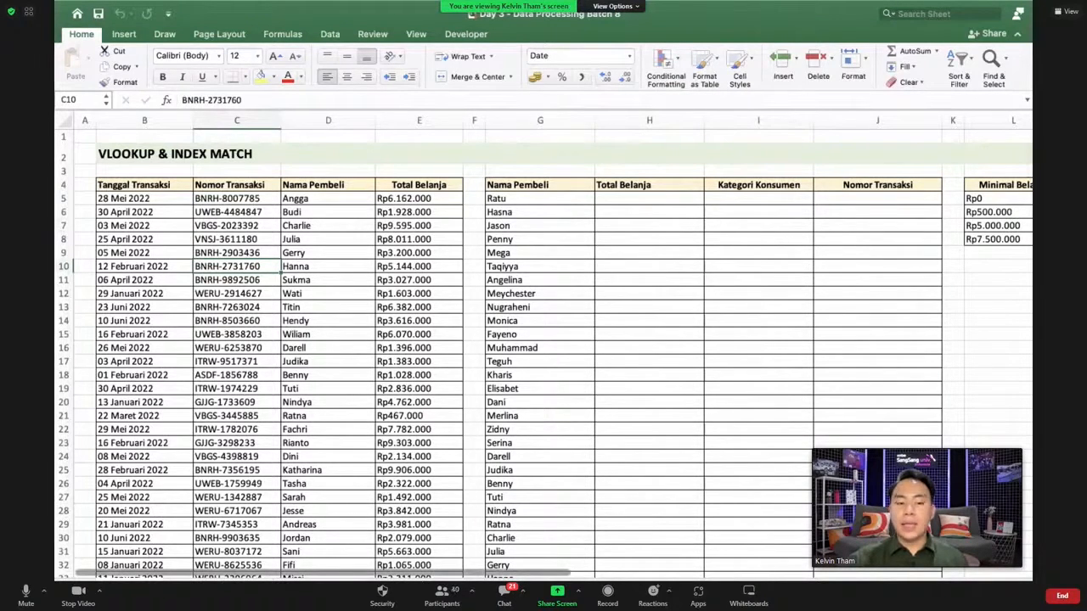
- On the DETAIL TRANSAKSI sheet, try the ninth and twelfth IDs from the NOMOR ID list, ending with the third
key(ctrl+Page_Down)
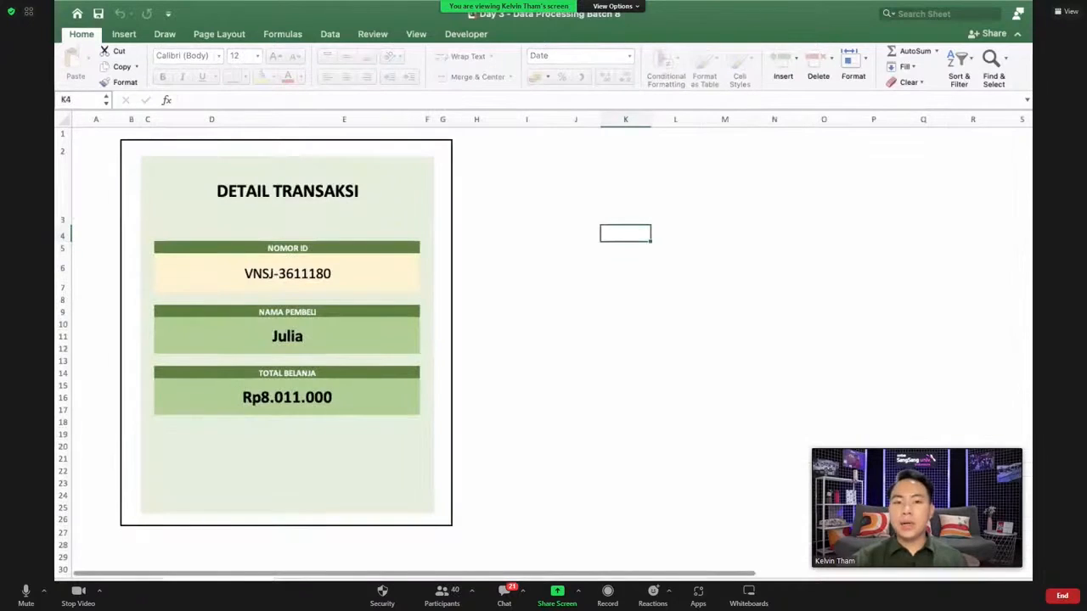
click(328, 277)
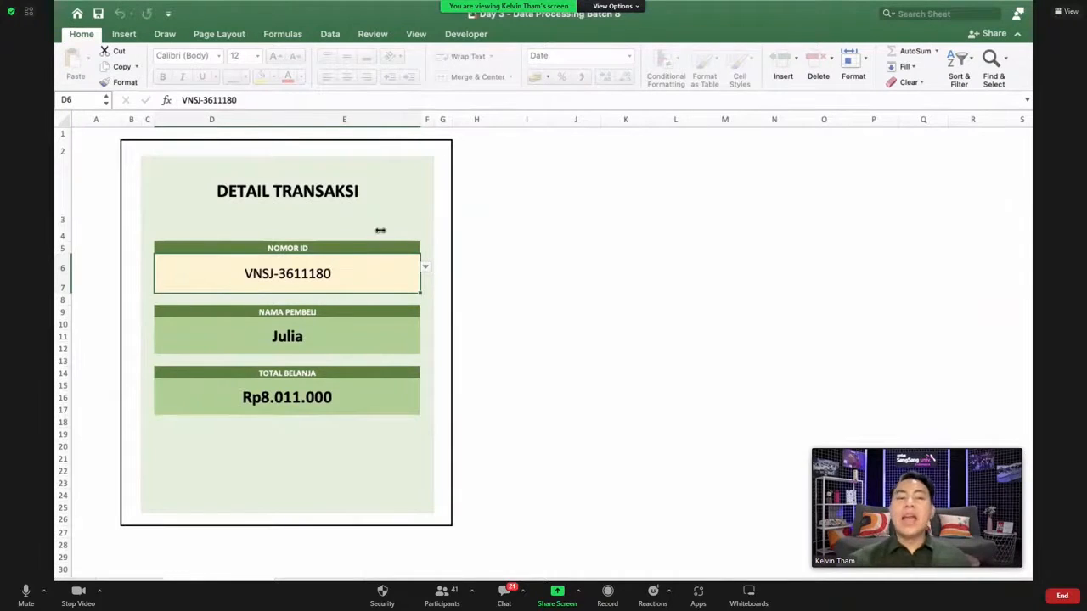
click(425, 269)
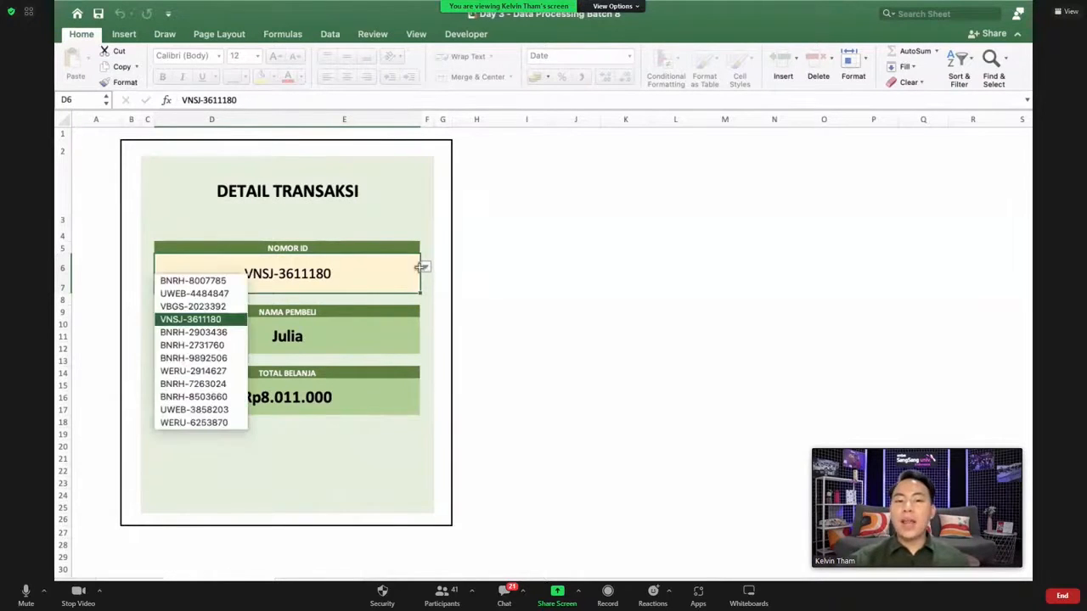
click(217, 382)
click(425, 269)
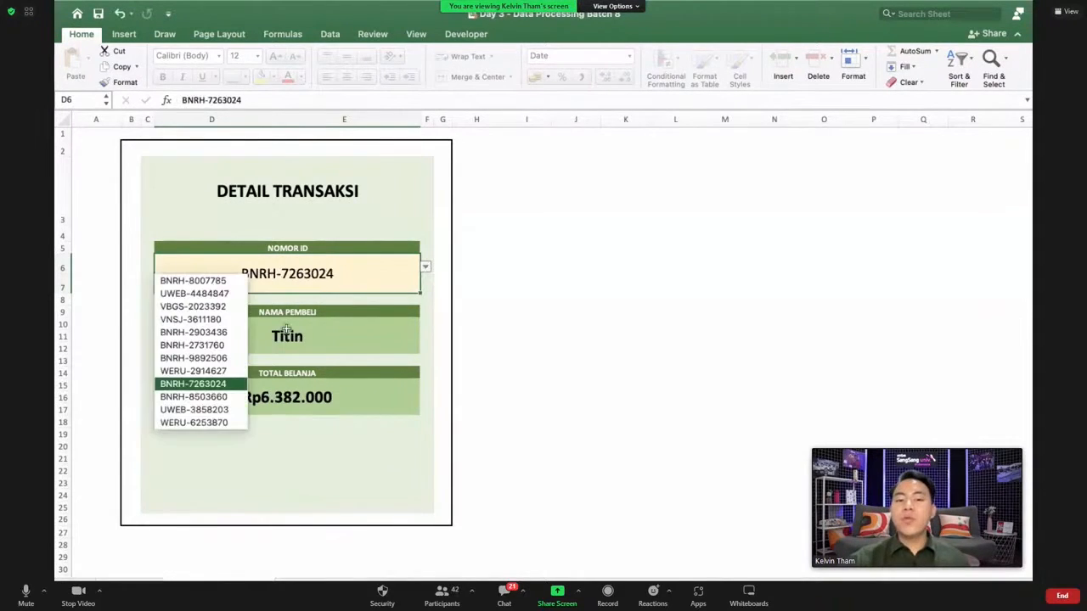
click(204, 421)
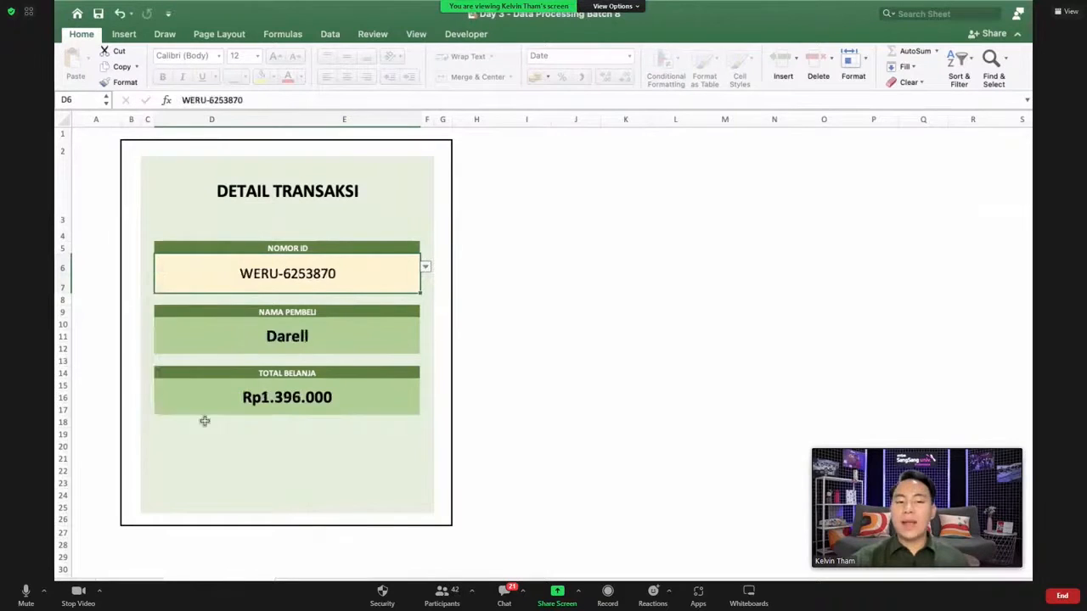
click(424, 269)
click(185, 310)
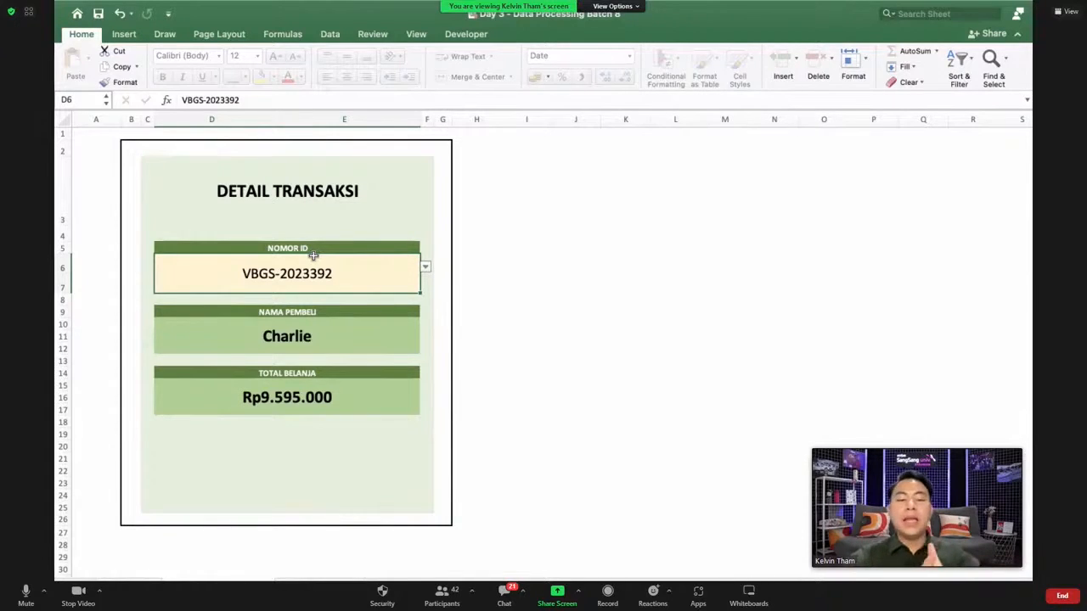
- Inspect the NOMOR ID list and the NAMA PEMBELI and TOTAL BELANJA cells of the transaction card
click(424, 267)
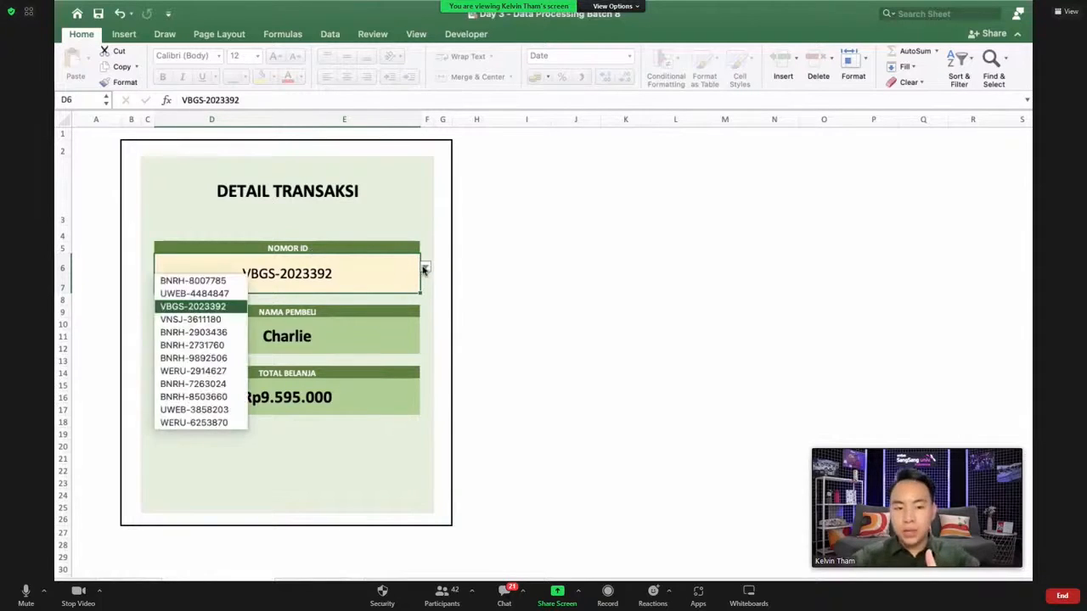
click(389, 328)
click(339, 338)
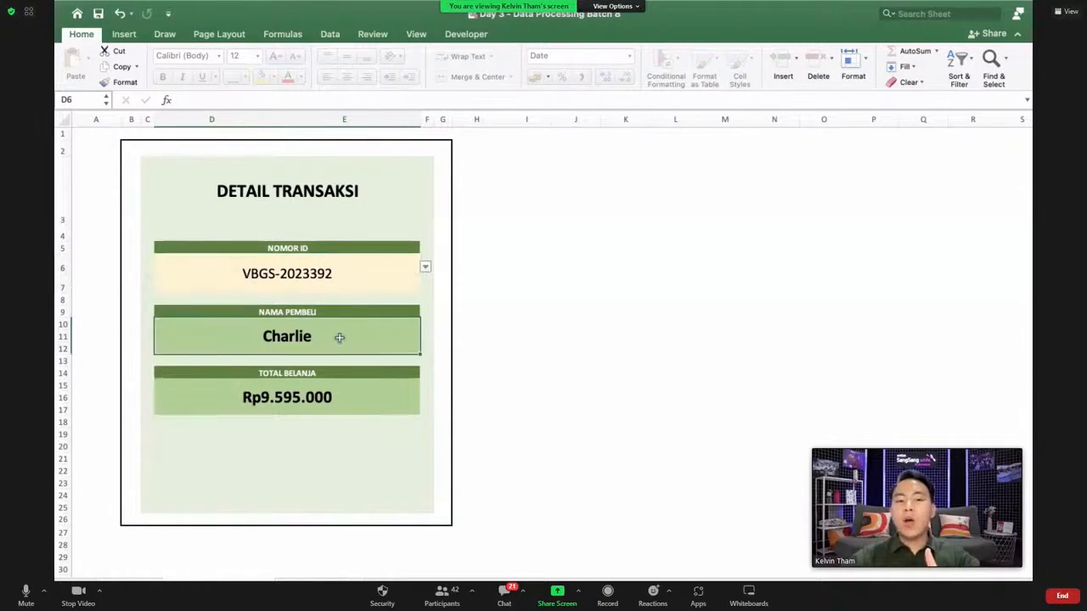
click(246, 397)
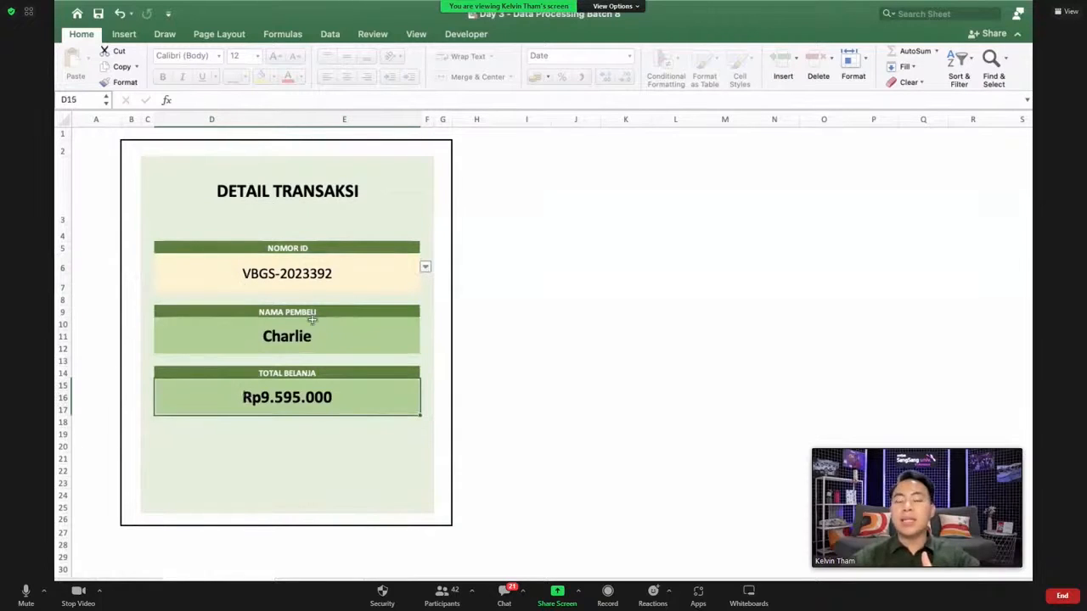
click(285, 336)
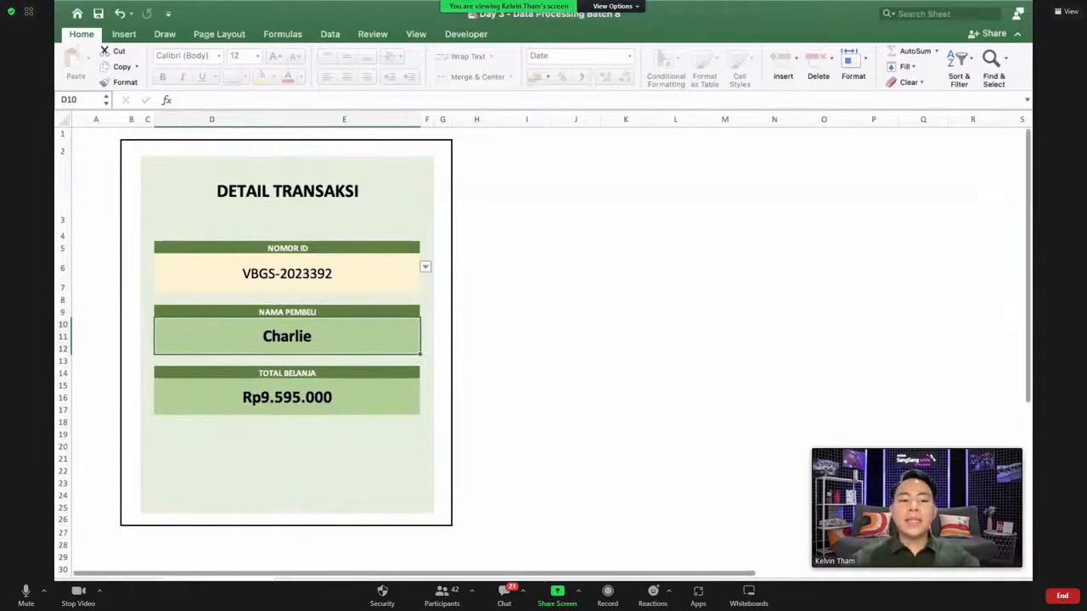
- Return to the VLOOKUP & INDEX MATCH sheet and examine the transaction records in columns B to E
key(ctrl+Page_Up)
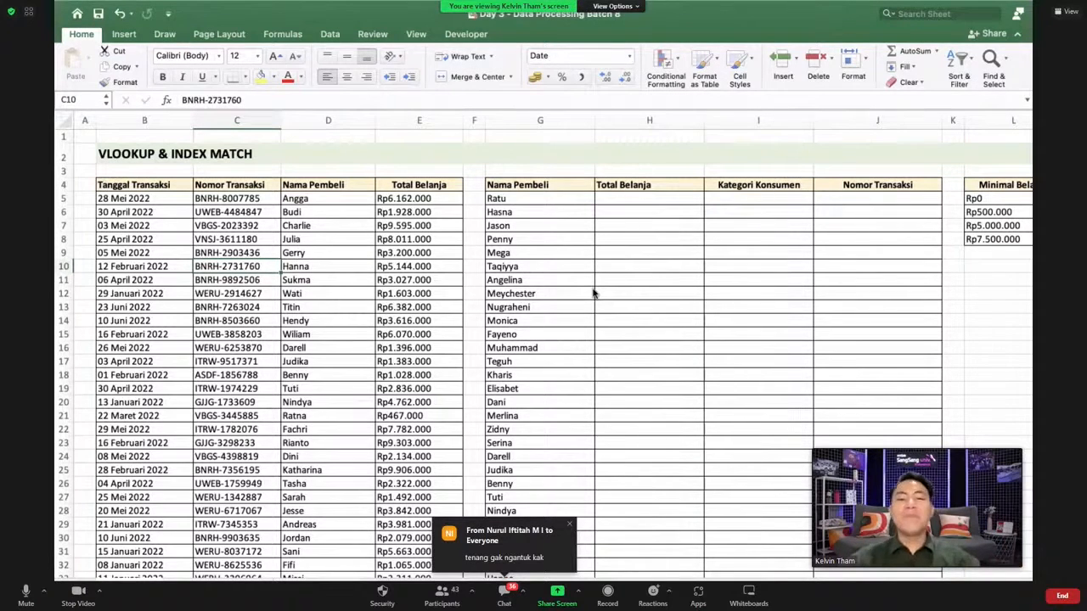
click(160, 267)
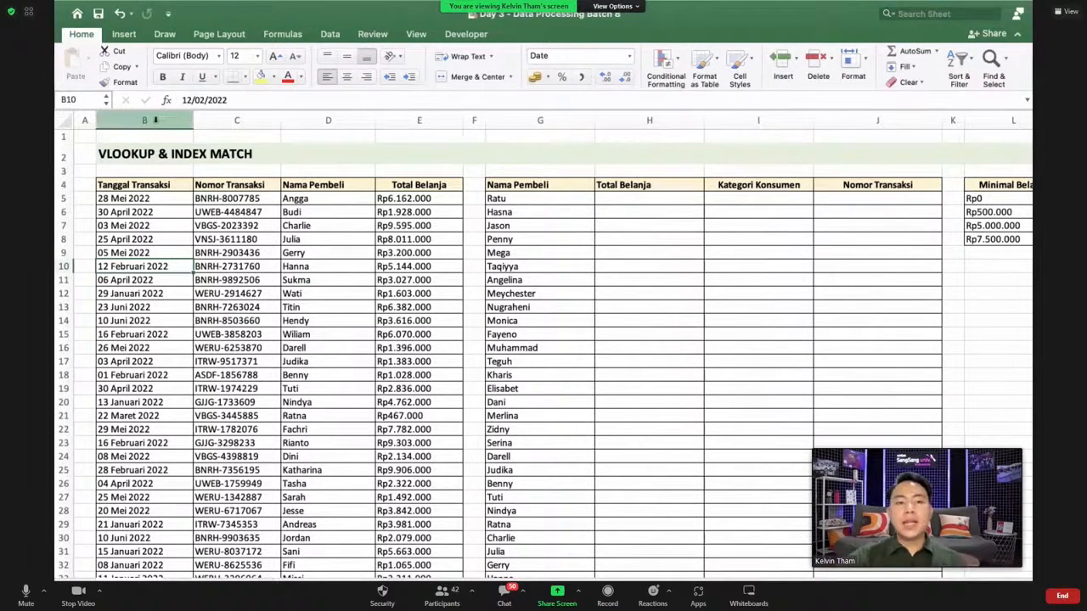
drag(155, 120, 402, 120)
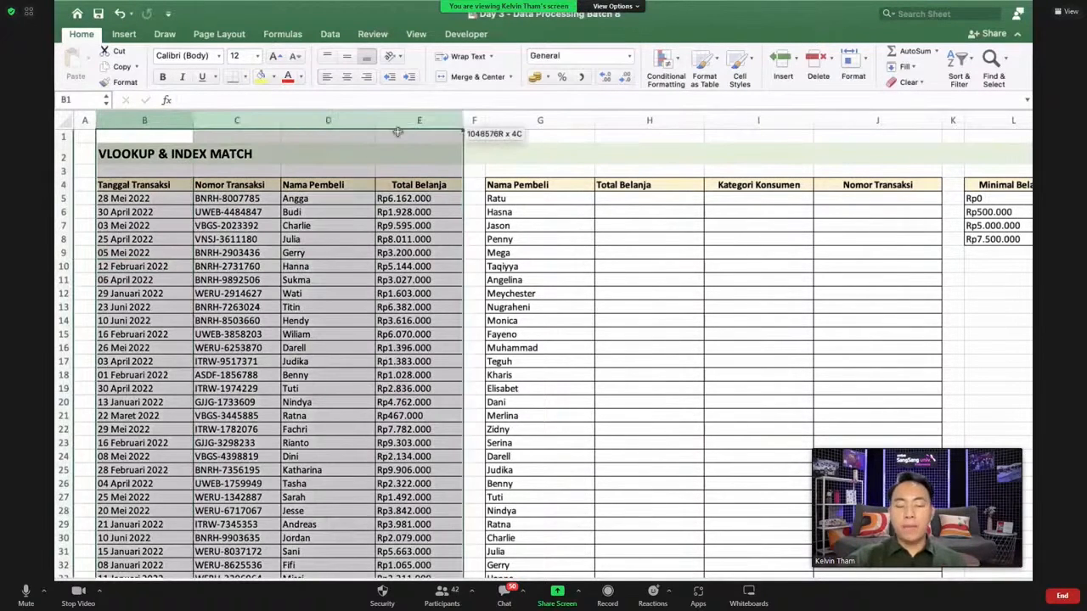
click(286, 322)
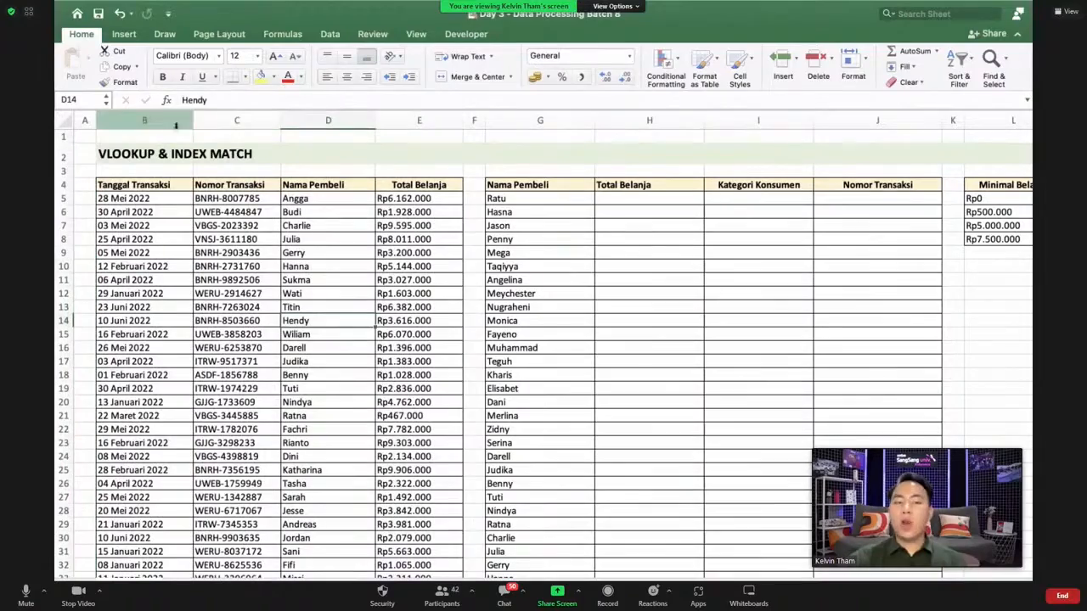
scroll(177, 357, down, 20)
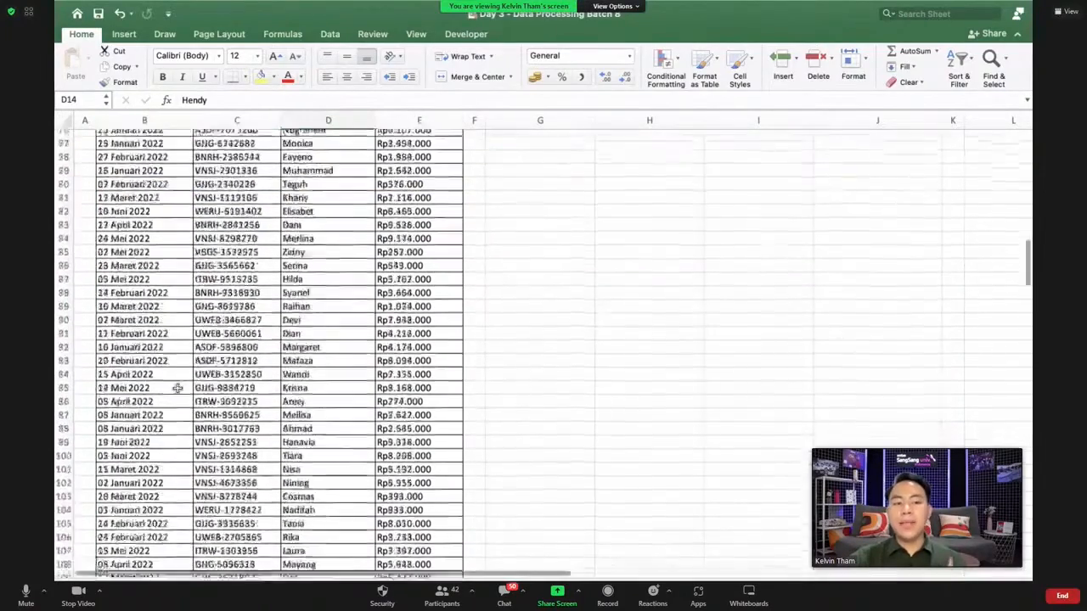
scroll(176, 397, down, 20)
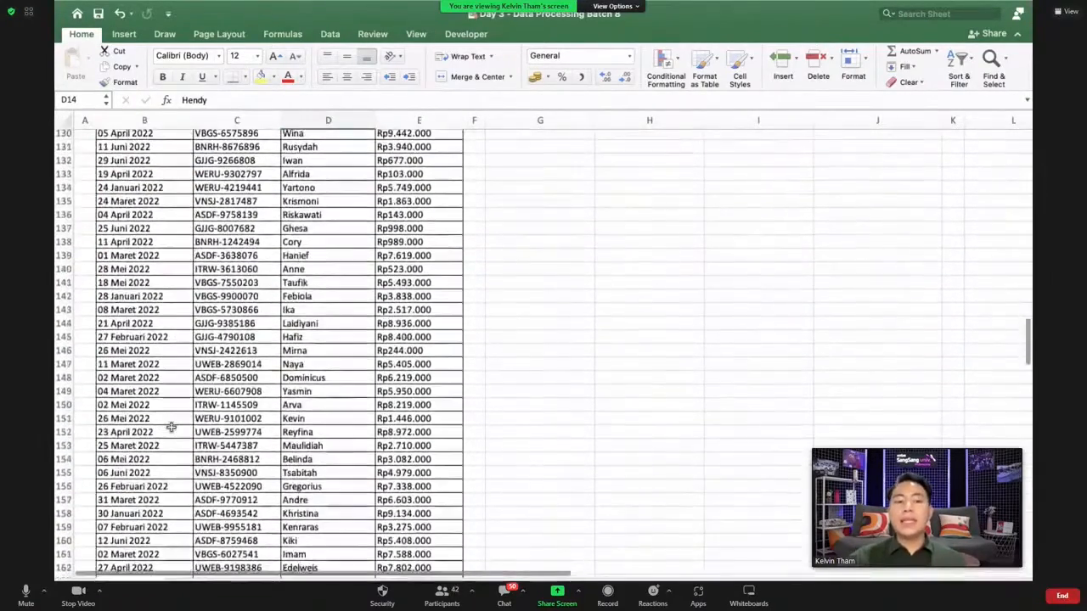
scroll(171, 427, down, 8)
scroll(171, 427, up, 20)
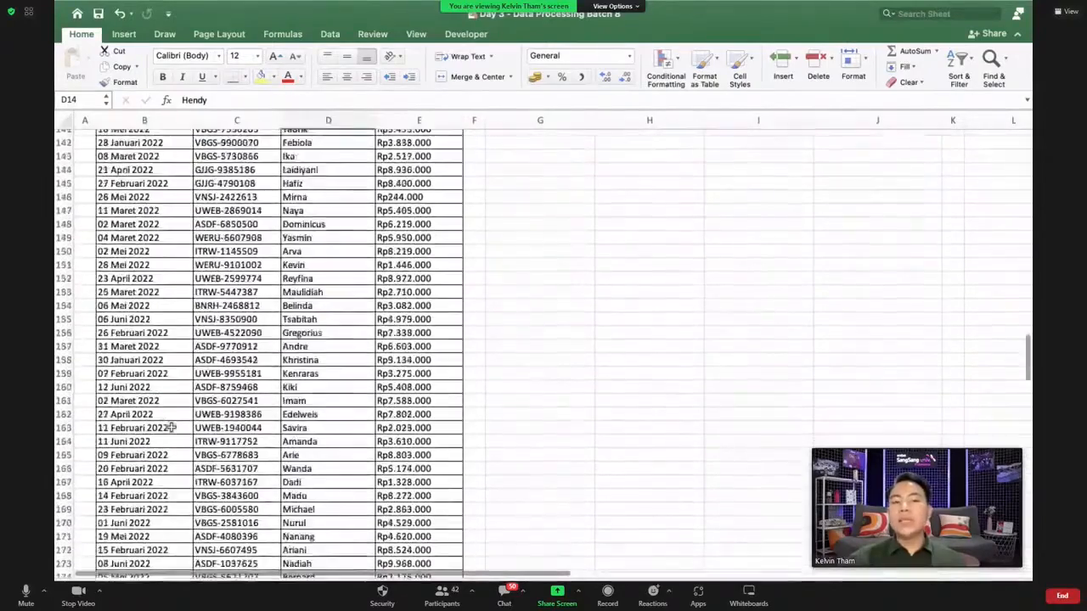
scroll(170, 427, up, 3)
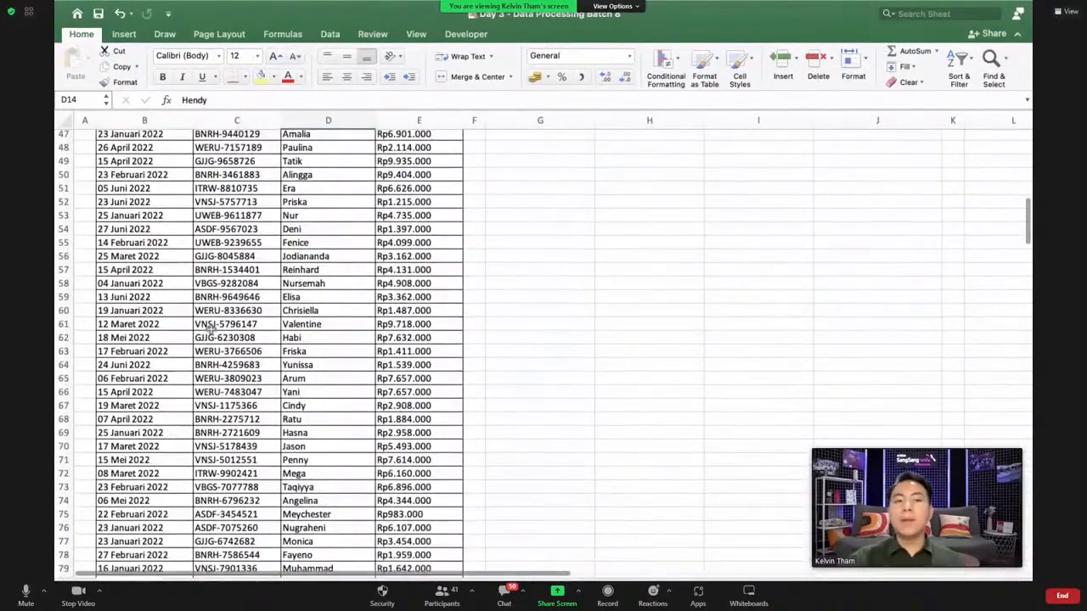
scroll(209, 329, up, 15)
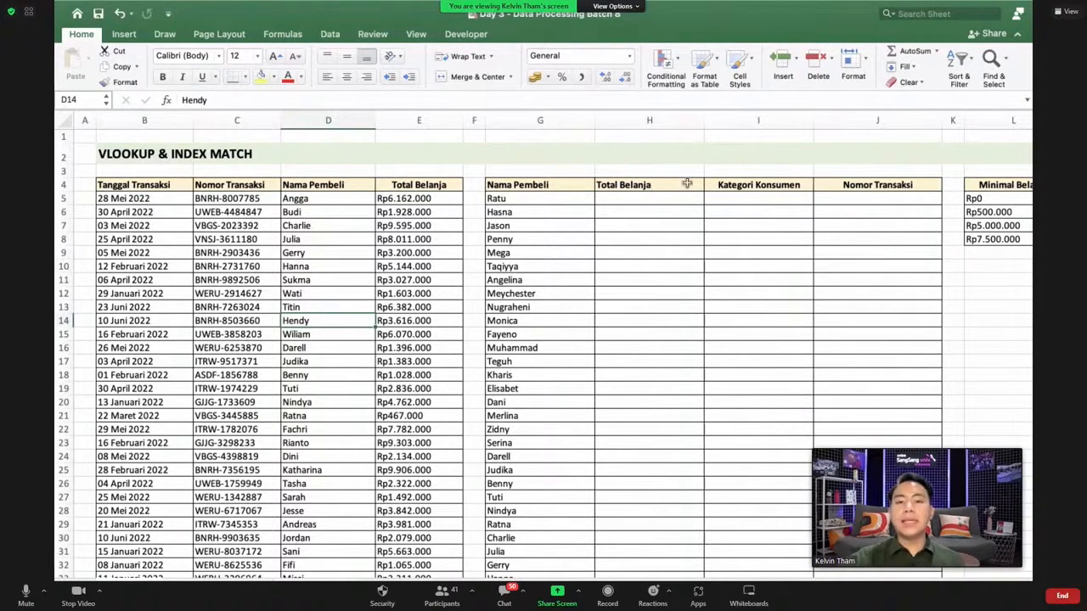
- Review the Total Belanja, Kategori Konsumen, Nomor Transaksi and Nama Pembeli columns of the second table
click(651, 120)
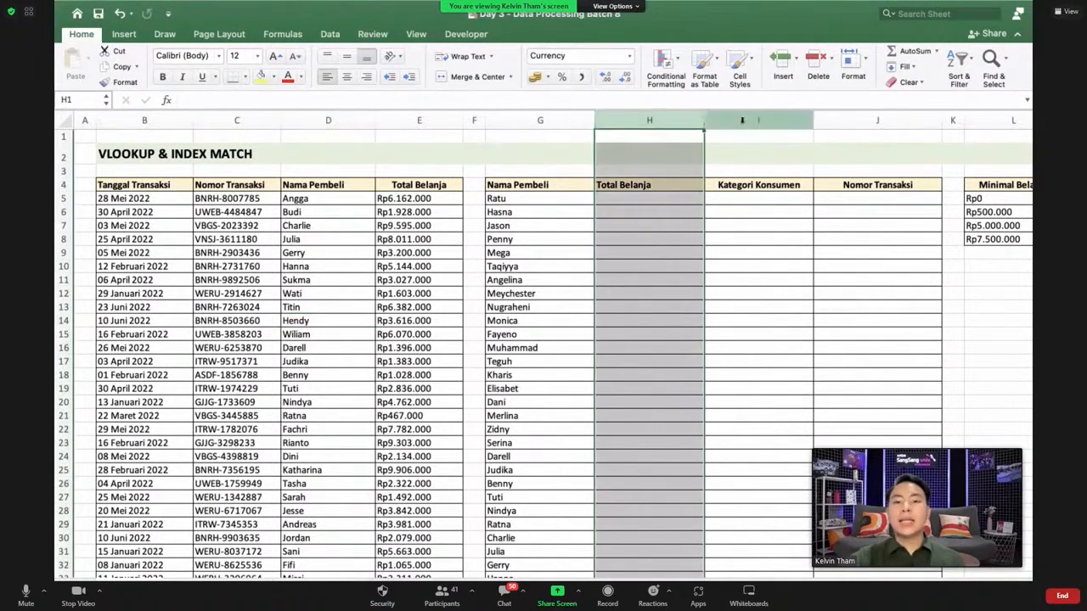
click(742, 121)
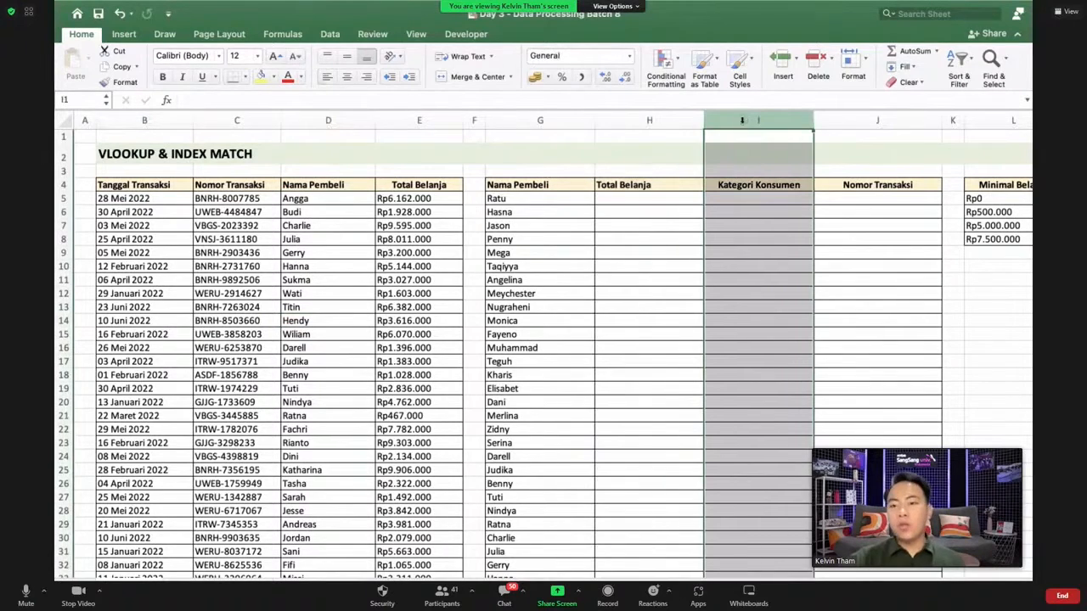
click(829, 121)
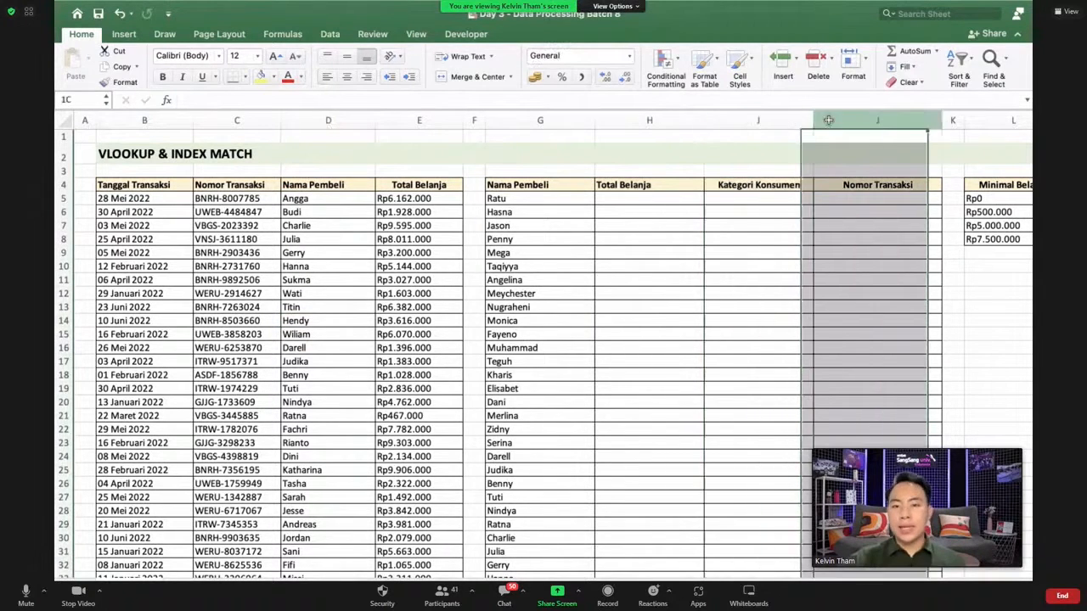
click(504, 120)
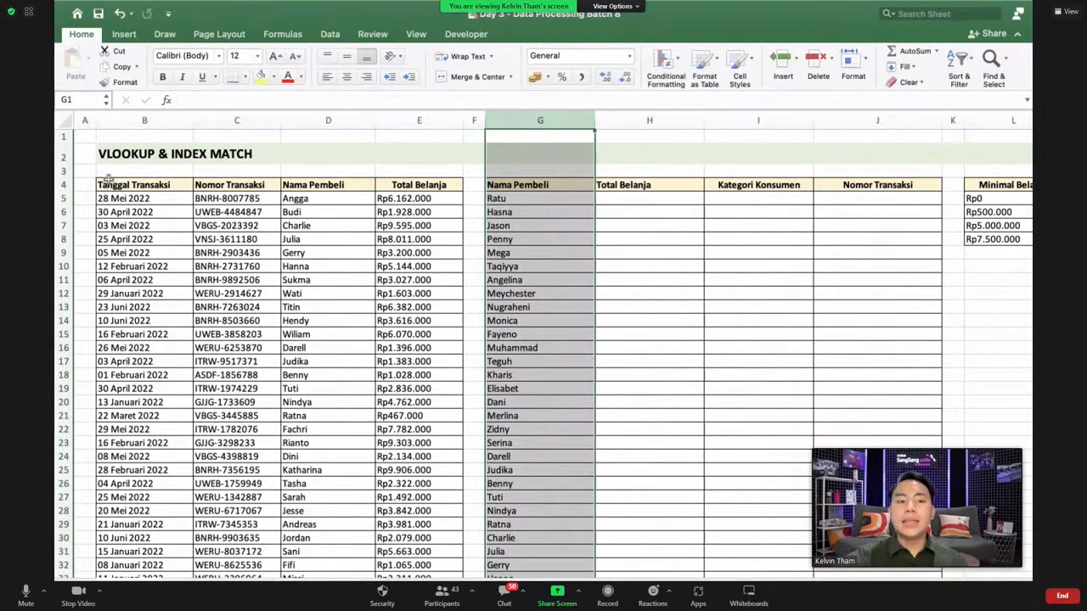
- Highlight the source table's range B4:E13, look through its rows, and highlight its four columns B to E
drag(104, 190, 412, 304)
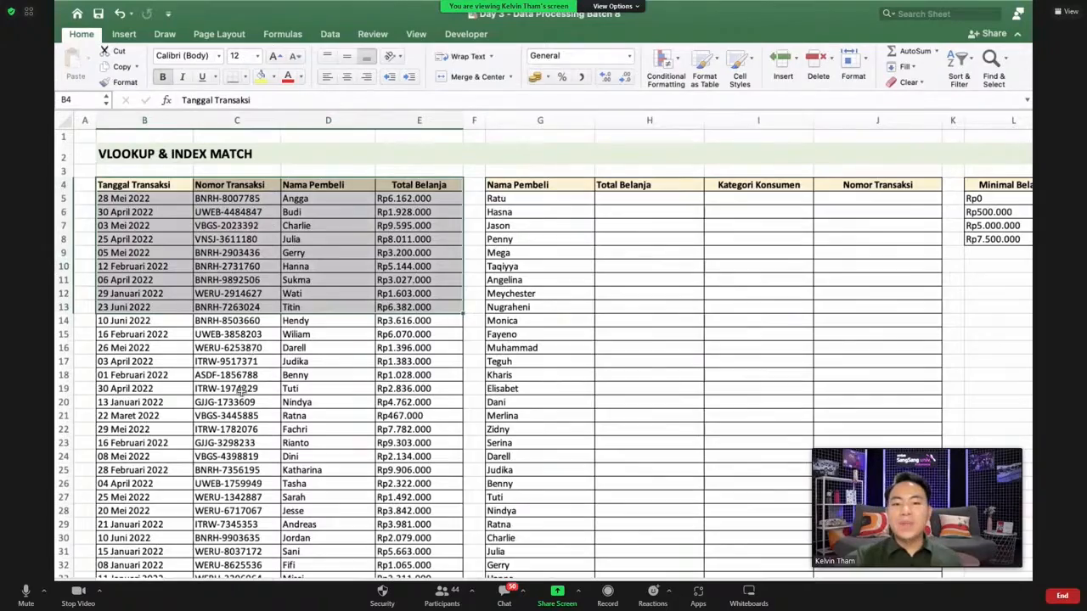
scroll(243, 409, down, 18)
scroll(243, 408, up, 18)
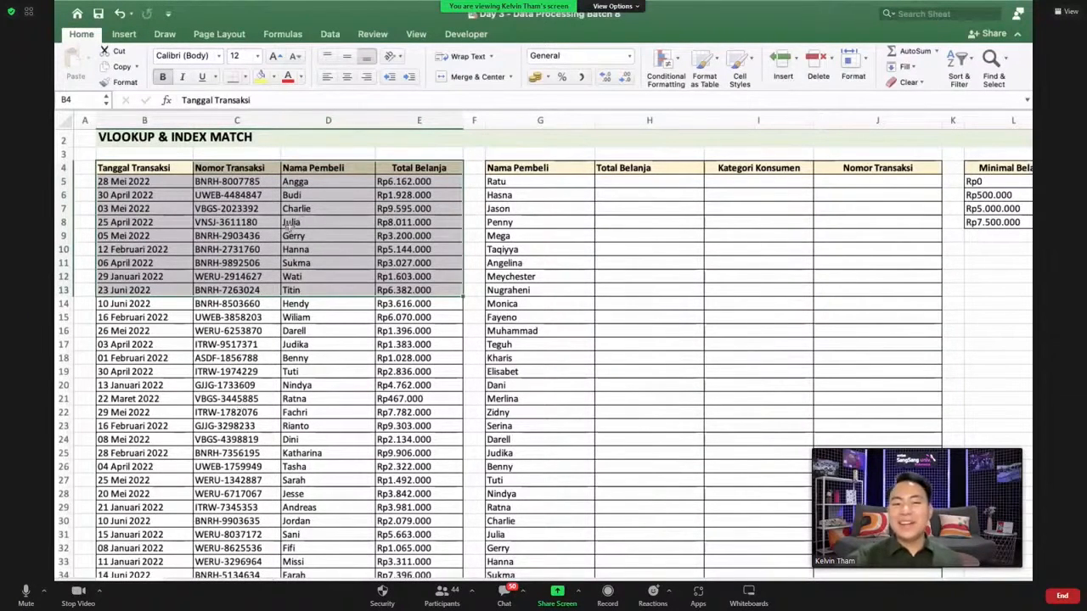
click(248, 250)
drag(127, 123, 400, 127)
click(302, 262)
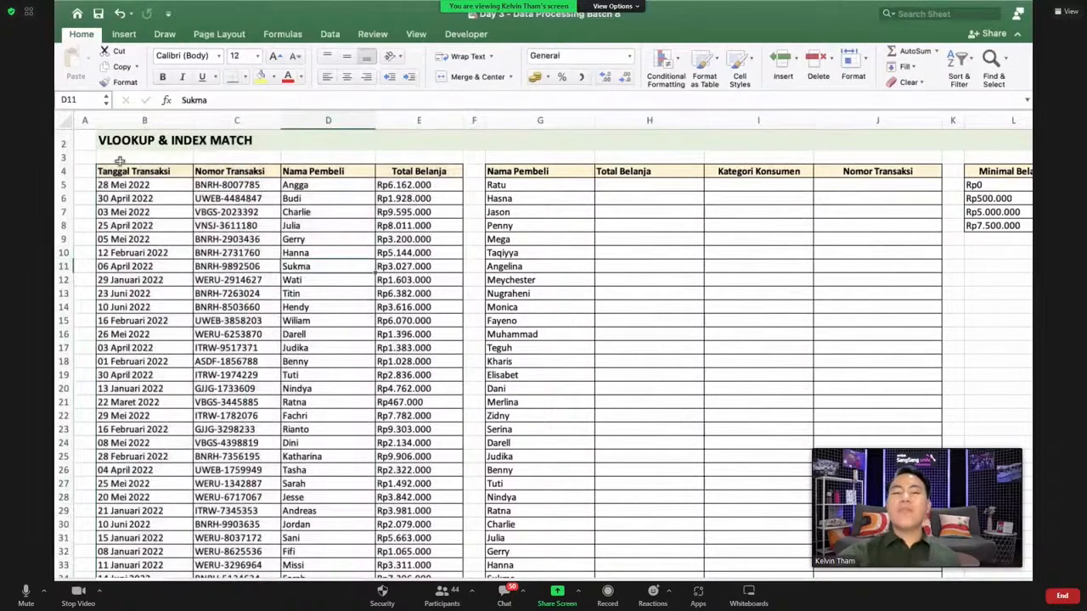
- Highlight the Tanggal Transaksi column and the first transaction records in B5:E15
click(122, 123)
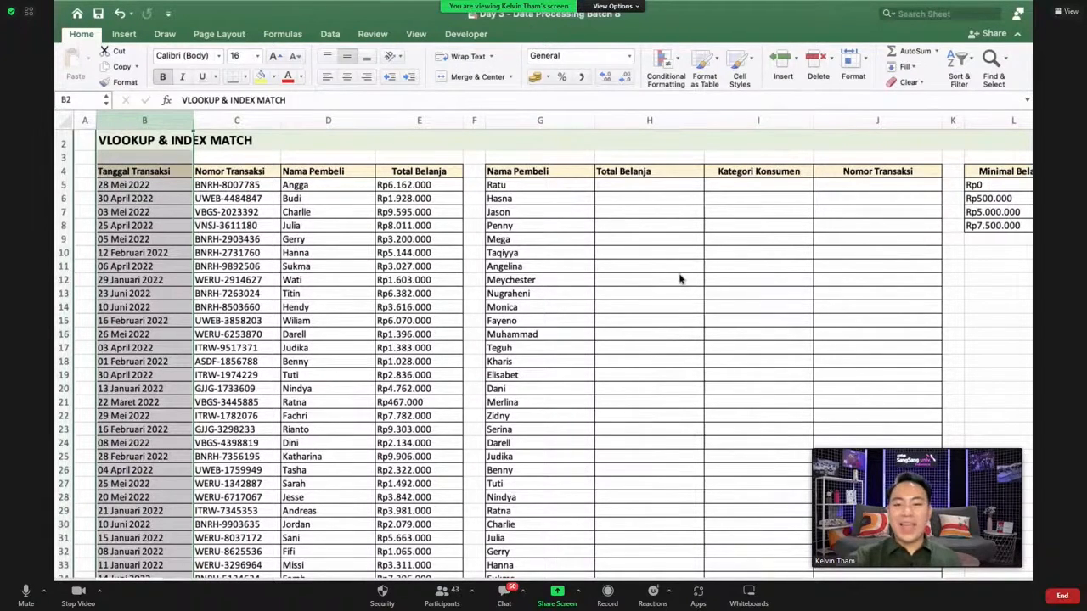
click(275, 212)
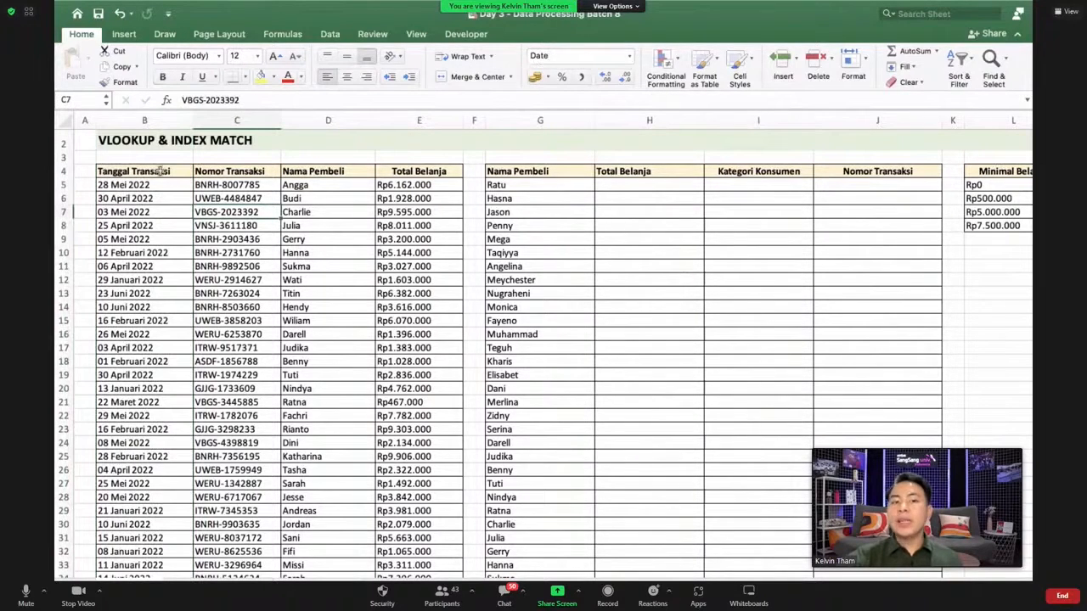
click(119, 187)
drag(258, 198, 425, 320)
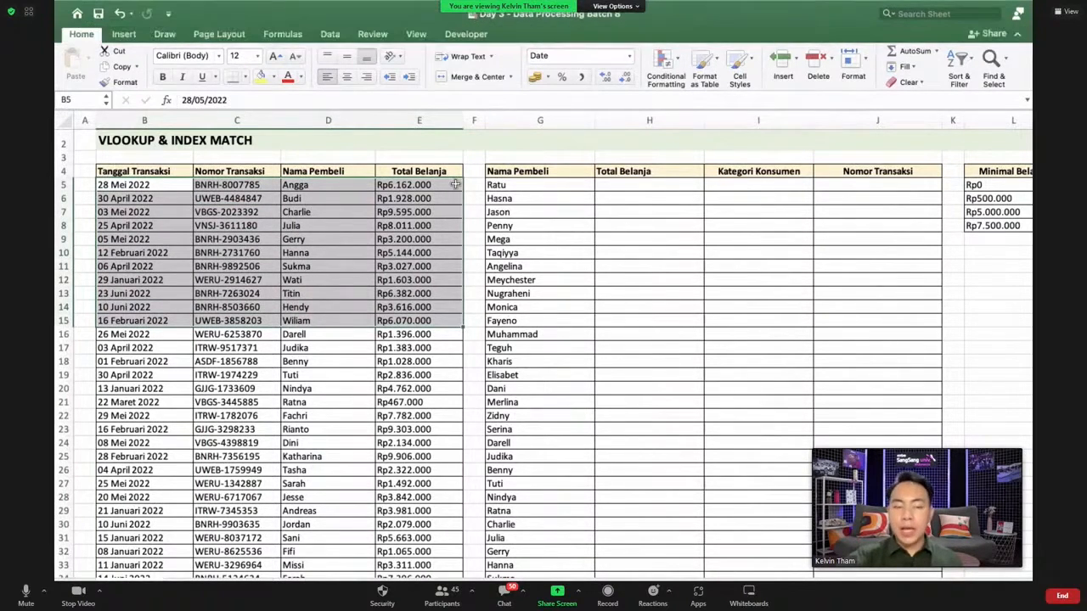
click(208, 291)
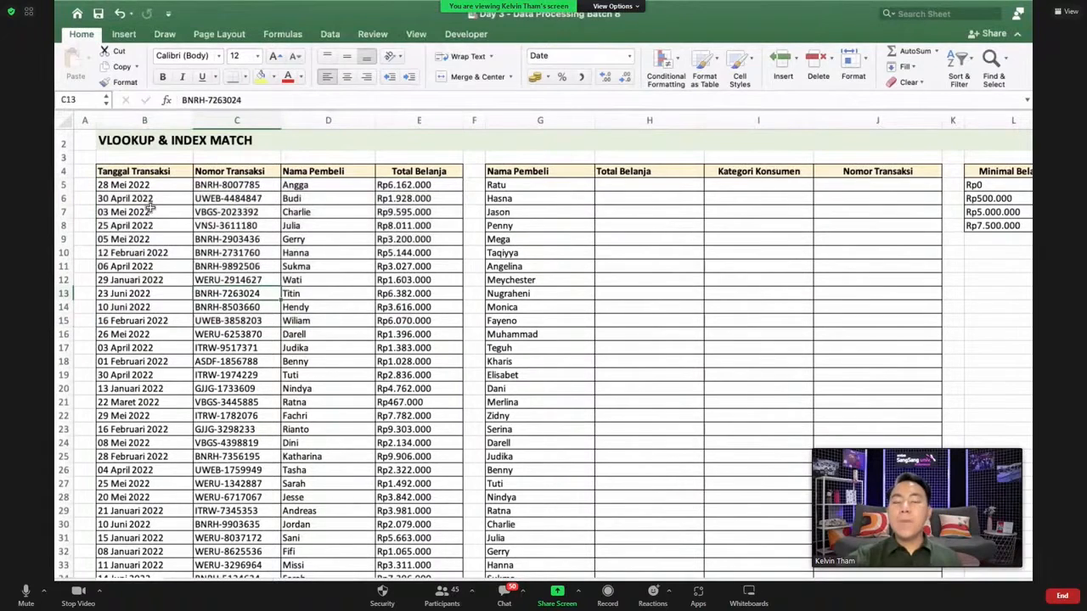
- Jump to the end of the Tanggal Transaksi column and mark the empty rows 288 to 290 below the table
click(126, 360)
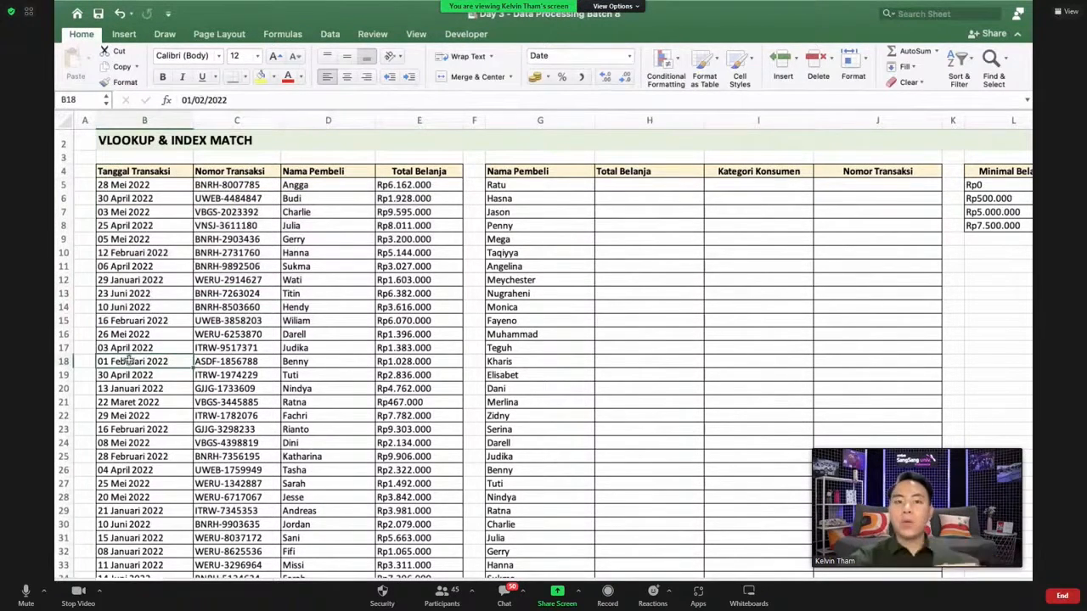
key(ctrl+Down)
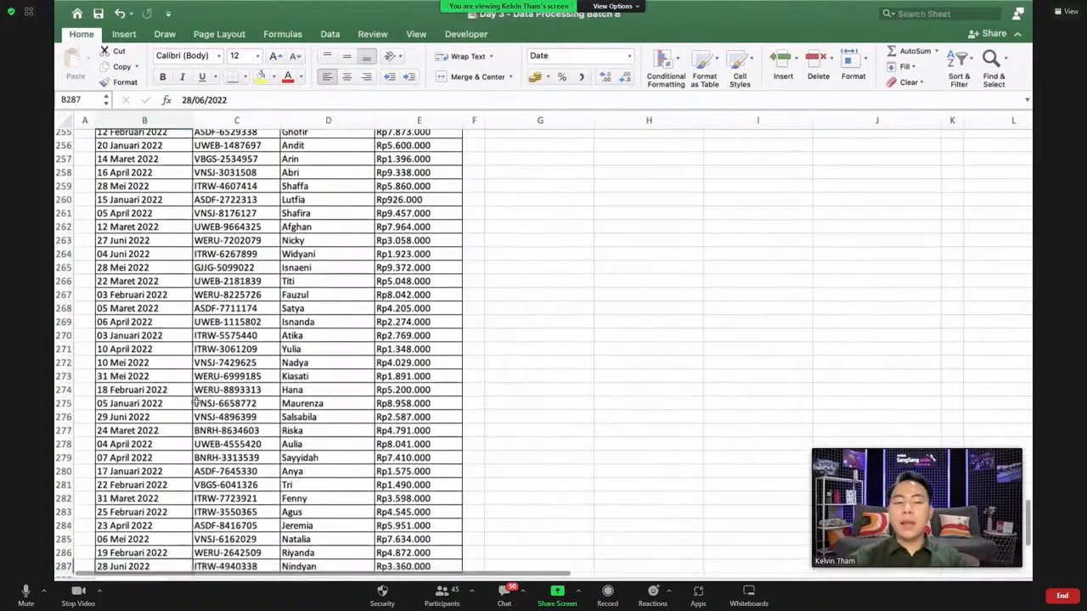
drag(125, 407, 439, 406)
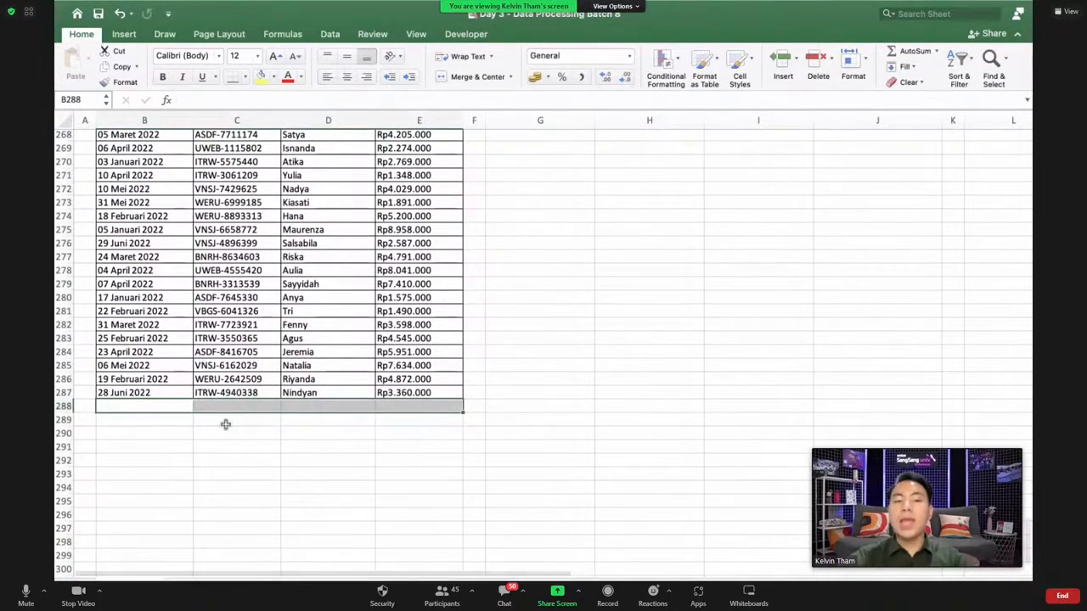
drag(130, 423, 429, 435)
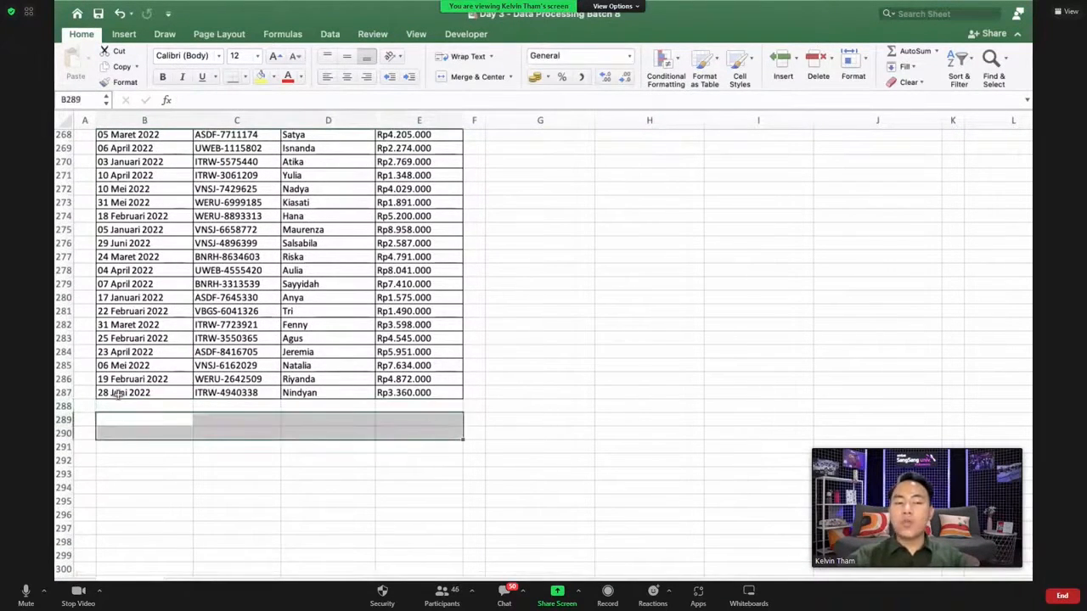
click(103, 406)
click(150, 419)
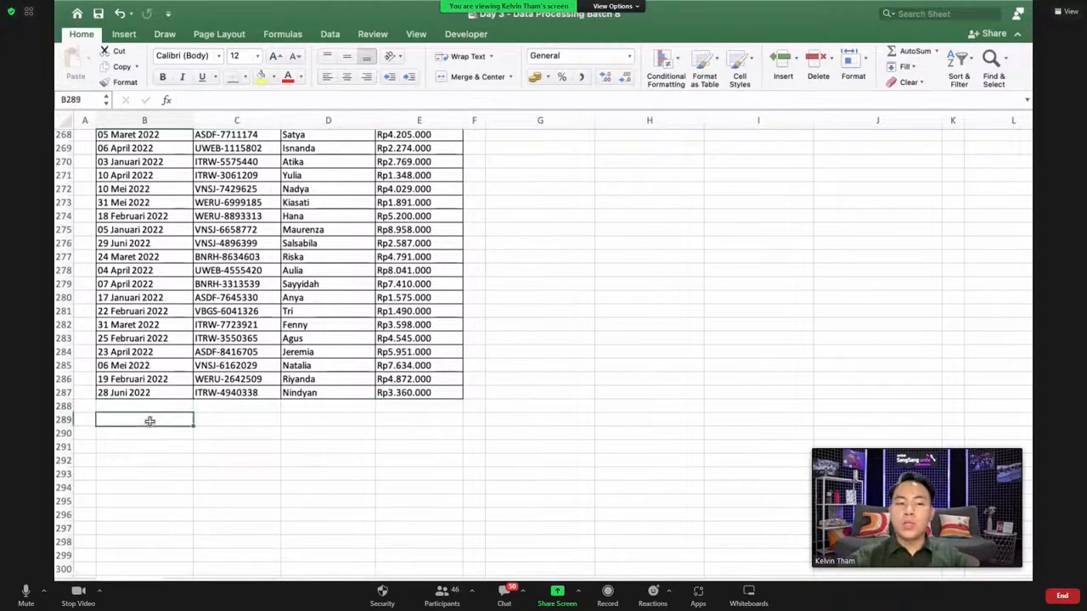
- Highlight the empty block B288:E299 below the source table and return to the Nomor Transaksi header
click(148, 433)
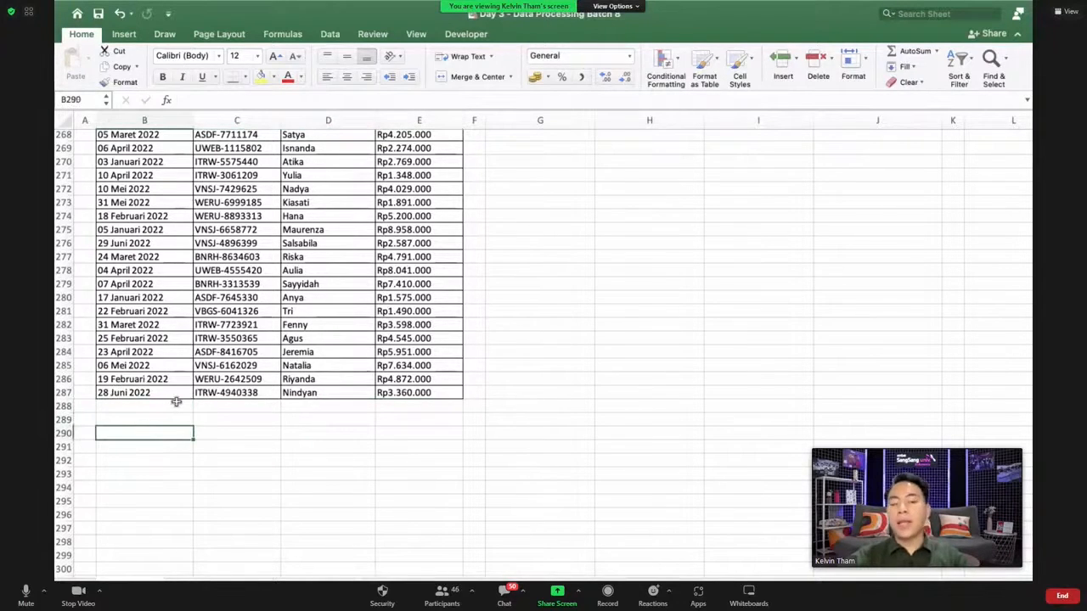
drag(144, 406, 413, 560)
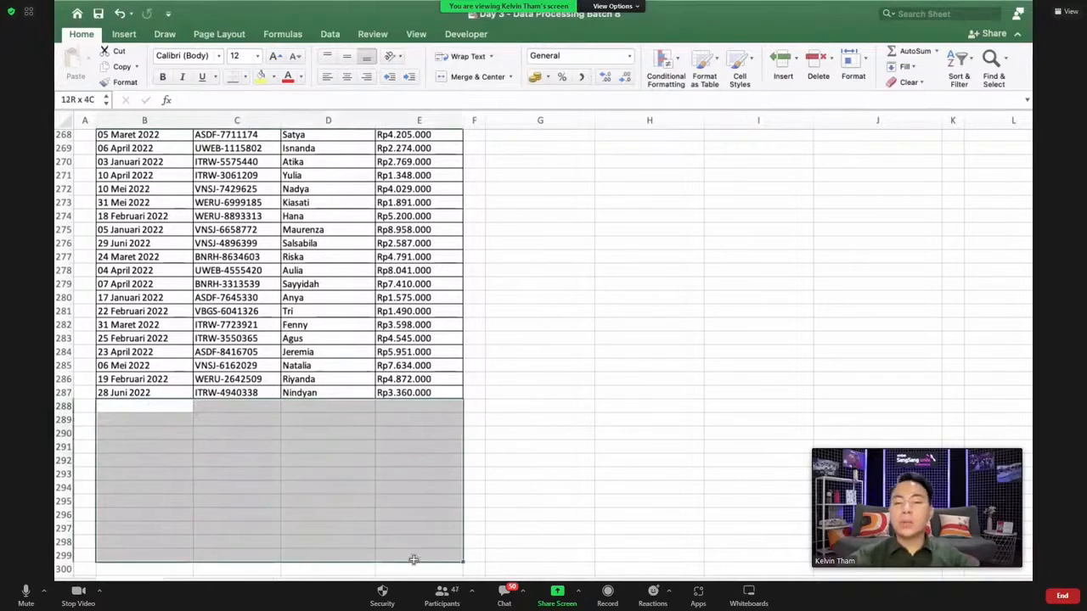
click(219, 227)
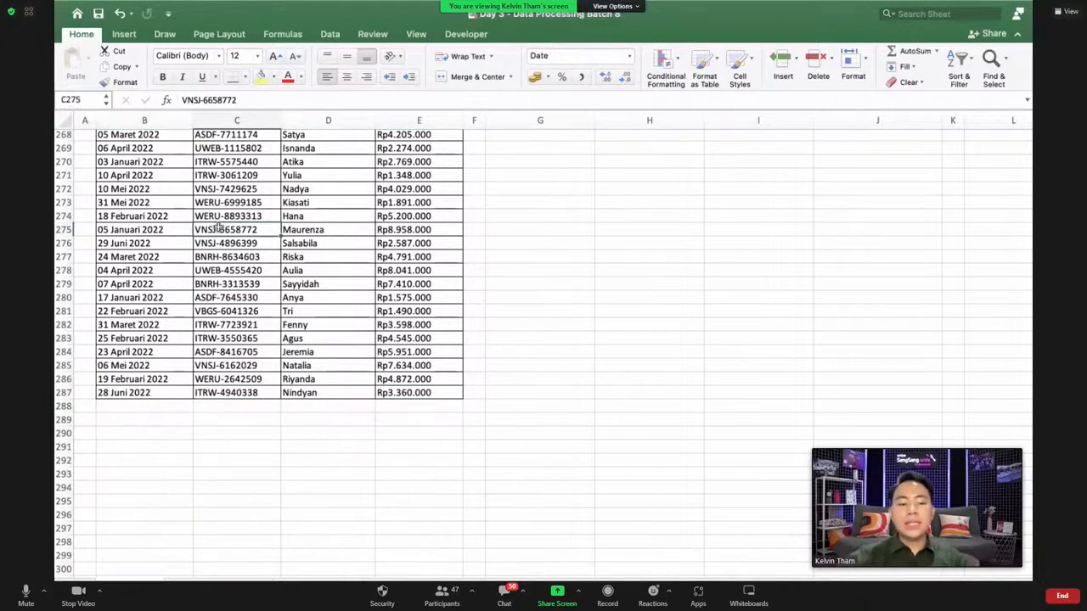
key(ctrl+Up)
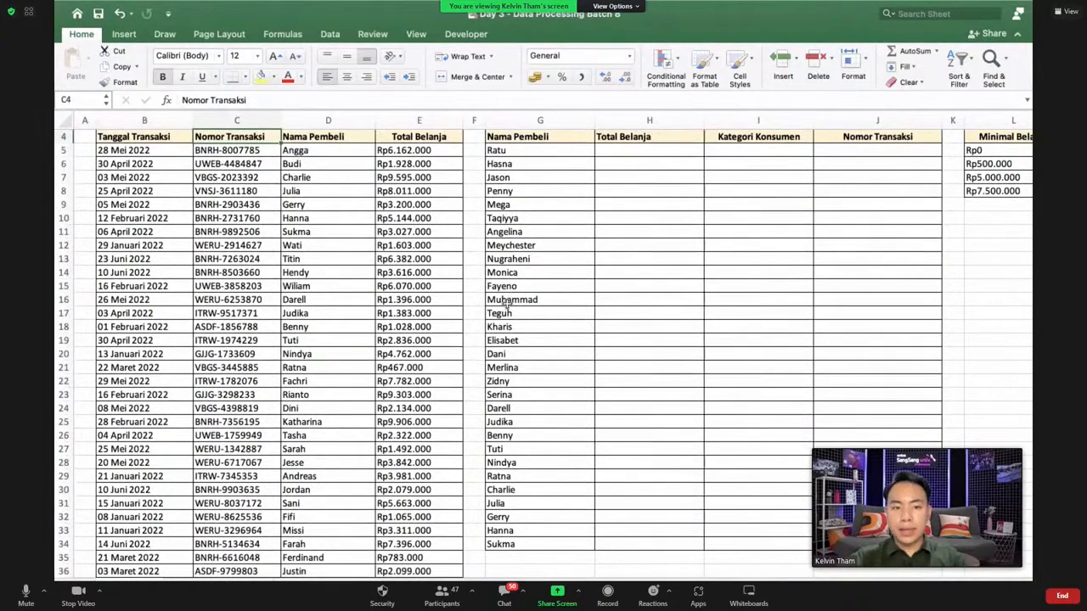
- Start a VLOOKUP formula in H5 under Total Belanja with the buyer name in G5 as the lookup value
scroll(493, 258, up, 3)
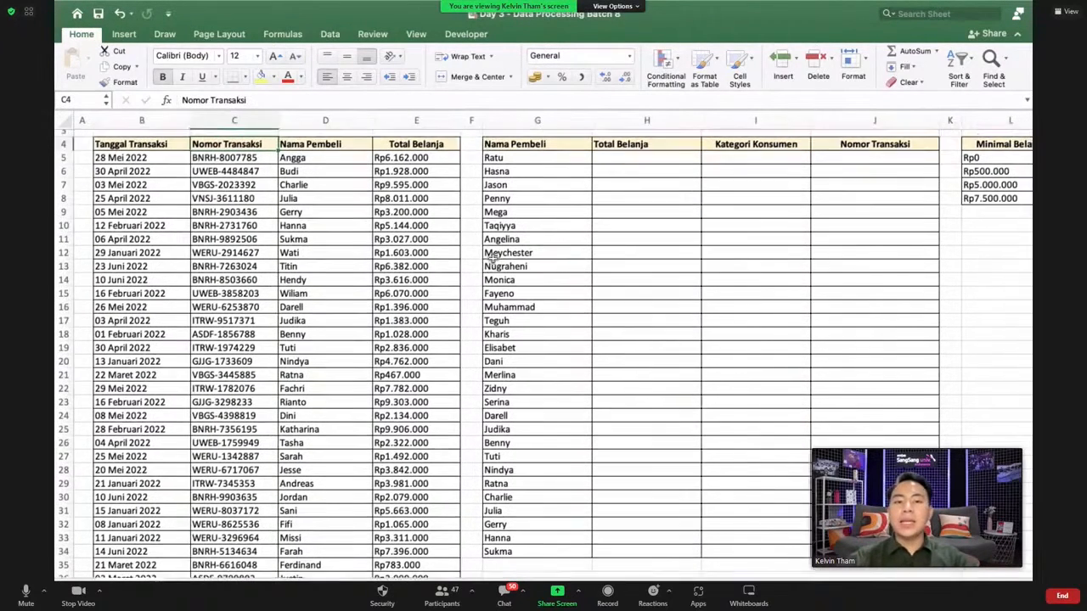
scroll(491, 258, right, 3)
click(469, 197)
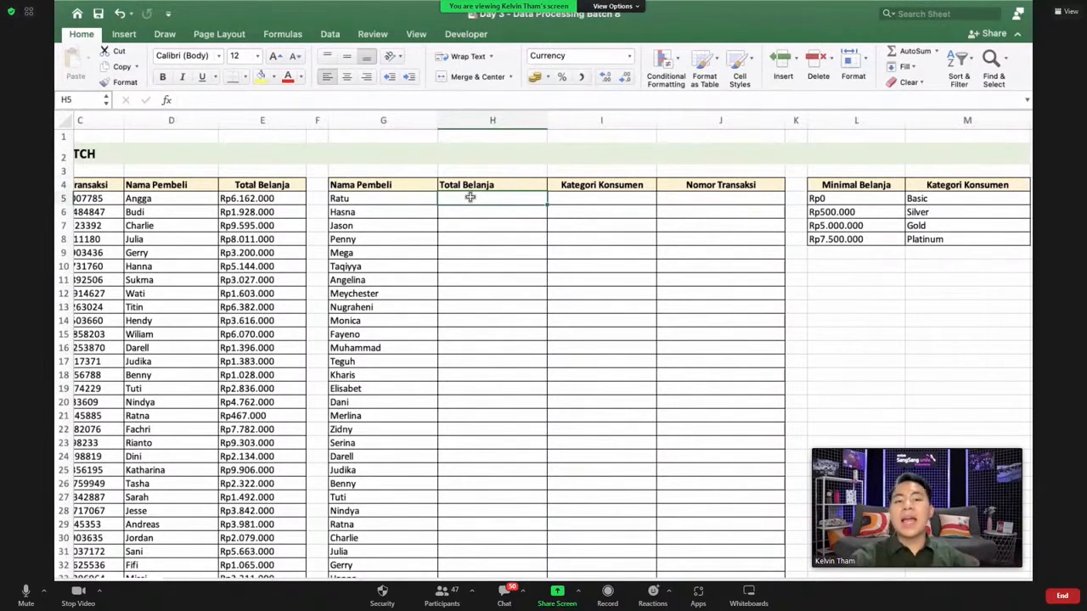
scroll(314, 422, left, 4)
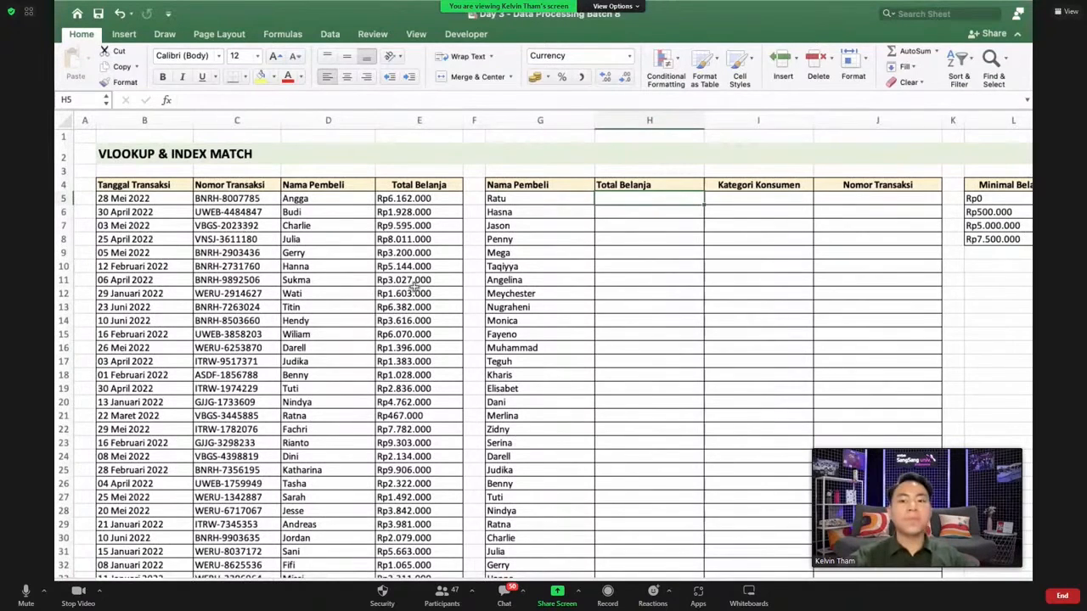
scroll(414, 287, right, 4)
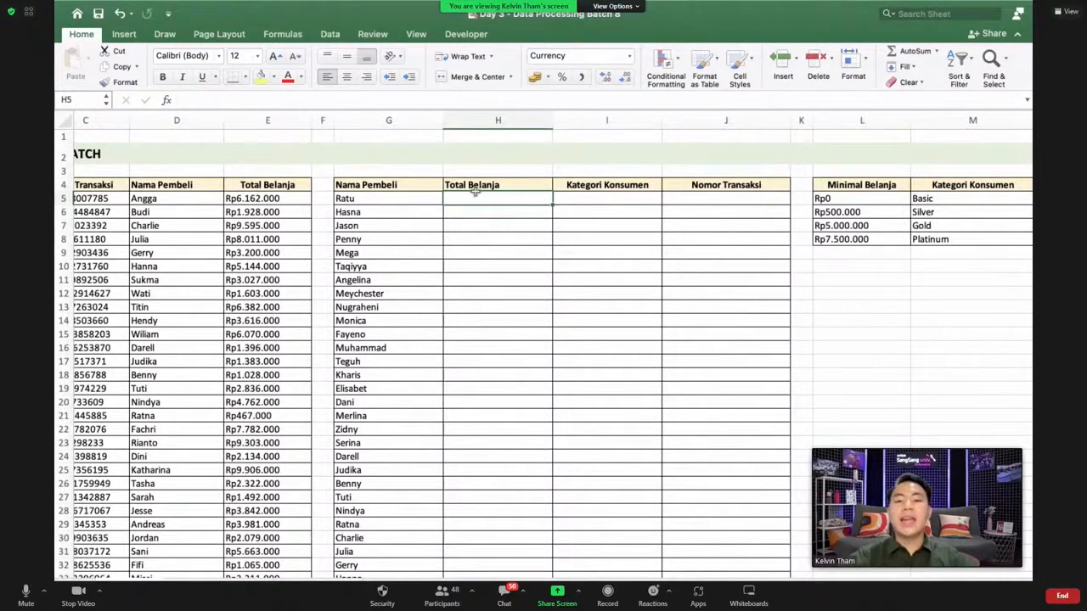
scroll(468, 200, up, 5)
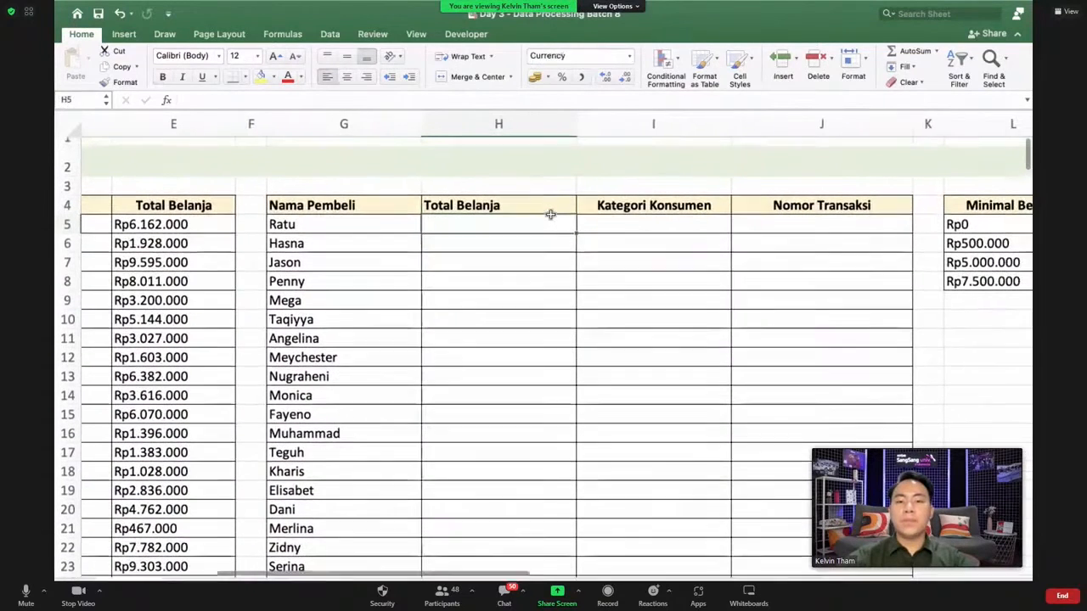
text(=vlook)
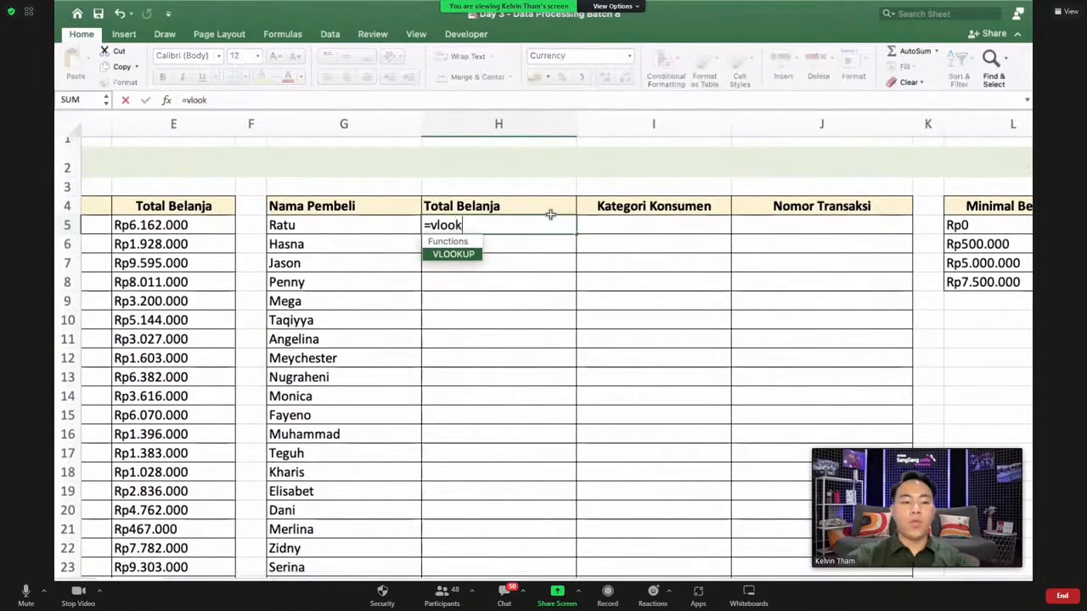
key(Tab)
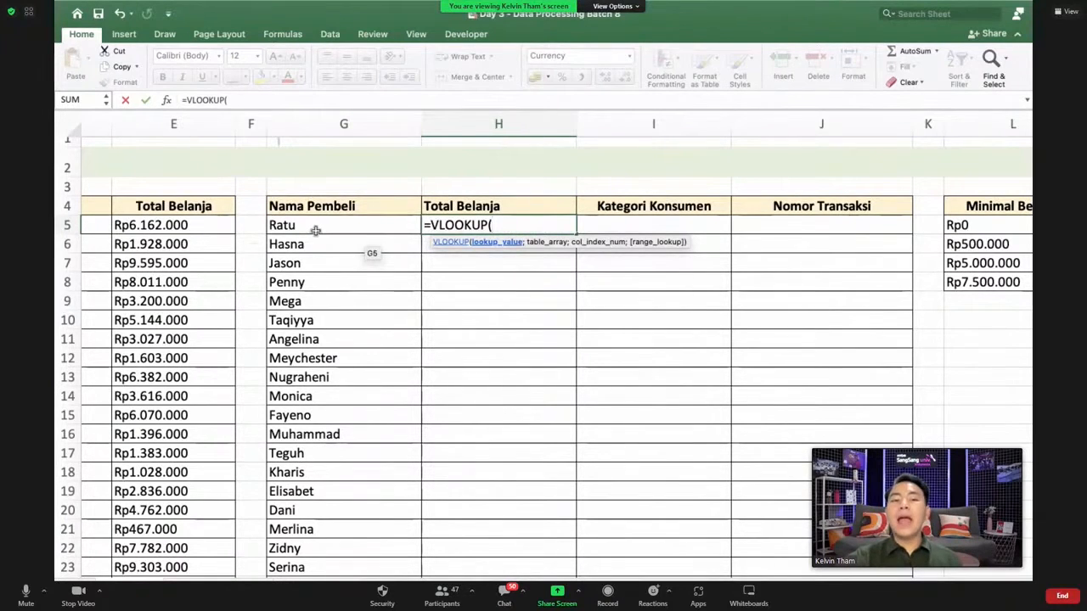
click(312, 228)
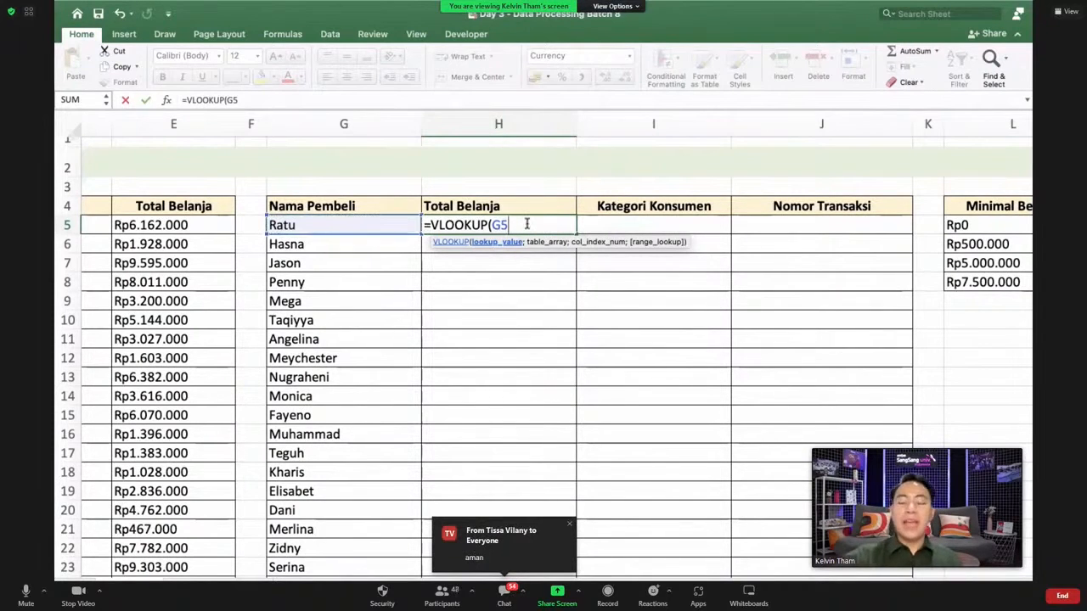
text(;)
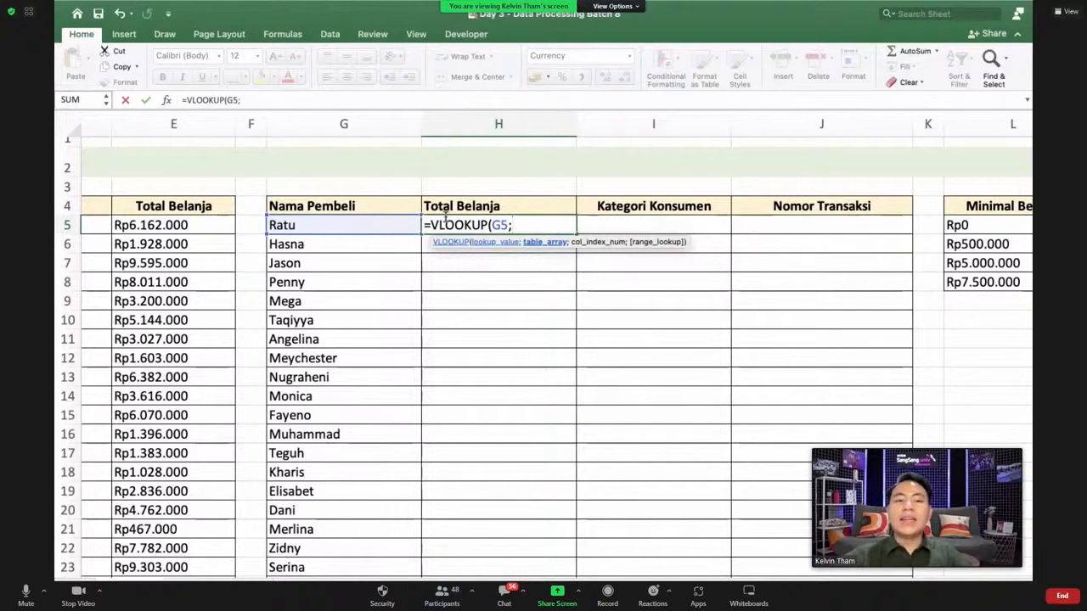
- Set the VLOOKUP table array to D5:E287, covering the source table's Nama Pembeli and Total Belanja columns
scroll(423, 308, left, 6)
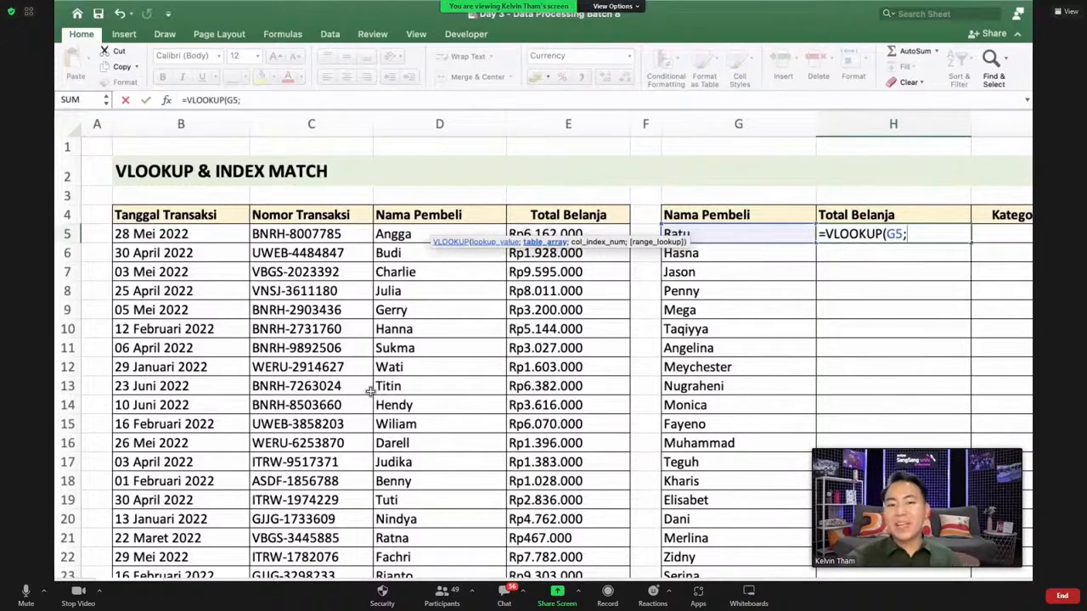
scroll(371, 389, right, 5)
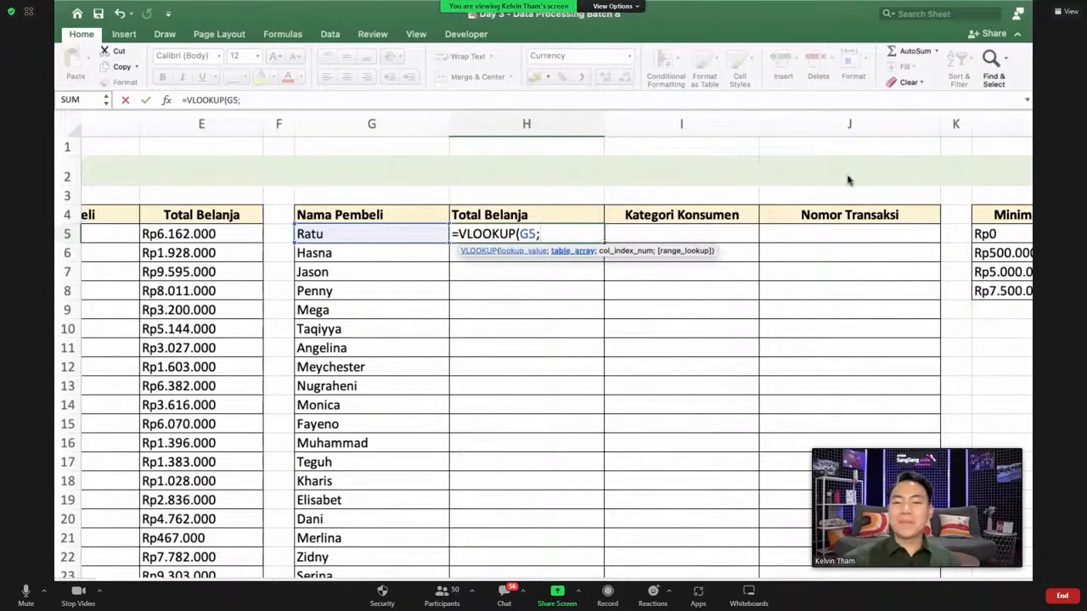
scroll(304, 372, left, 2)
scroll(304, 372, left, 3)
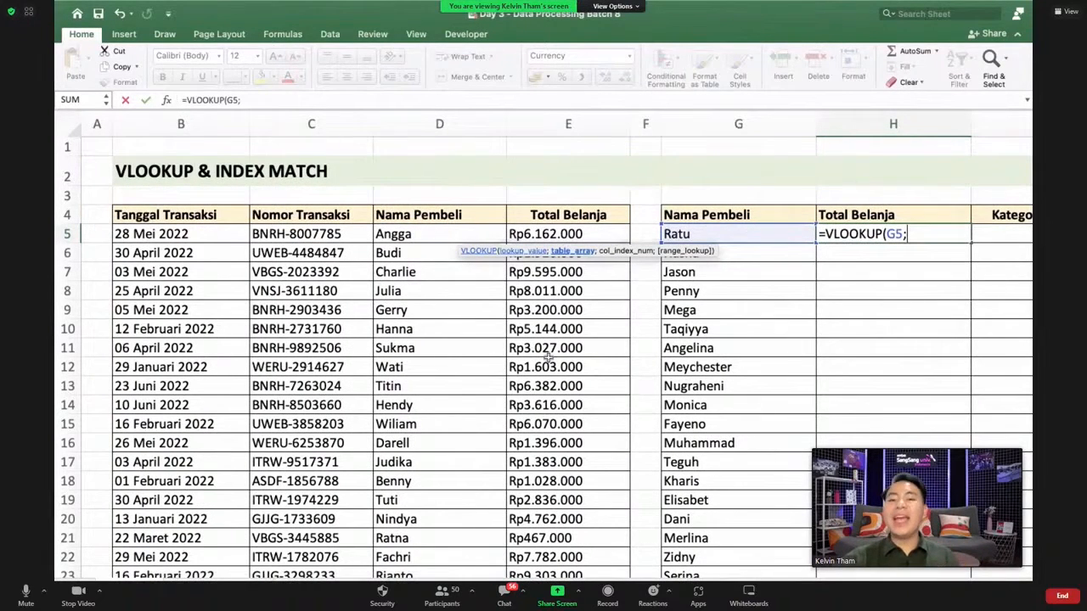
scroll(549, 357, right, 3)
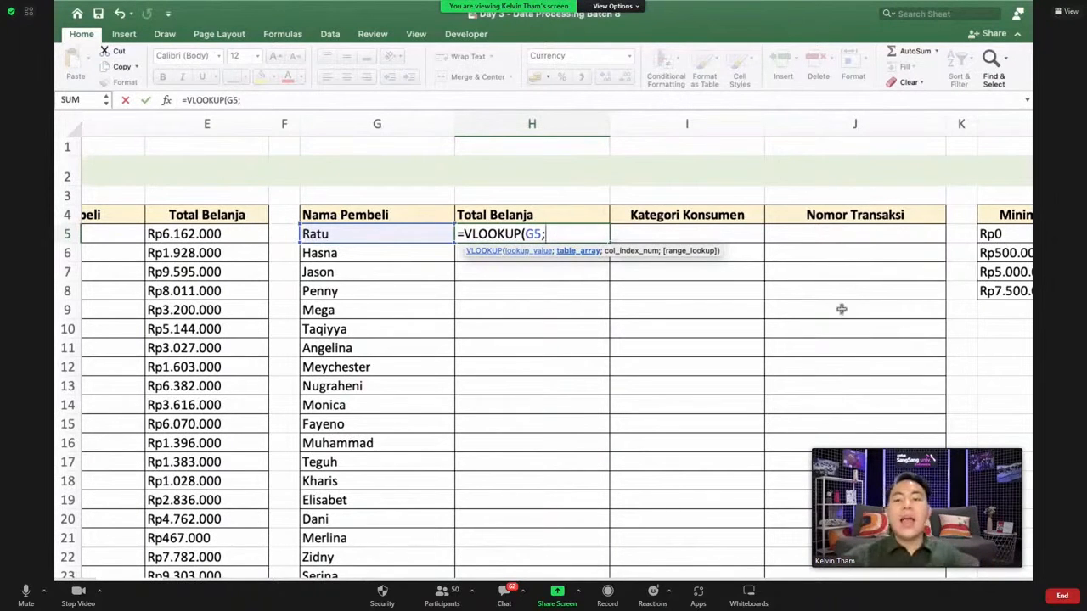
scroll(498, 370, left, 1)
scroll(499, 371, left, 10)
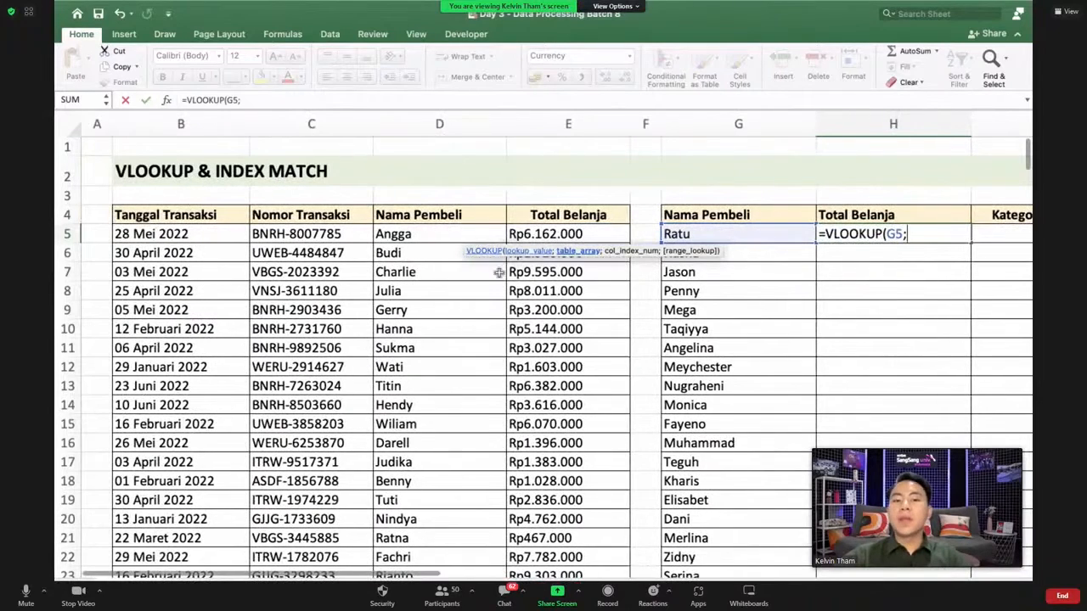
click(394, 237)
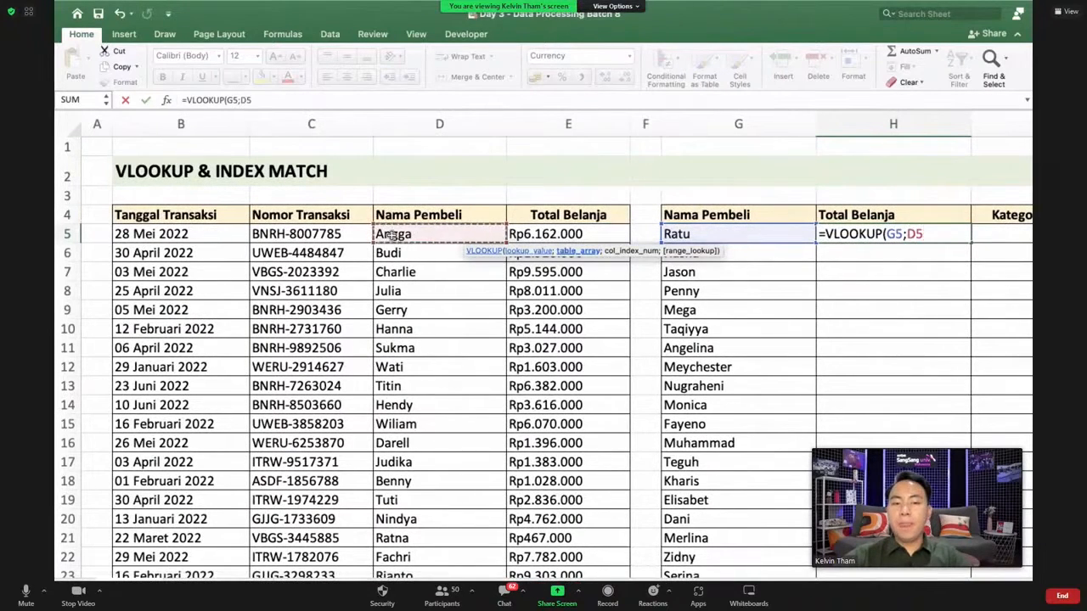
drag(401, 237, 558, 240)
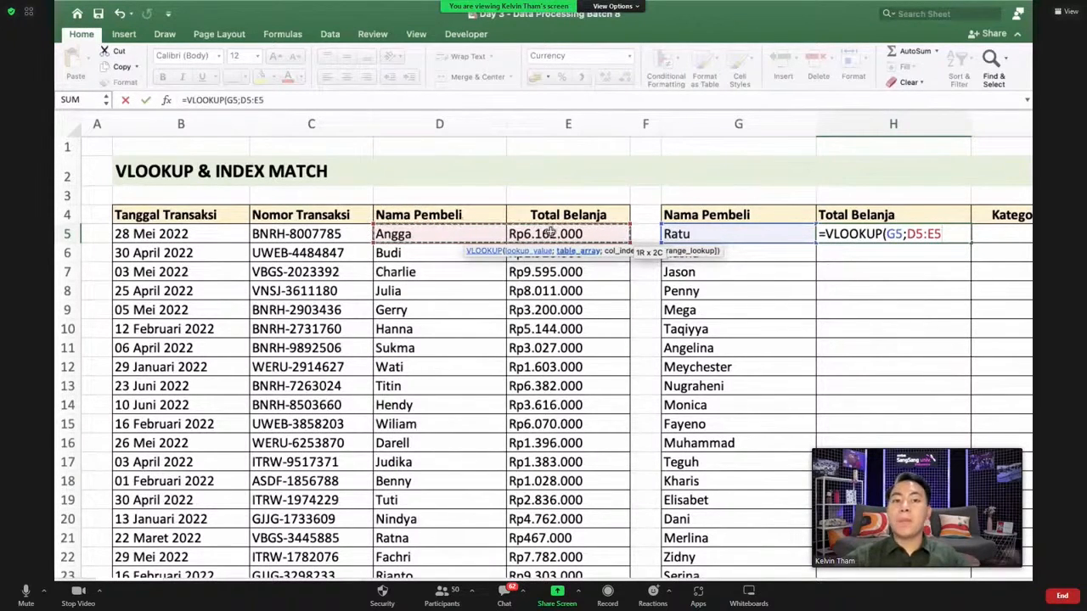
drag(395, 235, 548, 234)
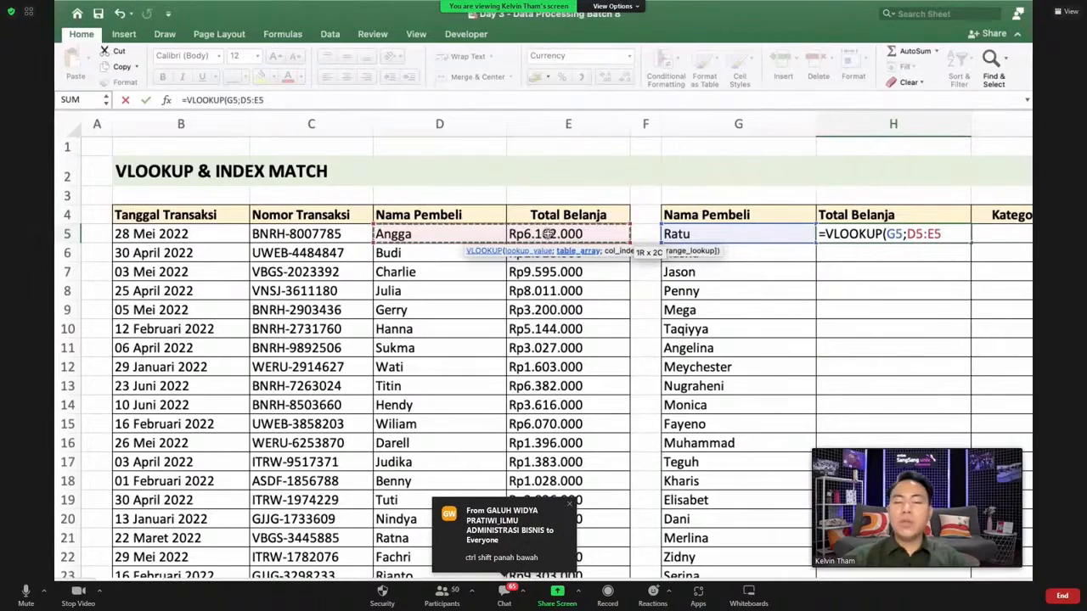
key(ctrl+shift+Down)
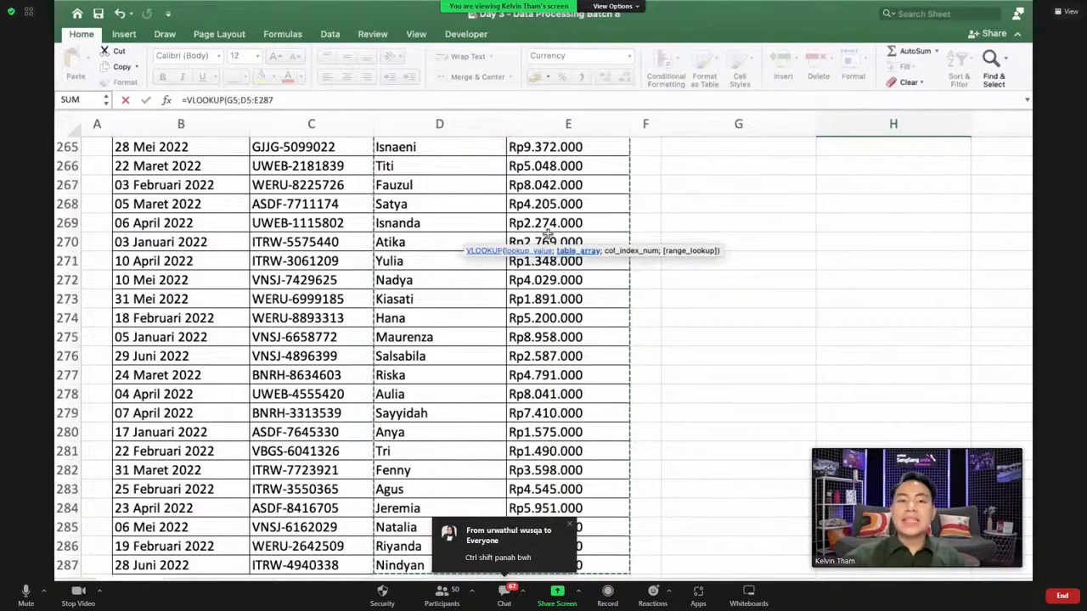
text(;)
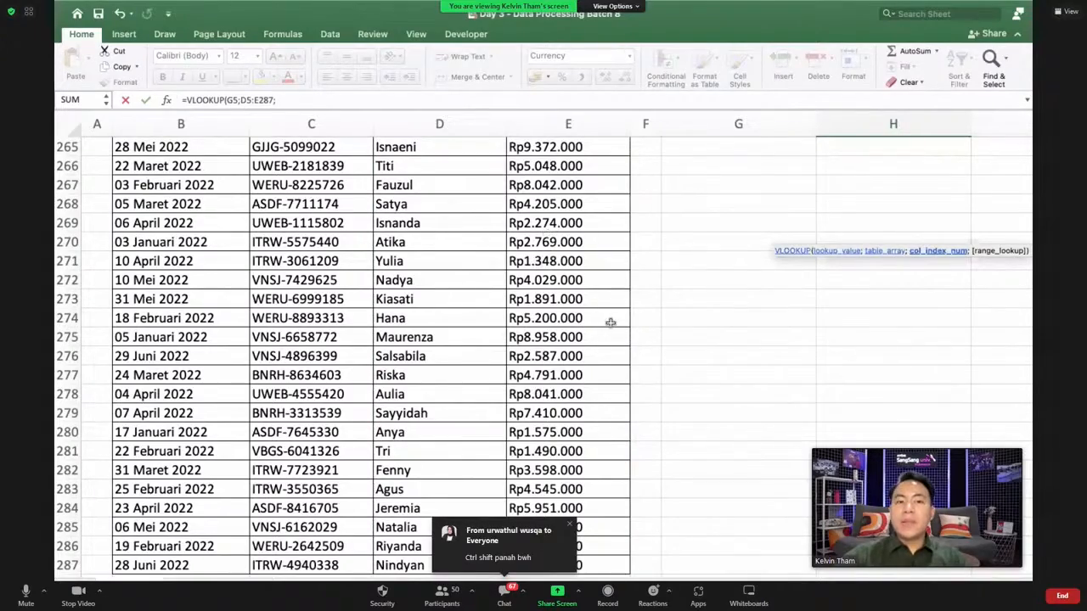
- Set the VLOOKUP column index to 2 so it returns Total Belanja from the selected range
scroll(610, 322, up, 20)
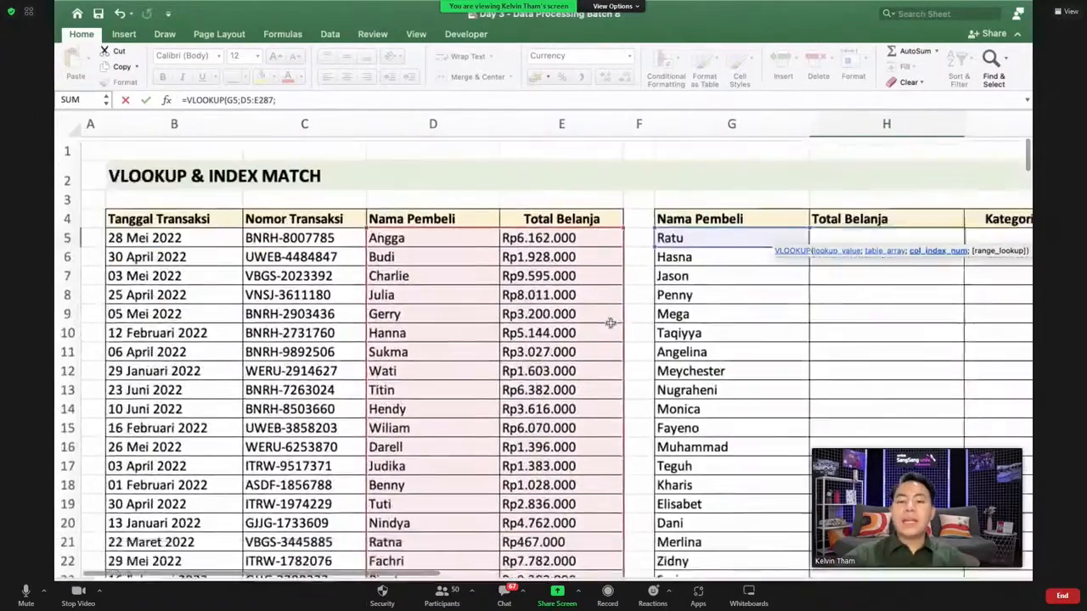
scroll(610, 322, right, 8)
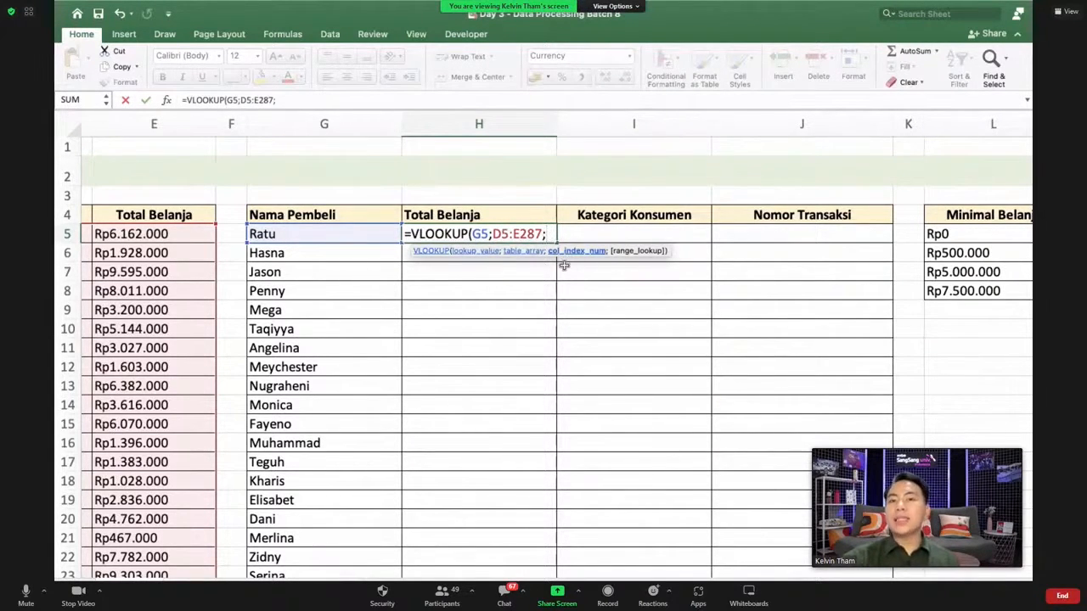
scroll(486, 368, left, 3)
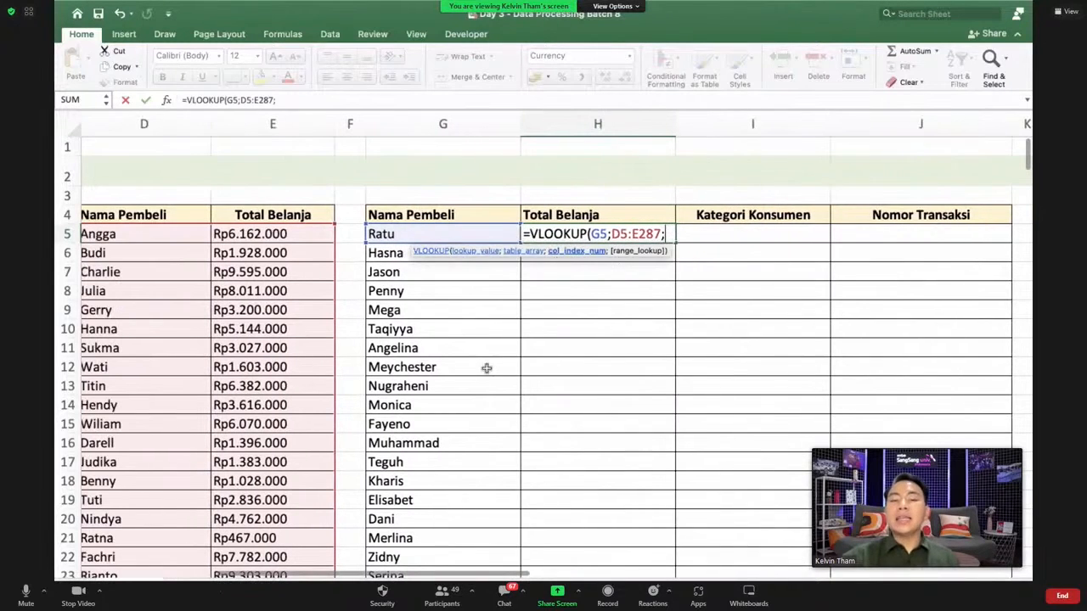
scroll(170, 236, left, 1)
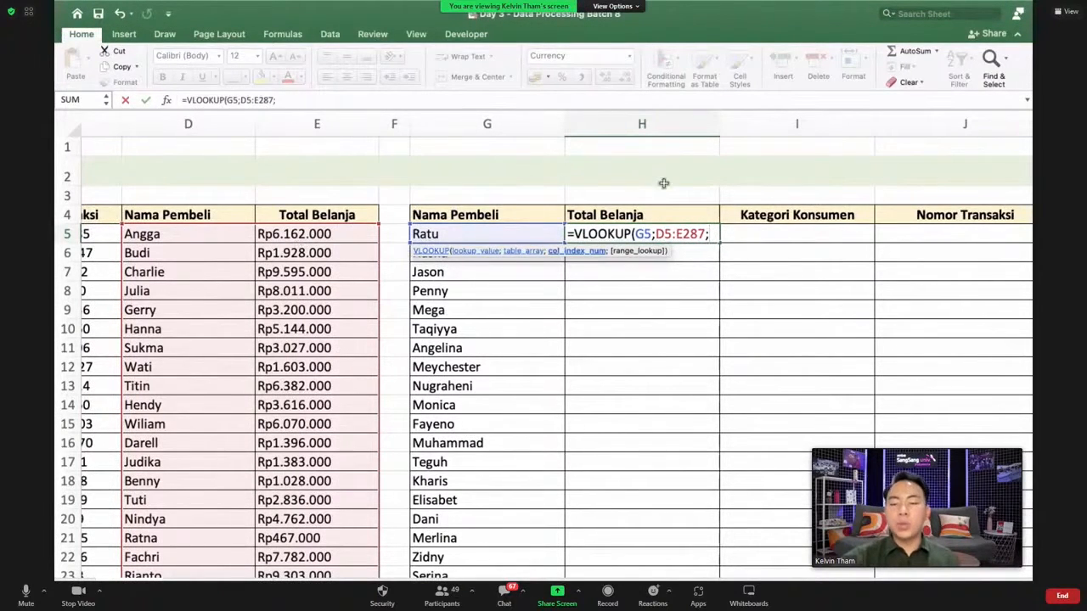
click(712, 235)
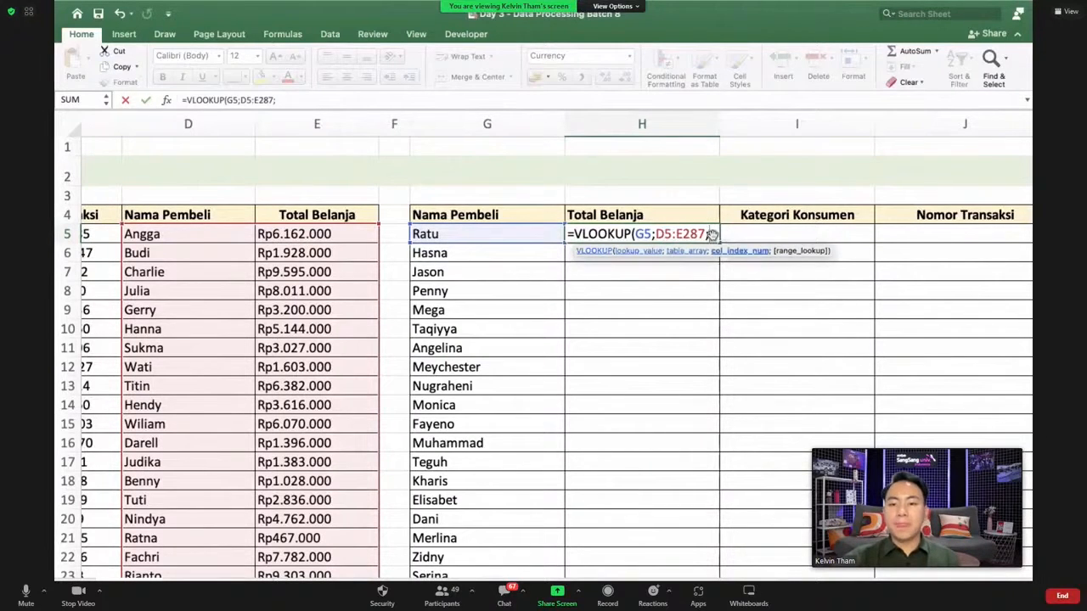
scroll(323, 429, left, 5)
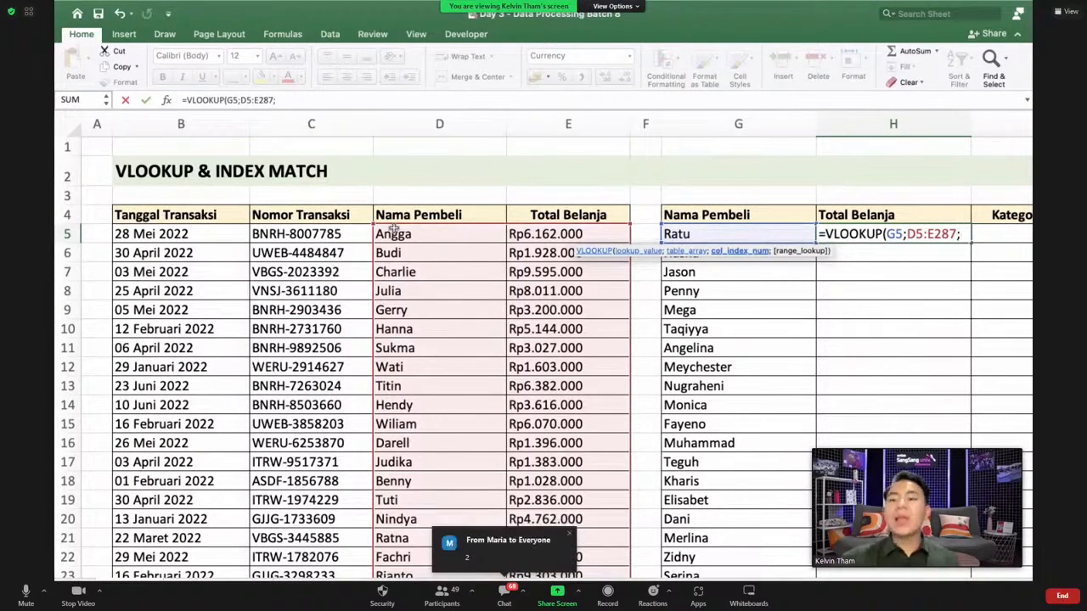
scroll(393, 227, right, 5)
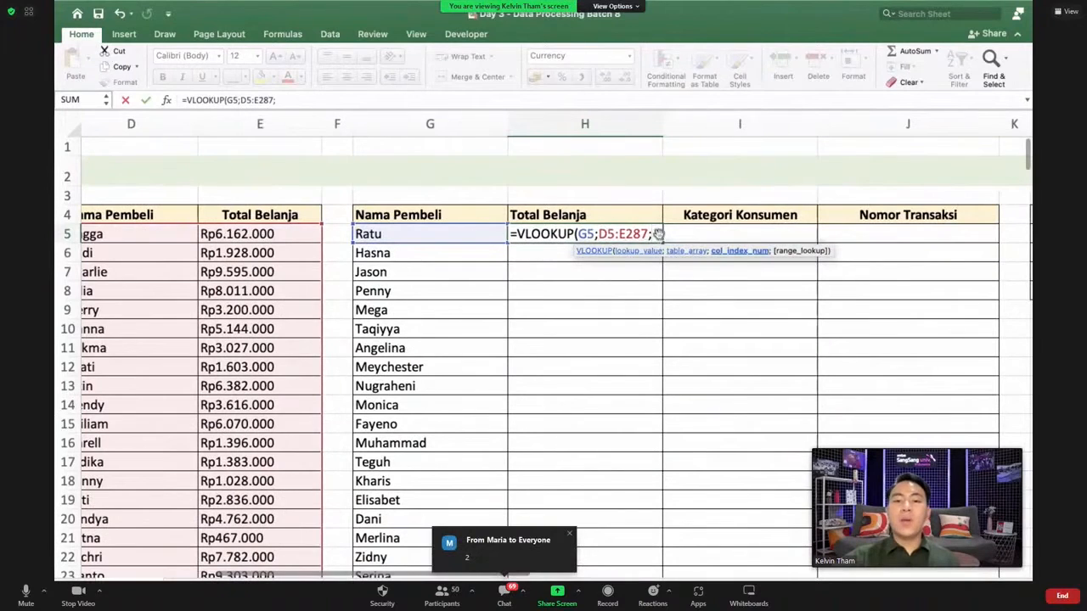
text(2)
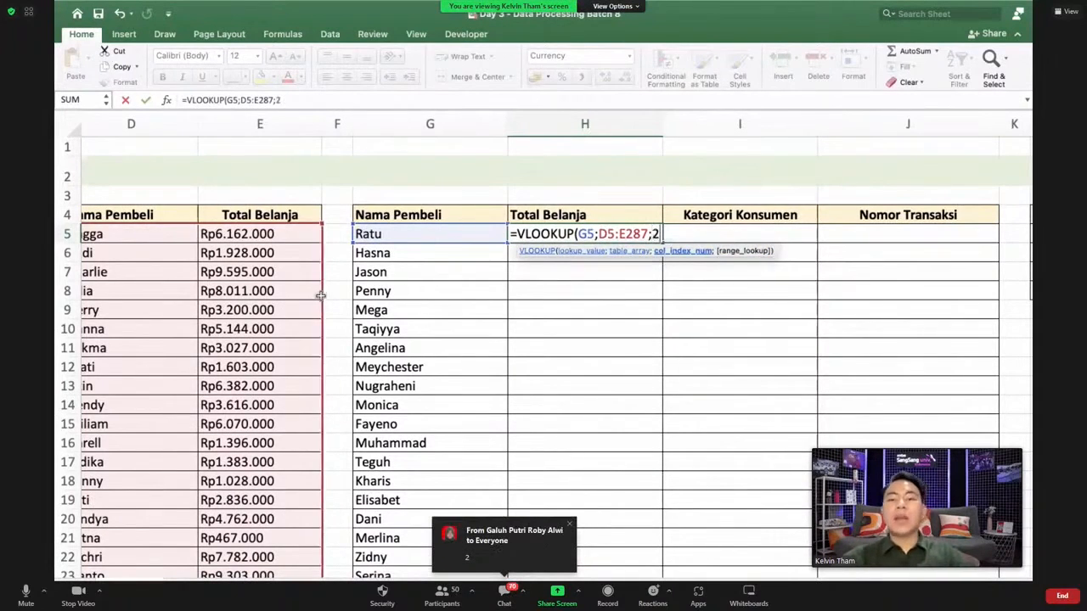
- Set the range lookup argument of the H5 VLOOKUP to FALSE for an exact match
scroll(320, 293, left, 2)
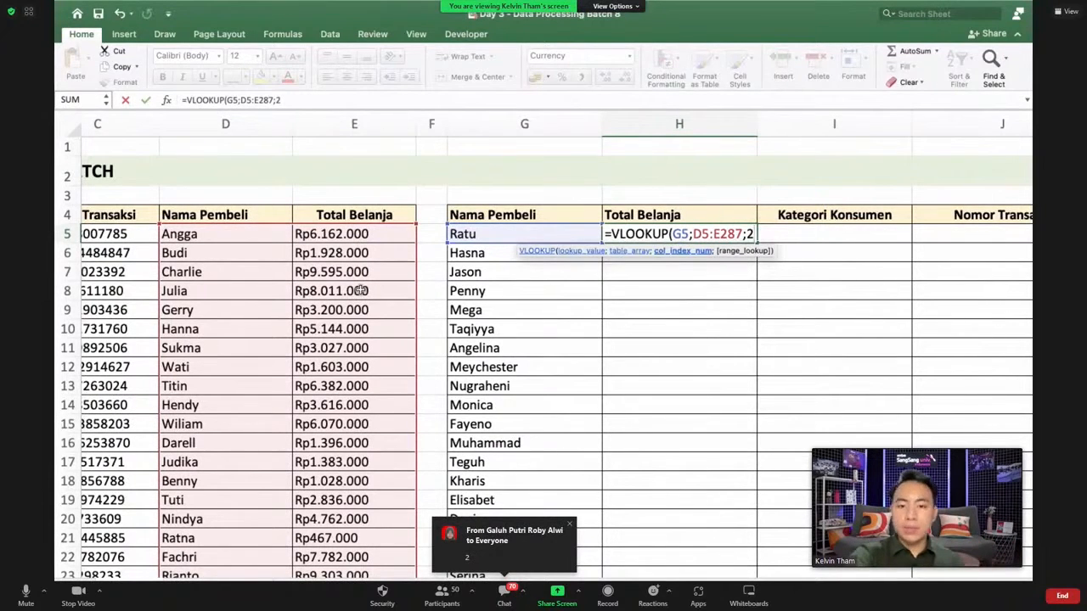
scroll(624, 291, right, 5)
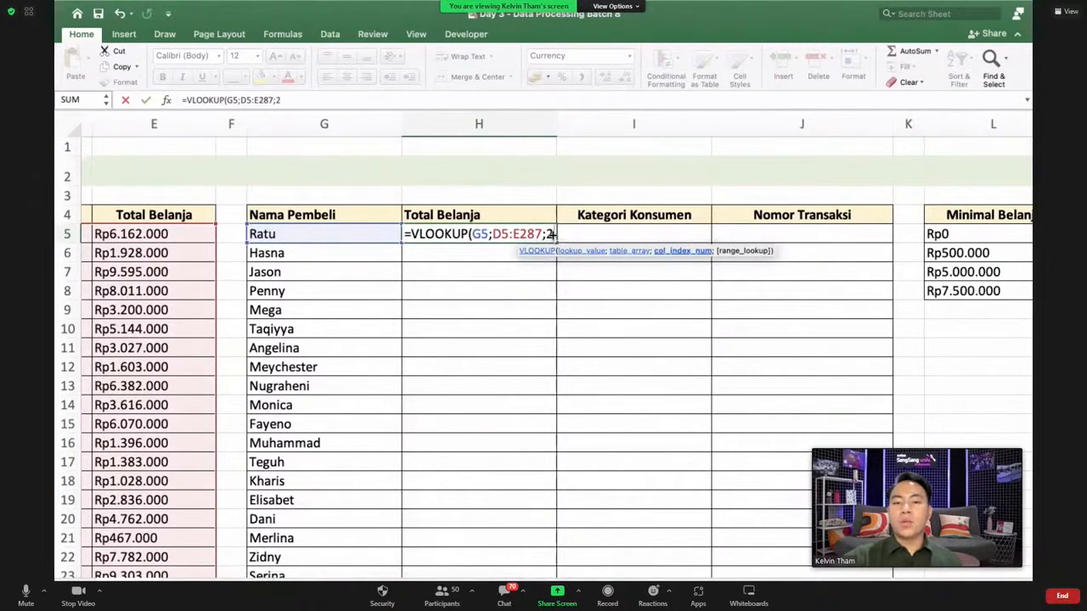
text(;)
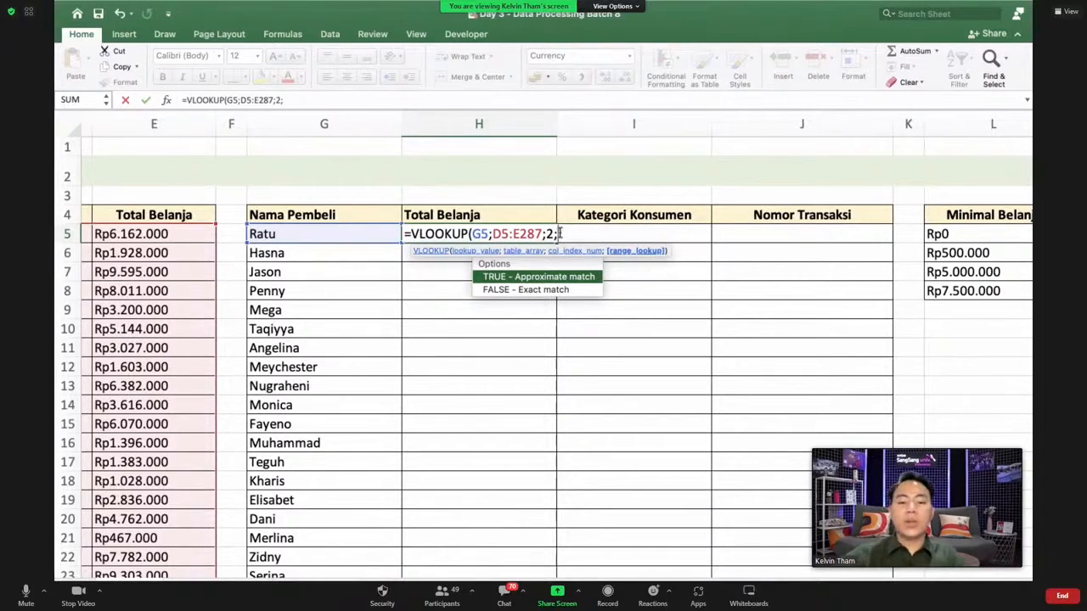
text(FALSE)
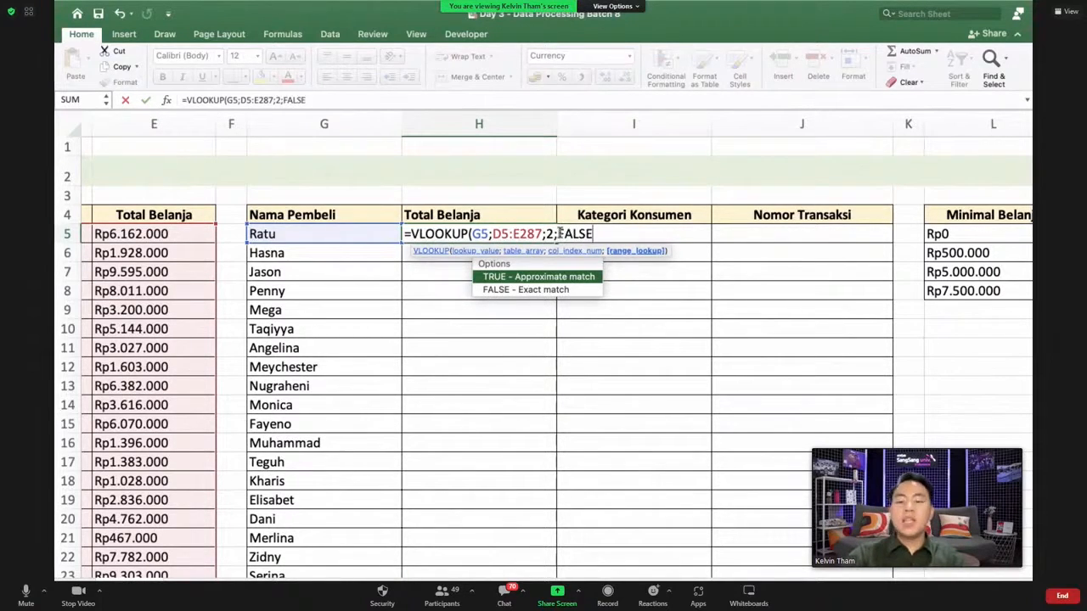
- Close and enter the H5 VLOOKUP formula, keeping the result cell selected
text())
key(Return)
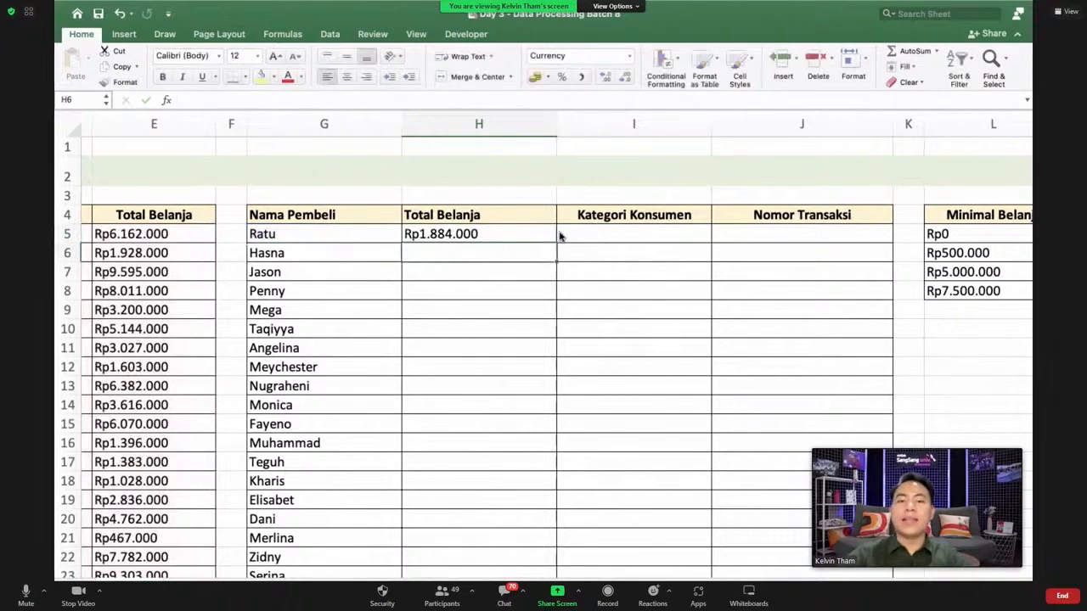
click(478, 228)
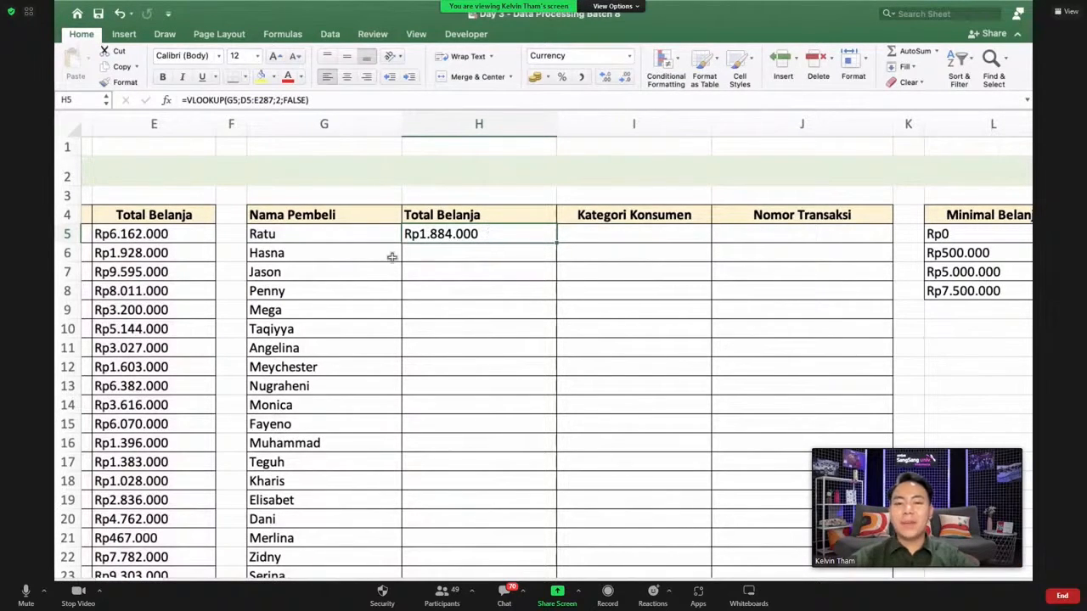
- Review the lookup value, column index and range lookup arguments of the H5 VLOOKUP against the source table
double_click(500, 232)
click(473, 234)
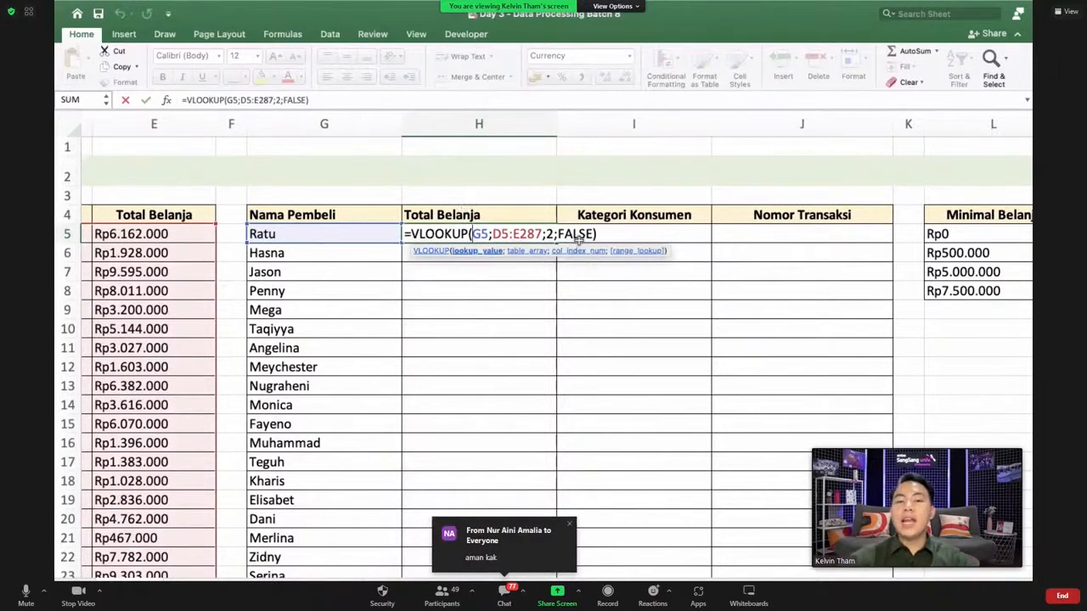
click(548, 234)
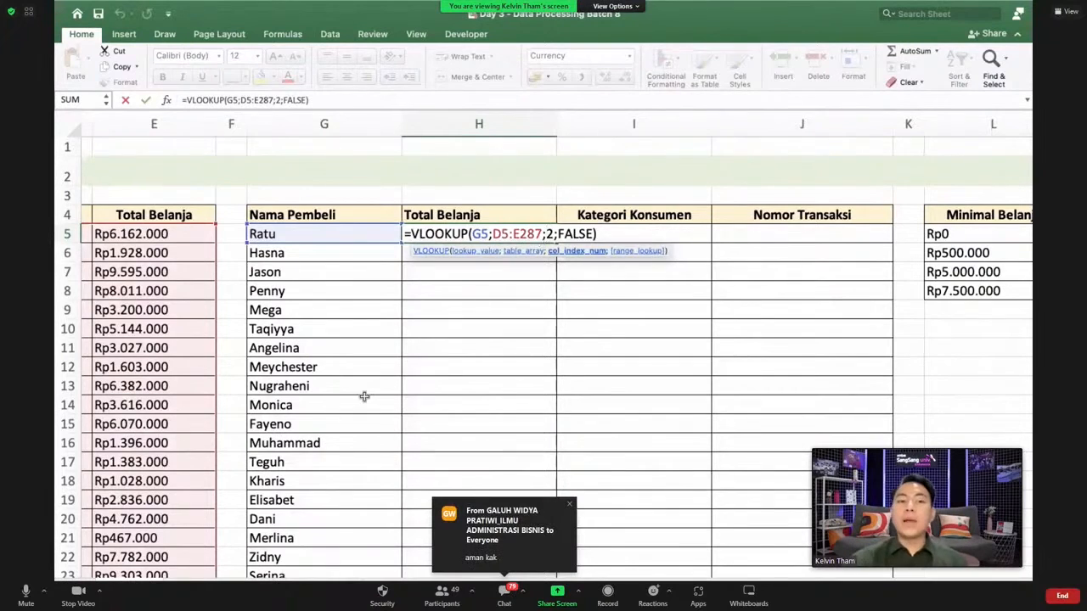
scroll(365, 397, left, 5)
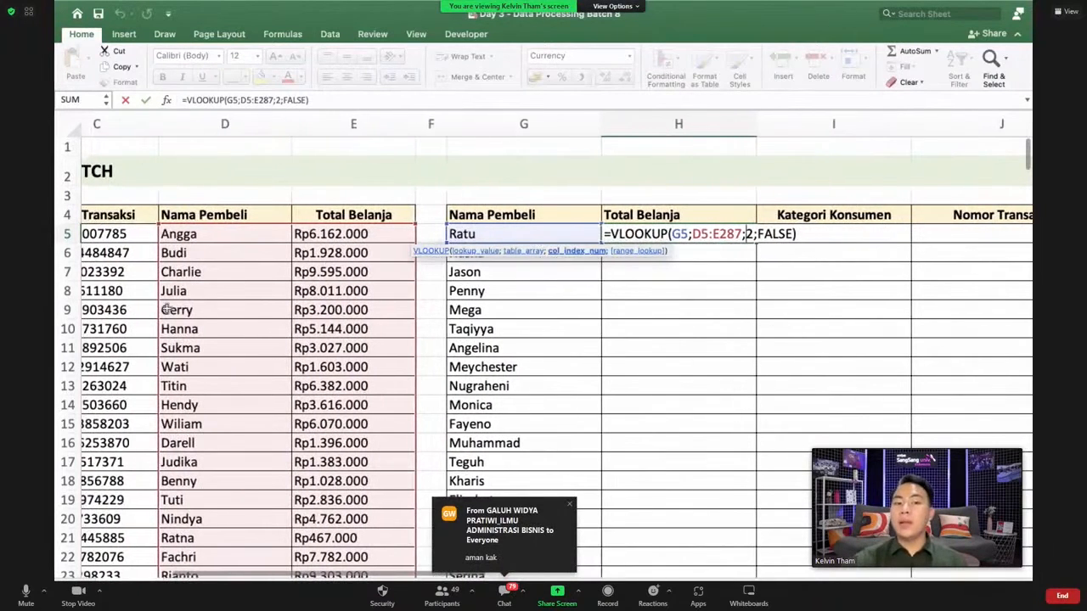
scroll(505, 337, right, 4)
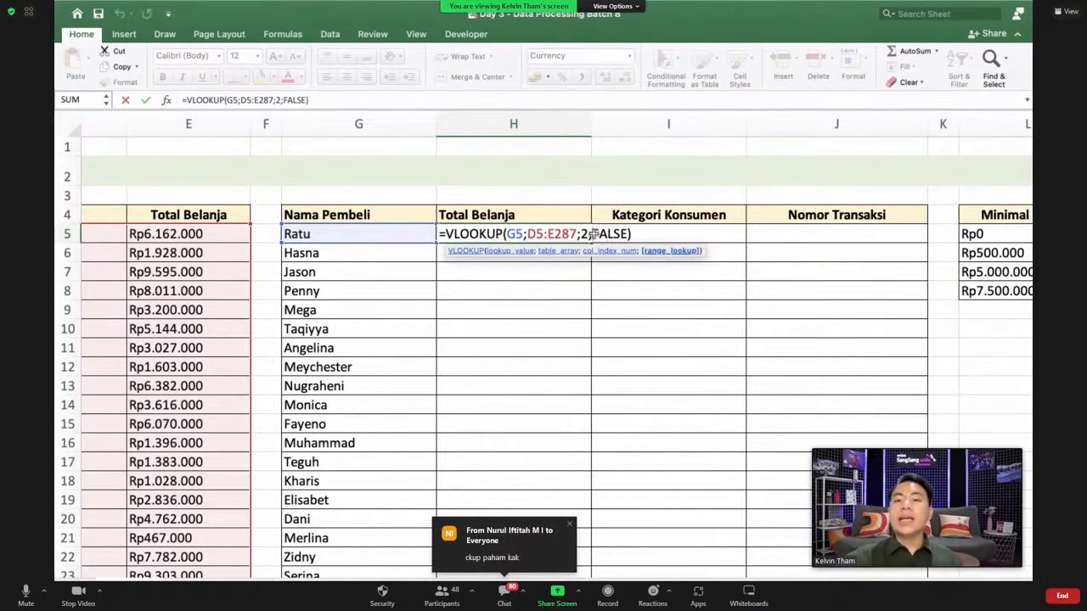
drag(593, 234, 626, 233)
key(Return)
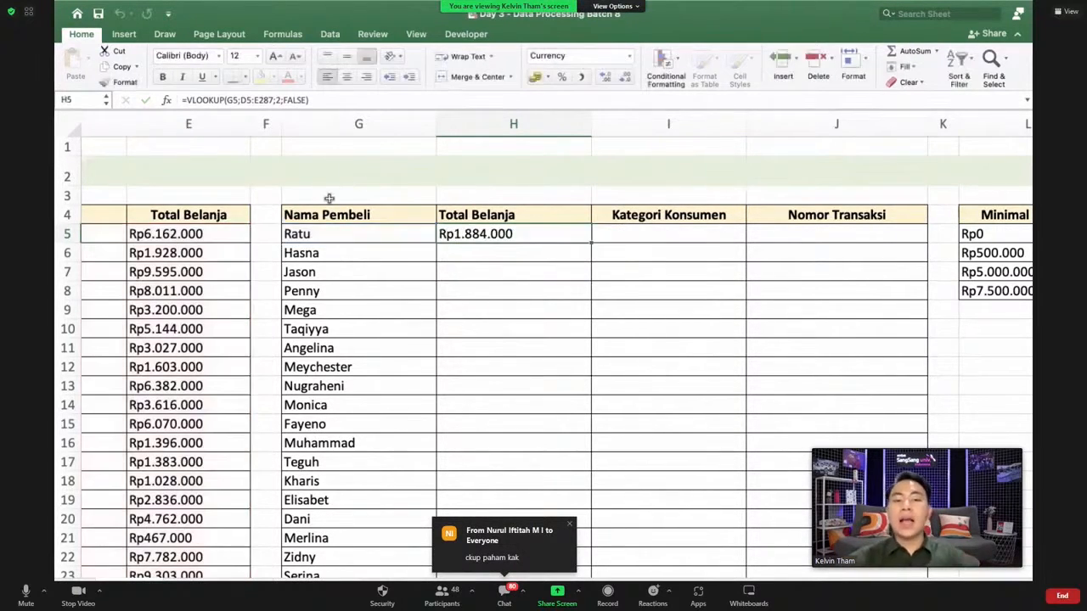
- Add the note "FALSE = 0, TRUE = 1" in G3 above the Nama Pembeli header
click(407, 197)
text(FALS)
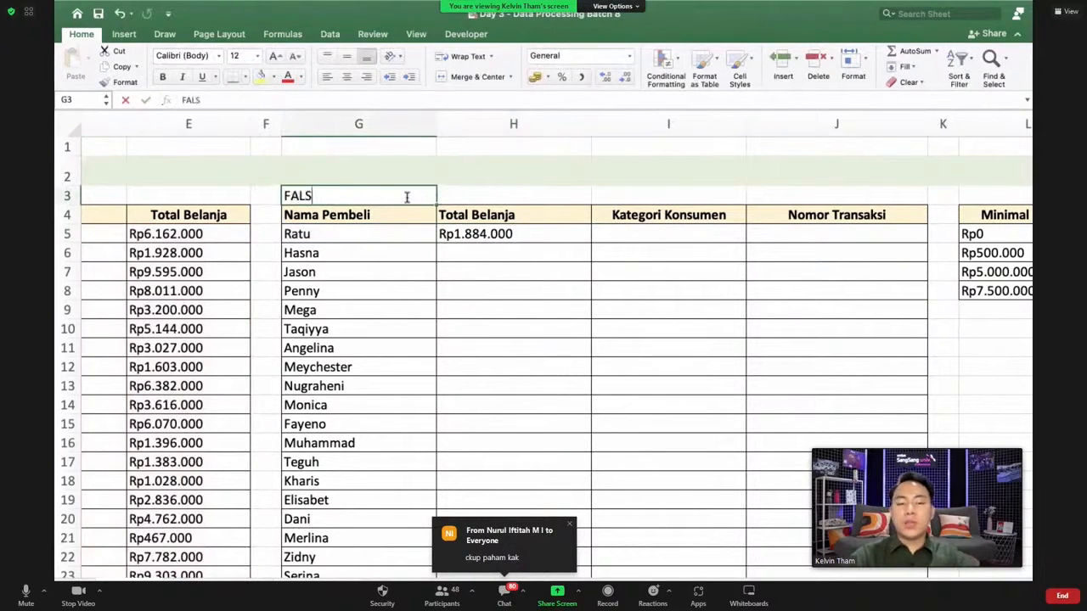
text(E = 0, TRUE)
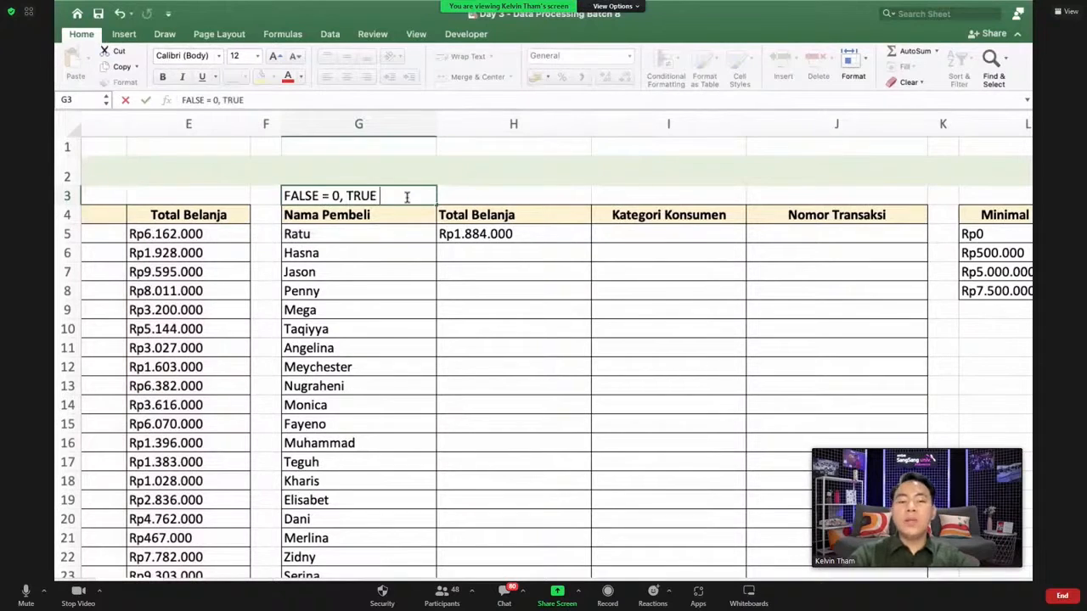
text( = 1)
key(Return)
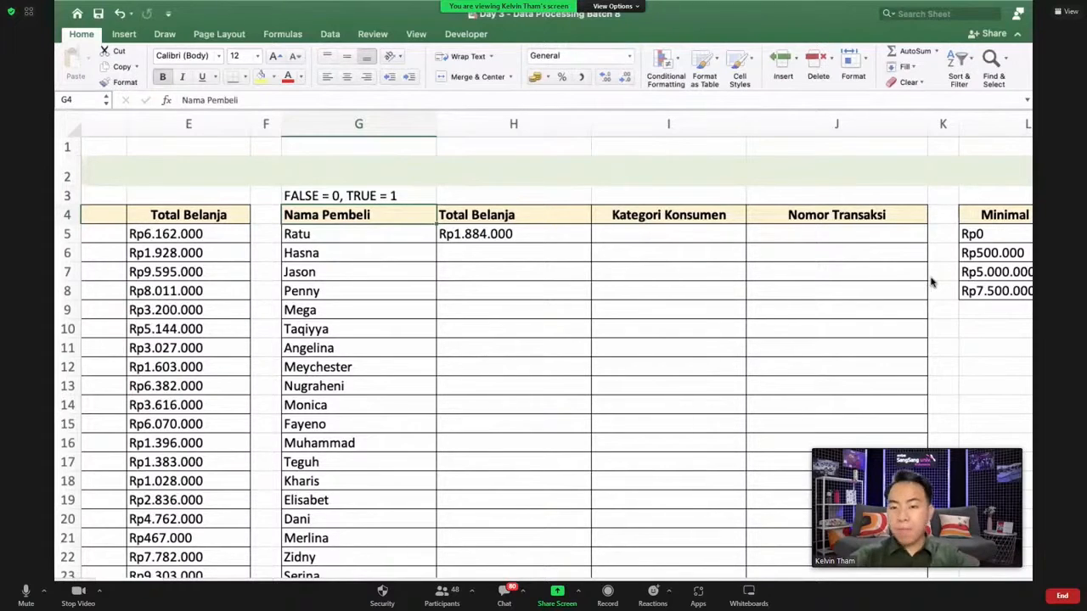
- Examine each argument of the H5 VLOOKUP formula in order, from lookup value and table array to column index and range lookup
click(482, 235)
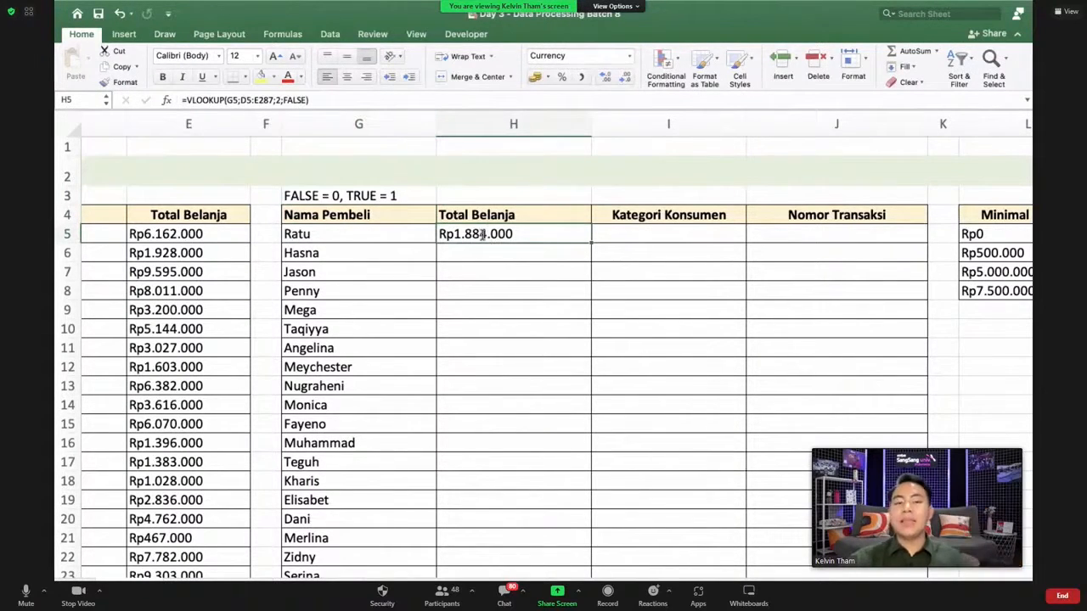
double_click(482, 235)
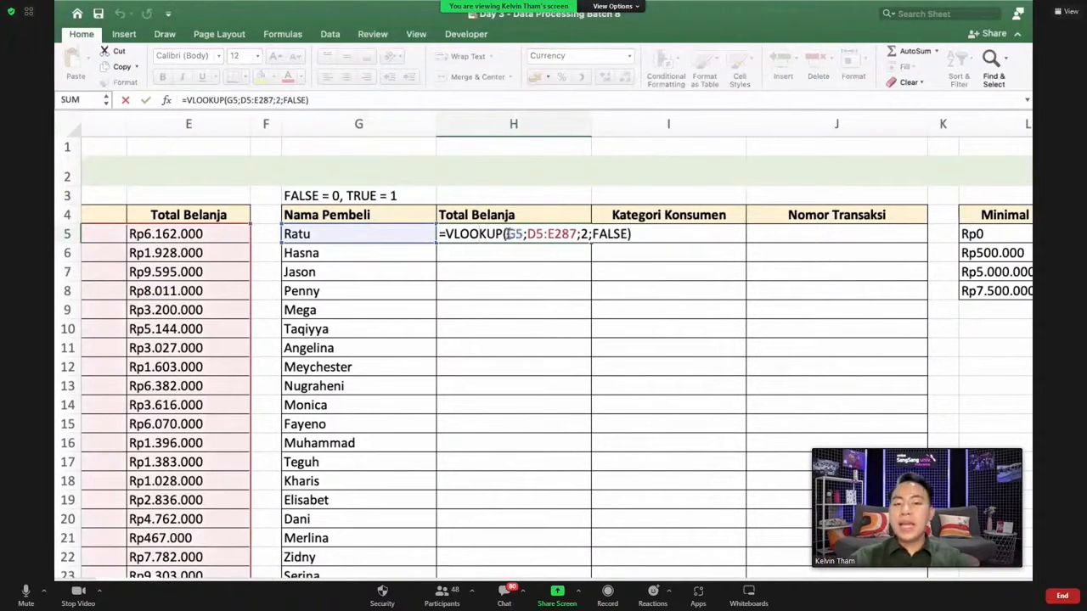
key(Return)
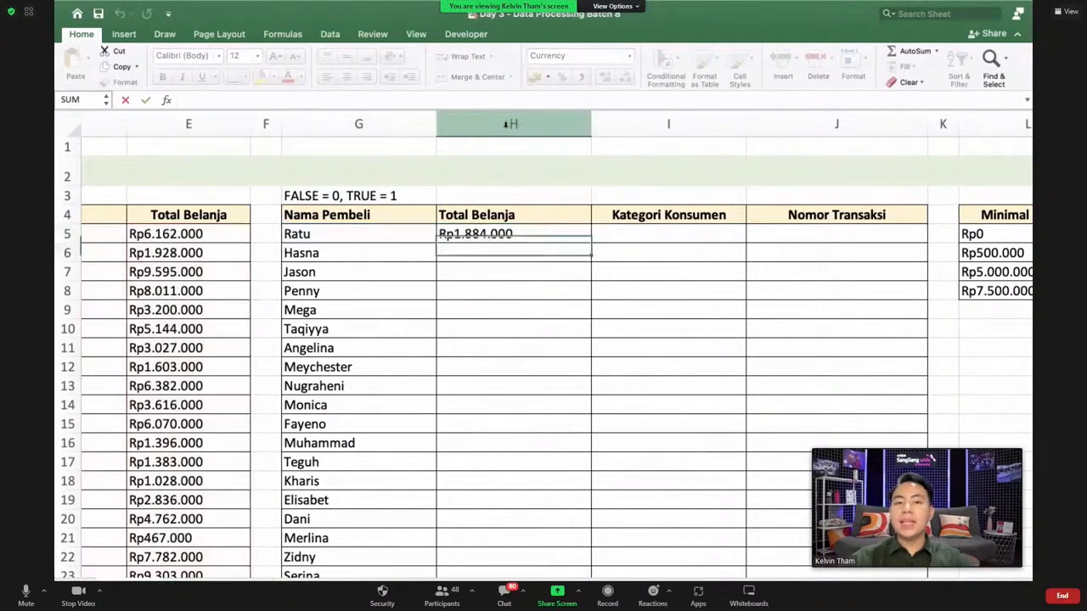
click(513, 124)
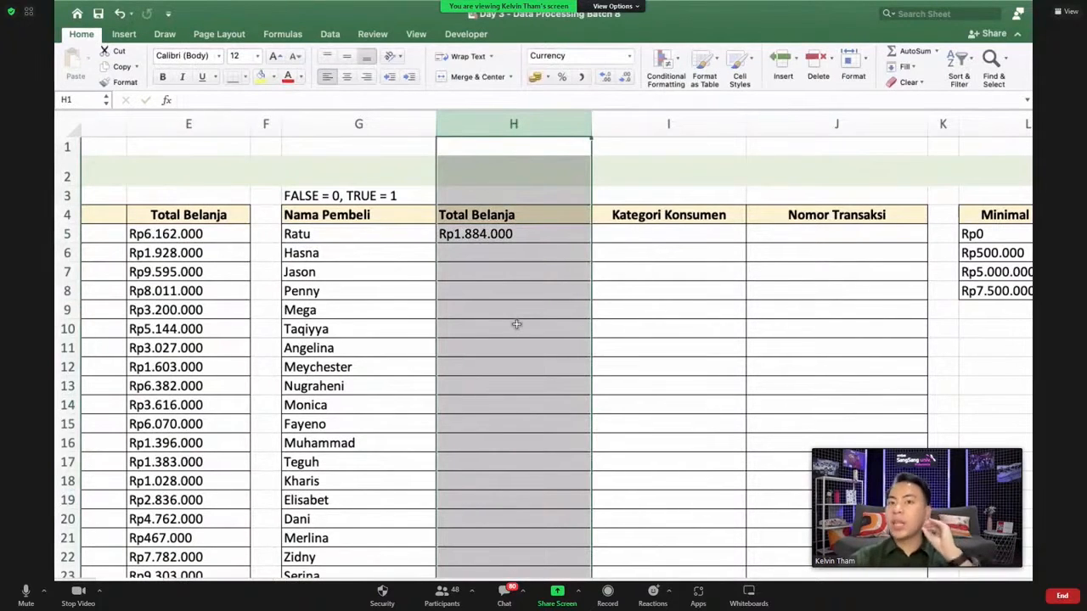
double_click(463, 234)
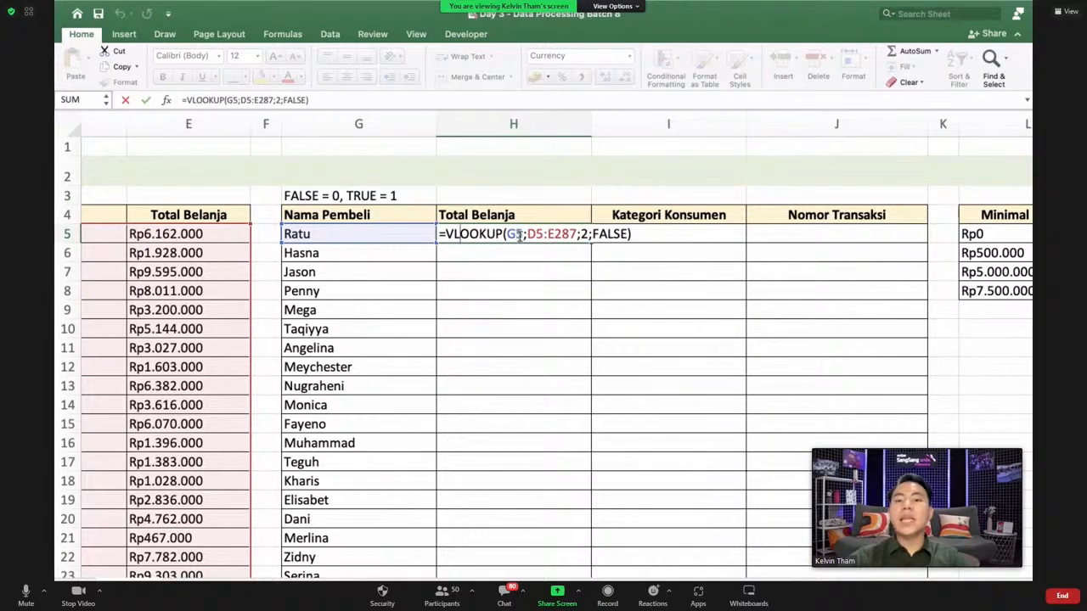
drag(522, 235, 509, 237)
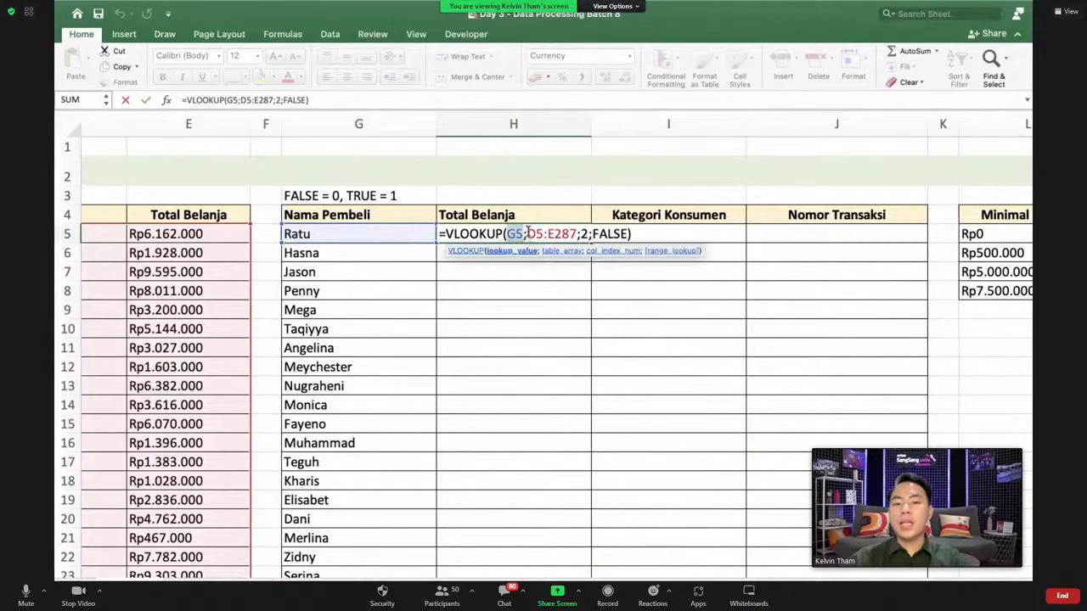
drag(527, 234, 578, 235)
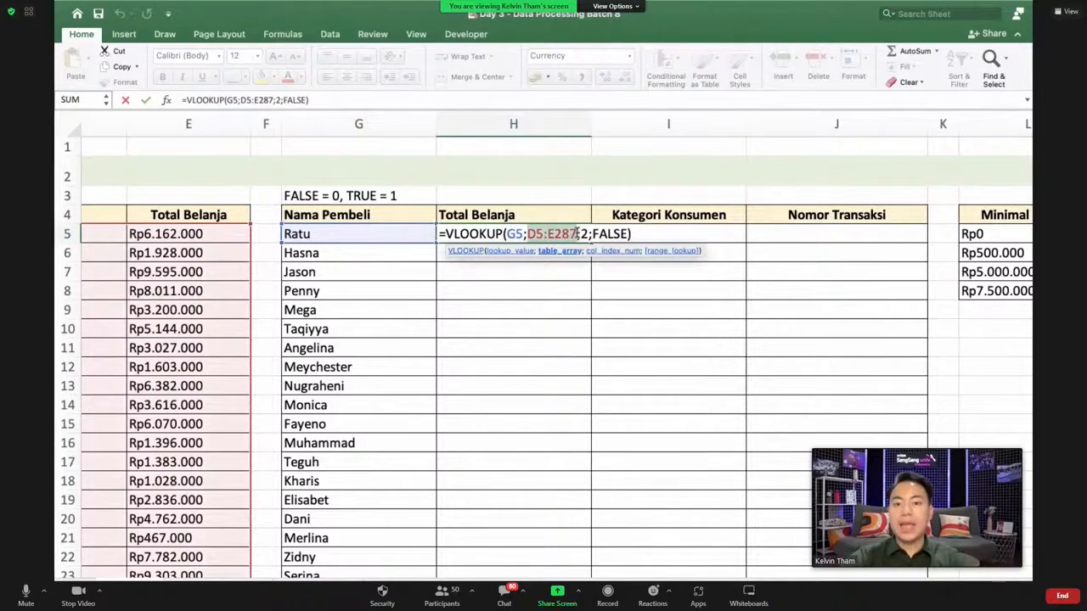
click(586, 234)
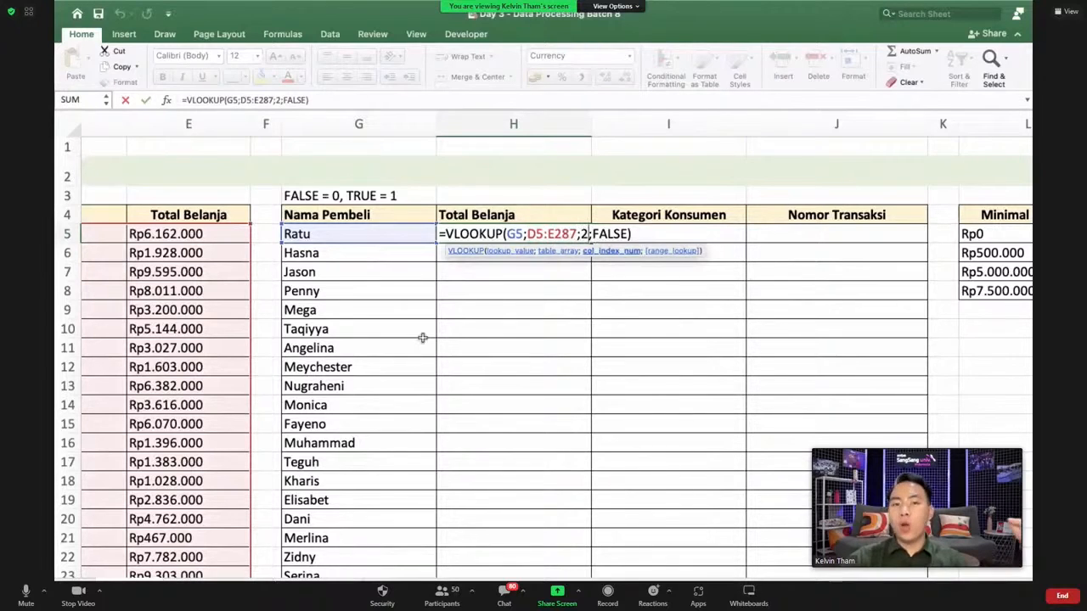
scroll(387, 413, left, 3)
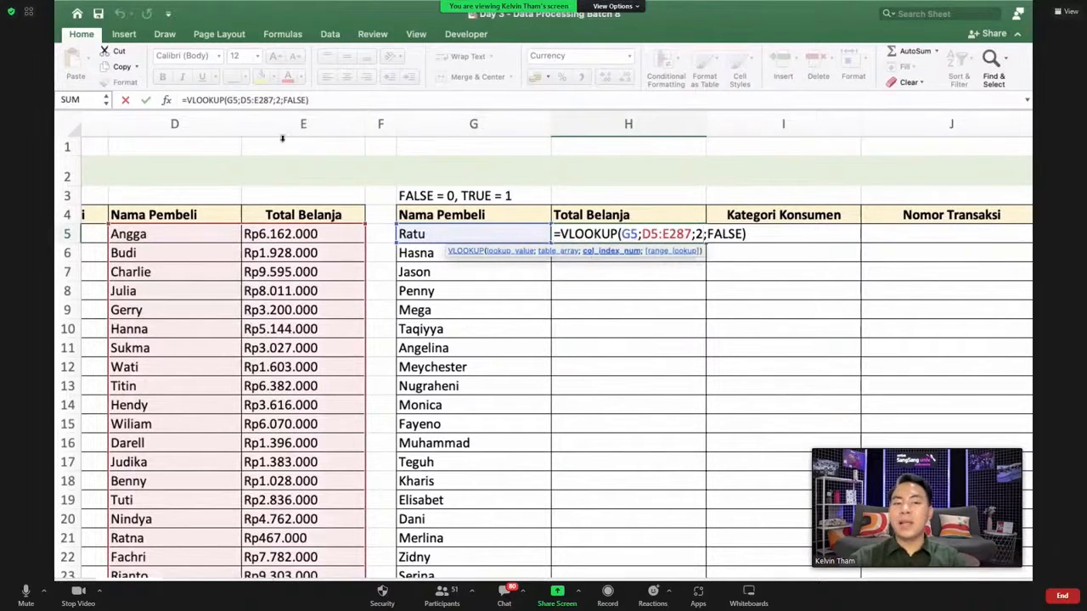
scroll(560, 255, right, 3)
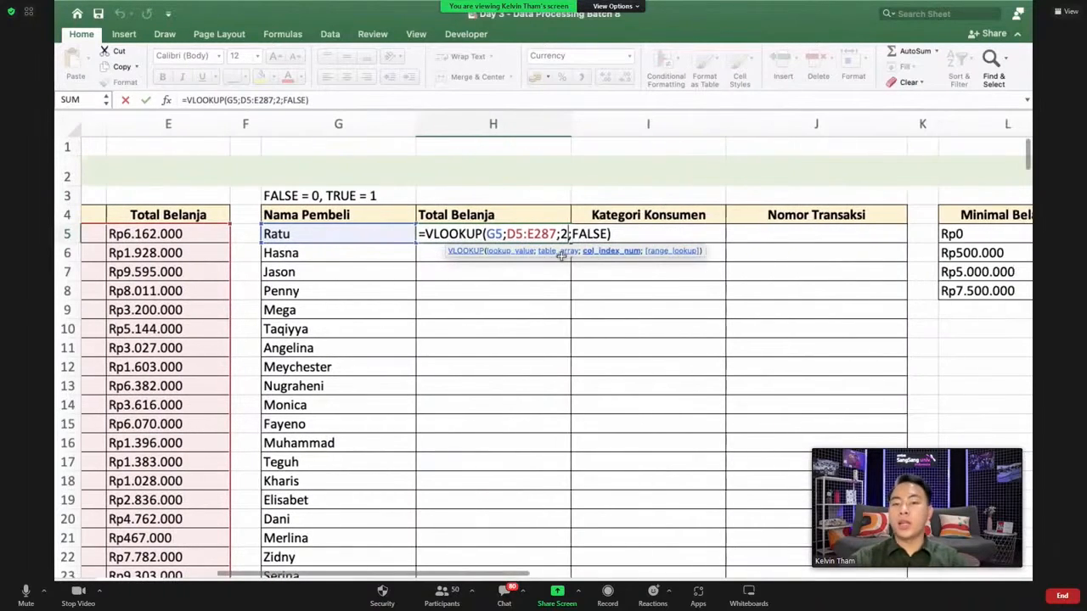
click(577, 234)
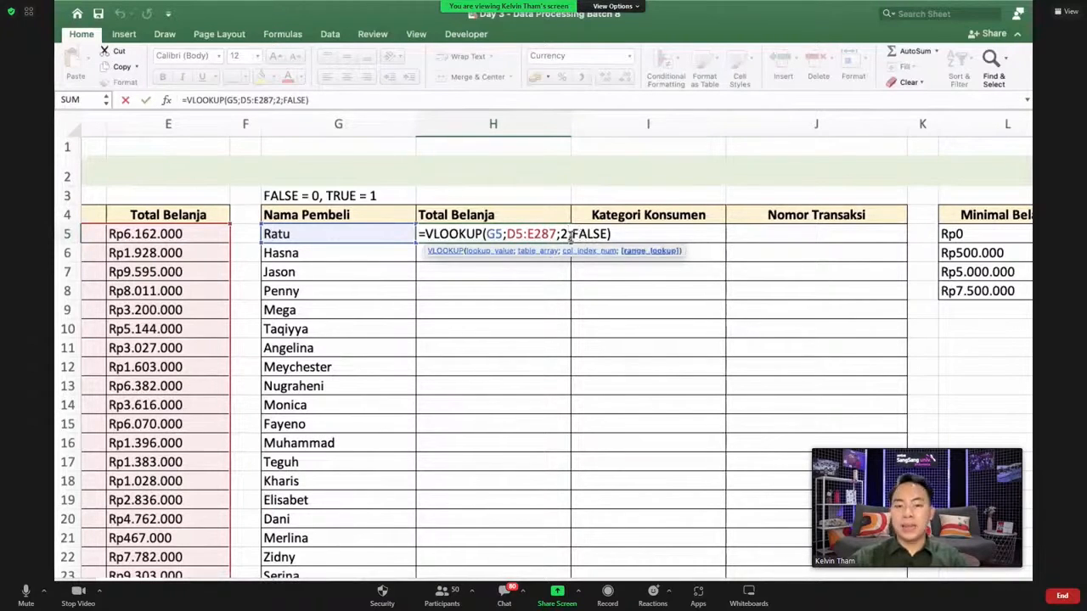
key(Return)
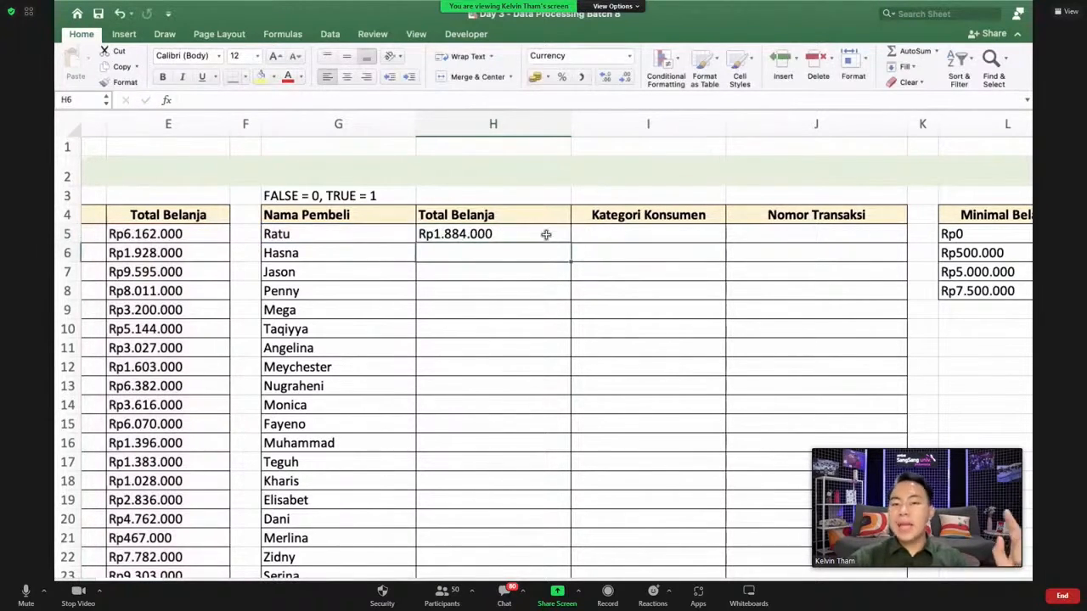
click(546, 235)
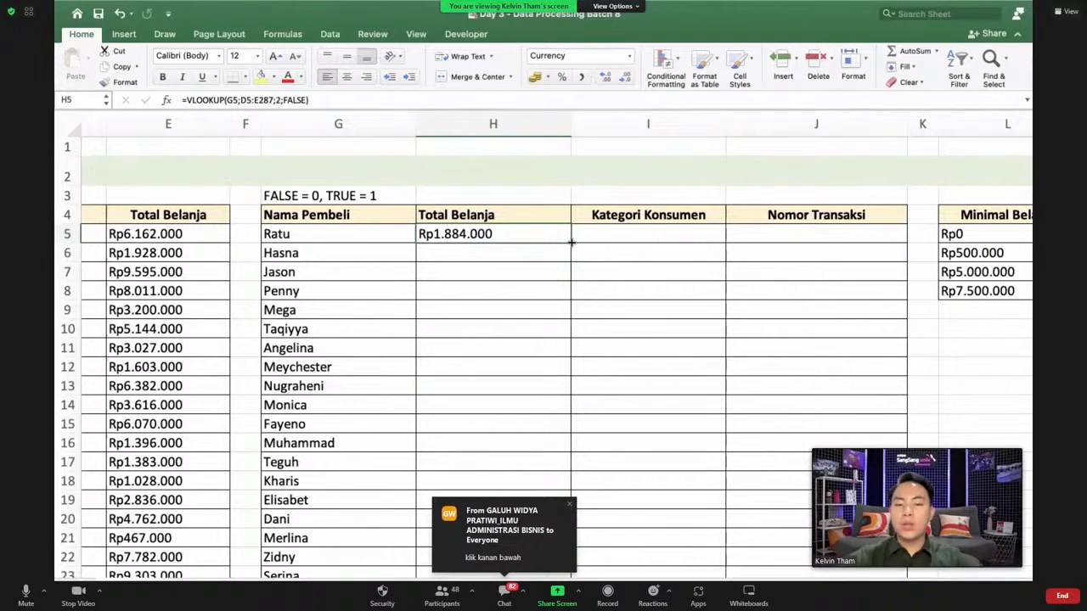
drag(572, 243, 546, 490)
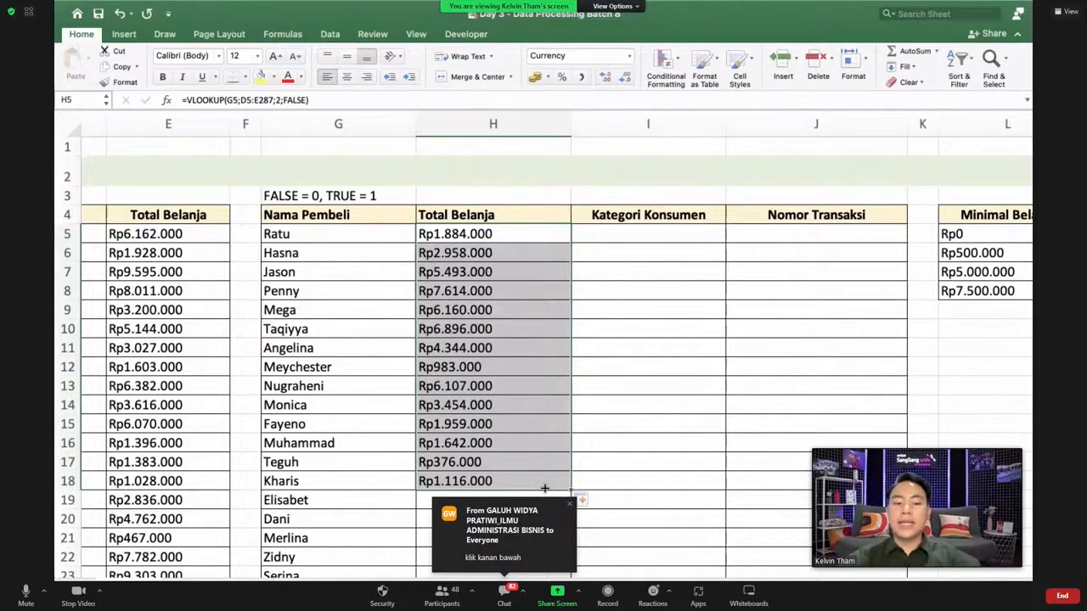
key(ctrl+z)
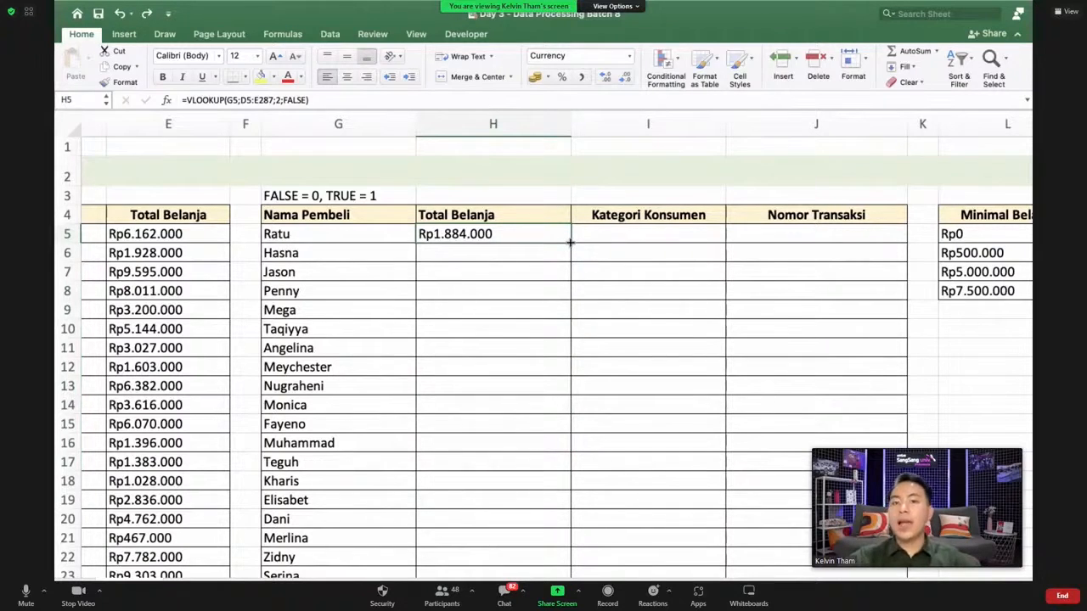
- Fill the H5 VLOOKUP formula down the Total Belanja column through H34
double_click(570, 243)
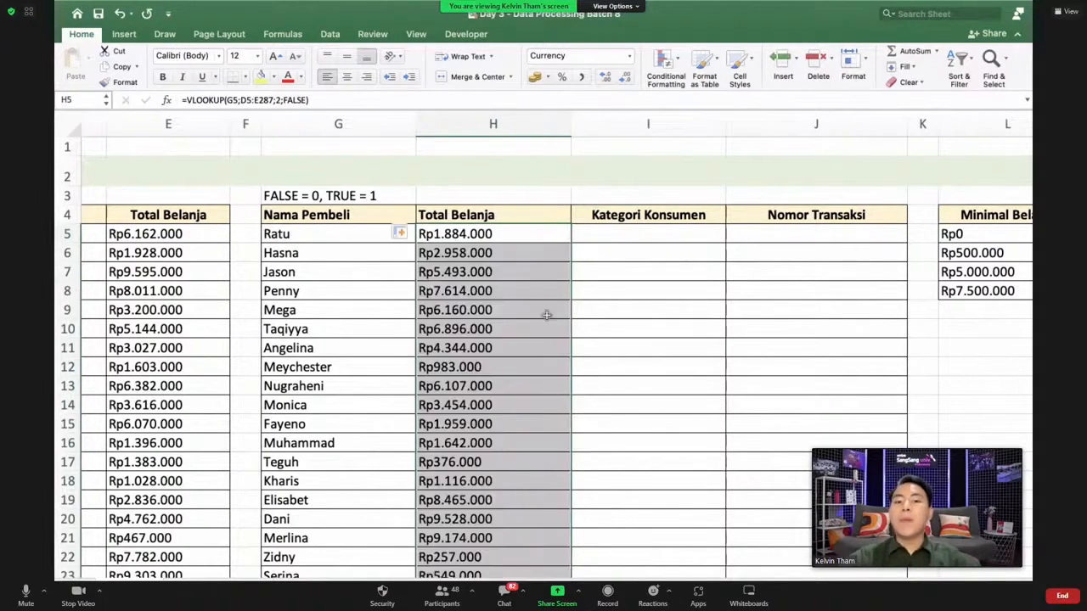
click(515, 442)
scroll(515, 441, down, 6)
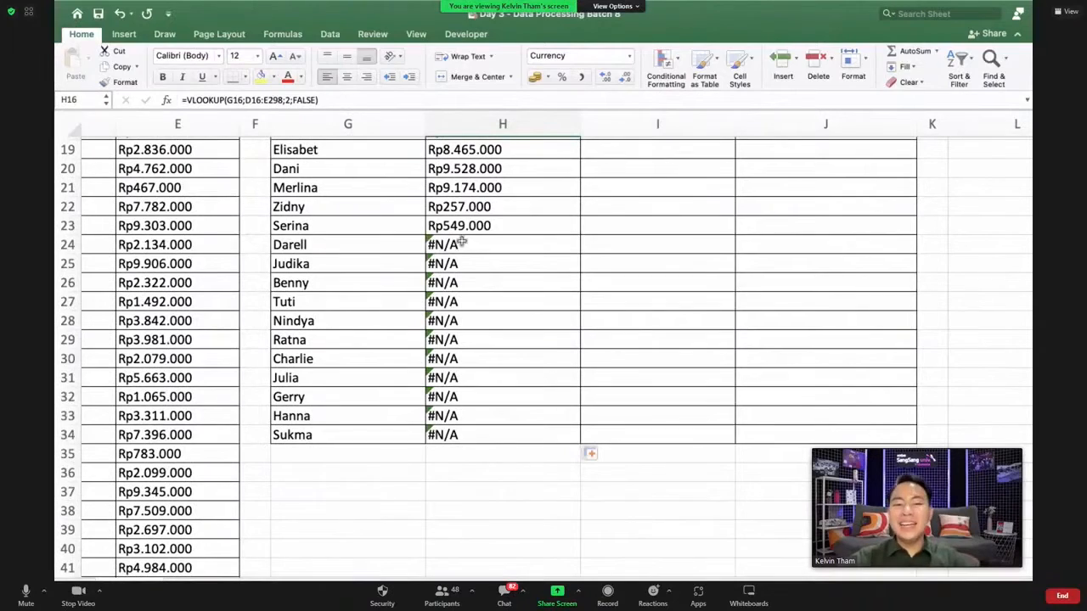
- Inspect the error cells H24:H34, and examine the table array argument of the H5 VLOOKUP against the source table
drag(439, 245, 464, 433)
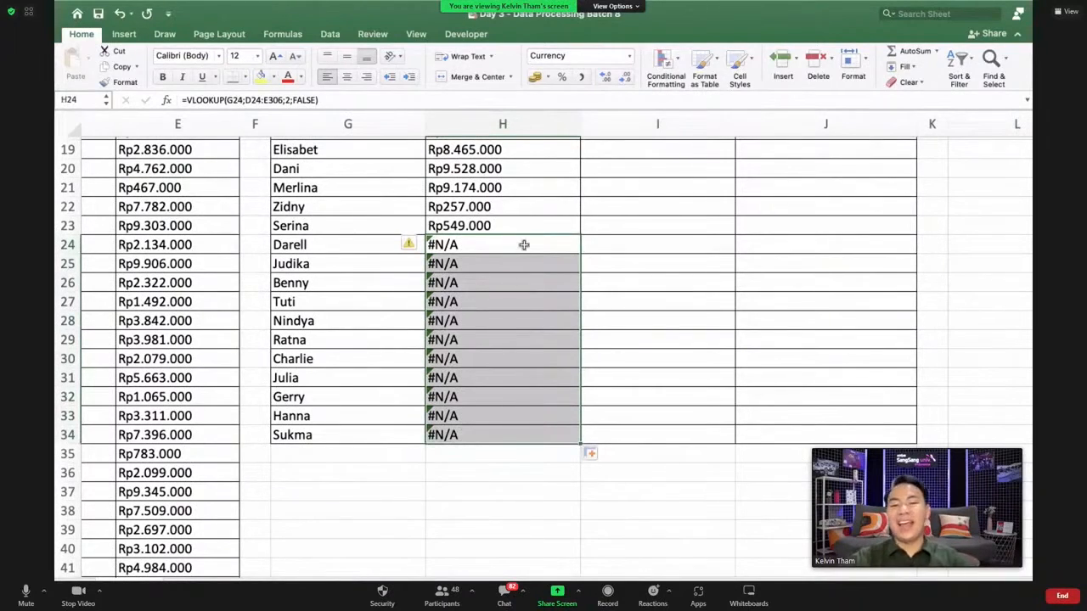
scroll(524, 246, up, 6)
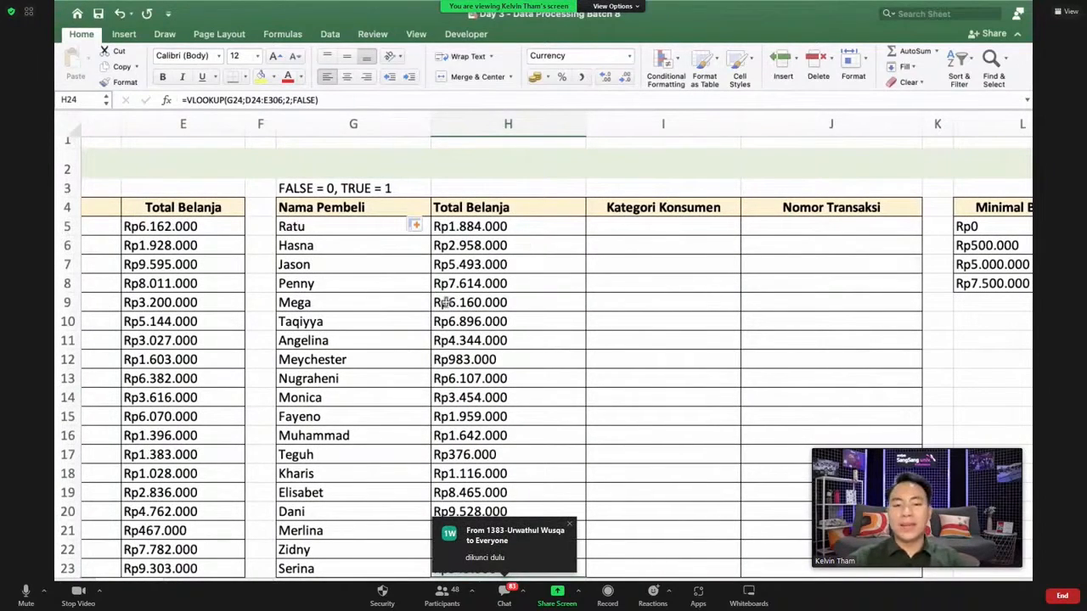
scroll(445, 302, left, 10)
scroll(445, 302, right, 5)
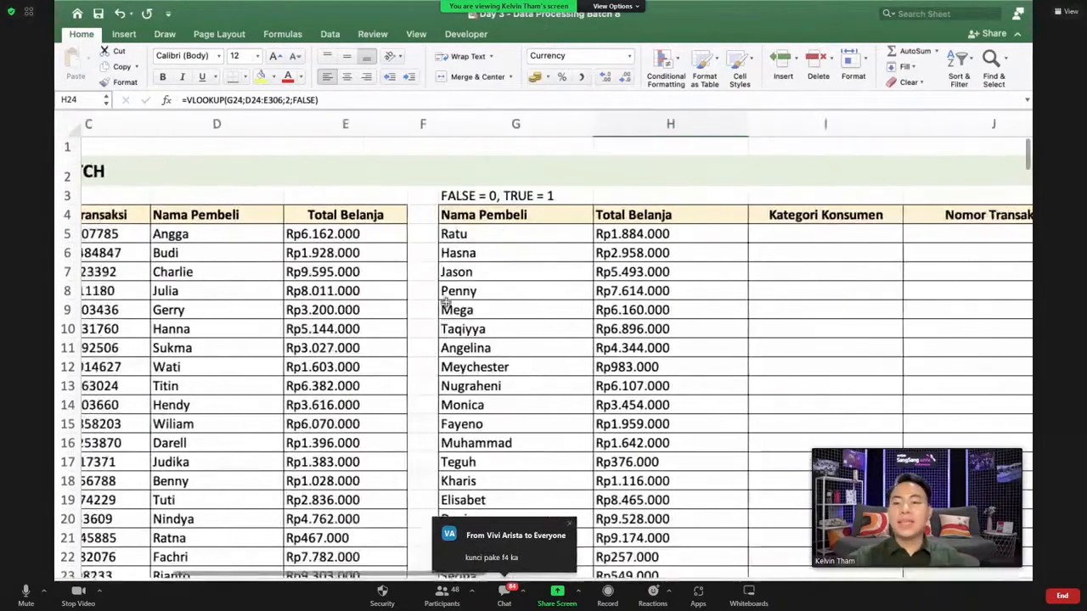
click(628, 233)
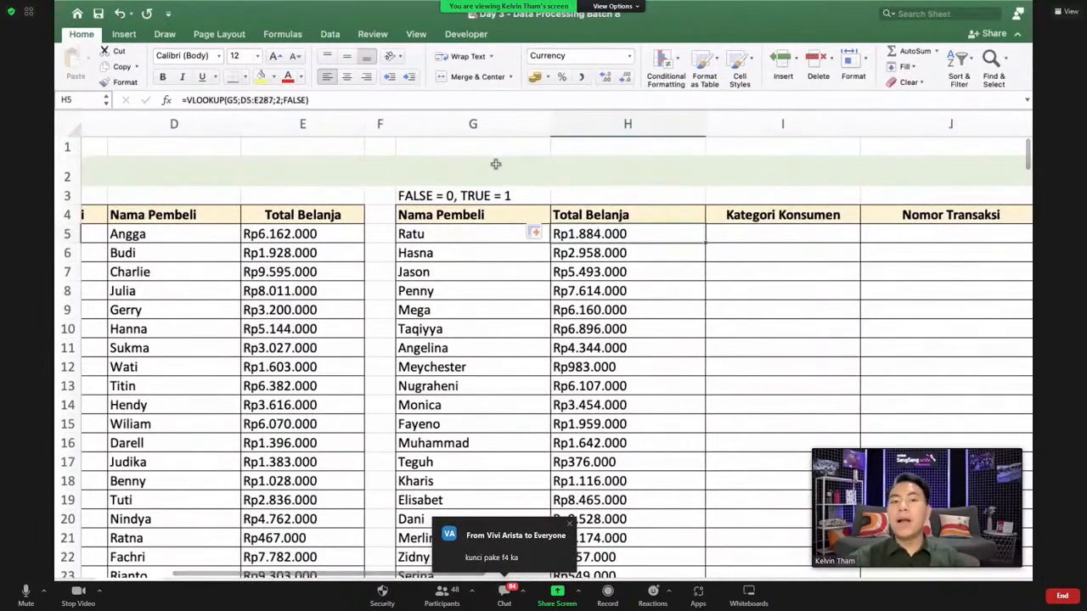
double_click(578, 235)
drag(639, 235, 692, 234)
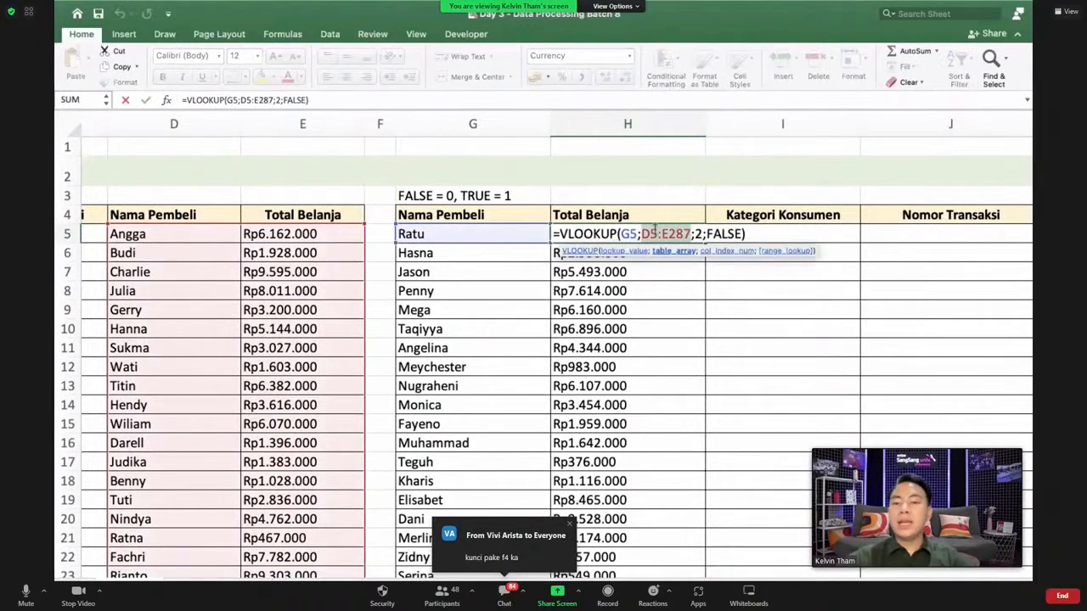
scroll(393, 309, left, 3)
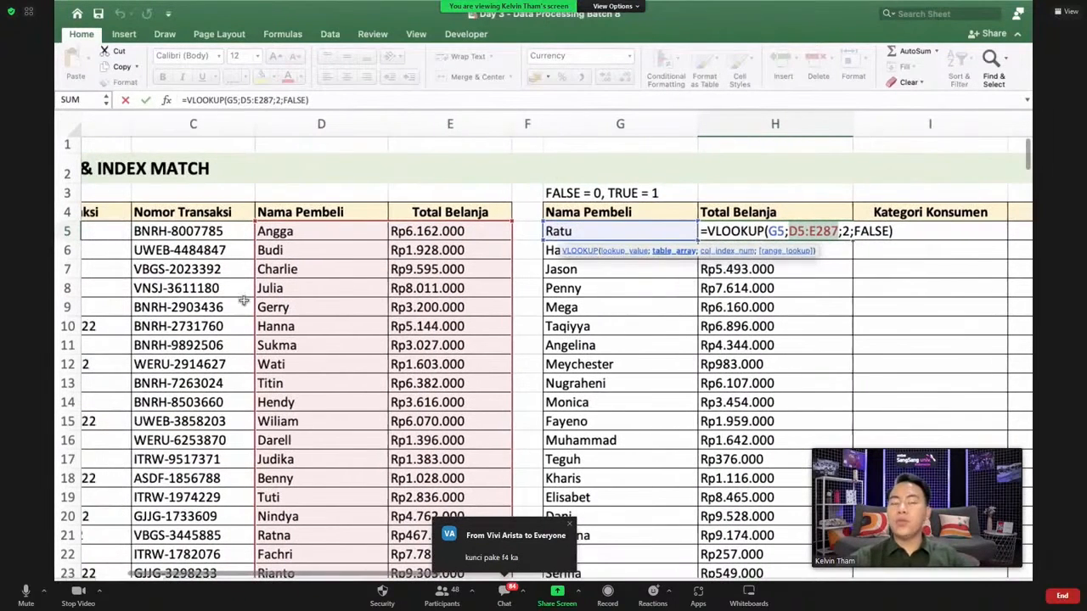
key(Return)
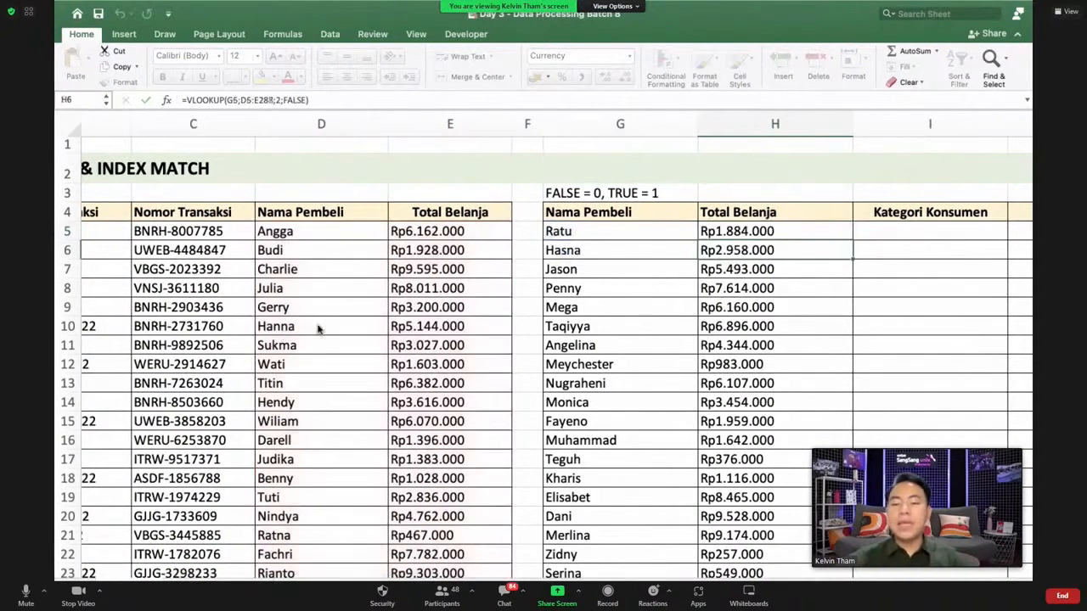
- Examine the H24 VLOOKUP formula to see which source rows its table array covers
scroll(463, 446, down, 5)
scroll(463, 446, down, 2)
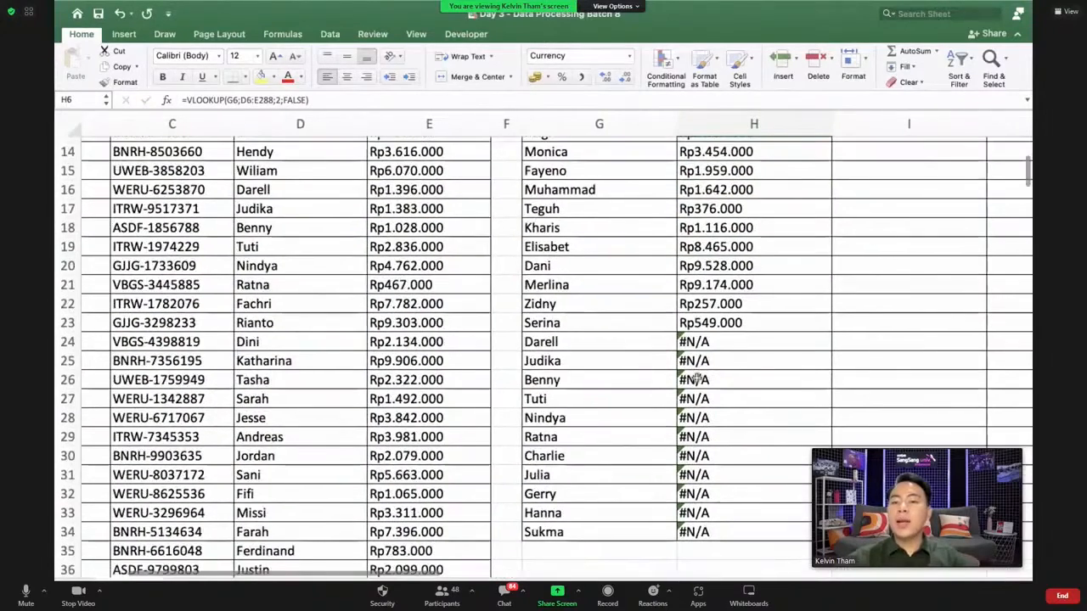
click(708, 341)
double_click(708, 341)
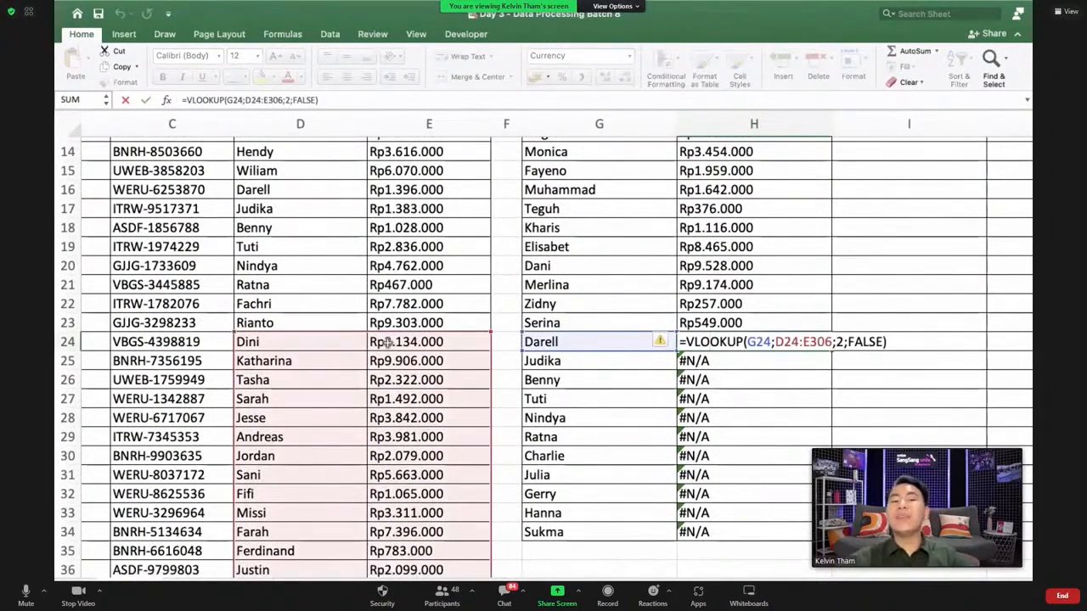
scroll(391, 356, up, 3)
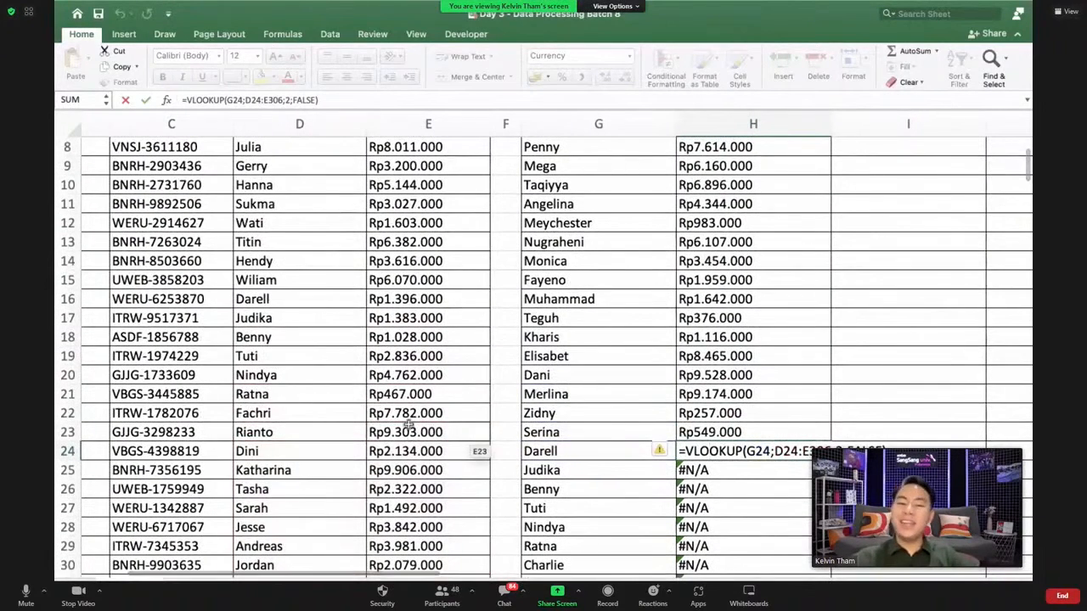
click(734, 454)
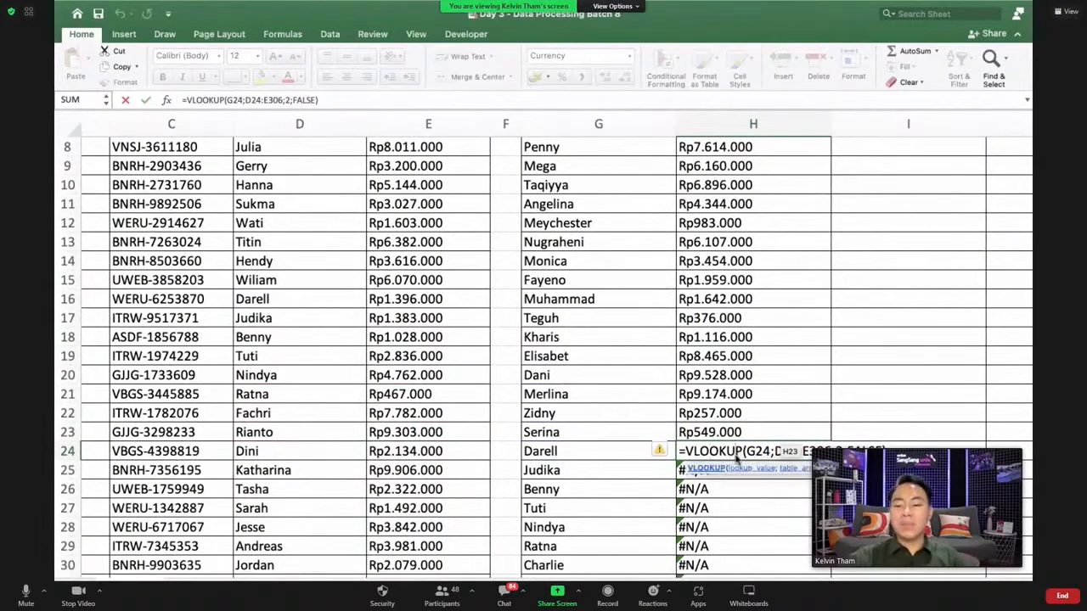
key(Return)
- Compare the H24 formula's table array with the source rows above it and the lookup names down to row 34
double_click(718, 452)
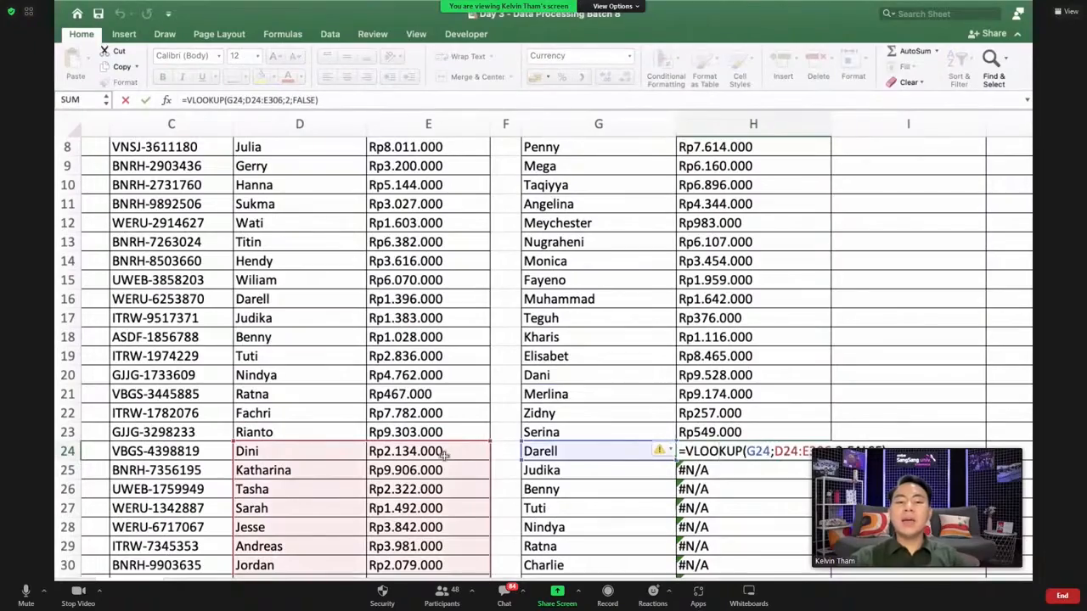
scroll(443, 454, up, 4)
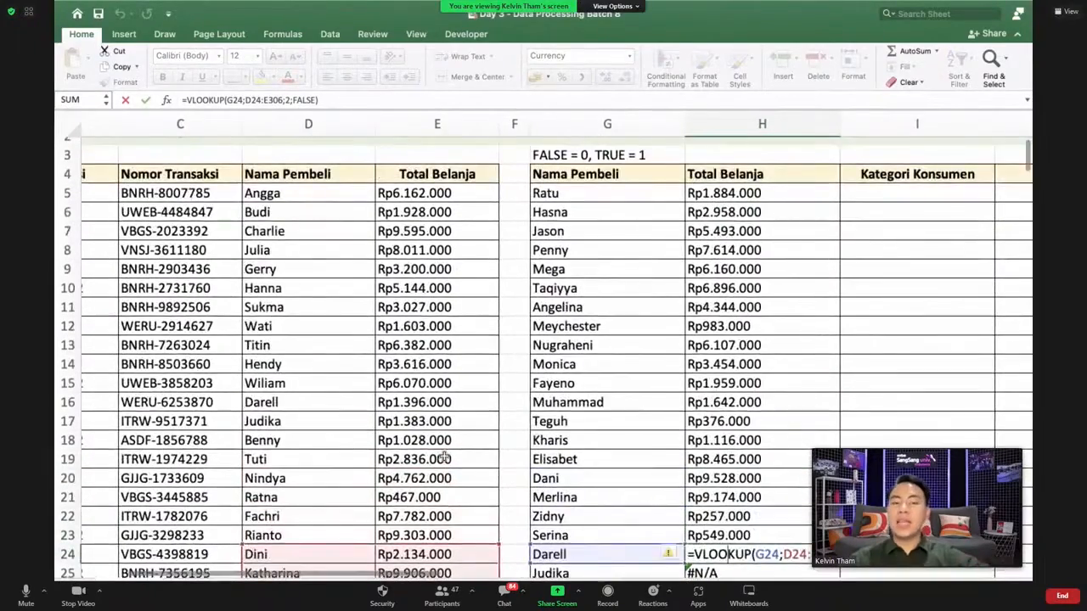
scroll(443, 459, down, 1)
scroll(443, 459, down, 5)
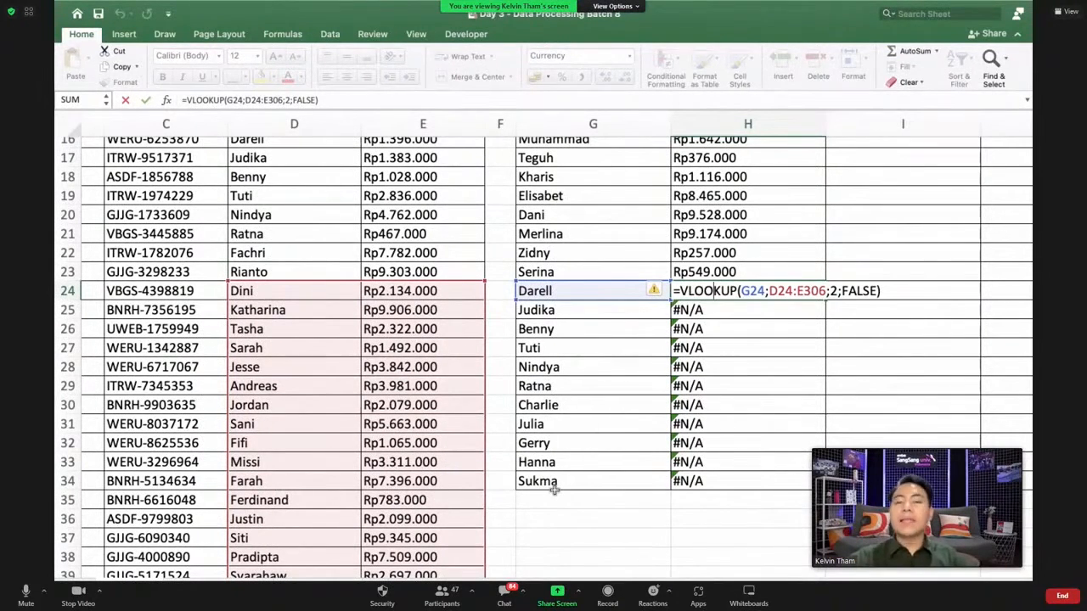
scroll(554, 490, right, 3)
scroll(554, 490, up, 1)
click(665, 303)
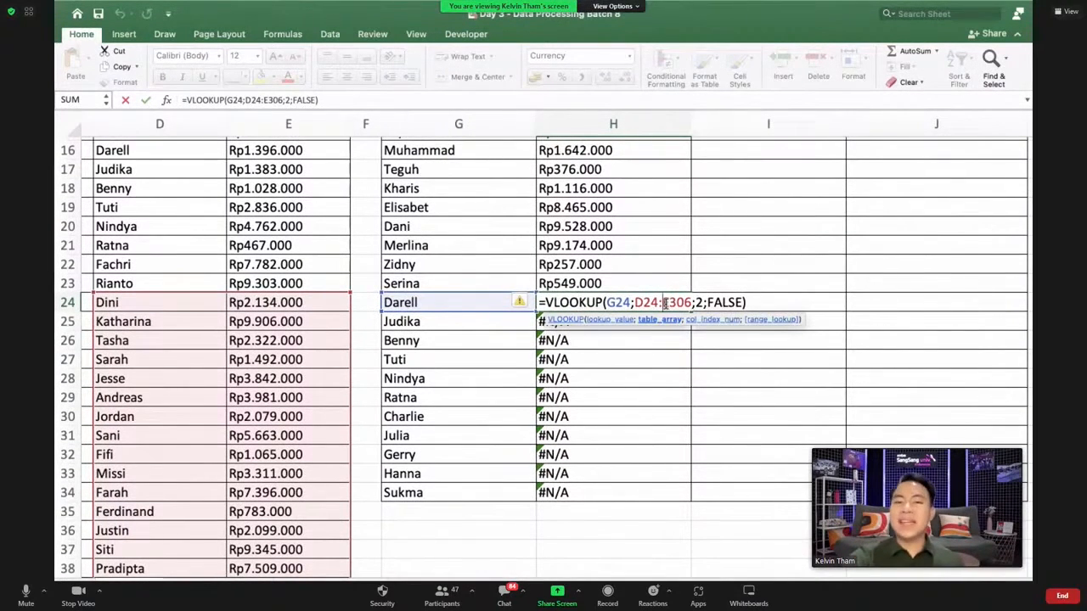
key(Return)
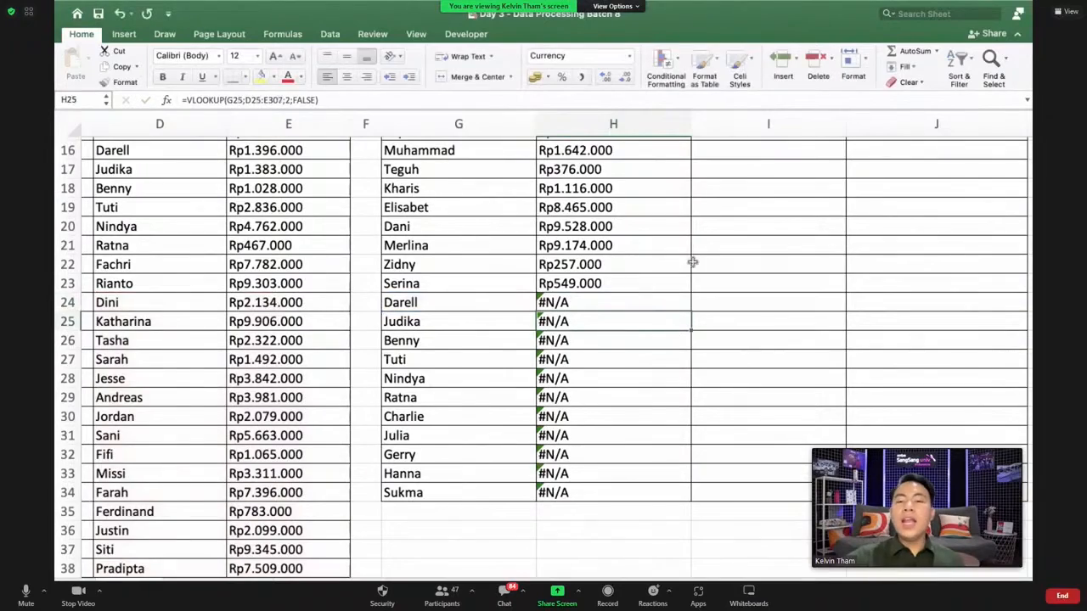
- Make the table array in the H5 VLOOKUP absolute as $D$5:$E$287
scroll(704, 230, up, 4)
scroll(705, 230, up, 2)
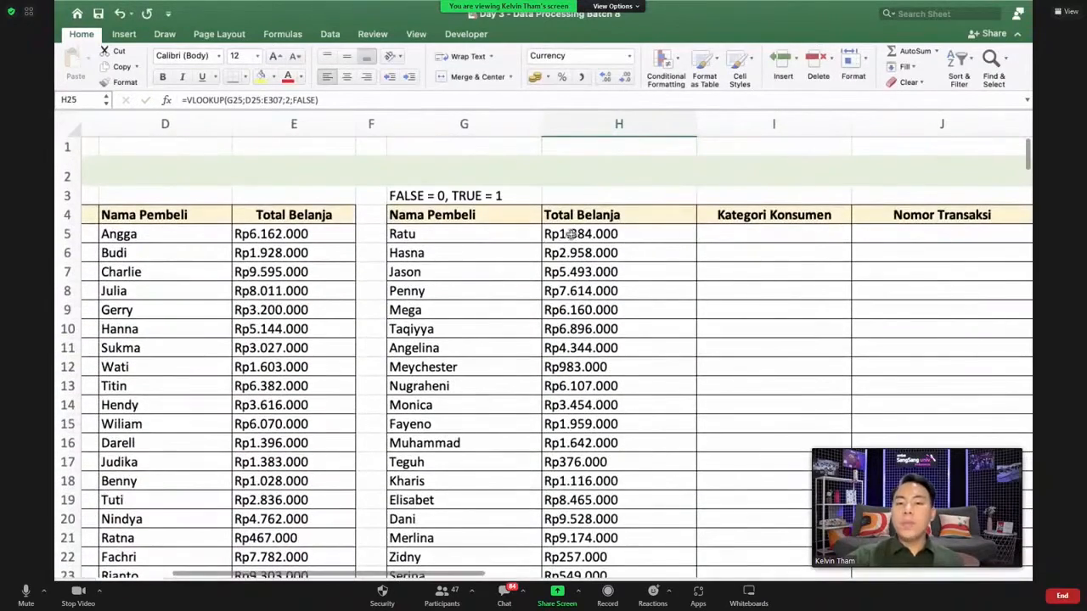
double_click(655, 233)
click(655, 234)
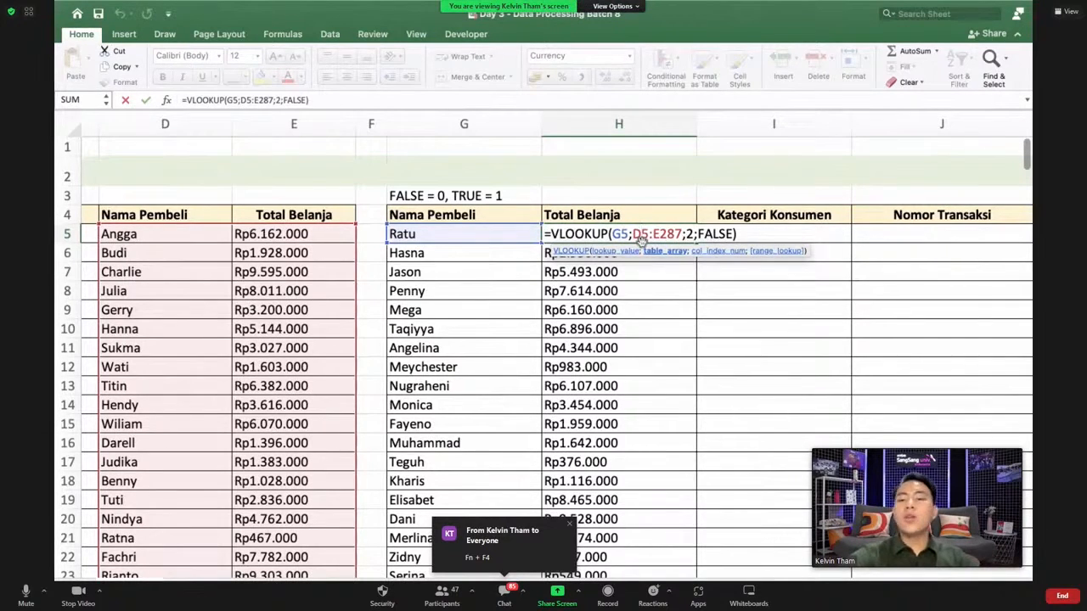
key(F4)
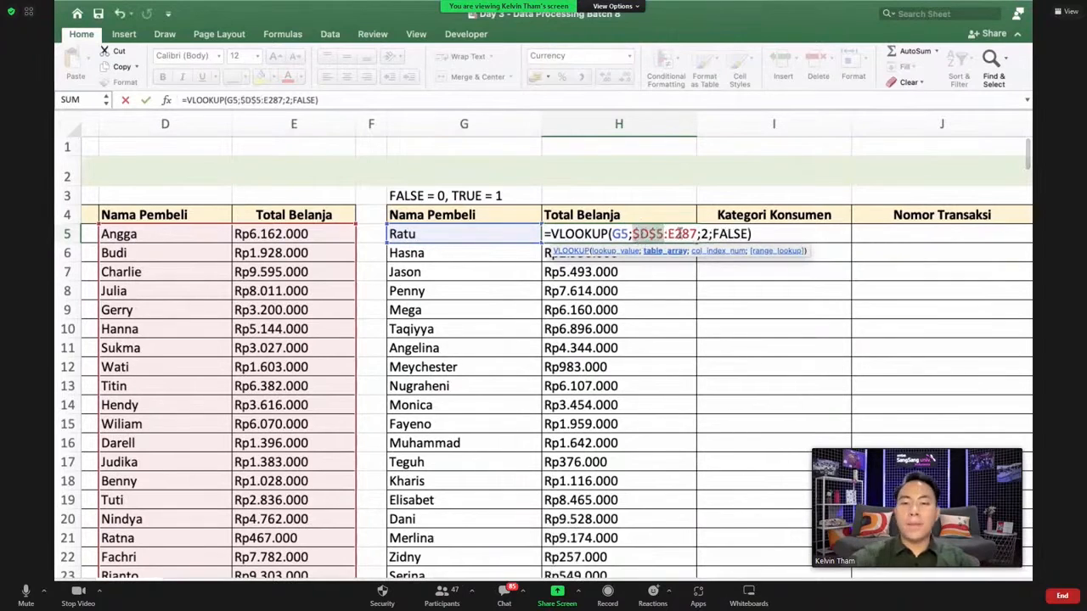
key(F4)
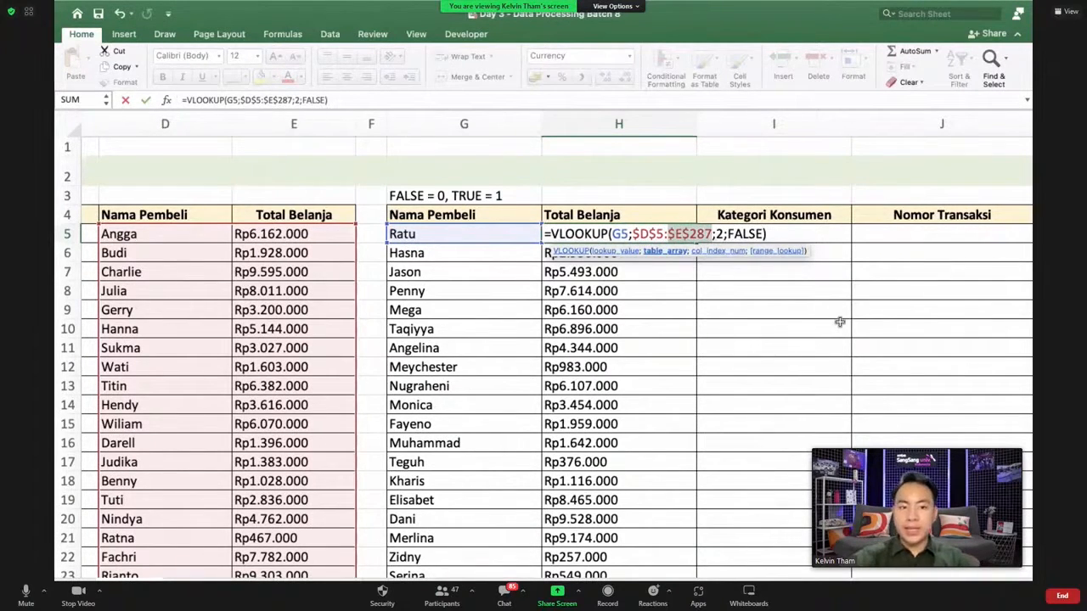
click(645, 233)
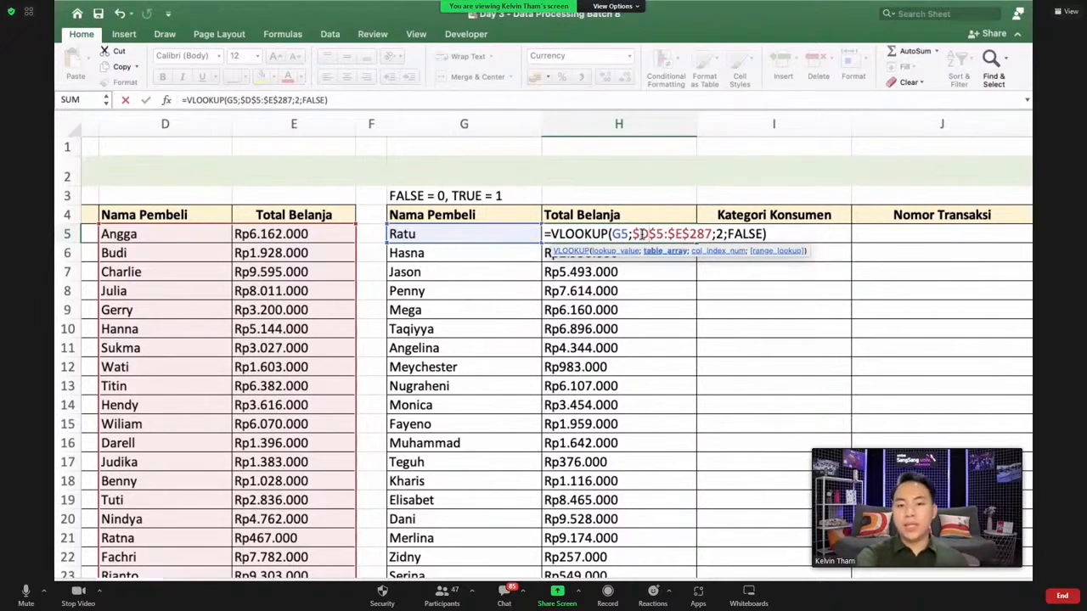
key(Return)
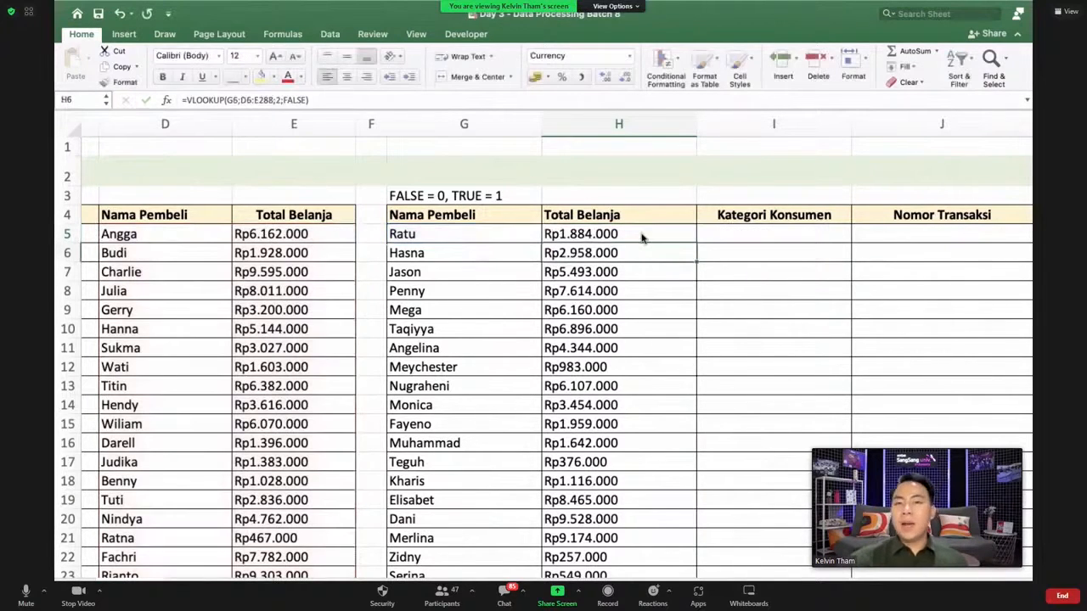
- Fill the corrected H5 VLOOKUP down the Total Belanja column and check the lower rows
click(623, 234)
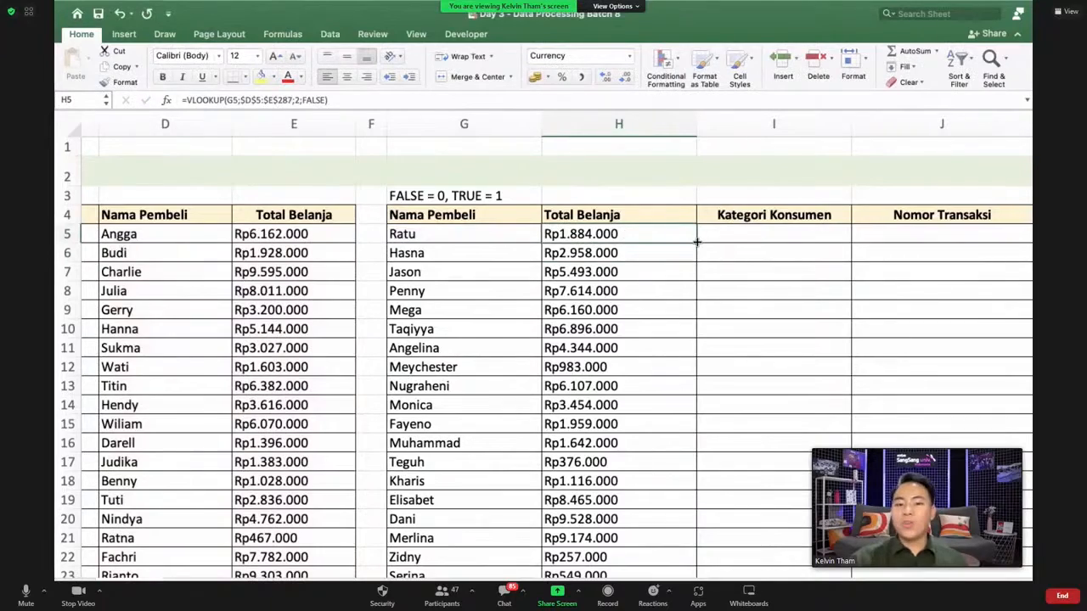
scroll(650, 438, down, 3)
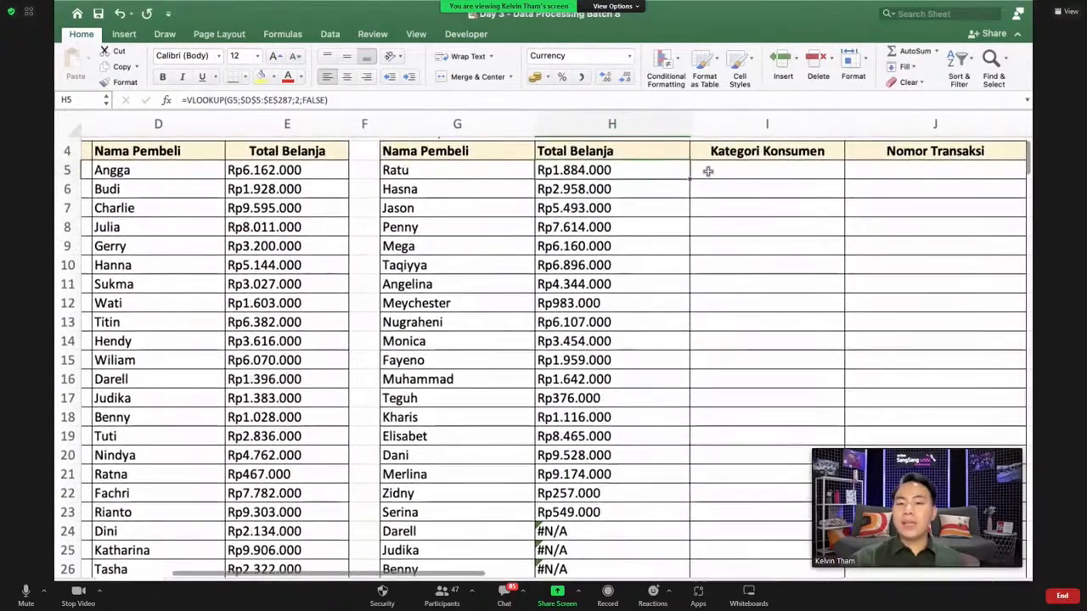
double_click(690, 178)
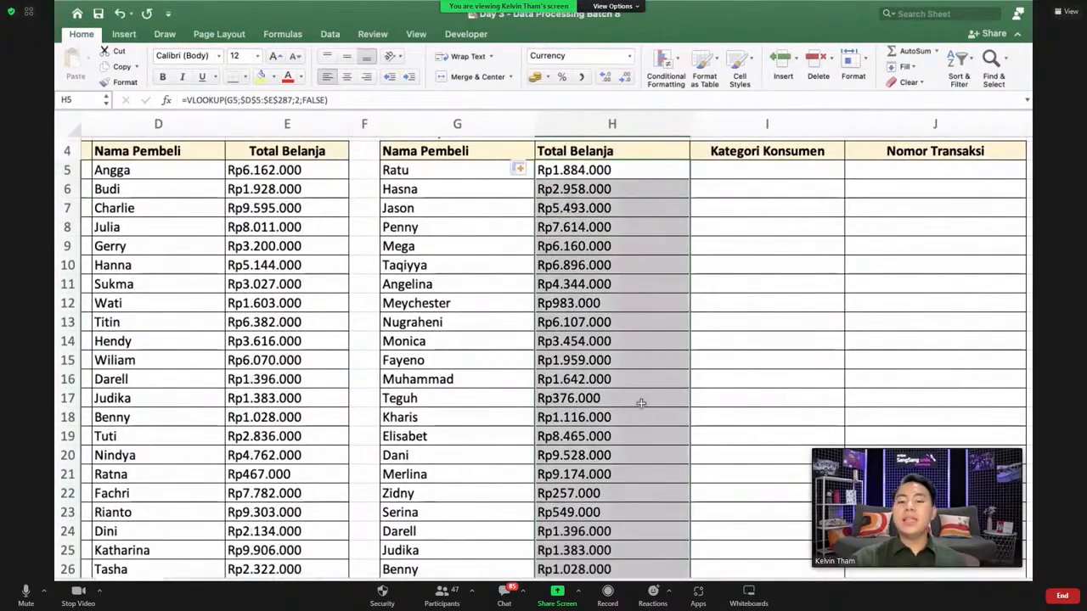
scroll(617, 529, down, 4)
scroll(618, 529, down, 1)
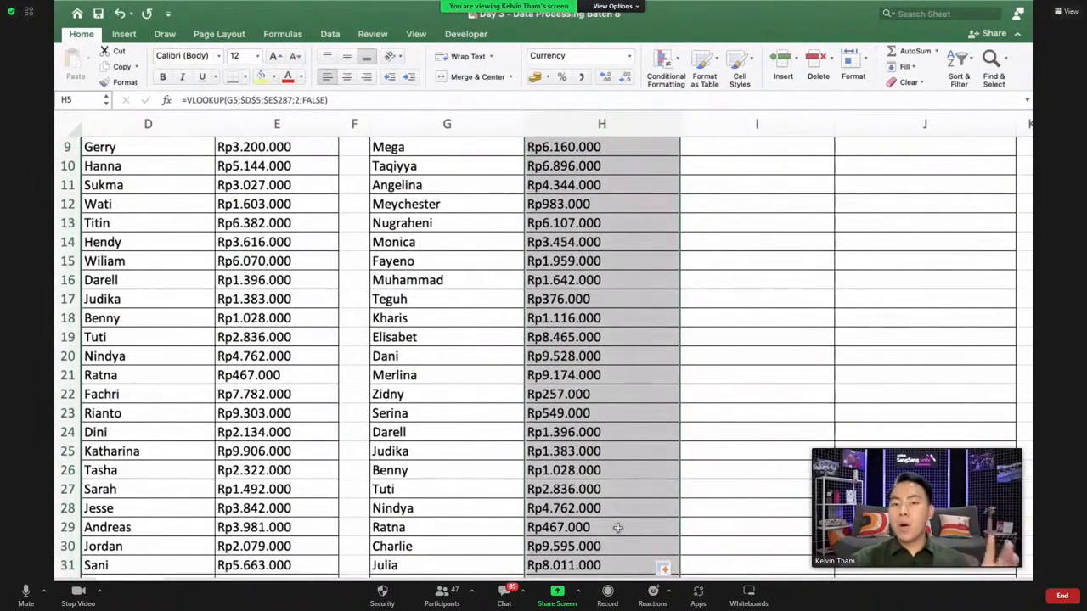
- Inspect the locked table array reference in the H25 VLOOKUP formula
scroll(618, 529, up, 5)
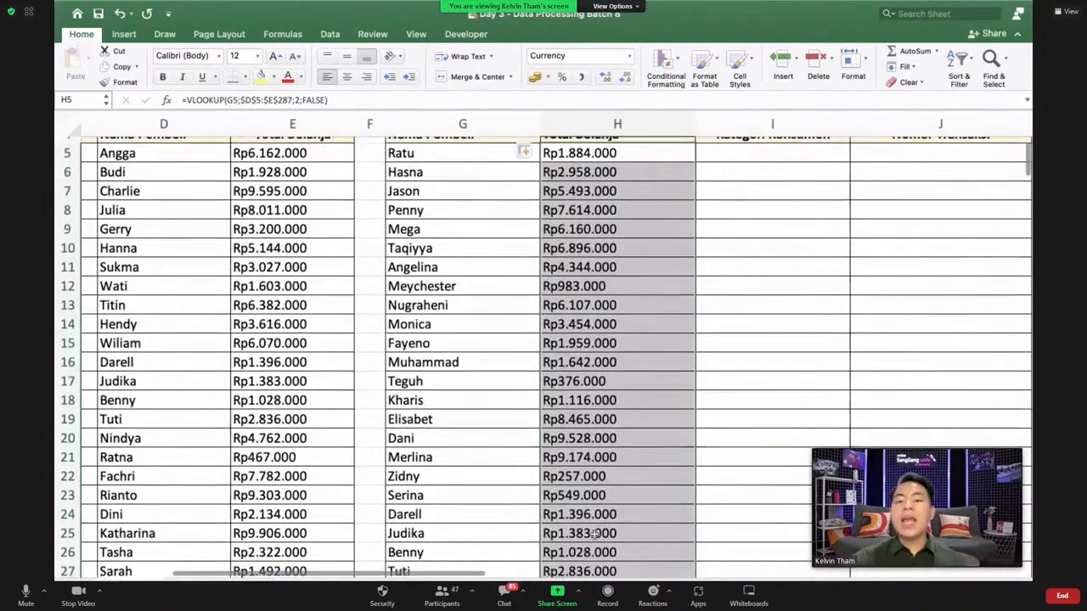
double_click(618, 530)
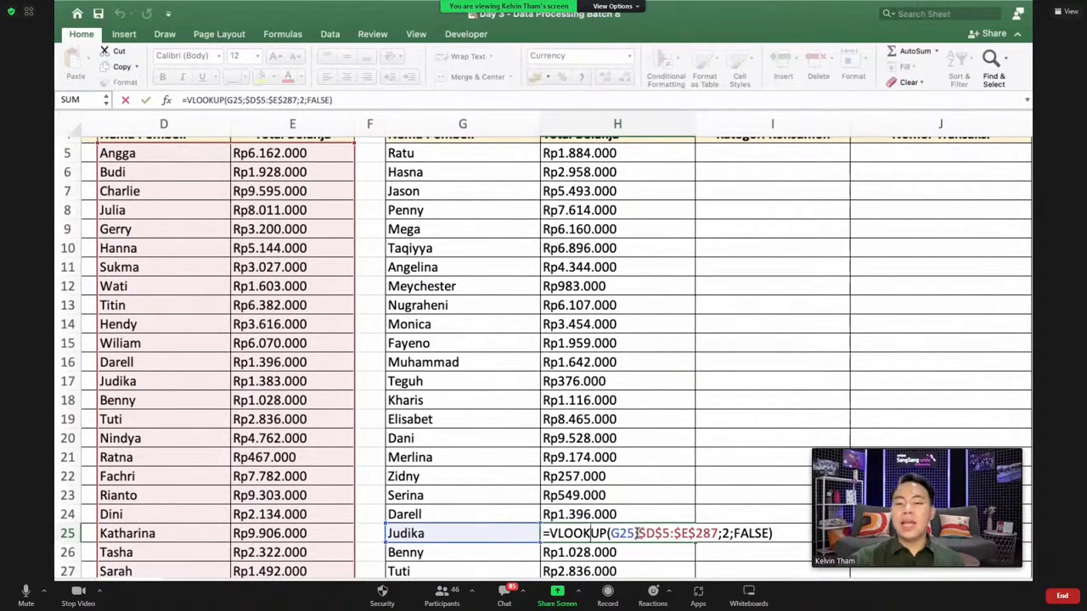
drag(637, 535, 681, 533)
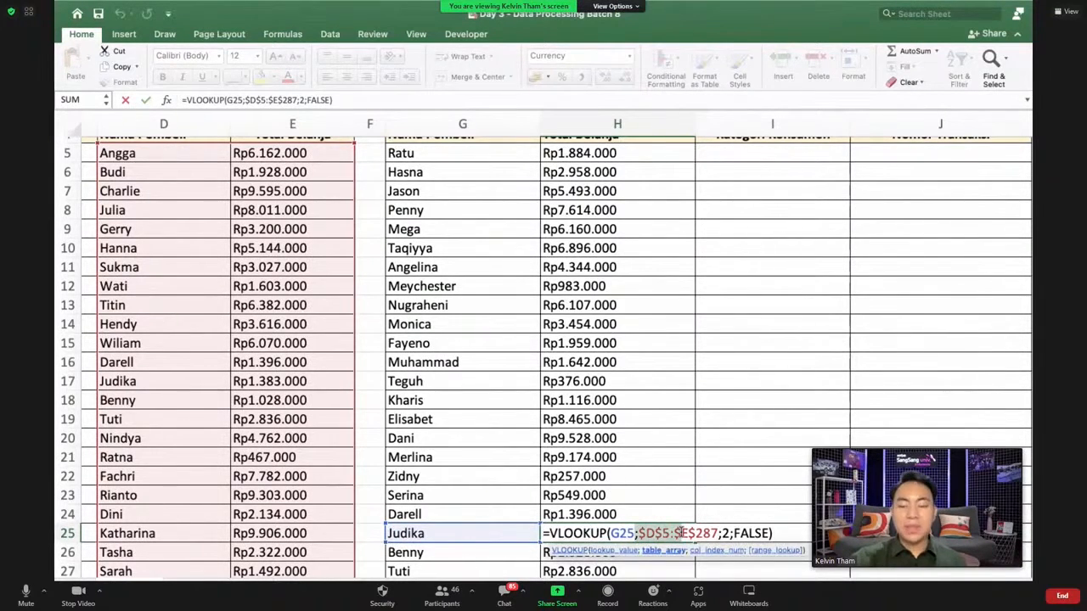
key(Return)
scroll(640, 299, up, 2)
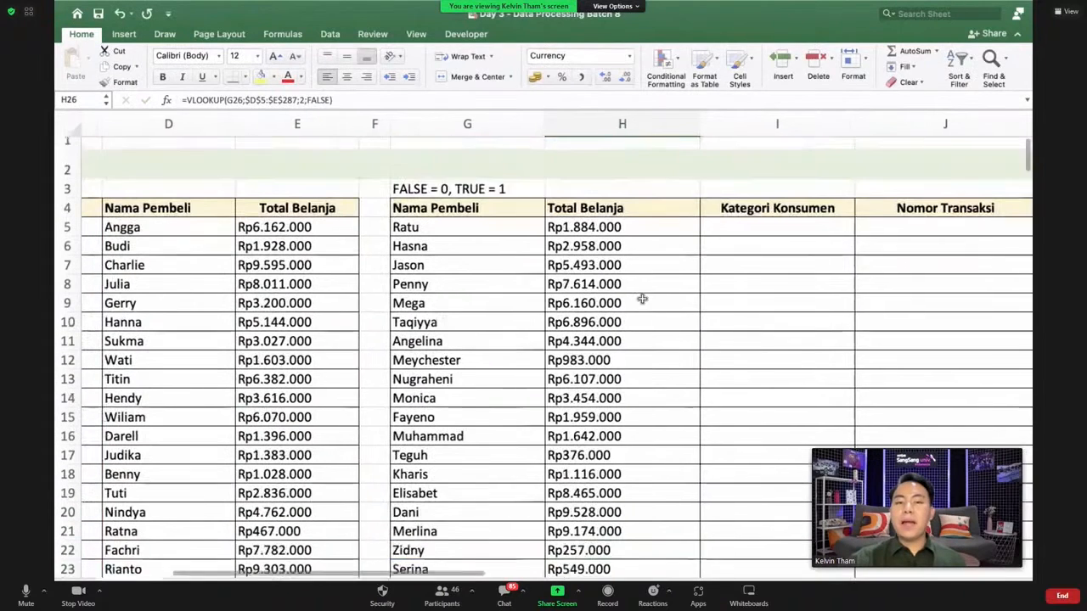
- Copy the full text of the H5 VLOOKUP formula and leave the cell unchanged
click(643, 231)
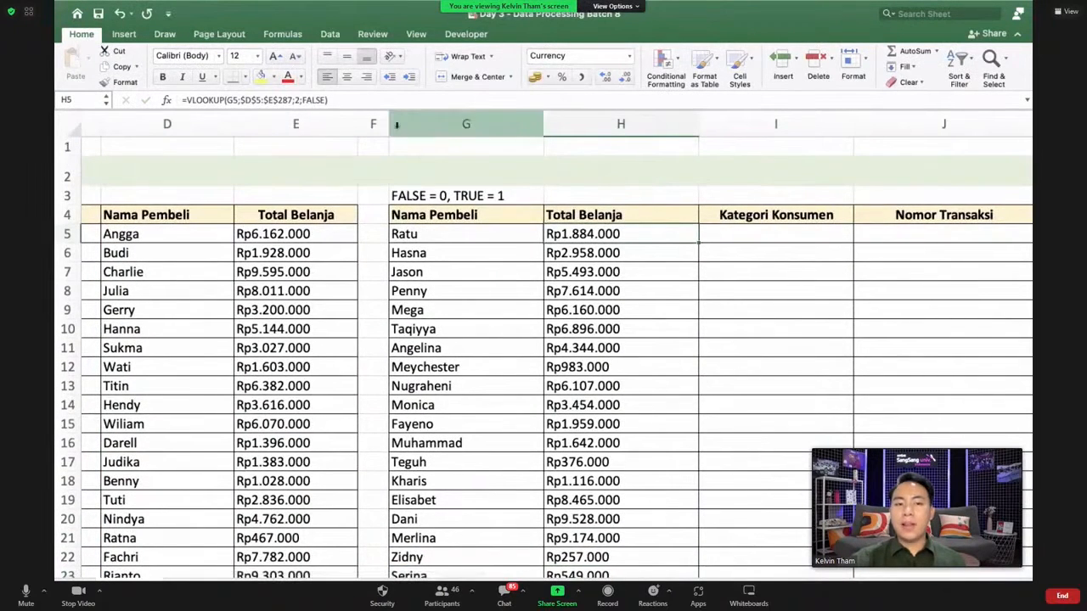
drag(359, 101, 145, 100)
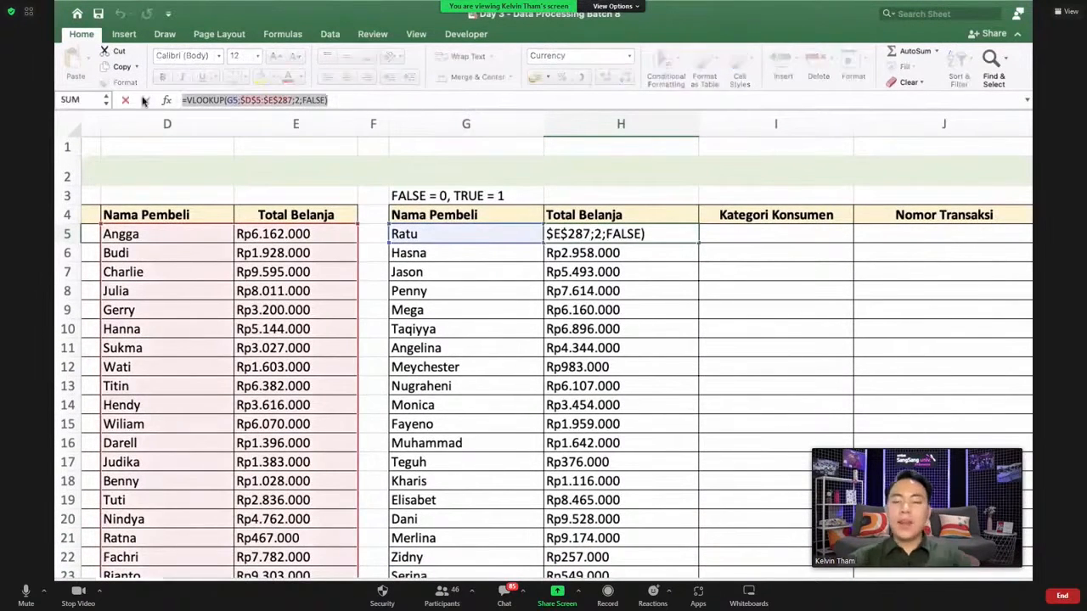
key(ctrl+c)
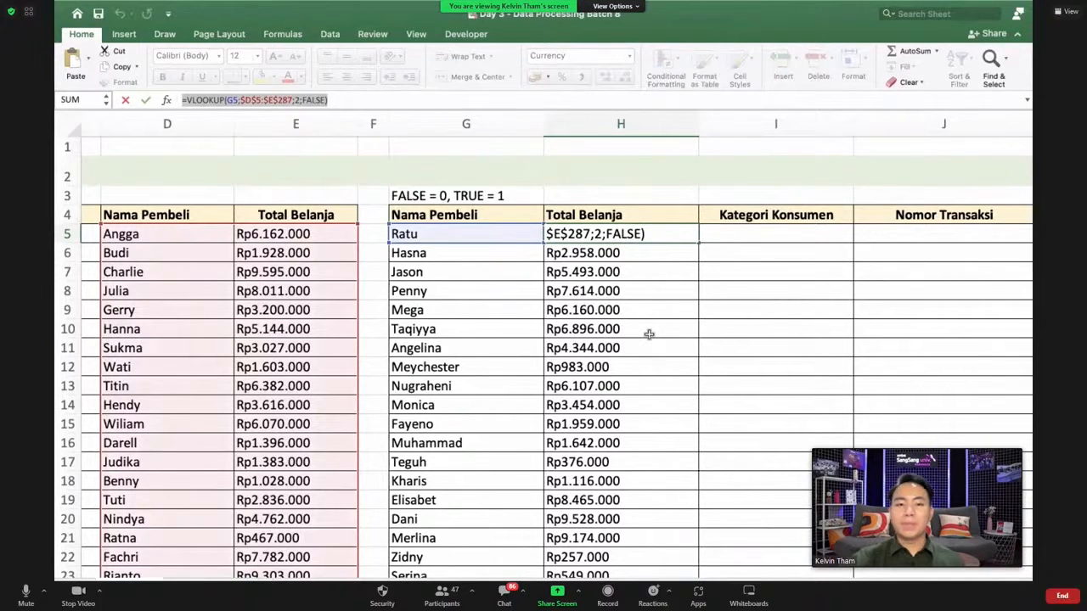
click(513, 98)
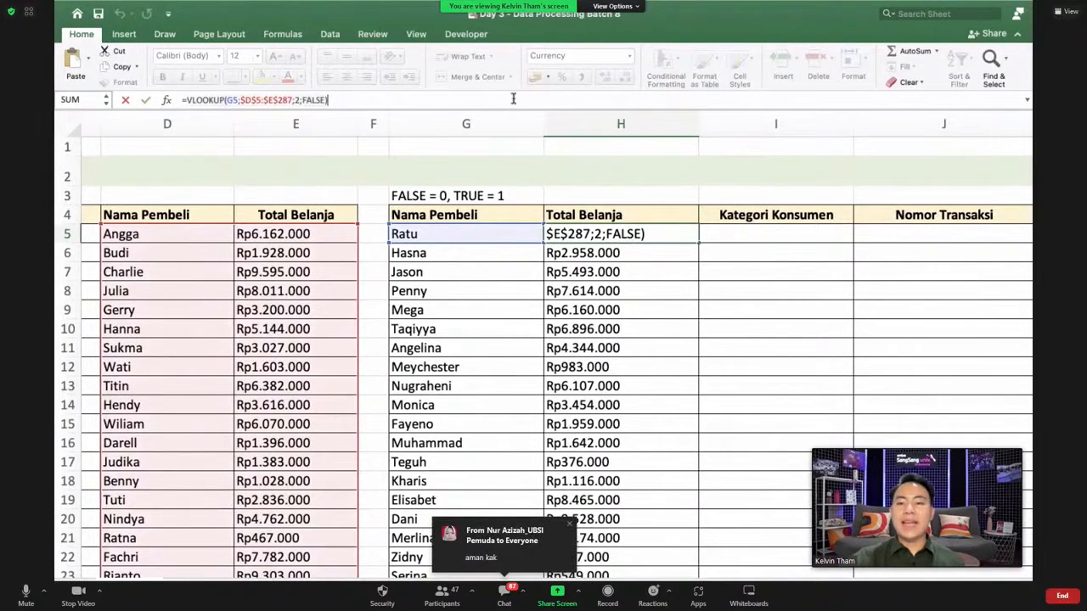
key(Return)
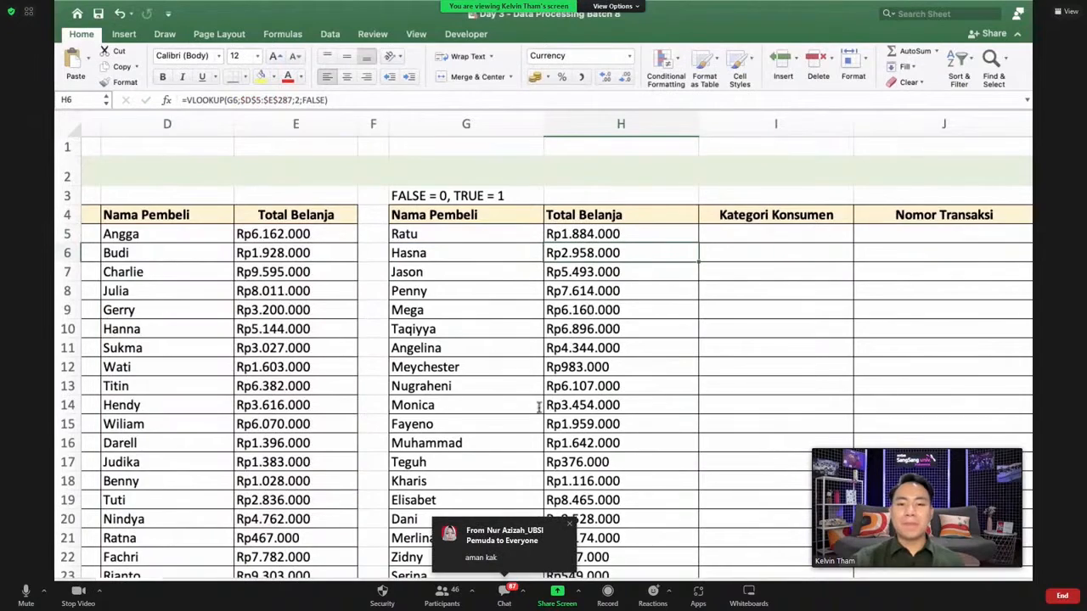
- Inspect the absolute table array reference in the H5 VLOOKUP formula and leave the formula unchanged
scroll(539, 407, right, 3)
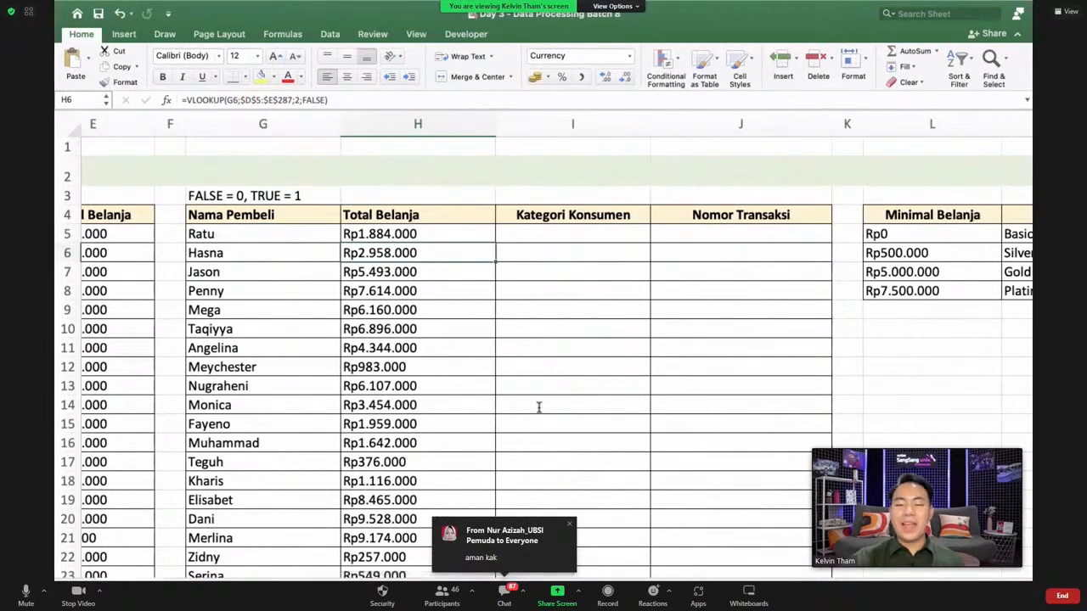
scroll(538, 407, left, 5)
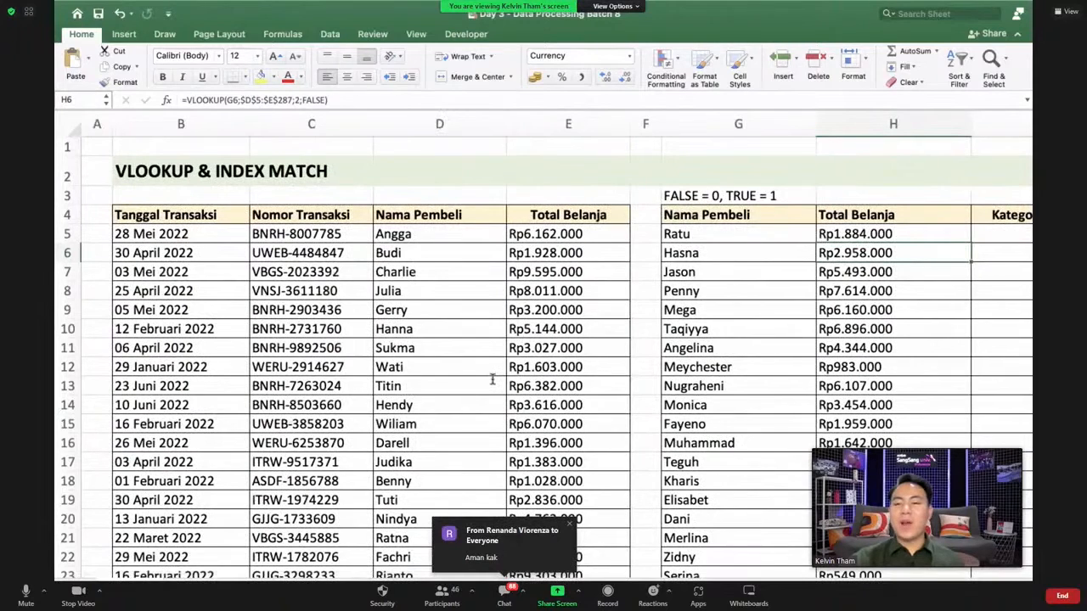
scroll(492, 380, right, 5)
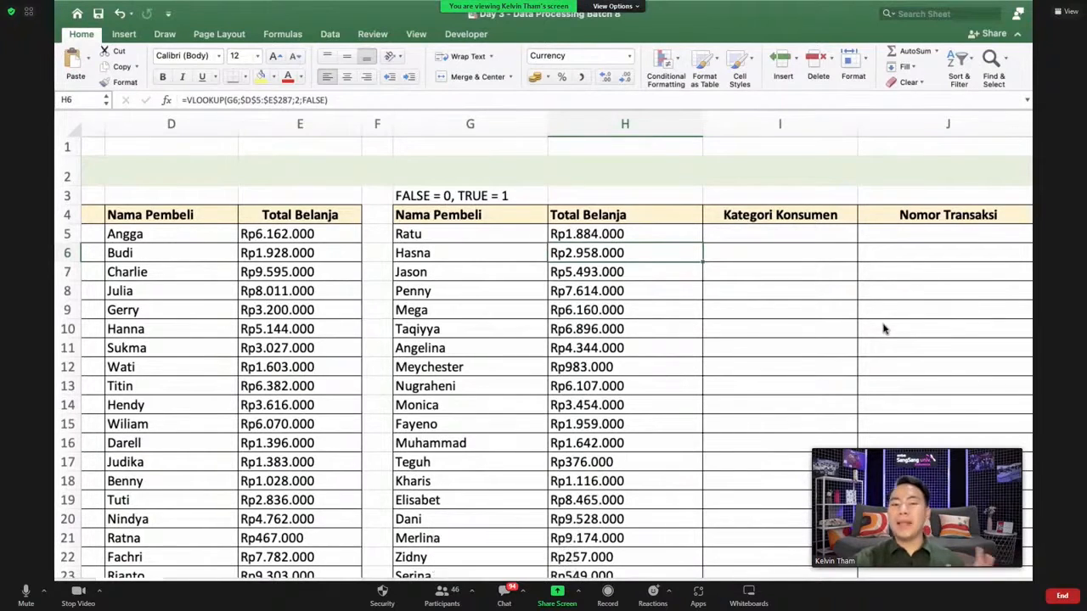
click(586, 231)
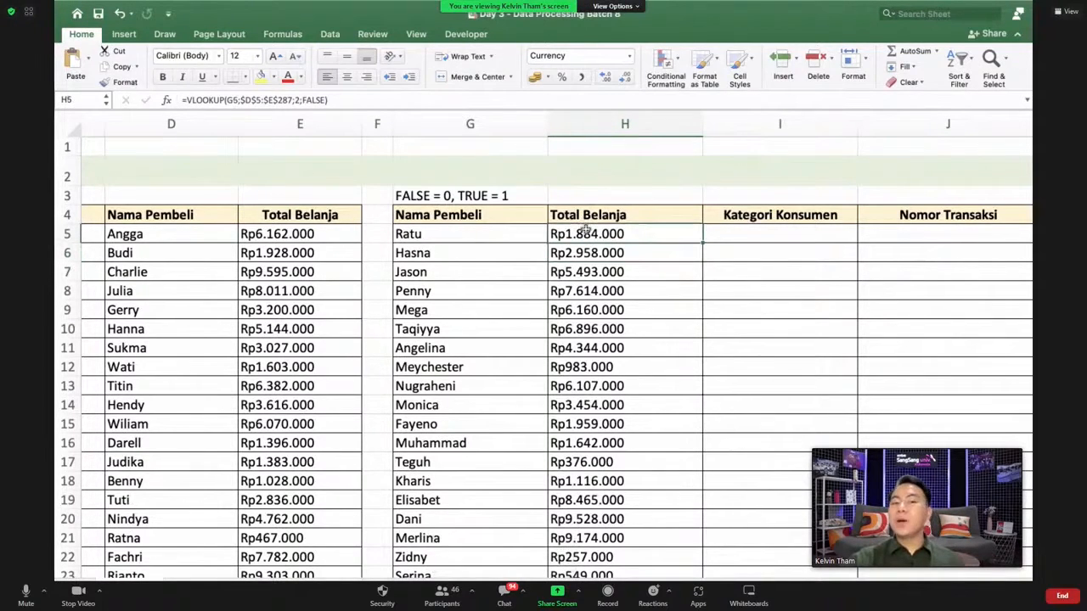
double_click(586, 231)
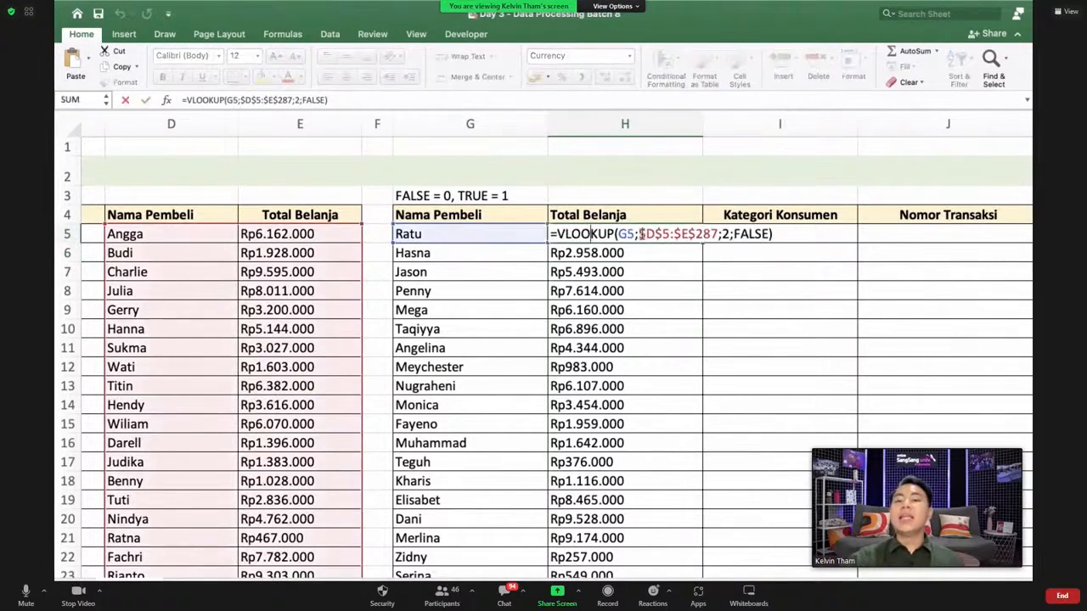
drag(639, 235, 714, 231)
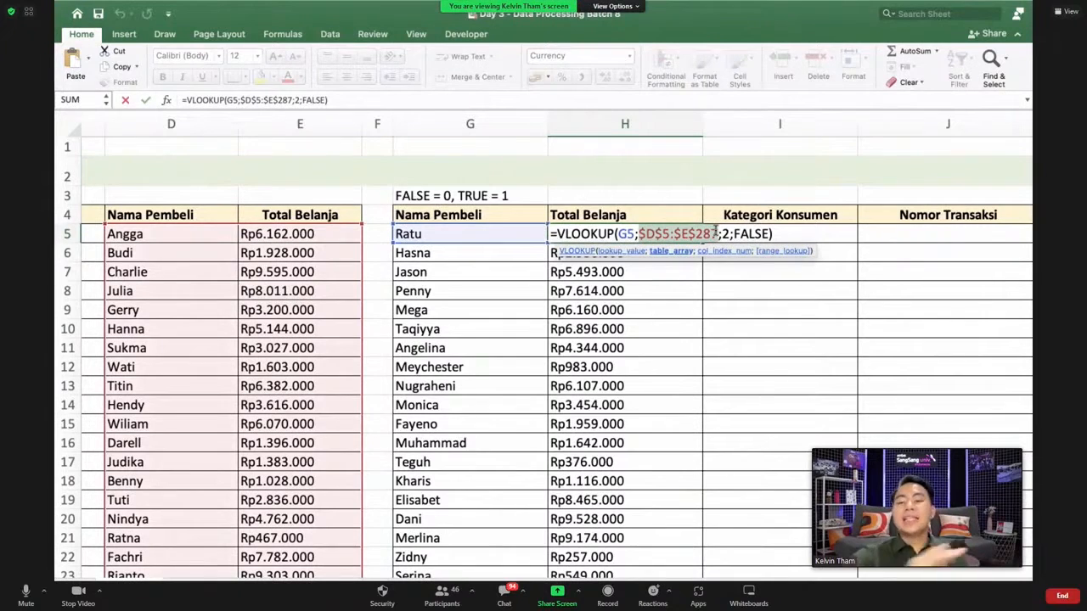
key(Escape)
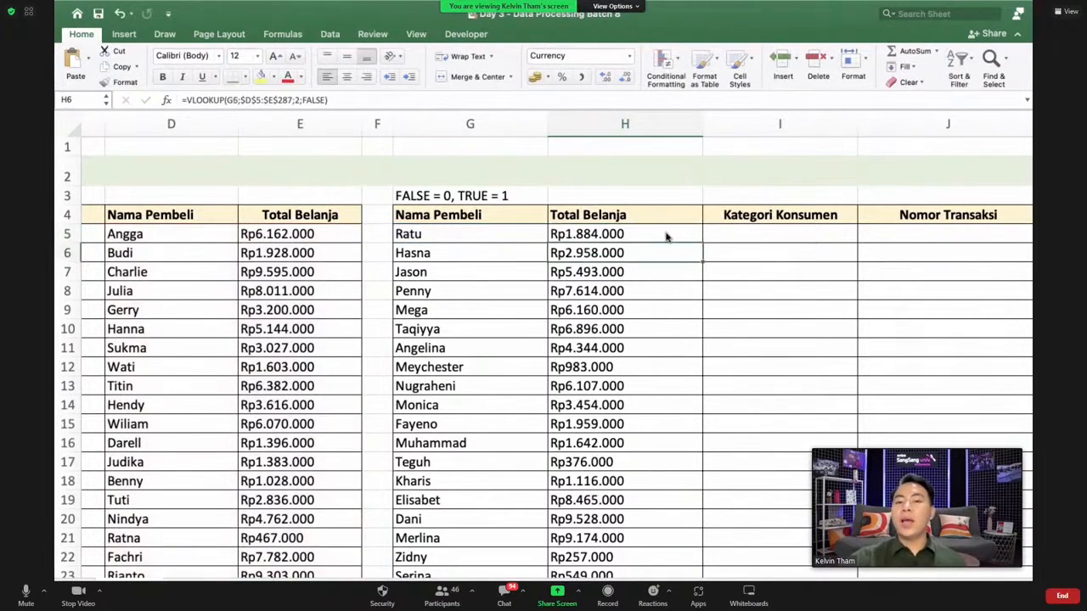
double_click(665, 234)
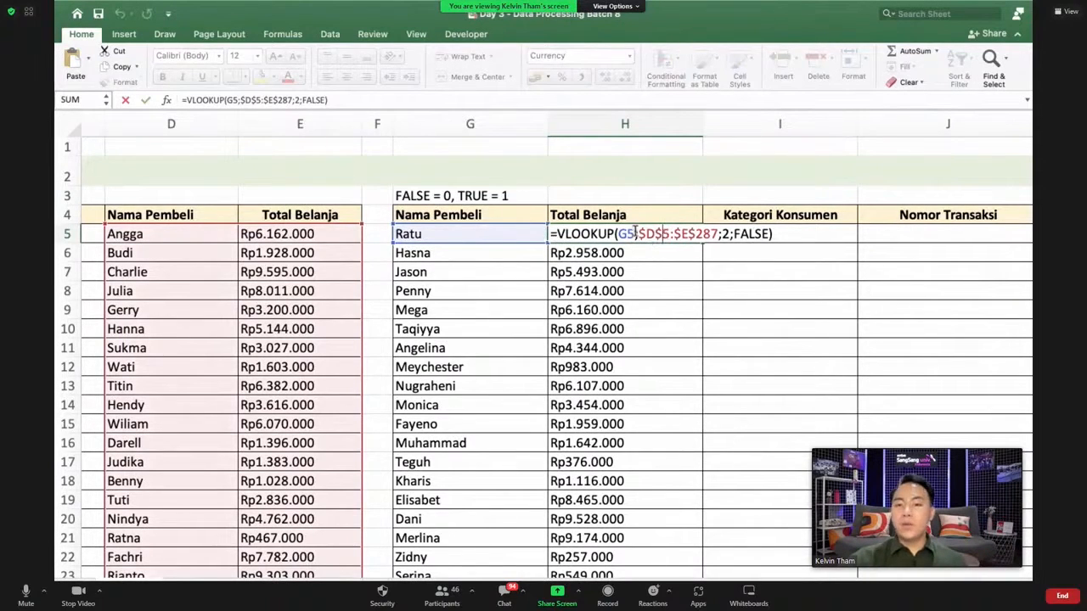
drag(638, 234, 716, 234)
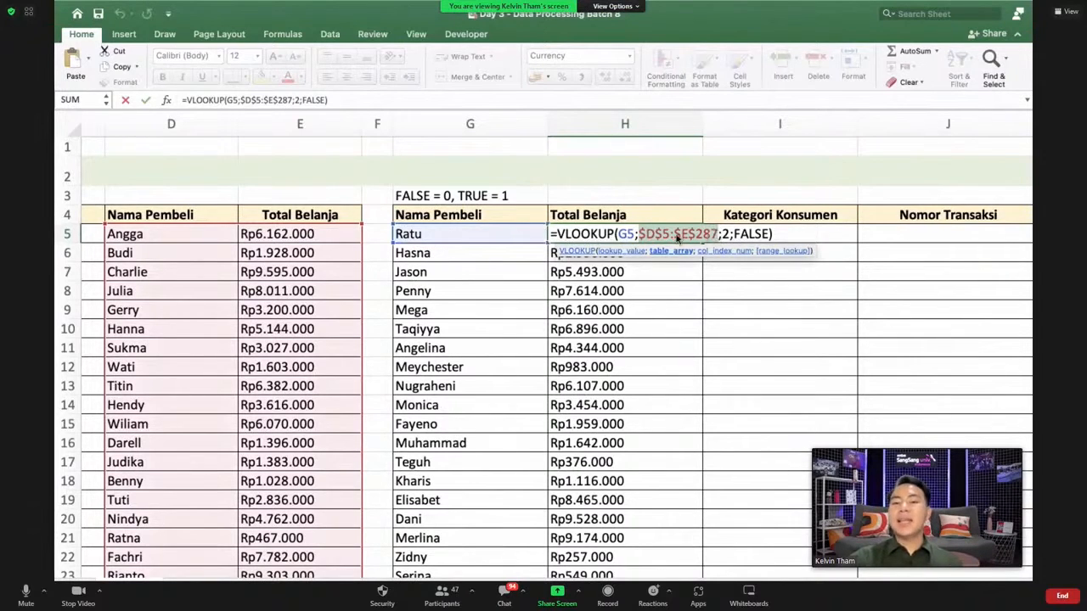
click(676, 236)
drag(637, 236, 721, 235)
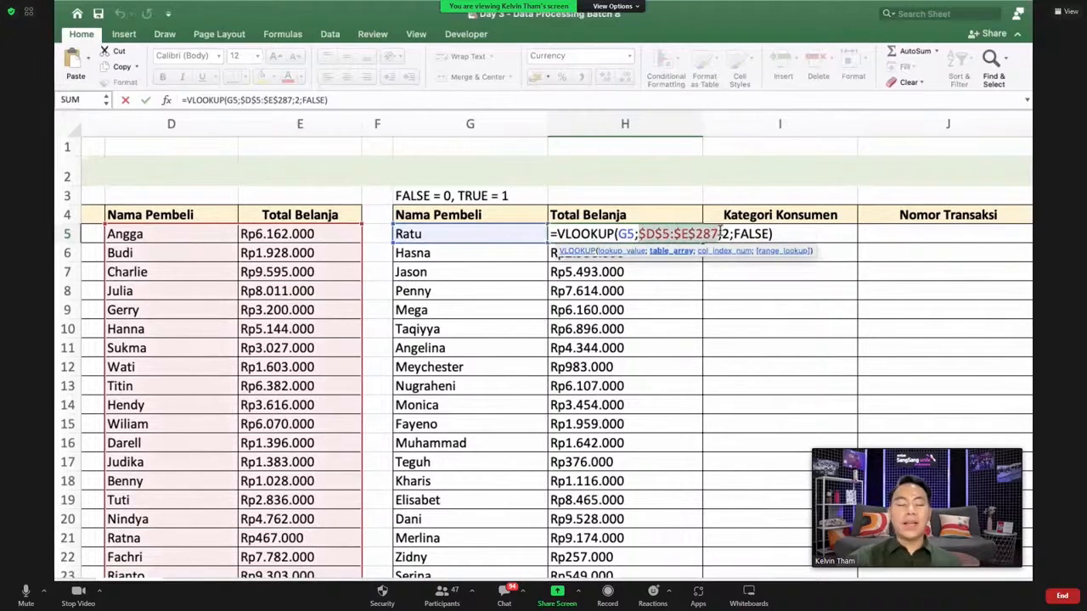
key(Return)
- Examine the reference table in columns L and M that pairs Minimal Belanja with Kategori Konsumen
scroll(634, 291, right, 2)
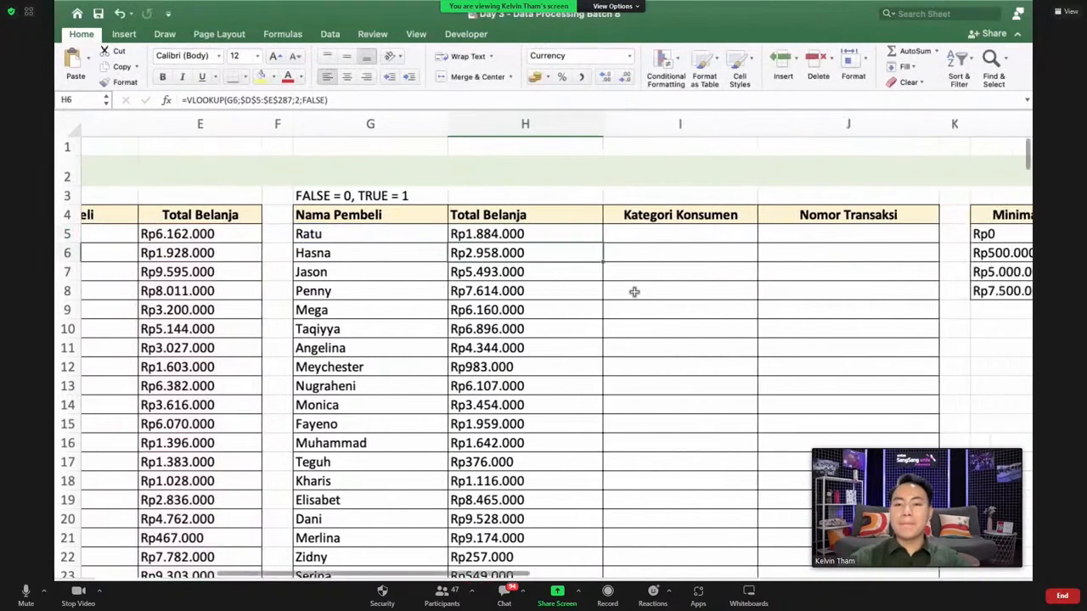
scroll(634, 271, right, 2)
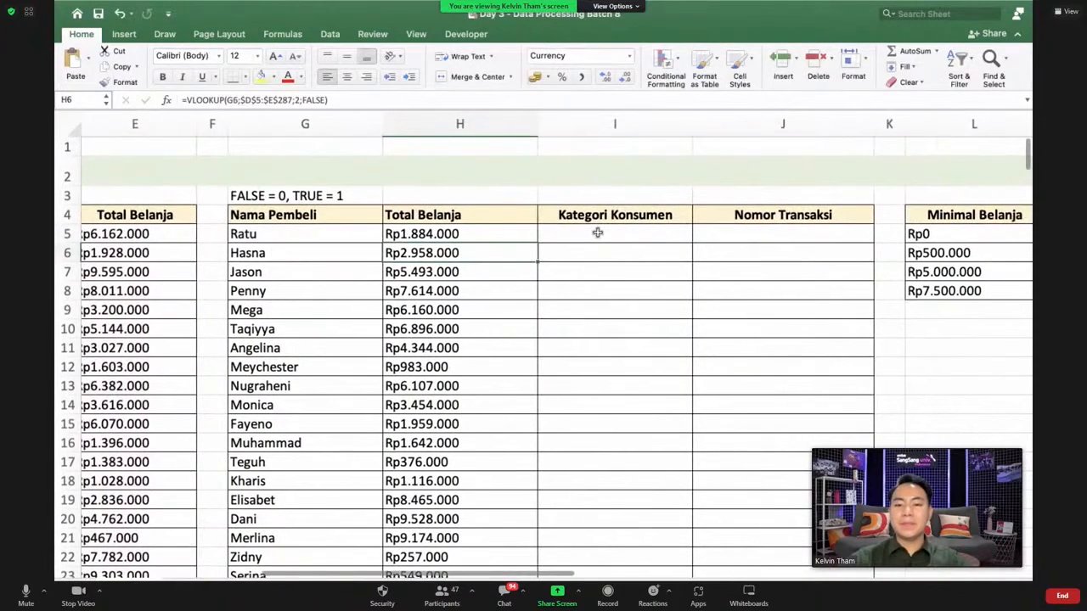
click(598, 233)
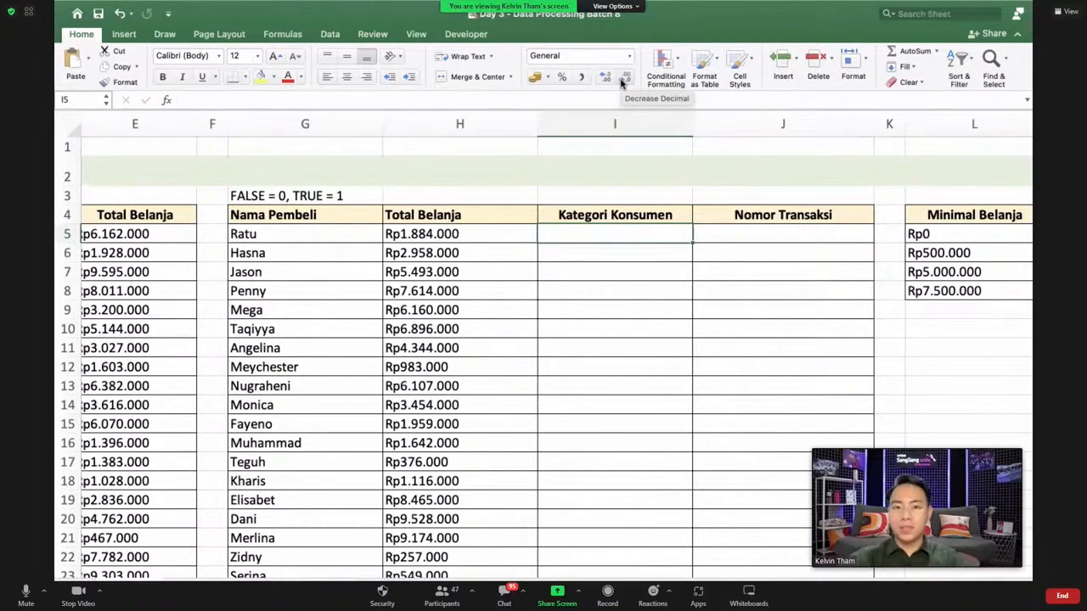
scroll(591, 385, right, 5)
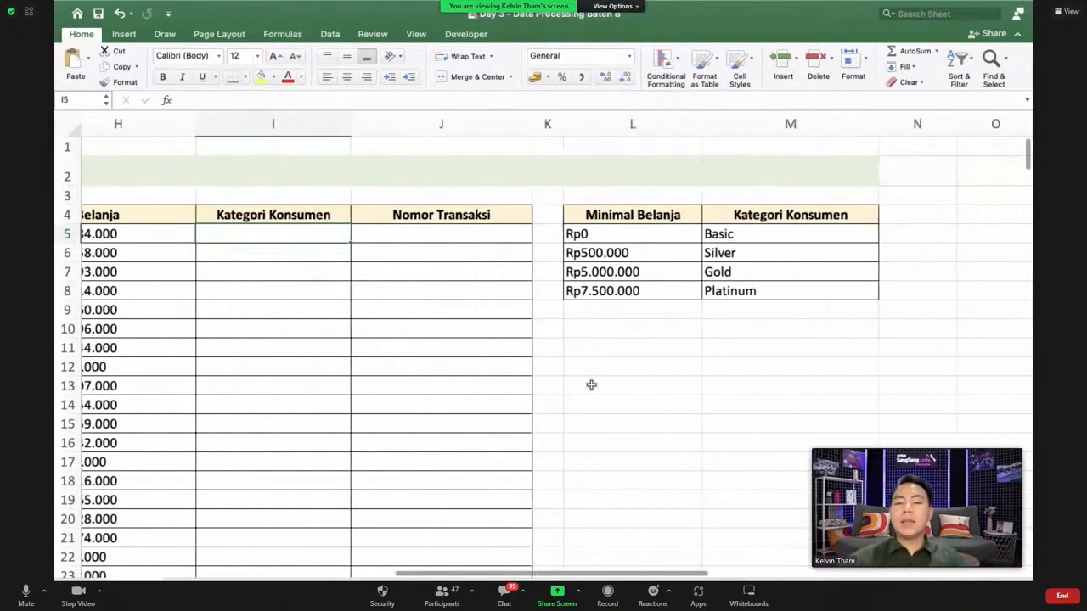
scroll(591, 385, right, 2)
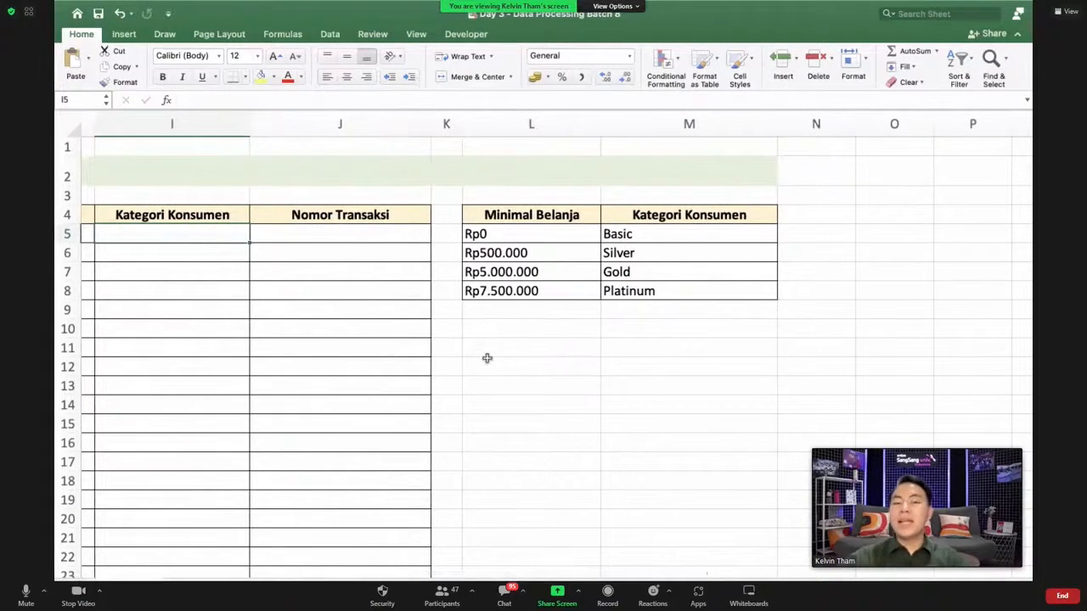
scroll(487, 358, left, 3)
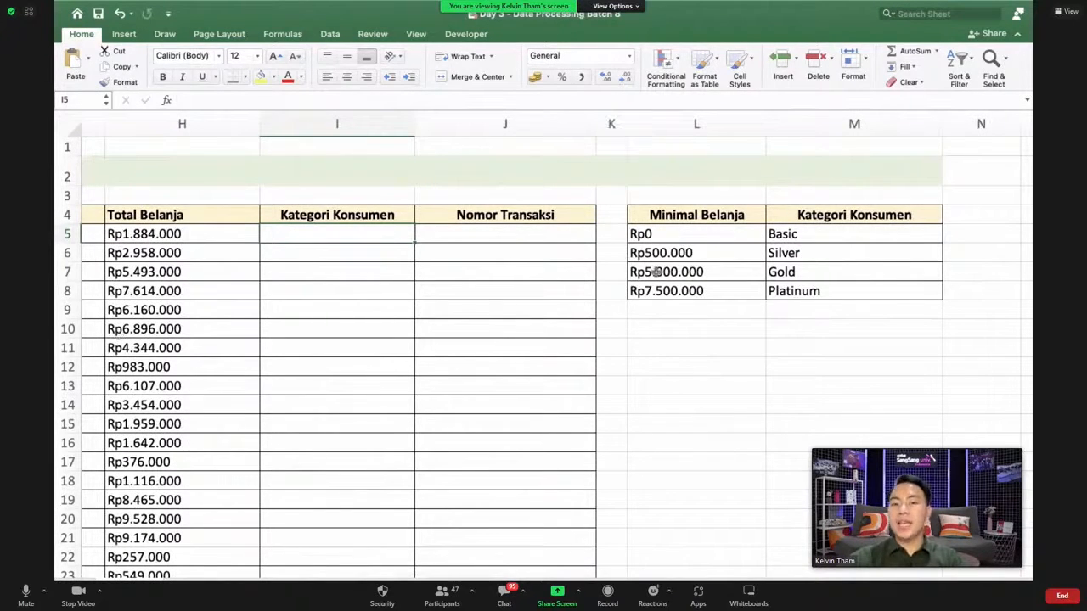
scroll(658, 272, right, 2)
click(605, 123)
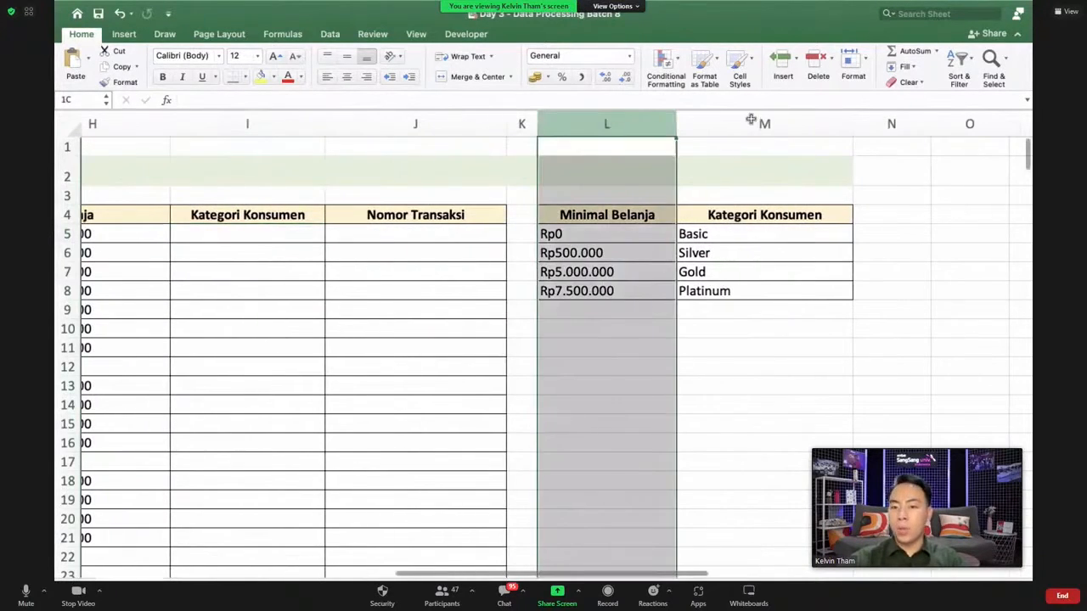
shift+click(751, 124)
scroll(552, 264, left, 3)
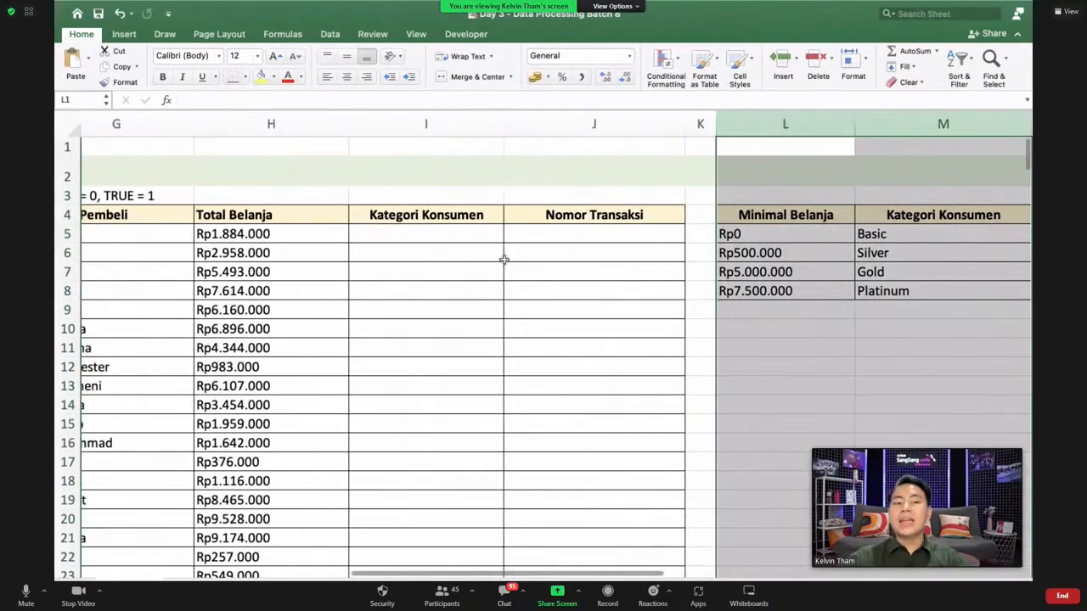
- Start a VLOOKUP formula in I5 under Kategori Konsumen with H5 as the lookup value
click(429, 239)
text(=vlooku)
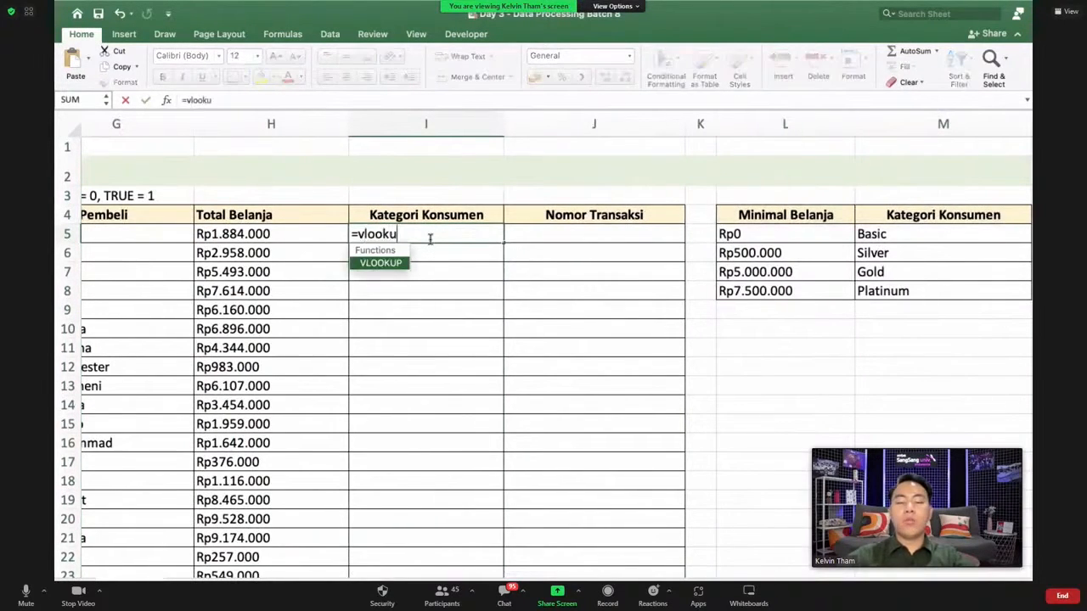
key(Tab)
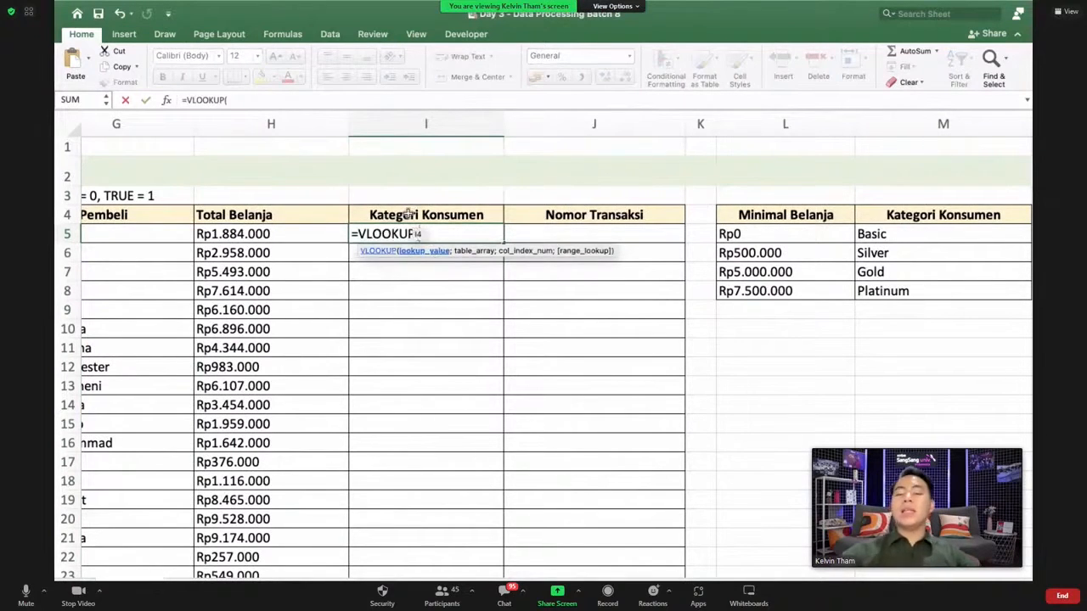
scroll(529, 345, right, 3)
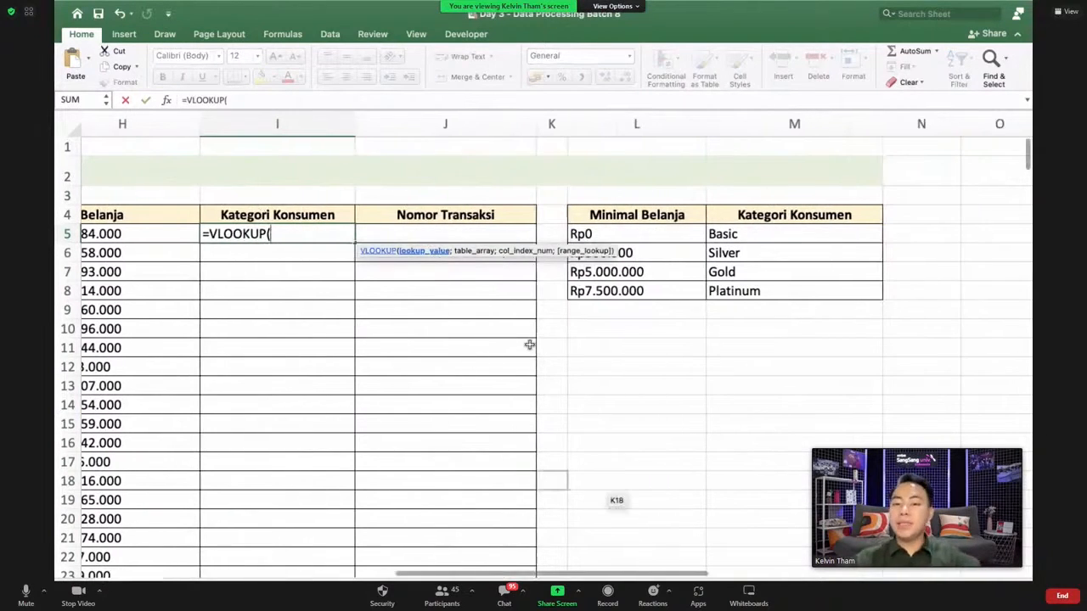
scroll(562, 370, left, 3)
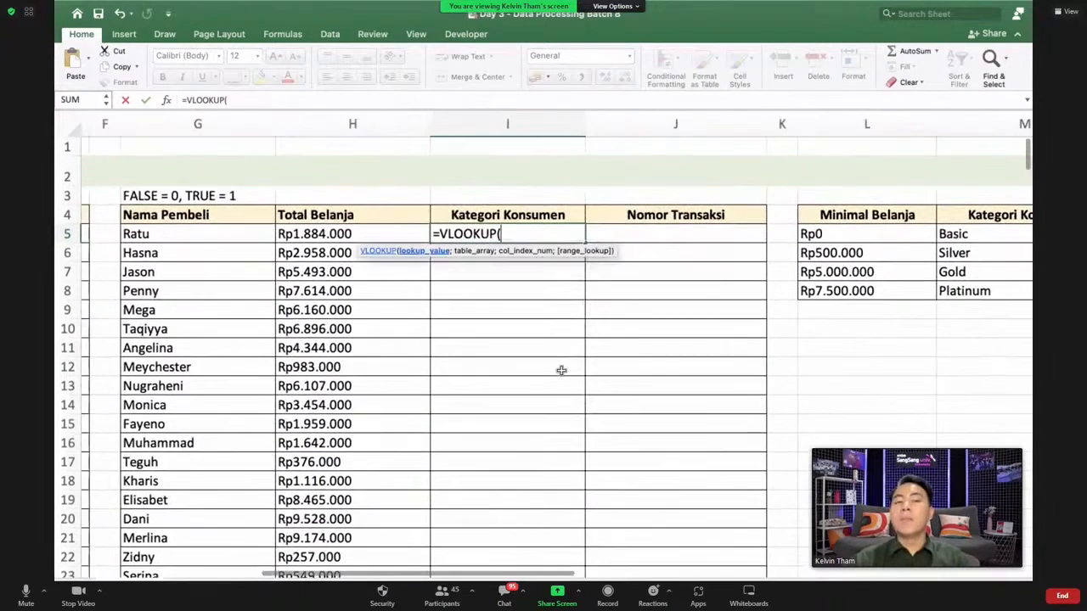
scroll(561, 370, right, 1)
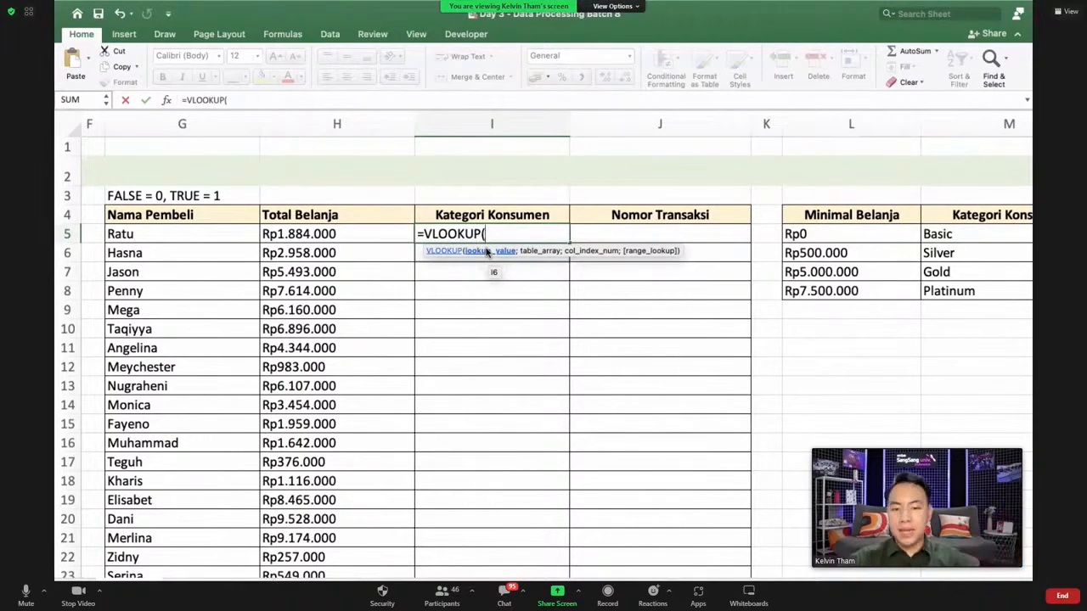
click(466, 218)
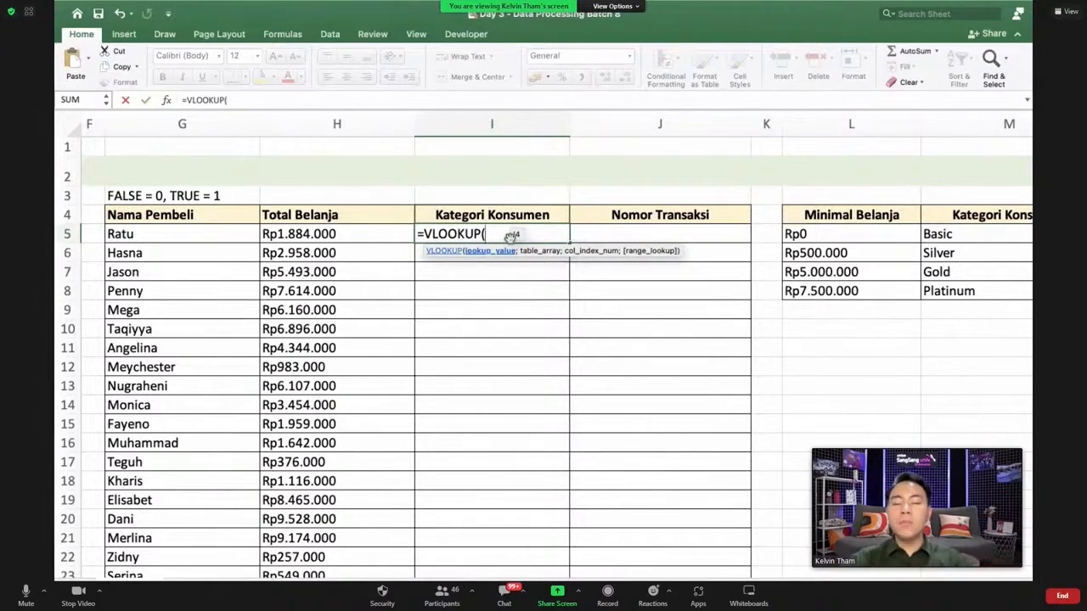
click(292, 235)
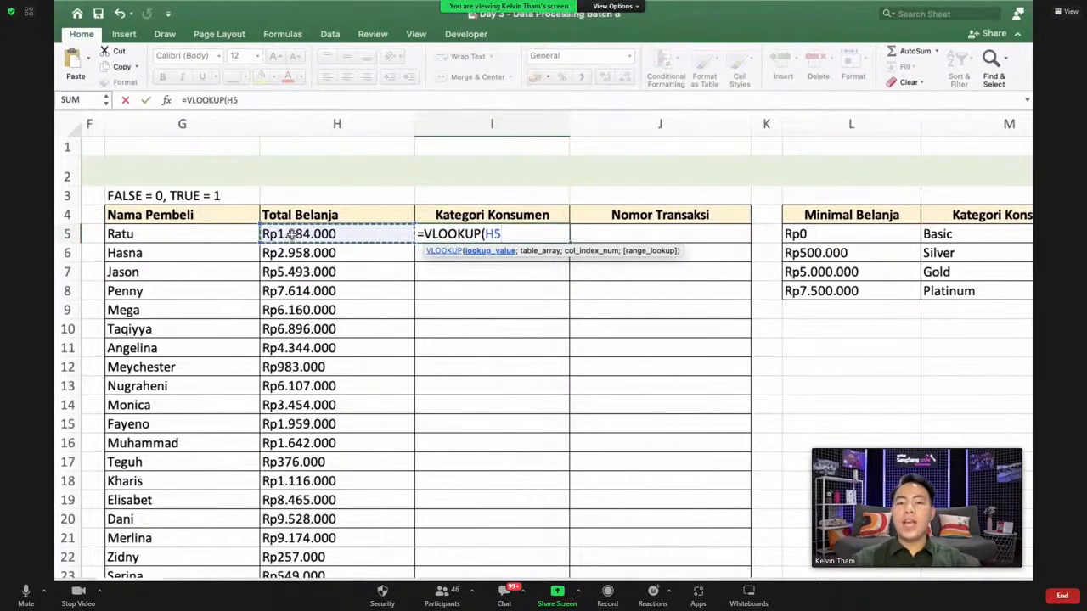
text(;)
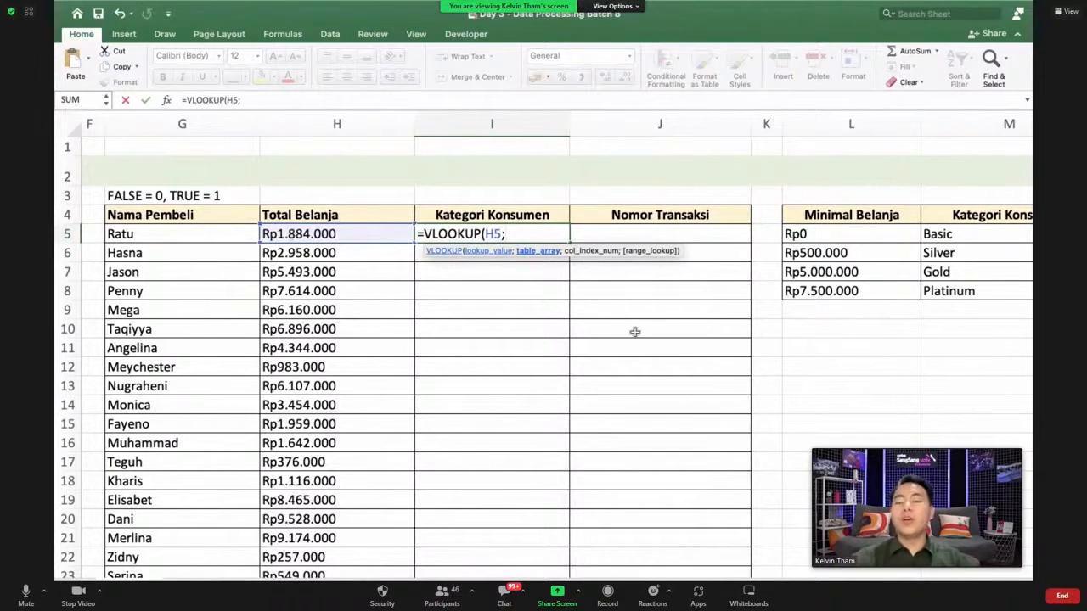
- Set the I5 VLOOKUP's table array to the Minimal Belanja category table, locked as $L$5:$M$8
scroll(644, 334, right, 1)
scroll(644, 334, right, 5)
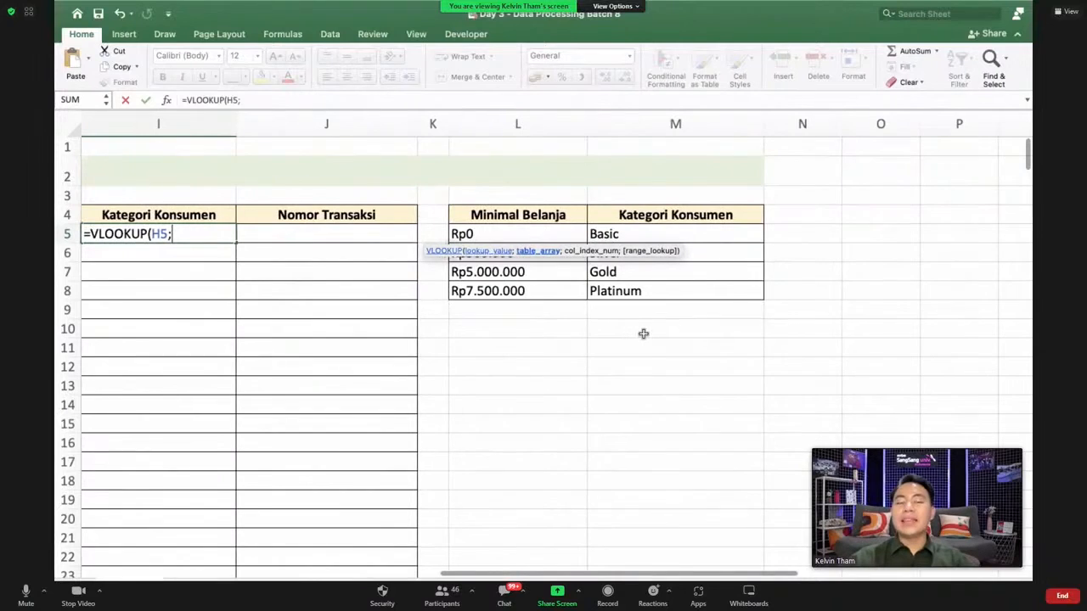
scroll(643, 334, left, 1)
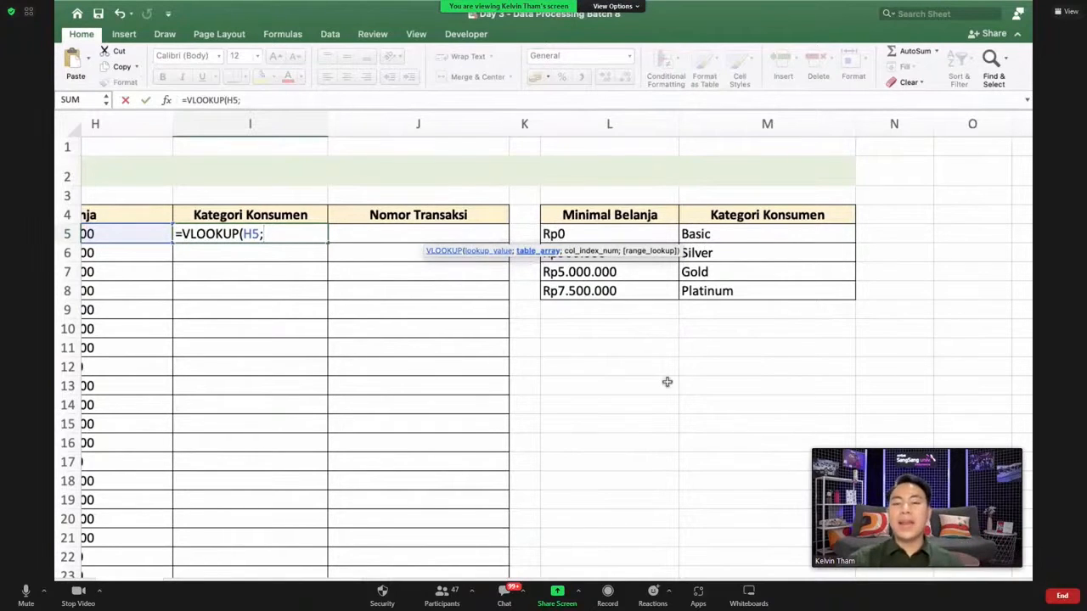
scroll(666, 382, right, 2)
click(552, 234)
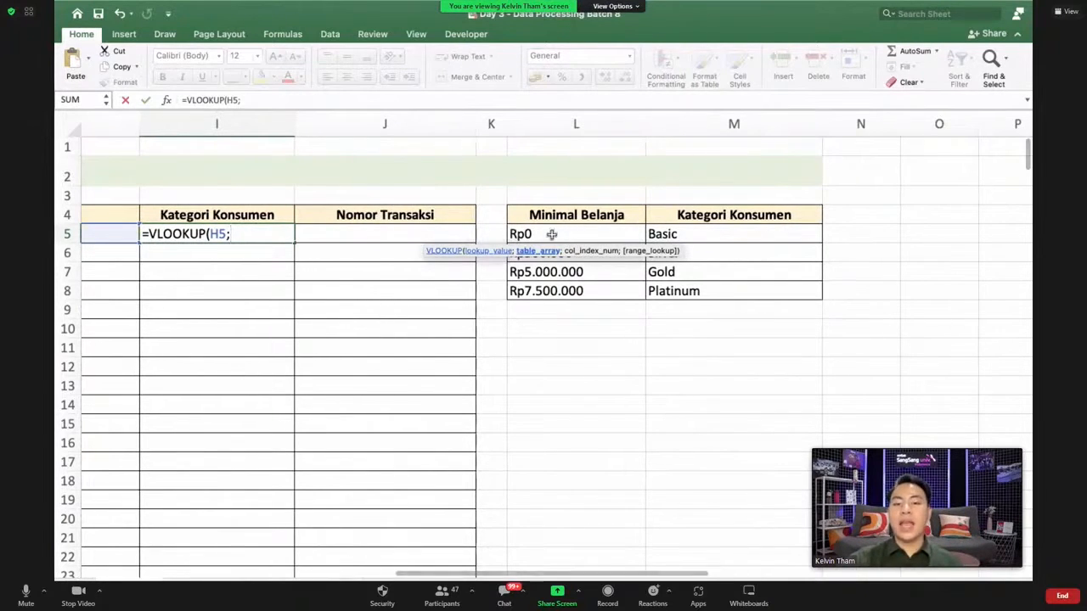
drag(629, 254, 672, 288)
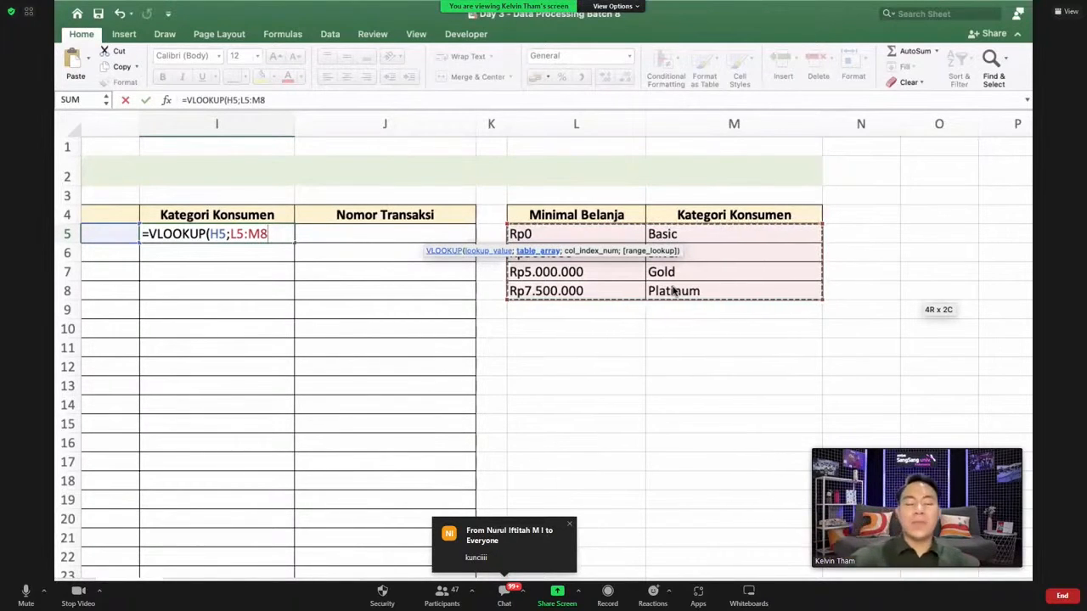
key(F4)
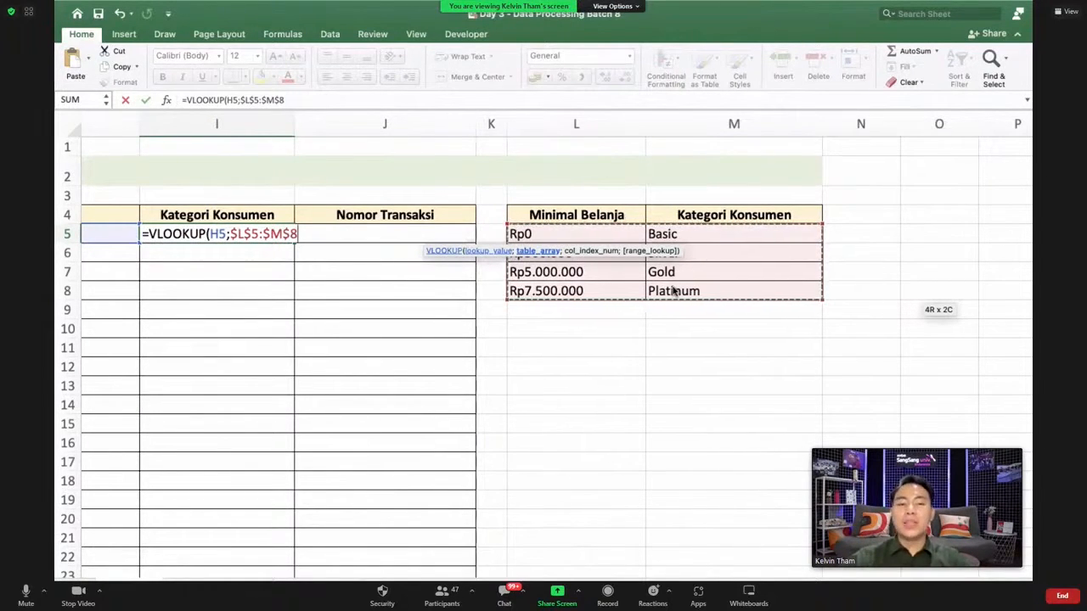
- Complete the I5 VLOOKUP with column index 2 and range lookup 0, and enter the formula
text(;)
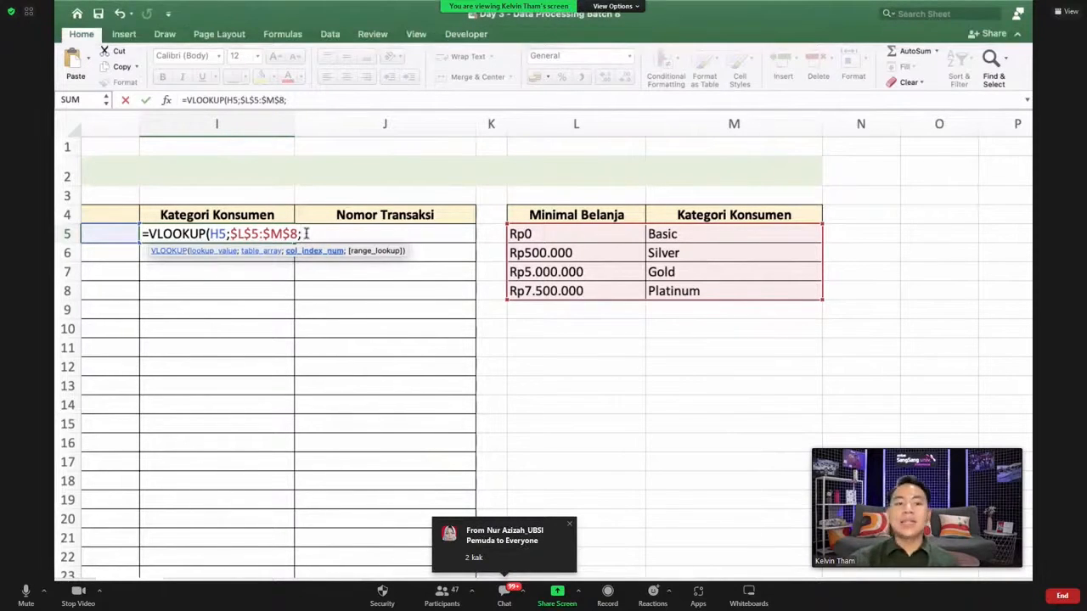
text(2;)
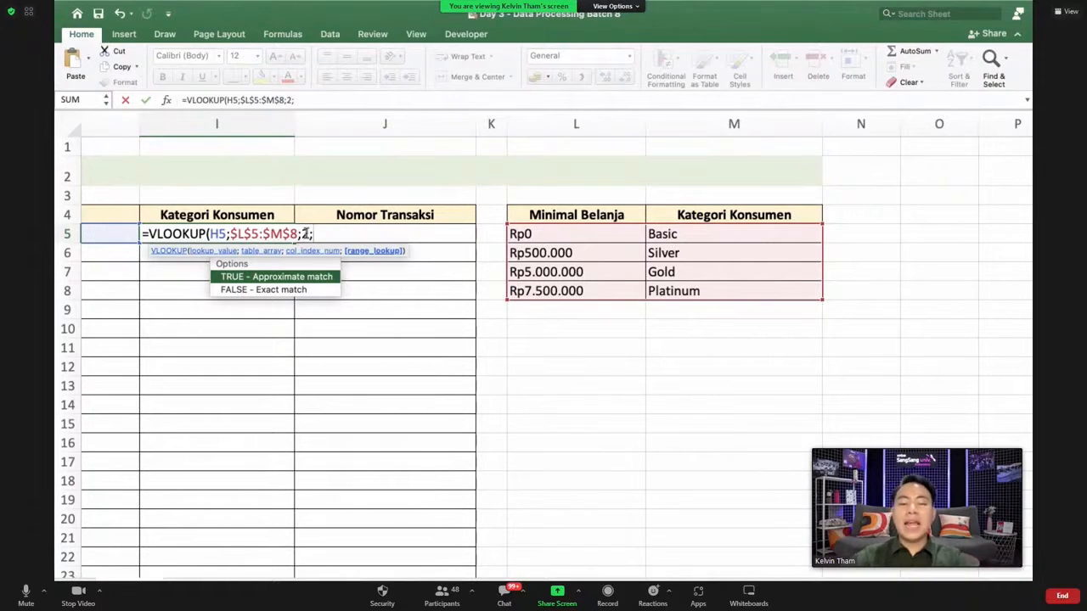
text(0))
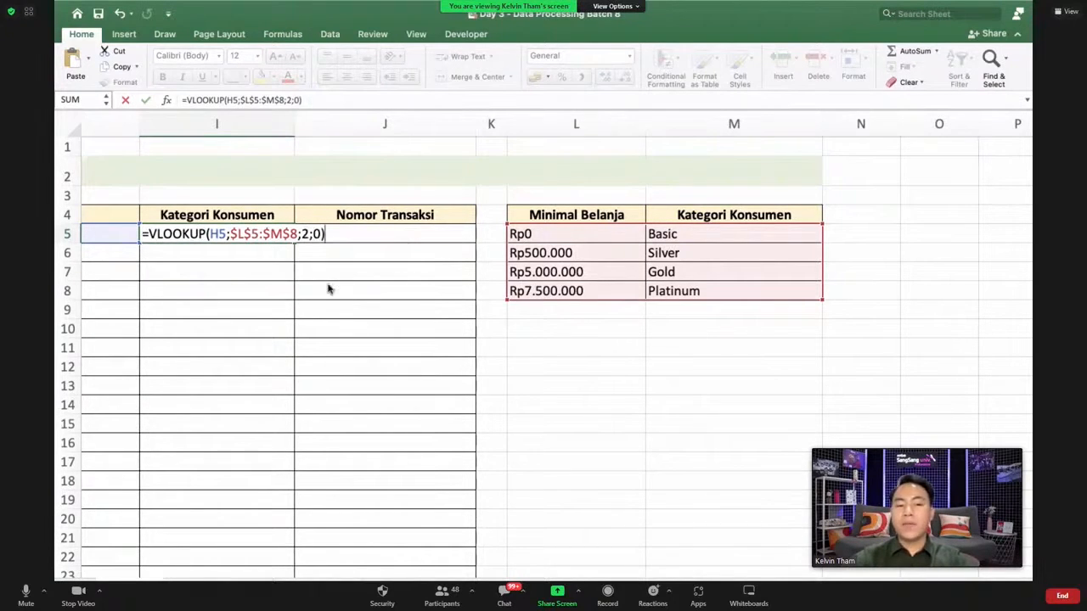
key(ctrl+Return)
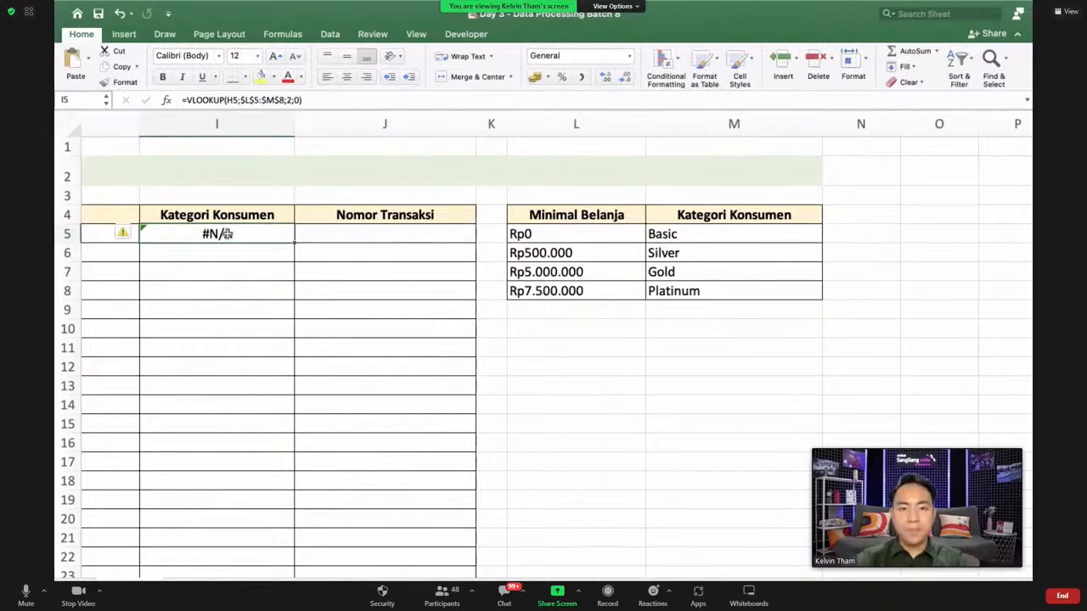
- Change the range lookup of the I5 VLOOKUP to 1 for an approximate match on Total Belanja
scroll(286, 362, left, 3)
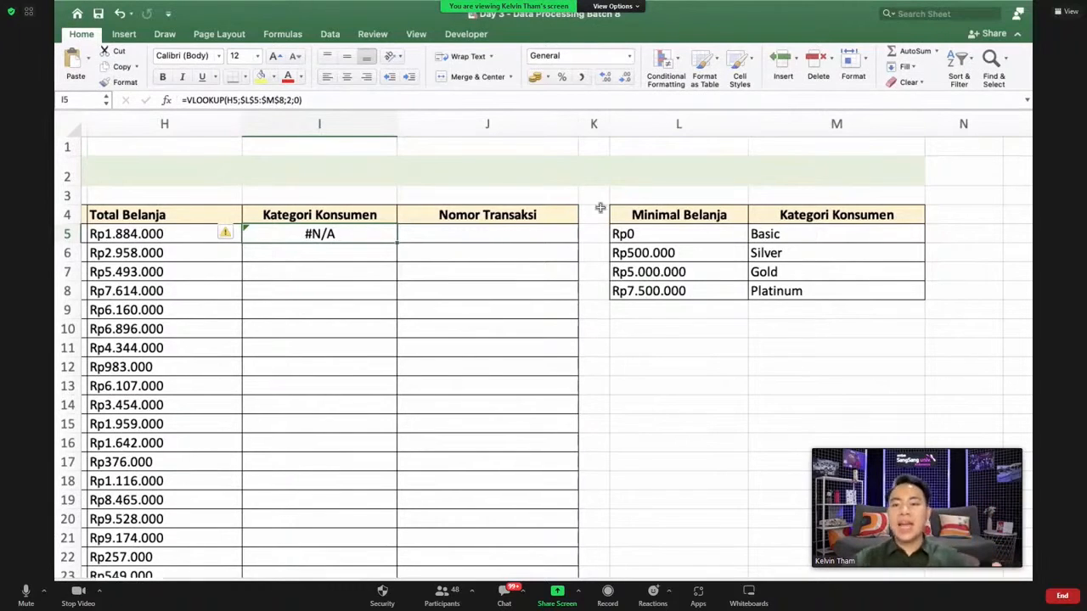
drag(632, 235, 709, 286)
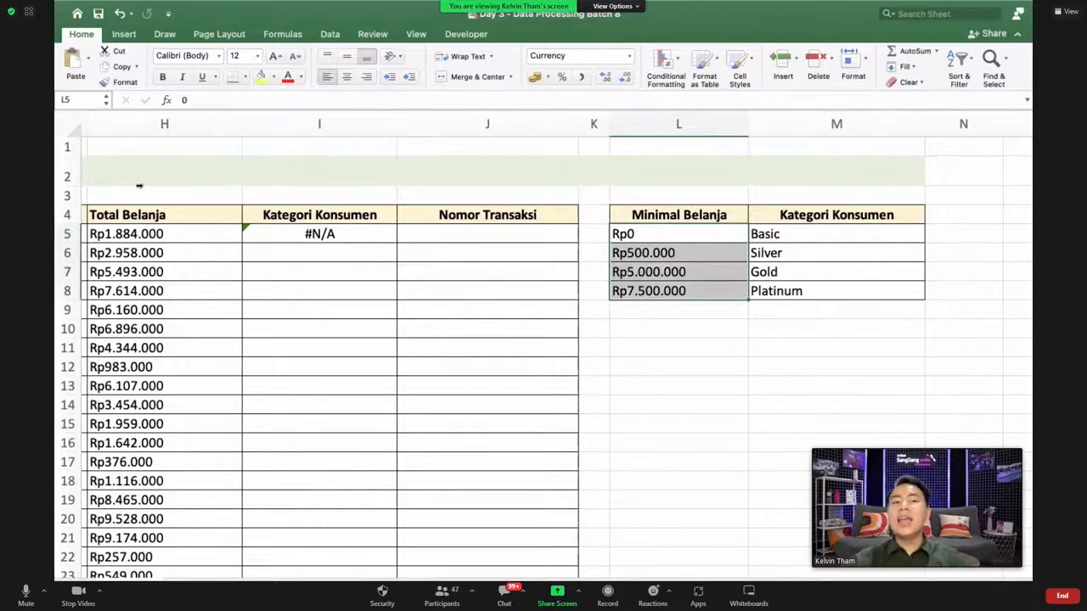
click(146, 235)
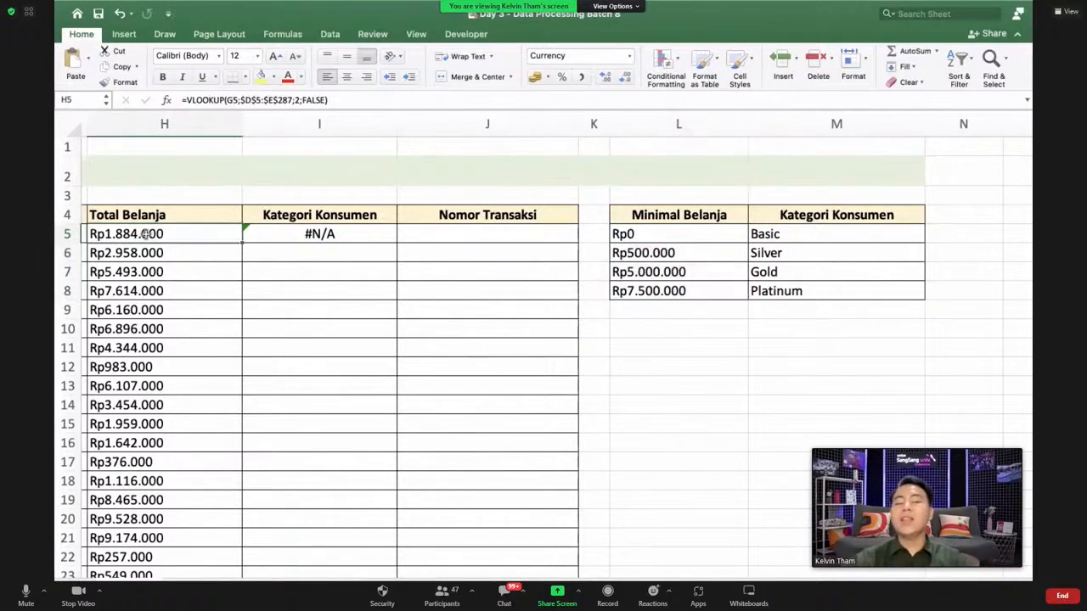
click(361, 237)
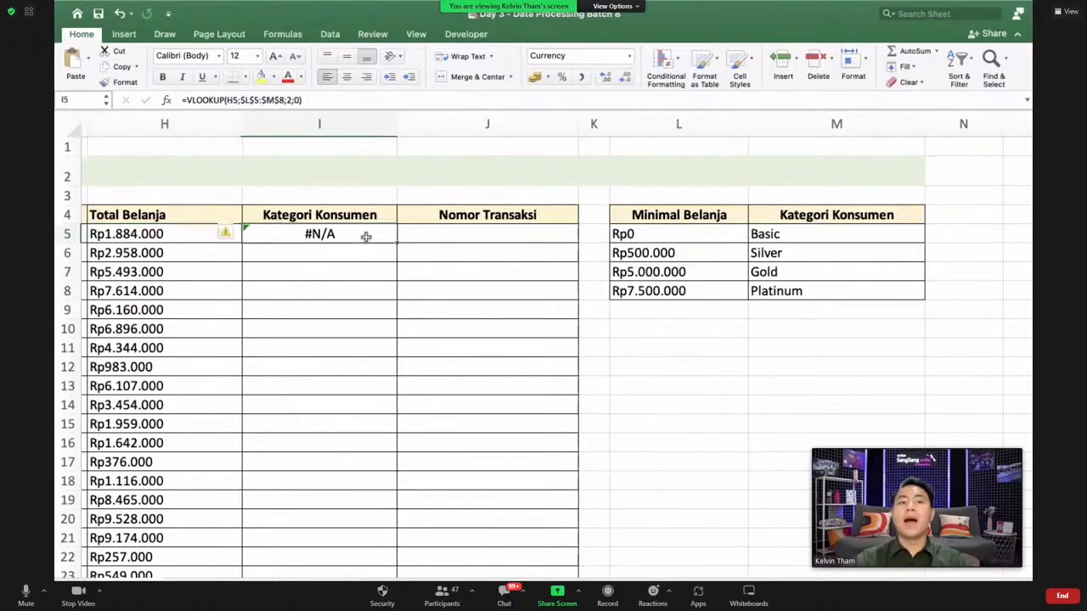
click(309, 100)
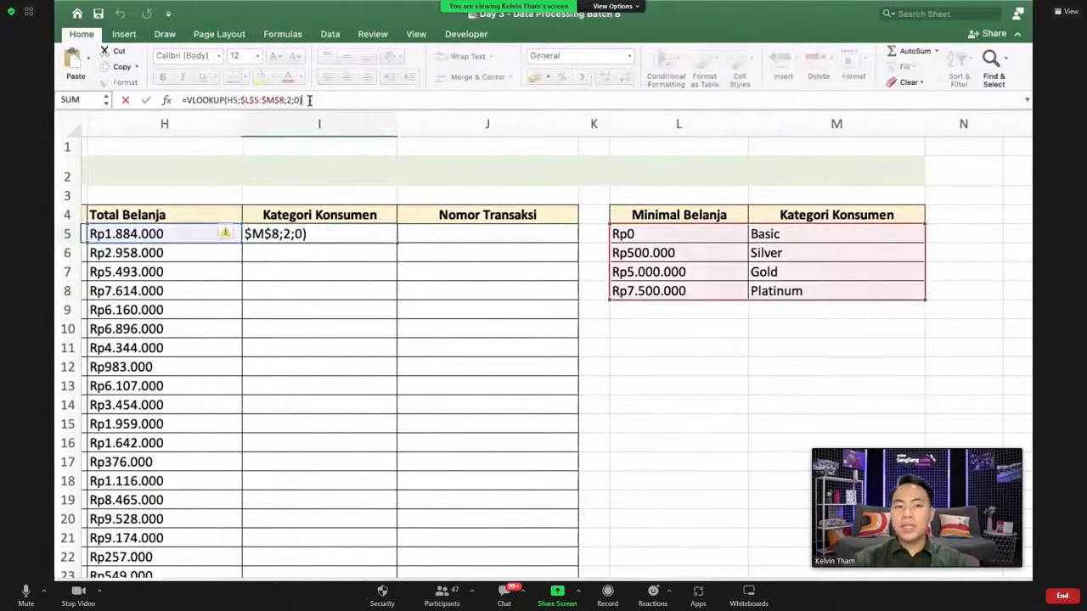
key(BackSpace)
key(BackSpace)
text(1)
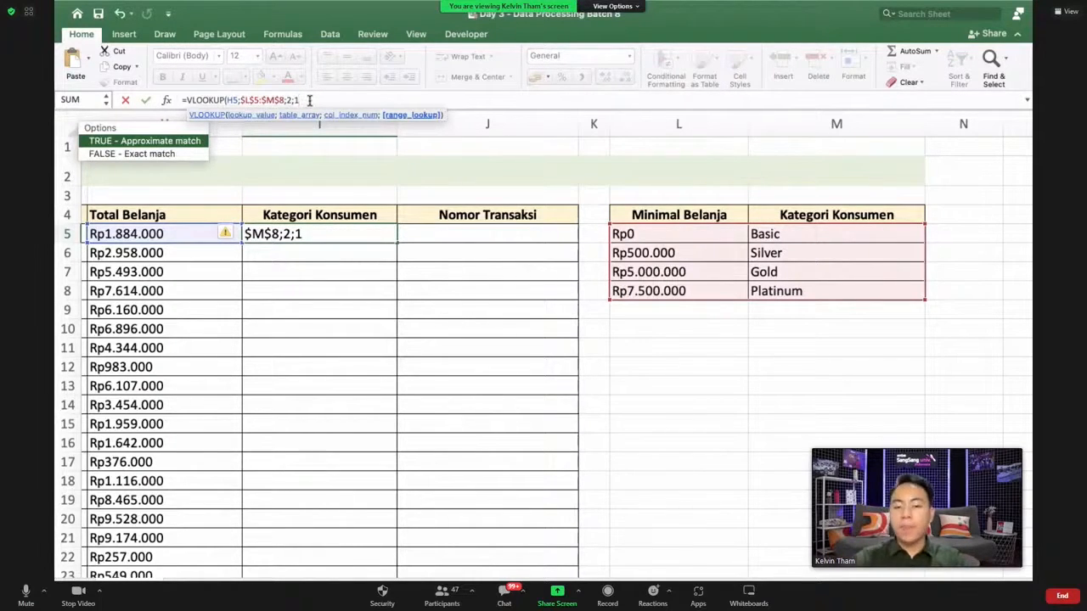
text())
key(Return)
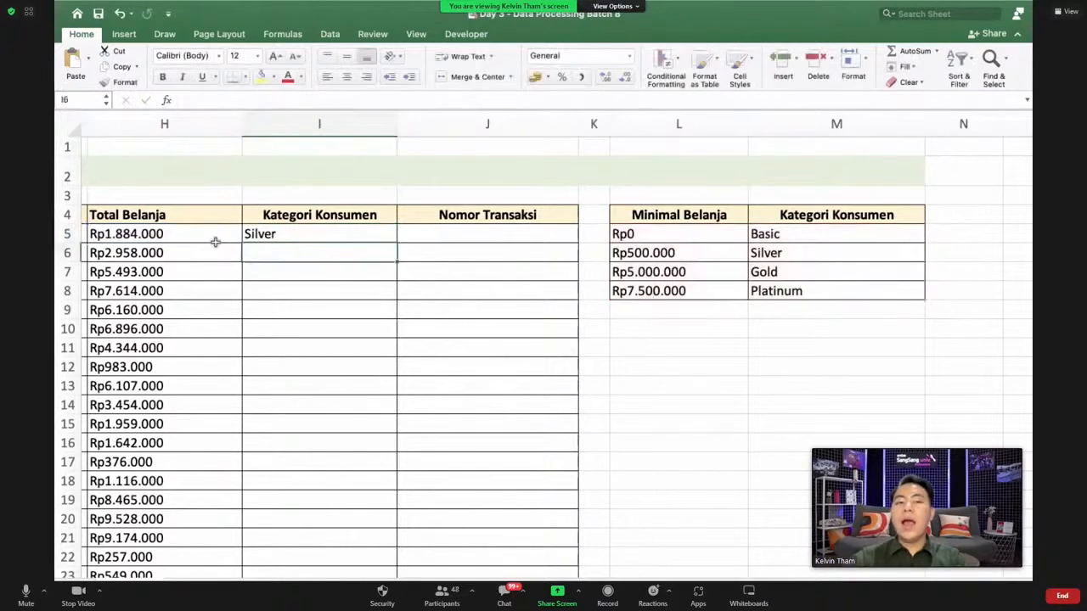
- Fill the I5 VLOOKUP formula down the whole Kategori Konsumen column
click(286, 231)
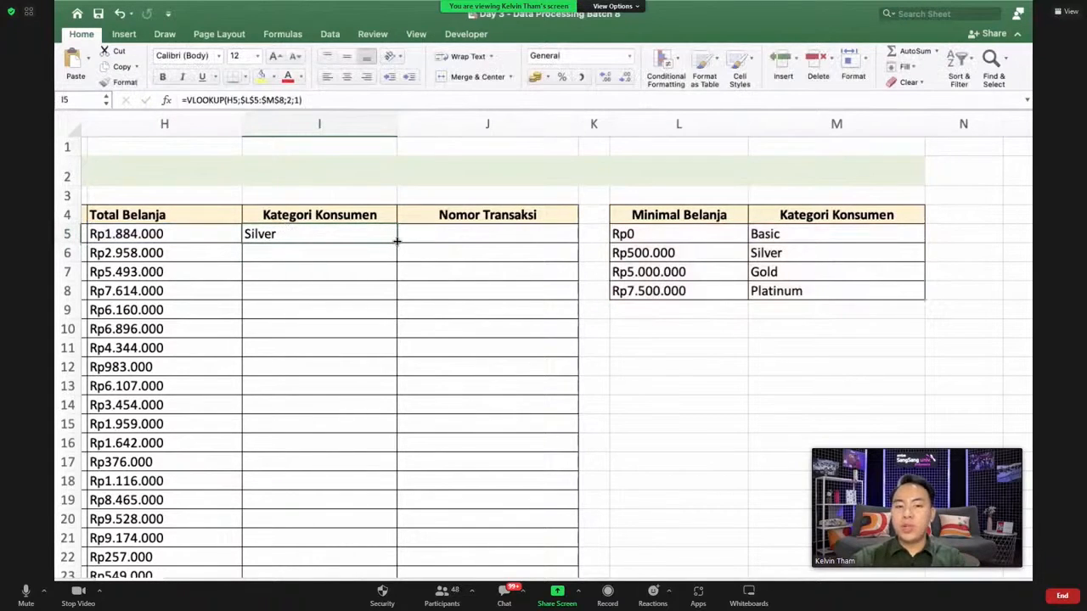
double_click(397, 241)
click(353, 349)
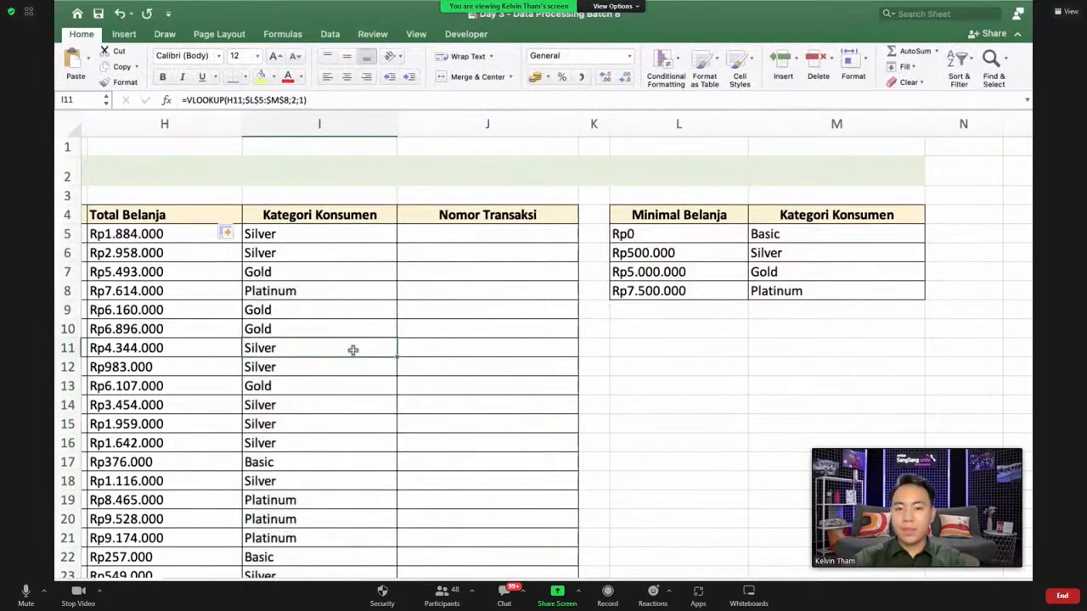
- Compare the H5 Total Belanja and its I5 category with the thresholds in the Minimal Belanja table
scroll(354, 350, left, 3)
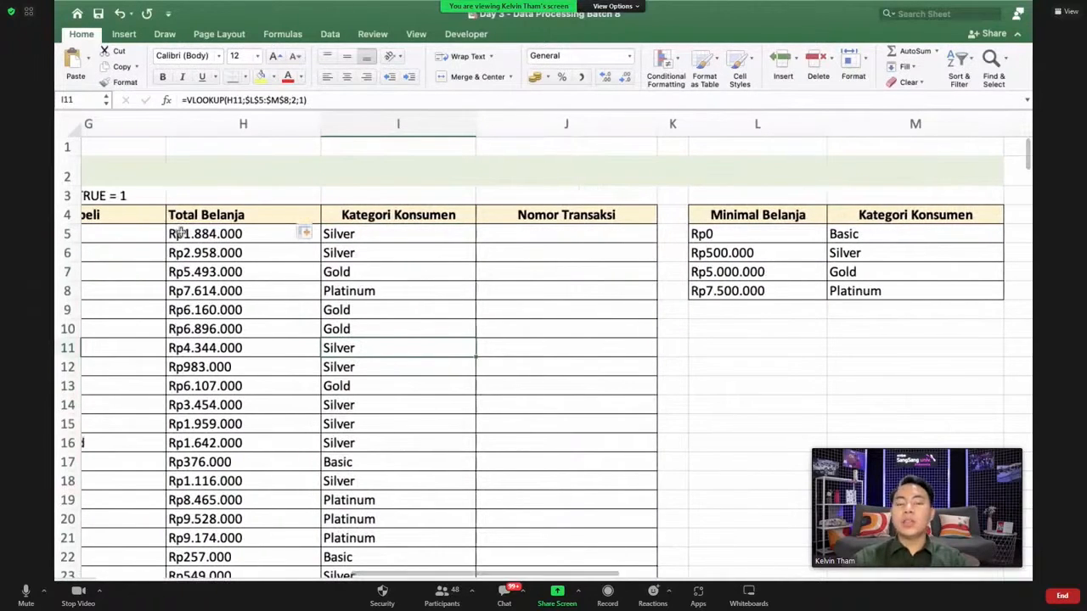
click(231, 234)
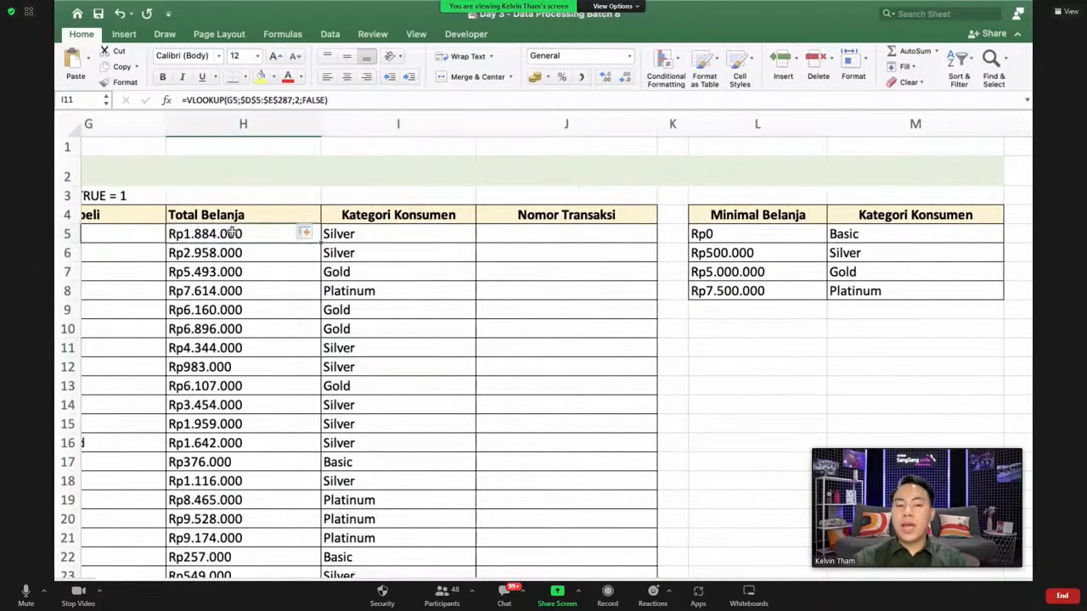
click(376, 231)
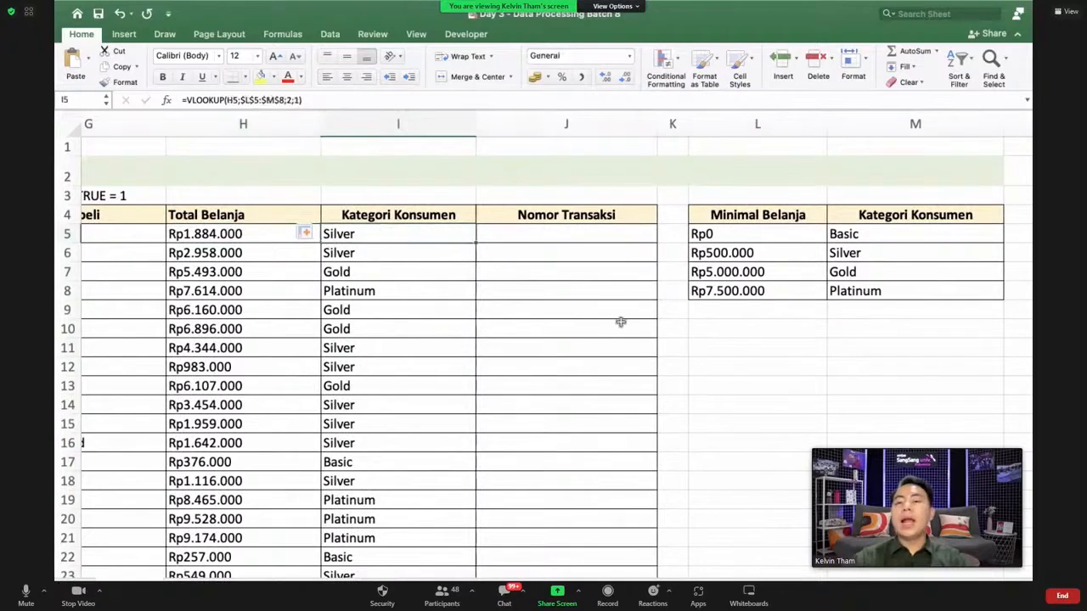
scroll(621, 322, right, 10)
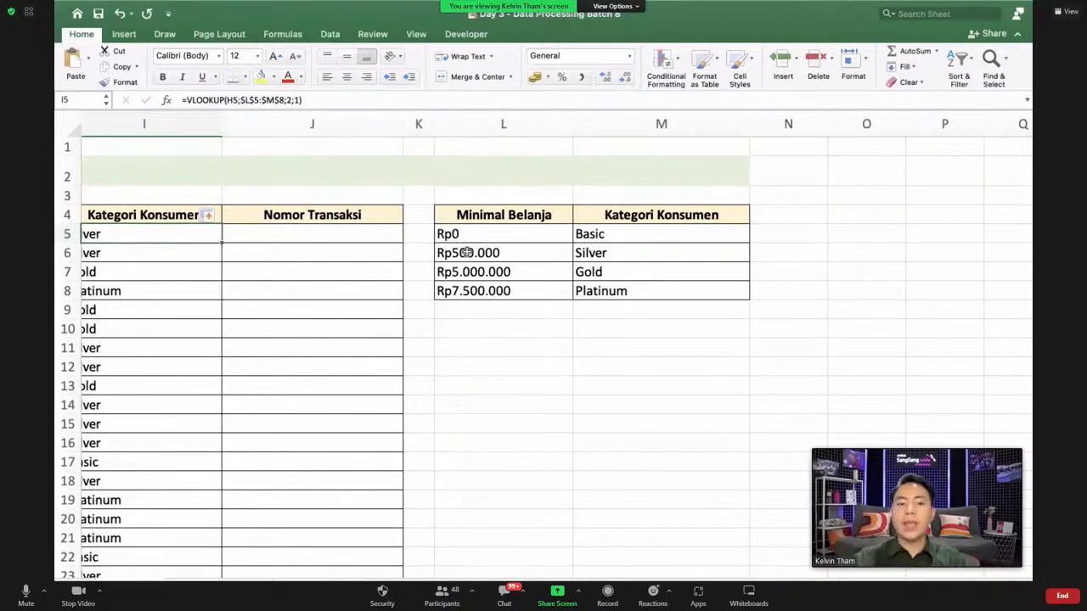
scroll(466, 252, left, 9)
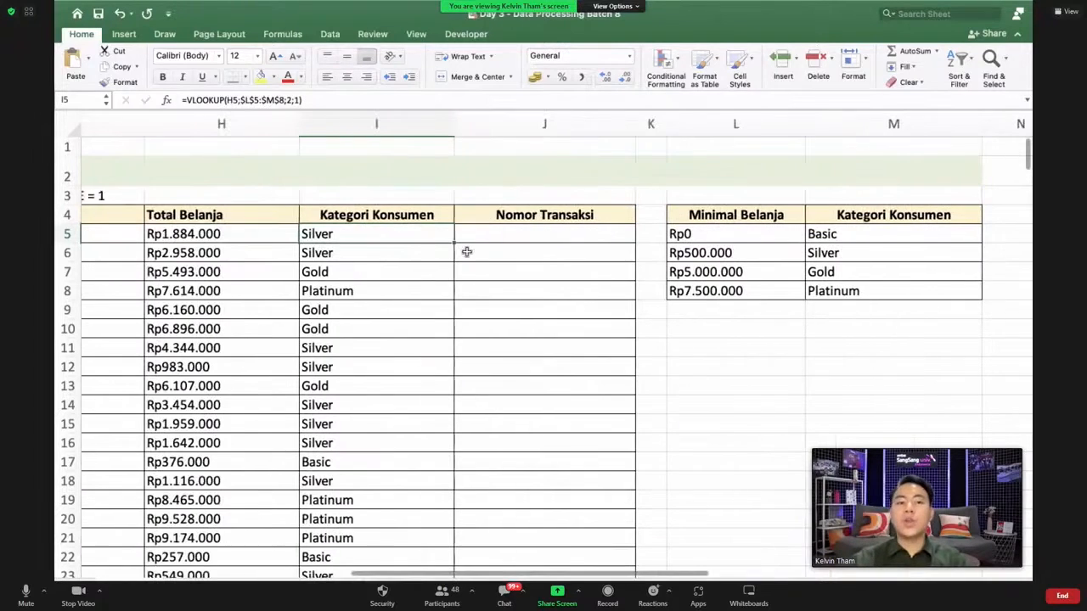
click(201, 235)
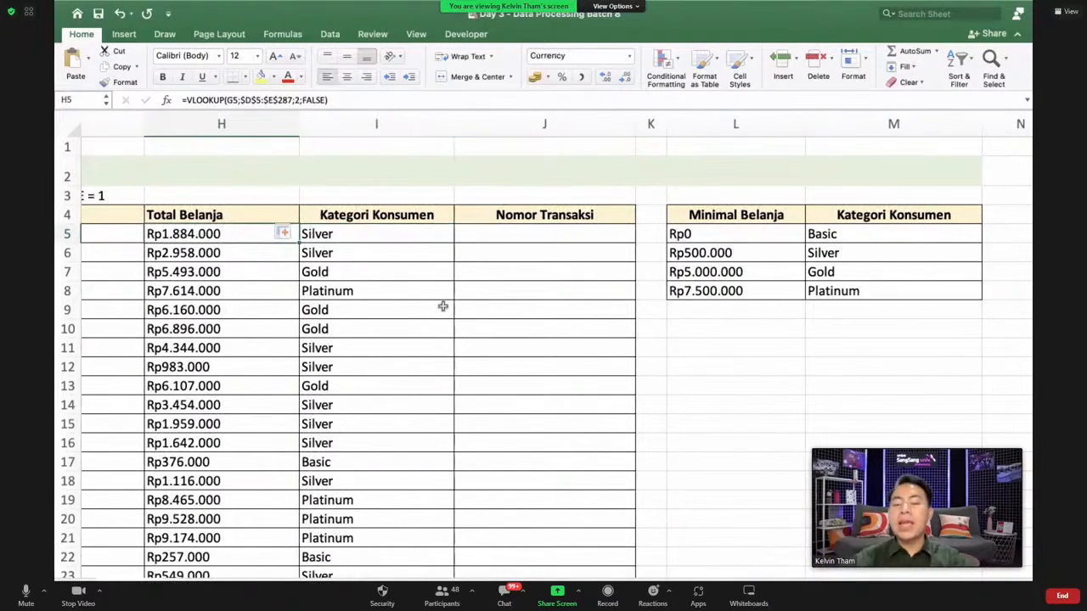
scroll(578, 336, right, 5)
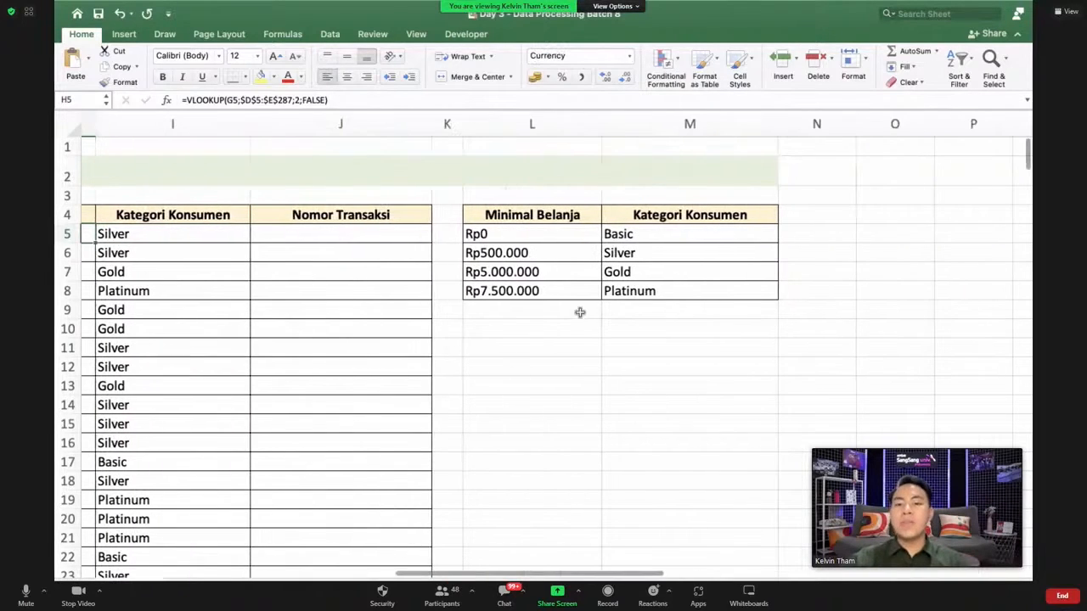
drag(535, 252, 665, 252)
scroll(486, 323, left, 3)
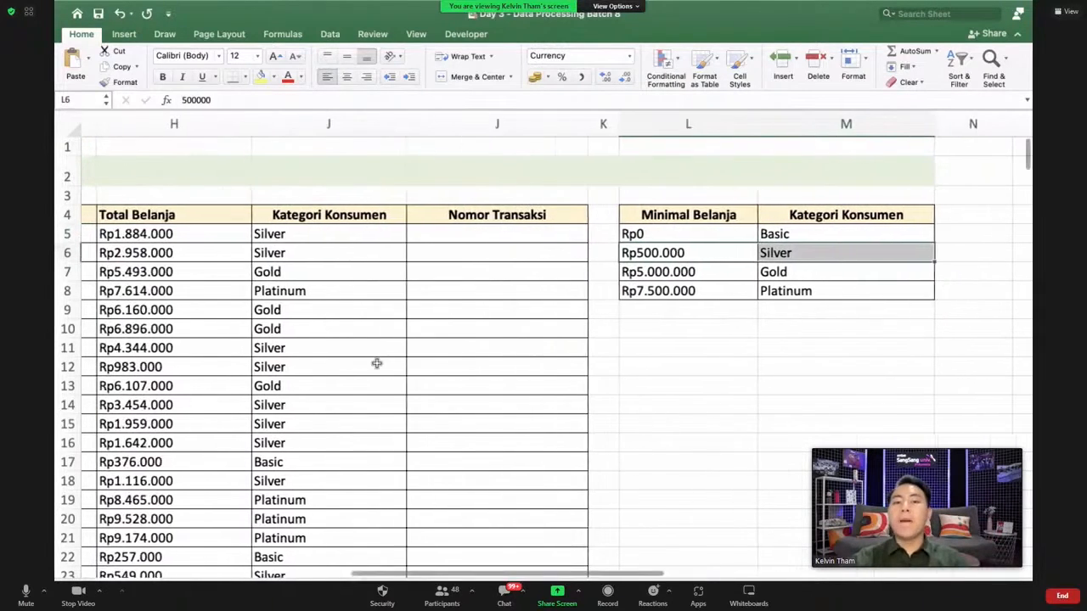
click(238, 232)
drag(283, 224, 293, 233)
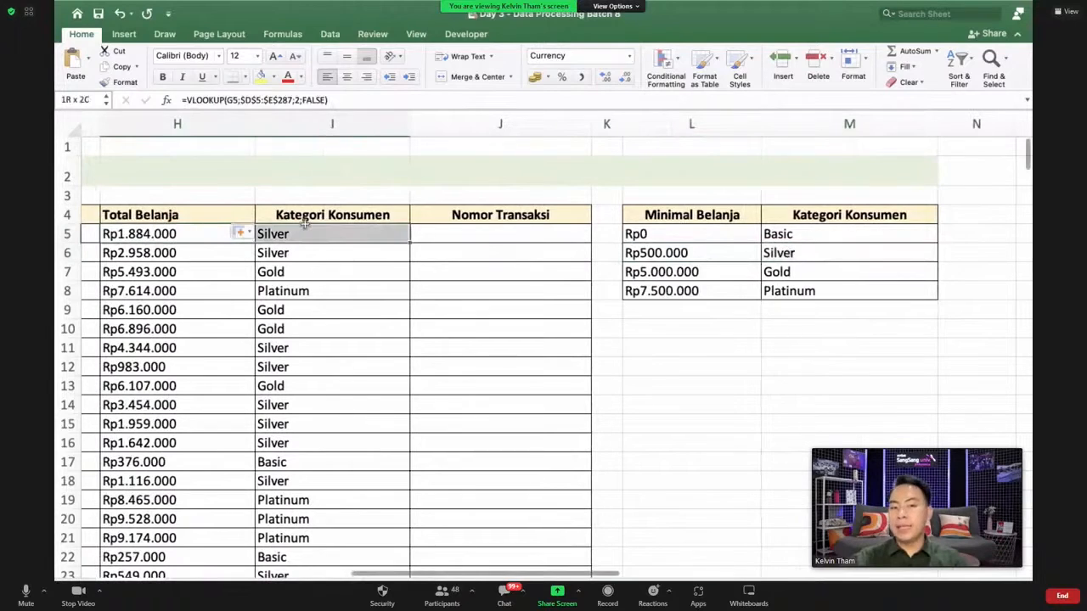
scroll(555, 274, right, 4)
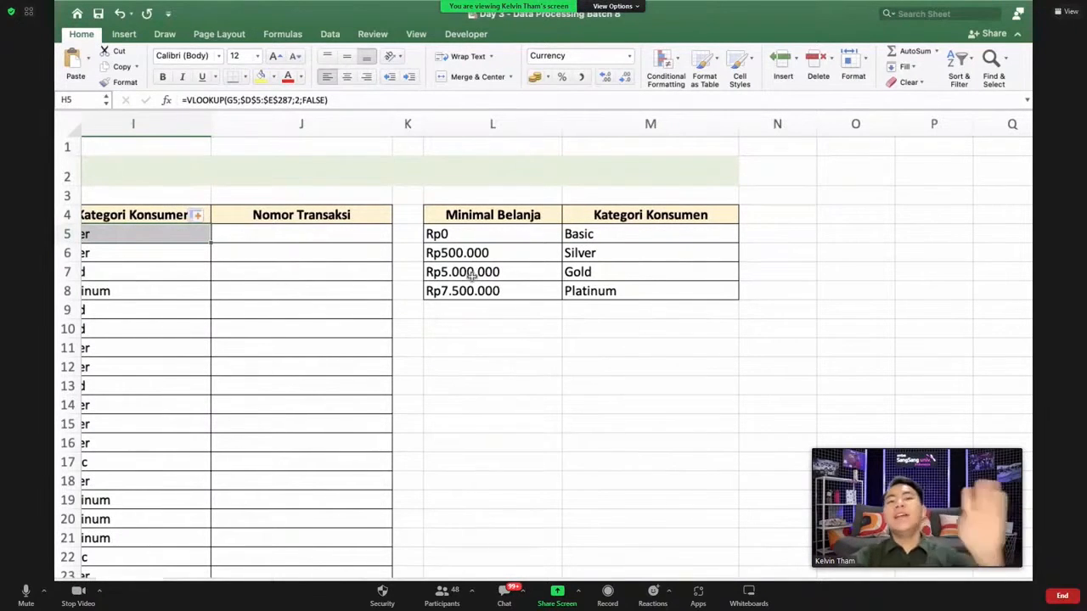
- Overwrite the Total Belanja in H5 with 4999999 to test the category just below the Gold threshold
scroll(322, 227, left, 5)
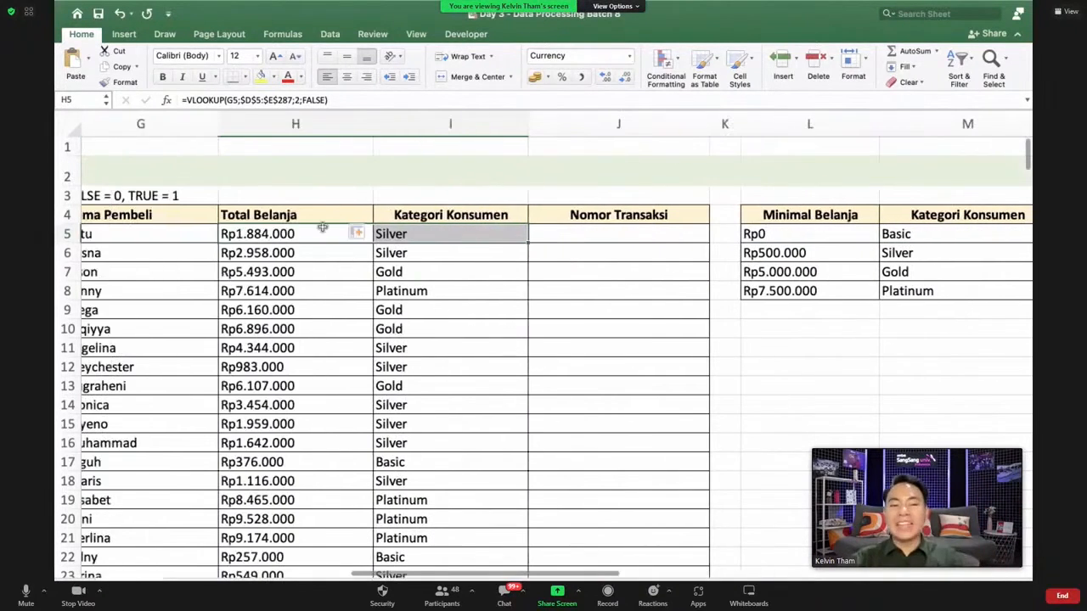
click(254, 234)
text(4999999)
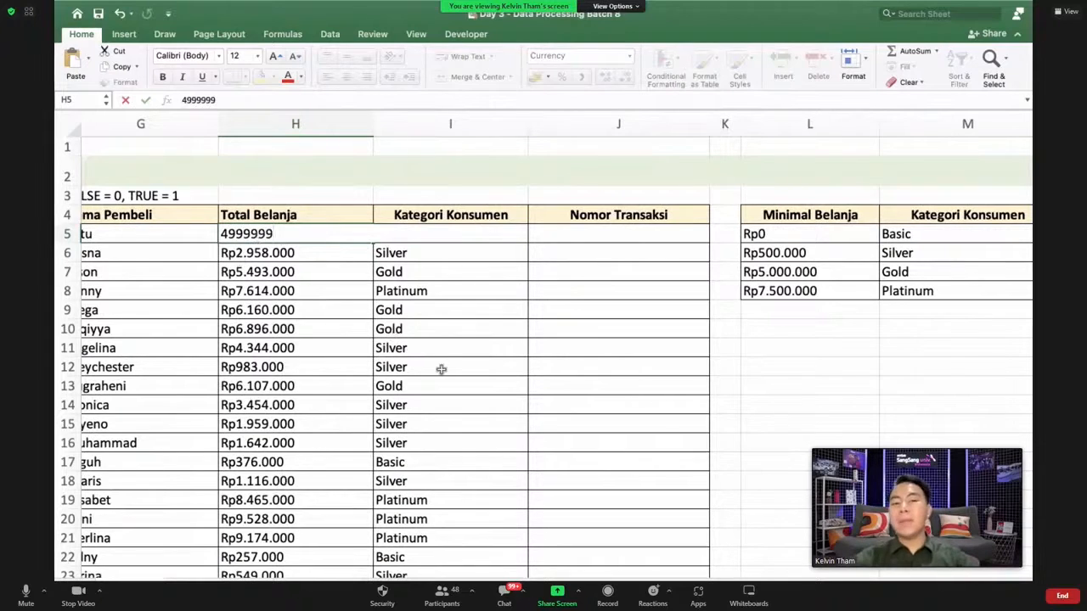
scroll(440, 368, right, 2)
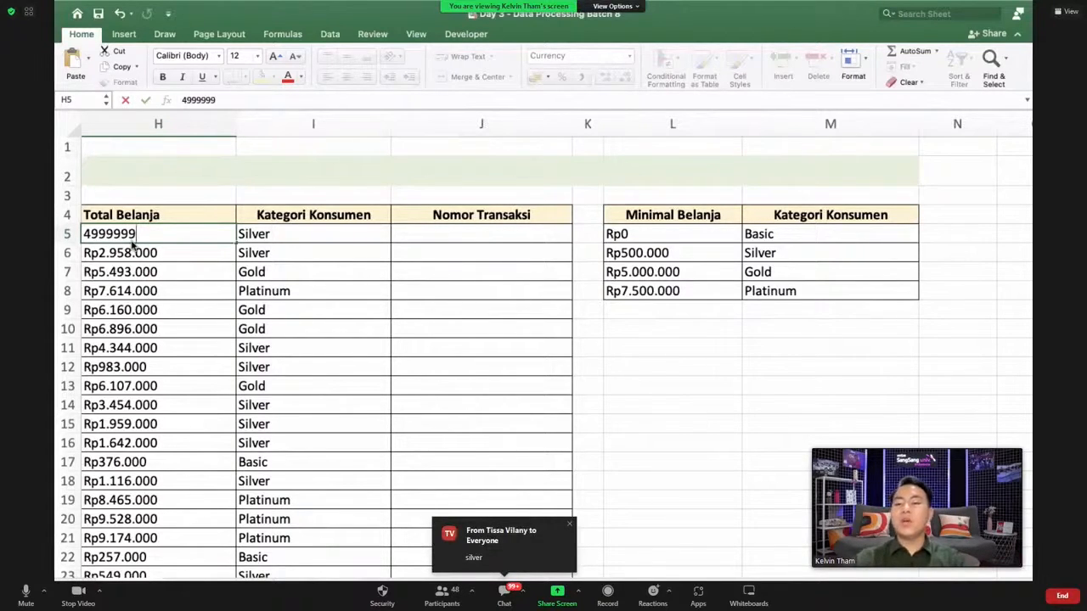
key(Return)
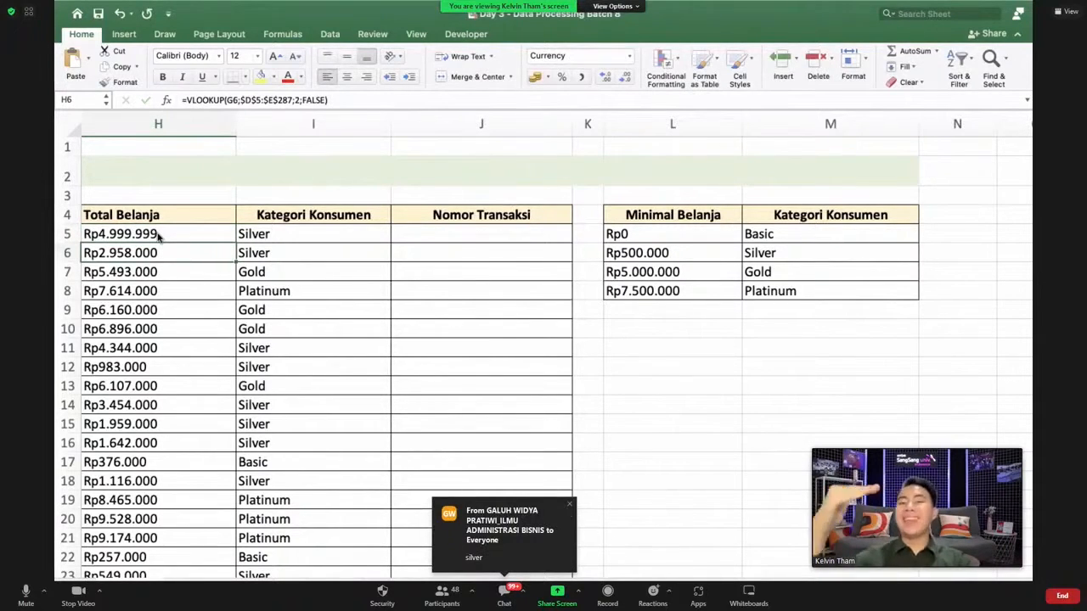
- Examine the I5 VLOOKUP formula against H5 and check the filled Kategori Konsumen column down to its last rows
scroll(242, 215, left, 2)
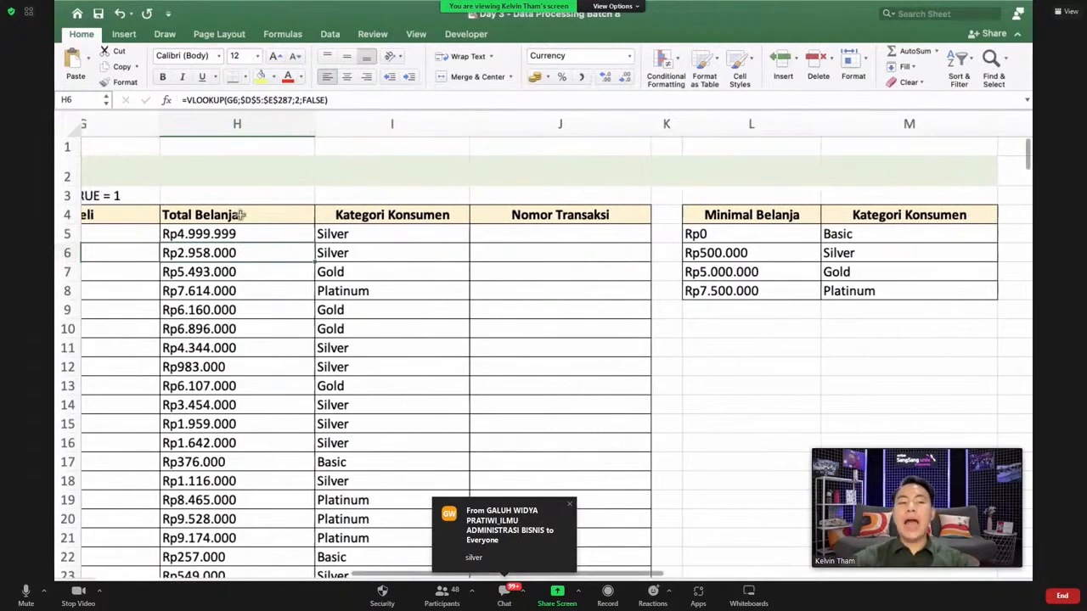
click(206, 234)
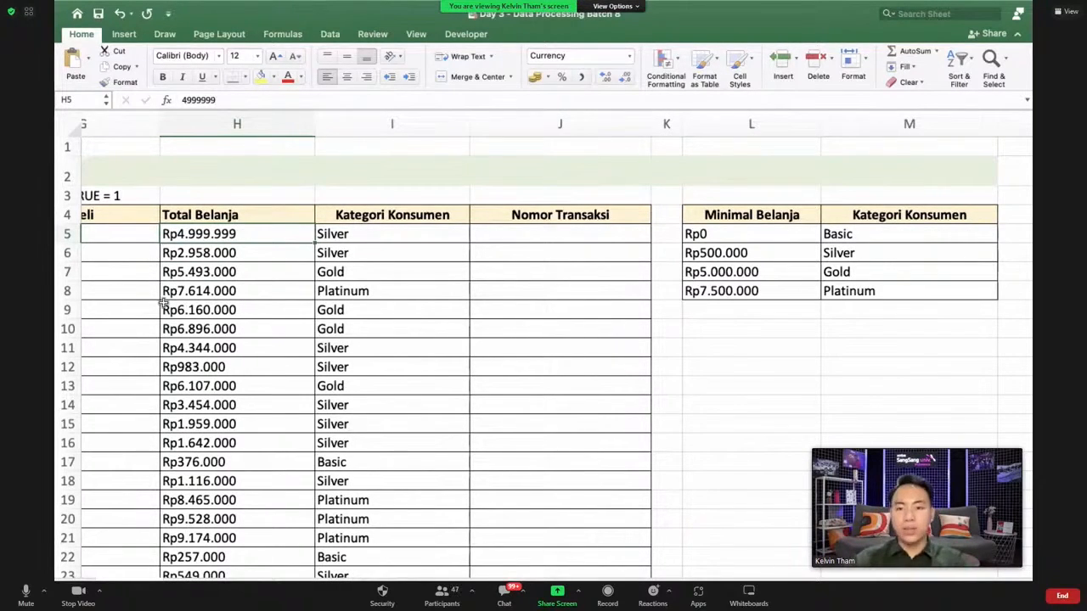
click(336, 234)
triple_click(320, 100)
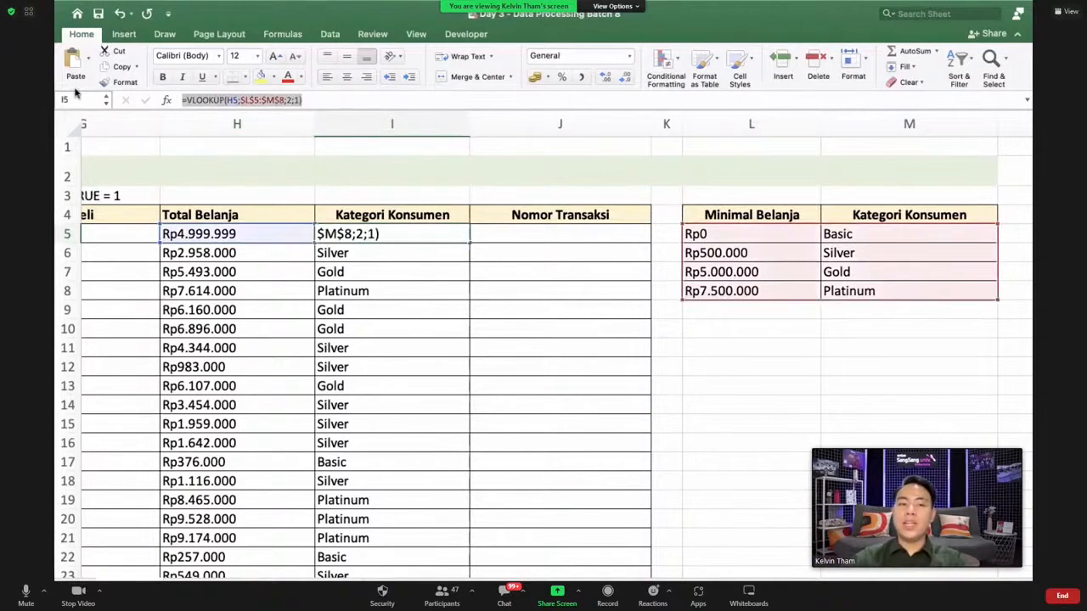
key(Return)
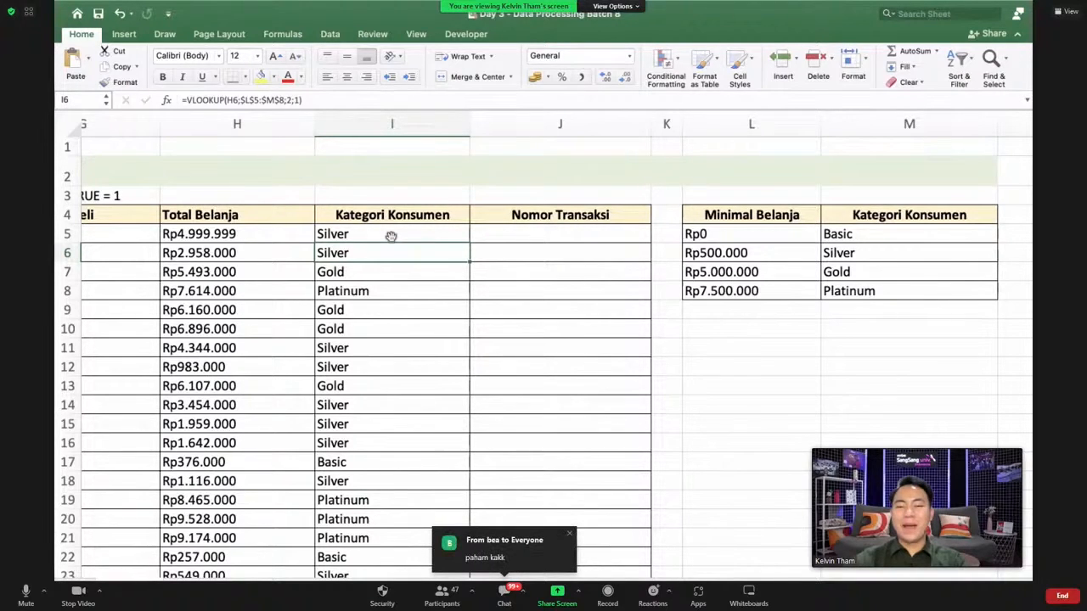
scroll(390, 236, down, 10)
scroll(391, 236, left, 1)
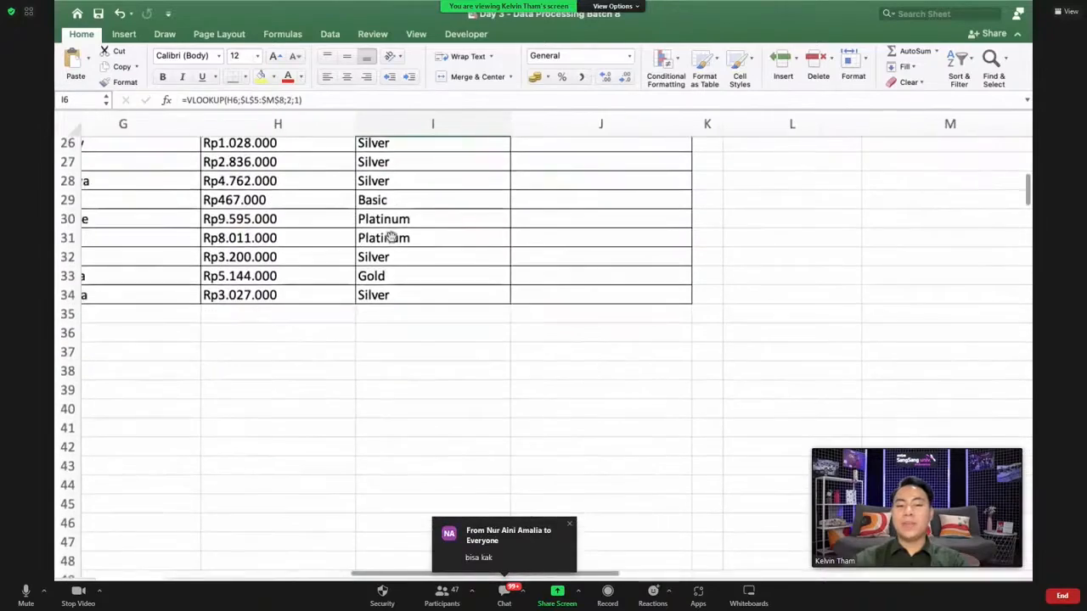
scroll(391, 237, up, 10)
scroll(454, 347, down, 7)
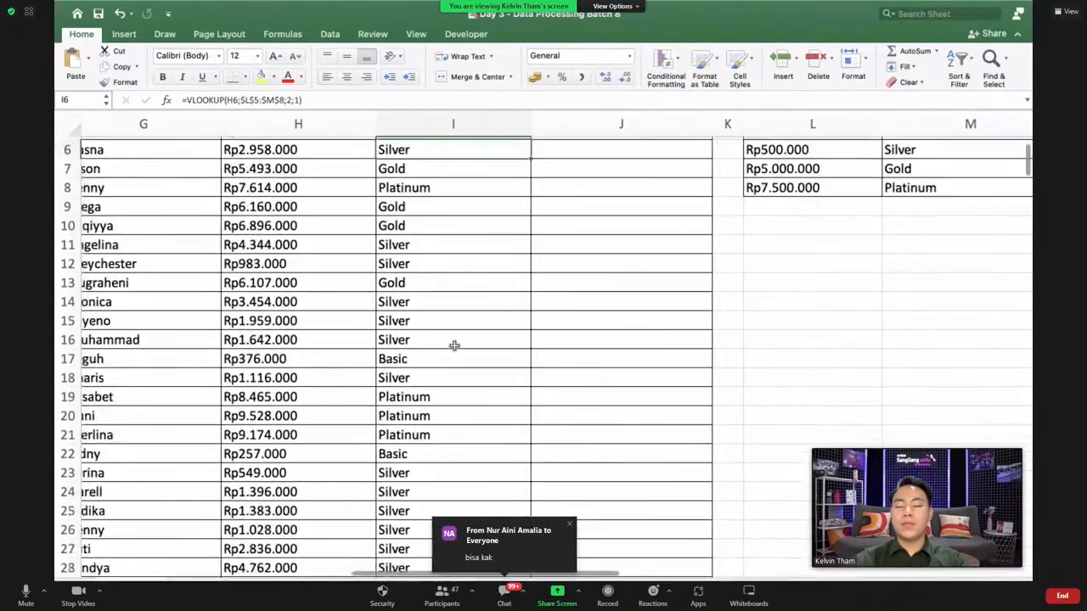
double_click(456, 372)
click(553, 258)
scroll(553, 260, up, 10)
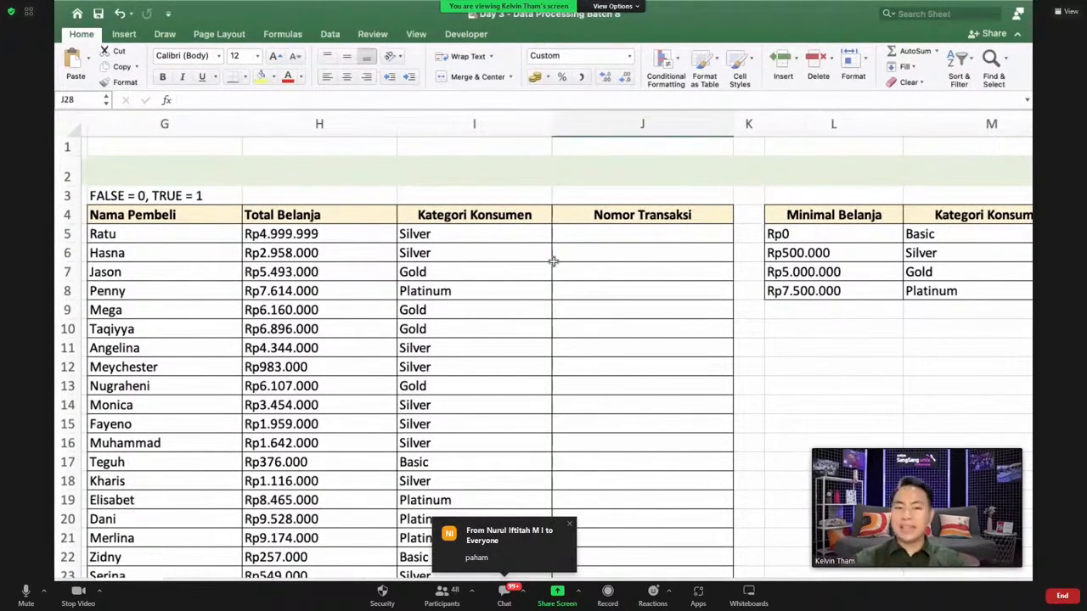
- Review the source transaction table and the Nama Pembeli and Total Belanja columns of the second table
scroll(527, 284, left, 5)
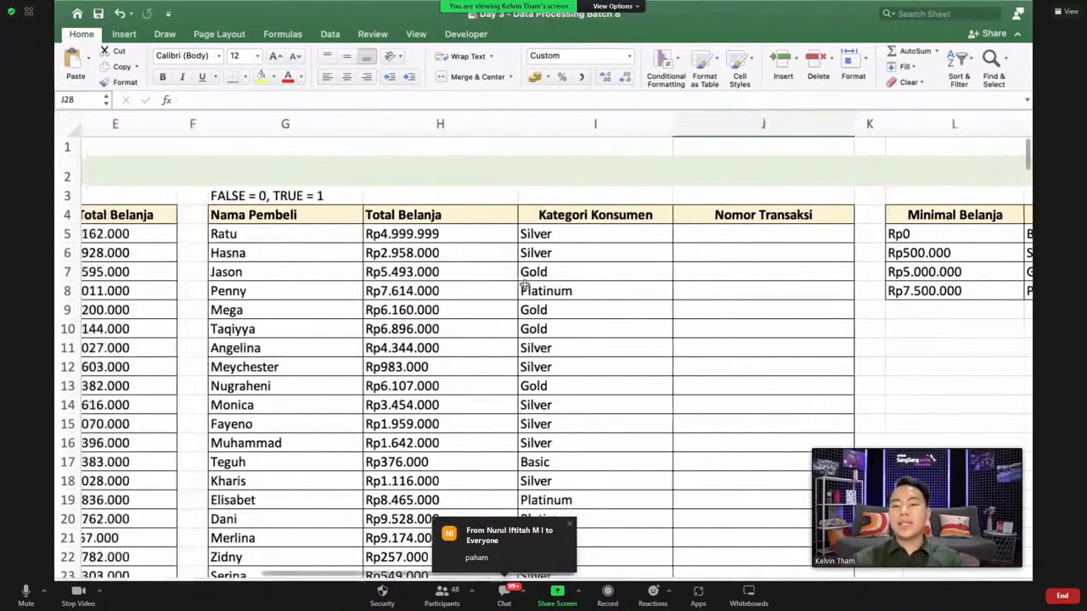
scroll(525, 285, left, 2)
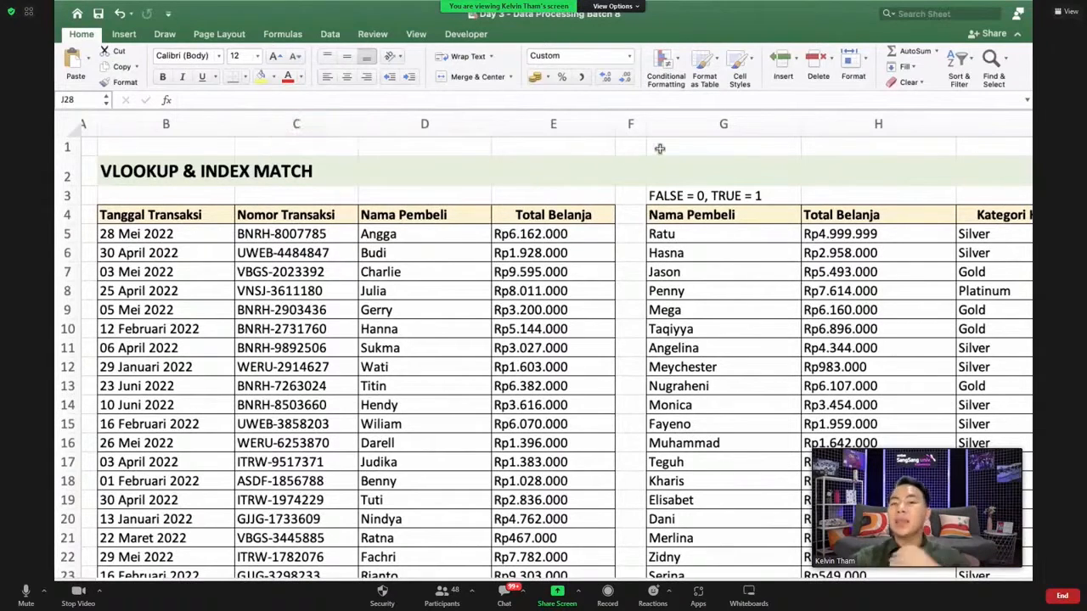
click(675, 125)
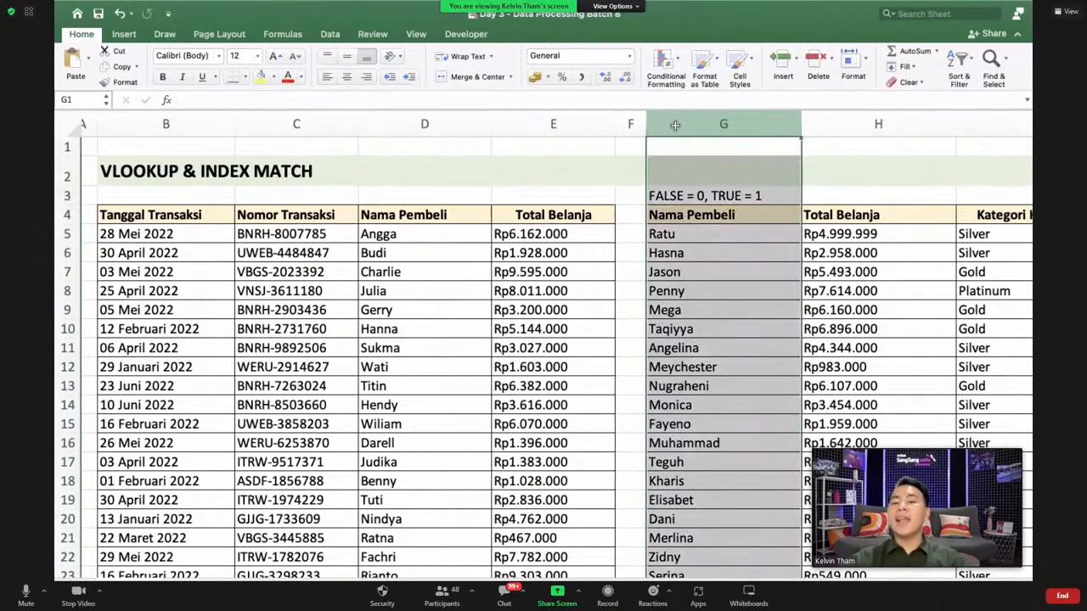
scroll(684, 292, right, 5)
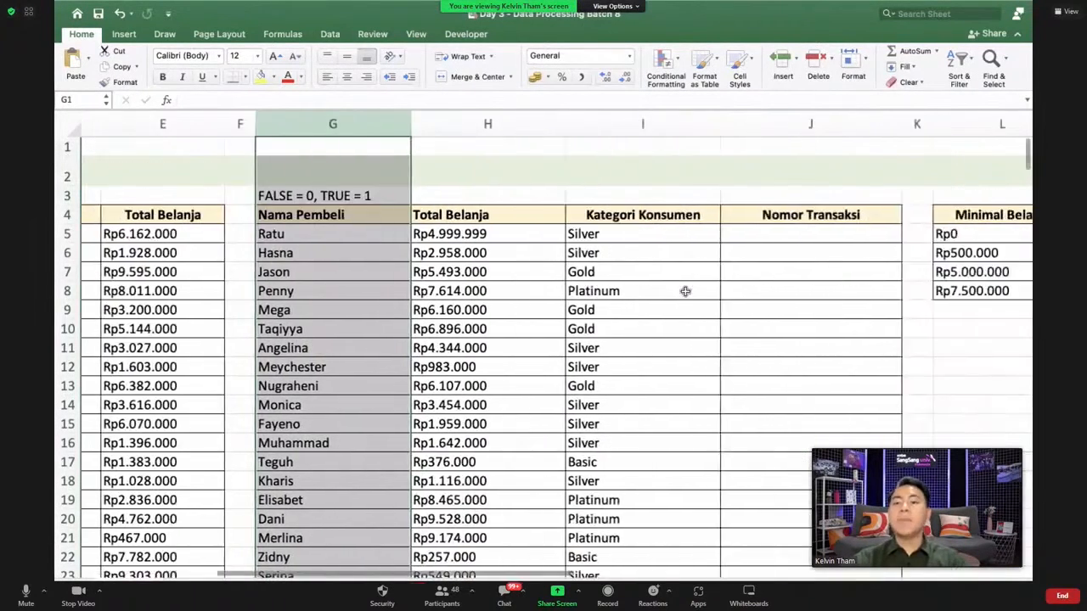
click(487, 217)
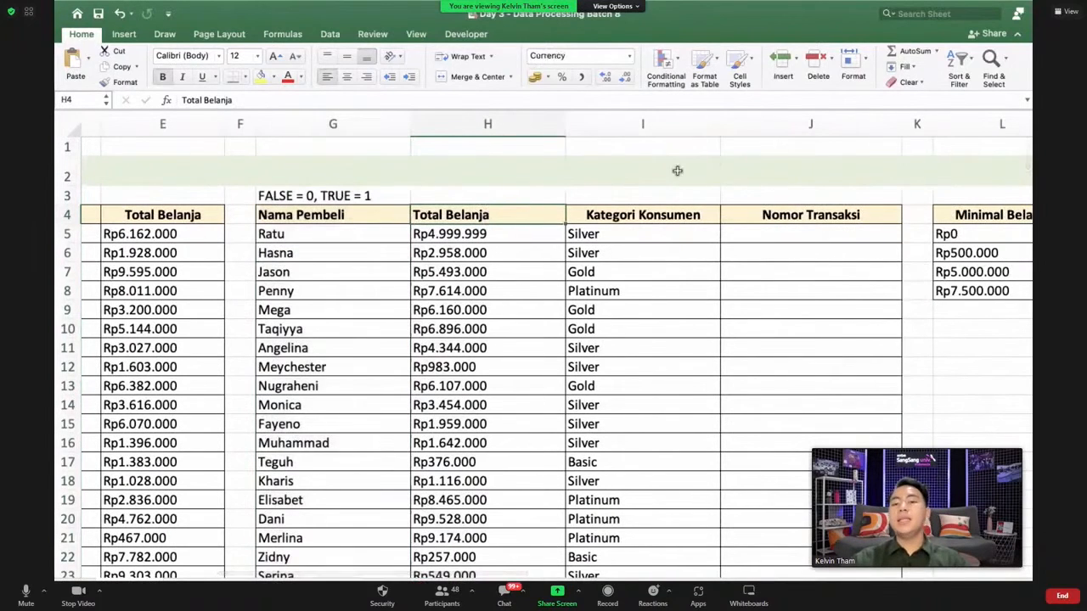
- Compare the second table's Kategori Konsumen and Nomor Transaksi headers with the order of source columns C, D and E
click(666, 215)
scroll(683, 215, right, 2)
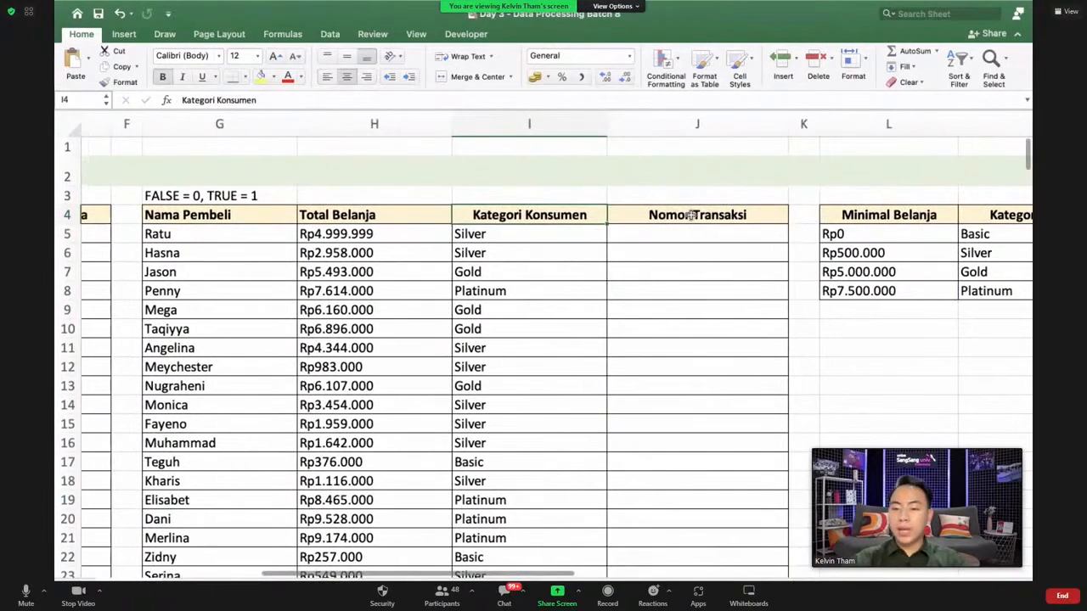
click(693, 215)
scroll(419, 193, left, 6)
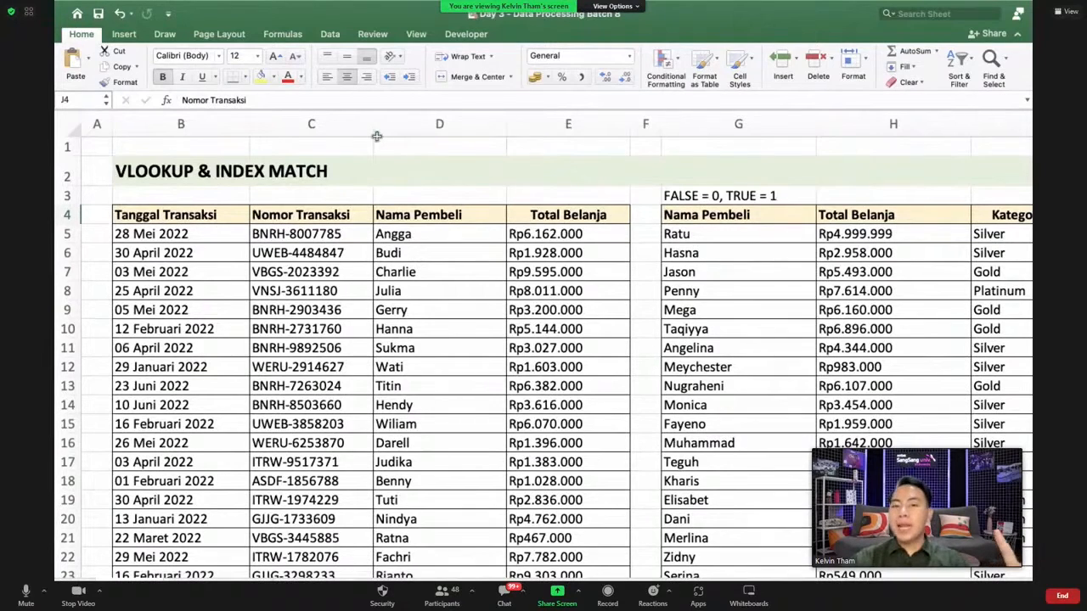
click(408, 119)
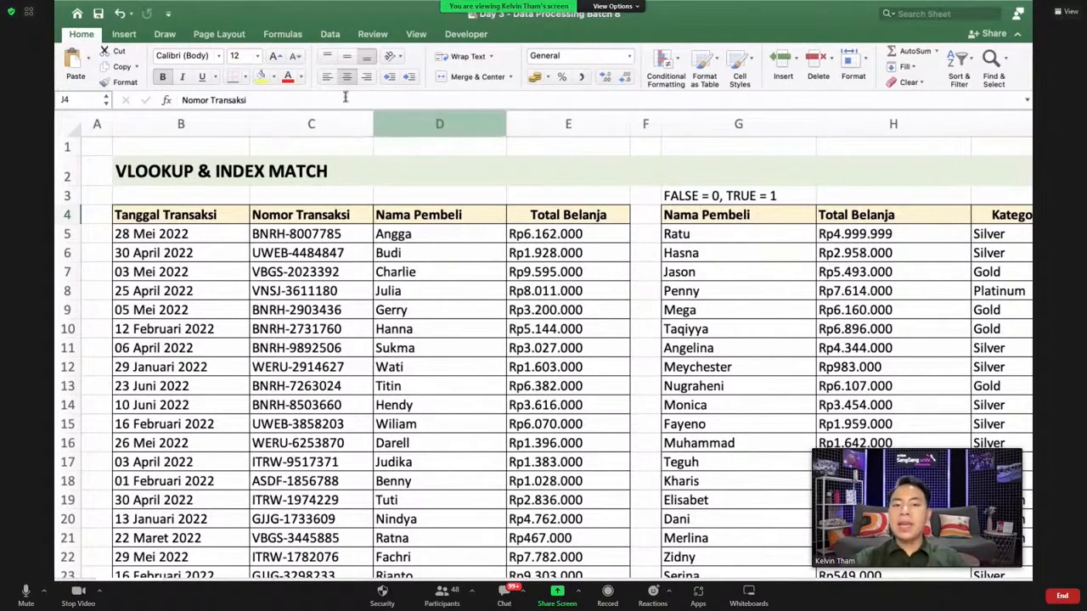
click(474, 125)
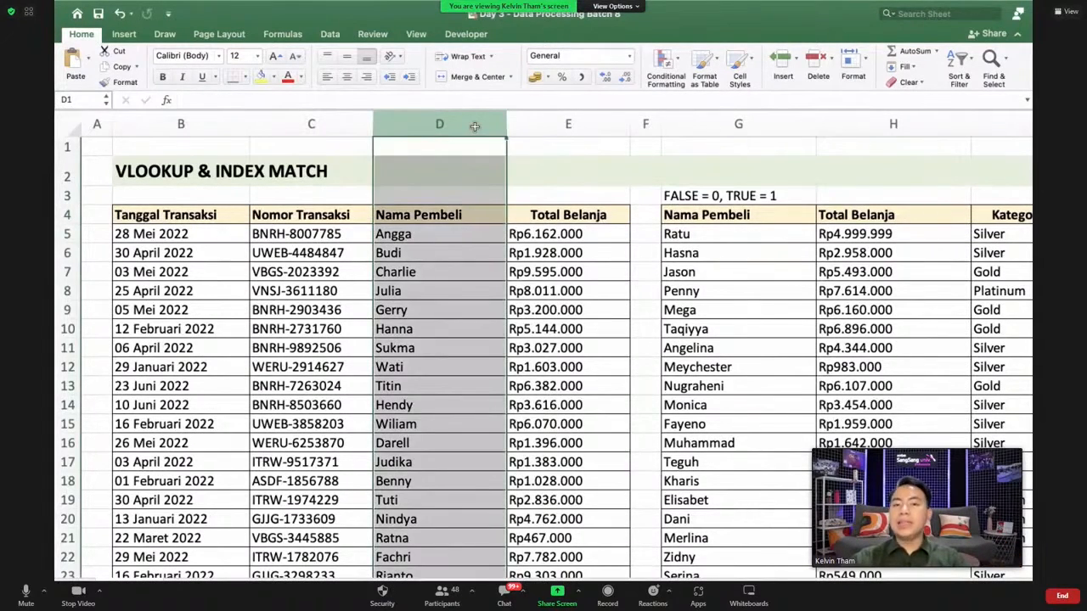
click(323, 123)
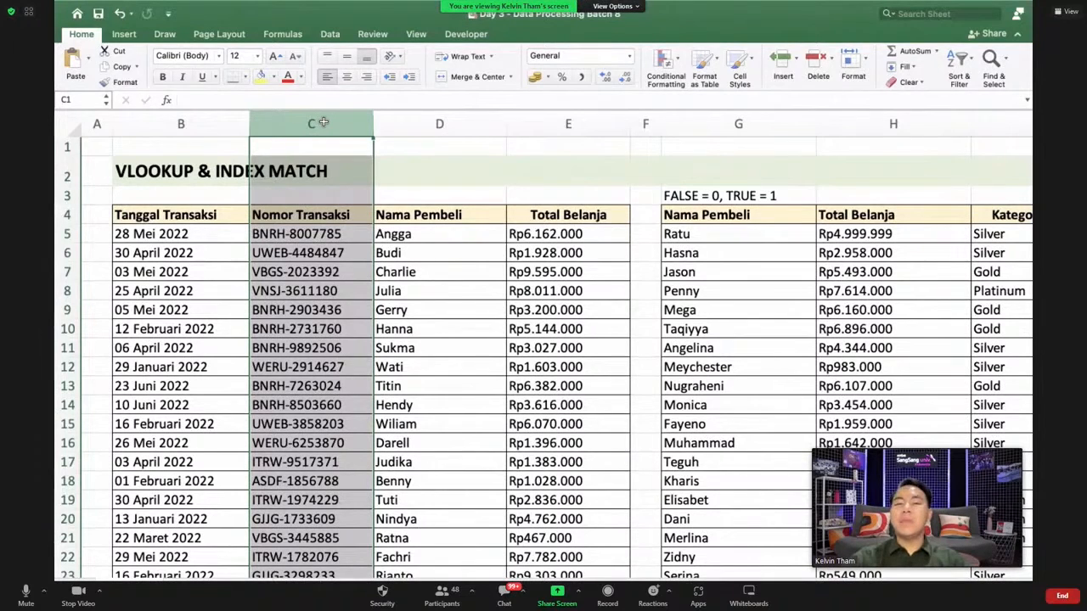
drag(417, 121, 338, 127)
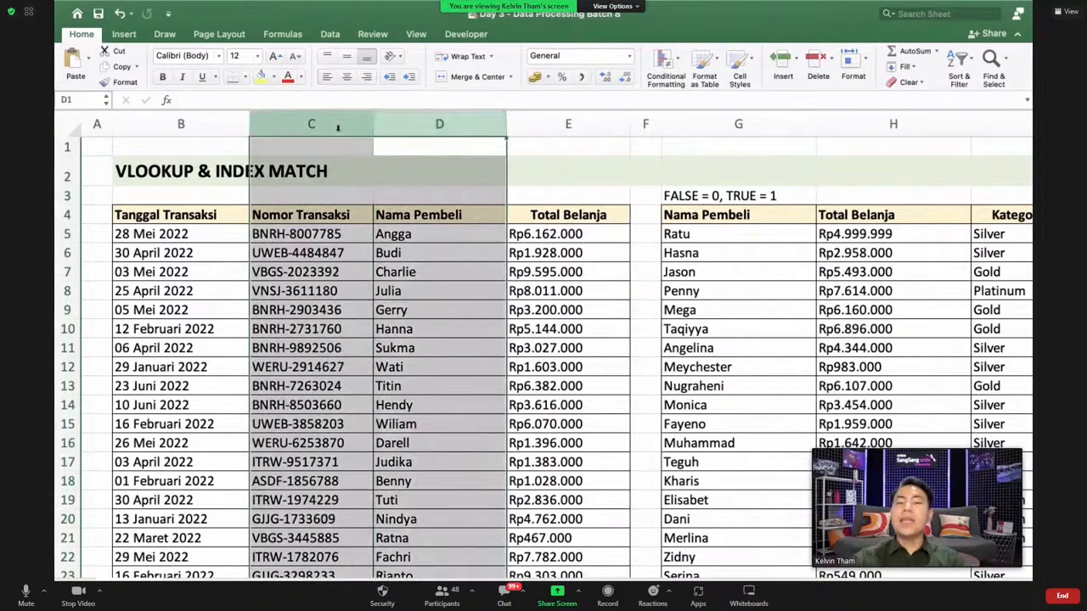
click(441, 116)
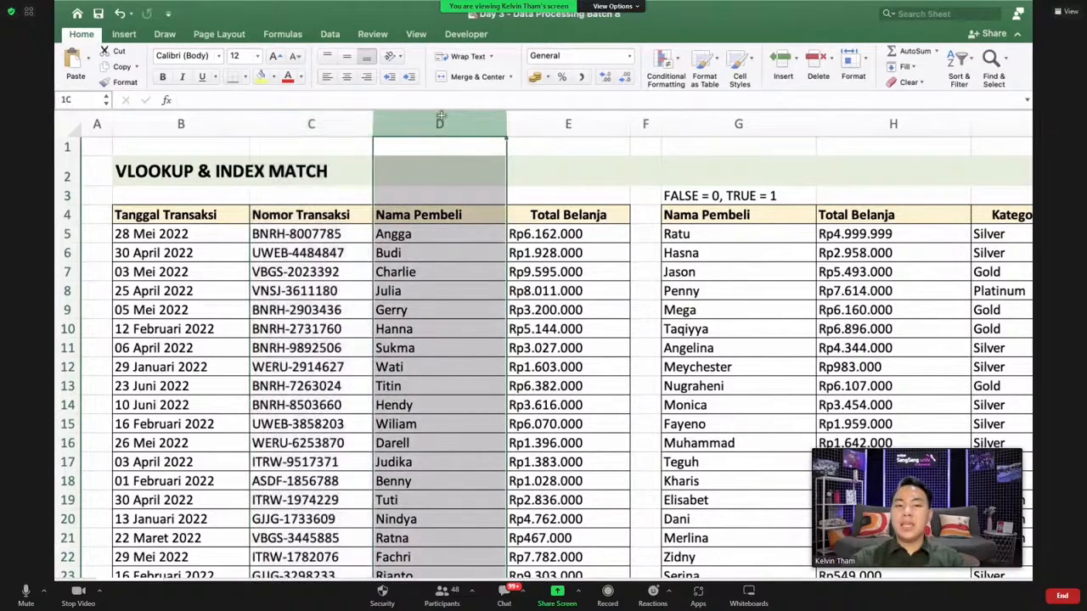
shift+click(531, 113)
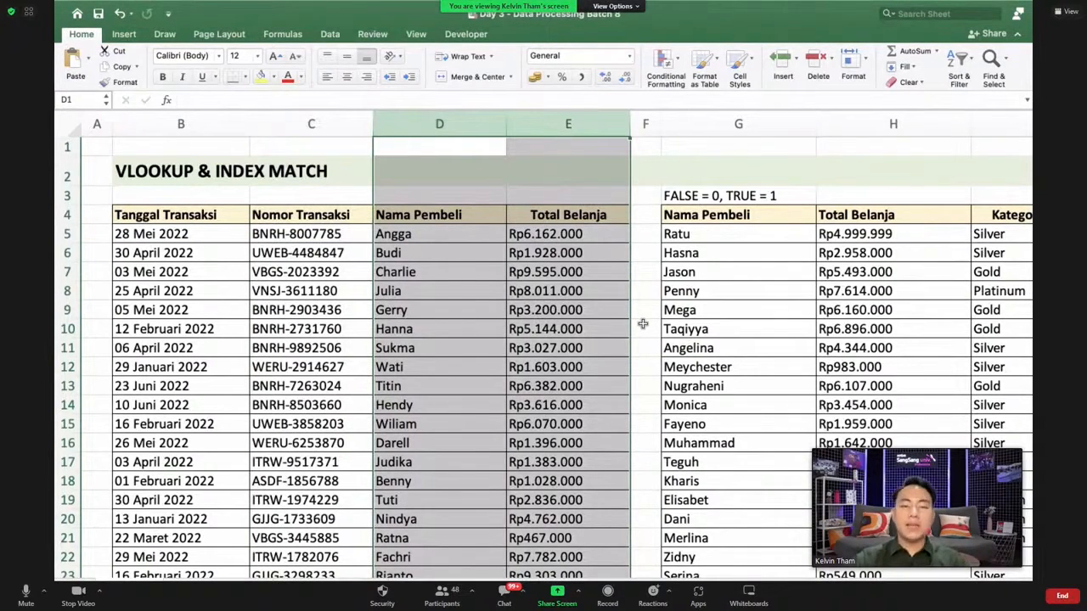
- Examine the empty Nomor Transaksi column of the second table and its neighbouring headers from Total Belanja onward
scroll(663, 281, right, 3)
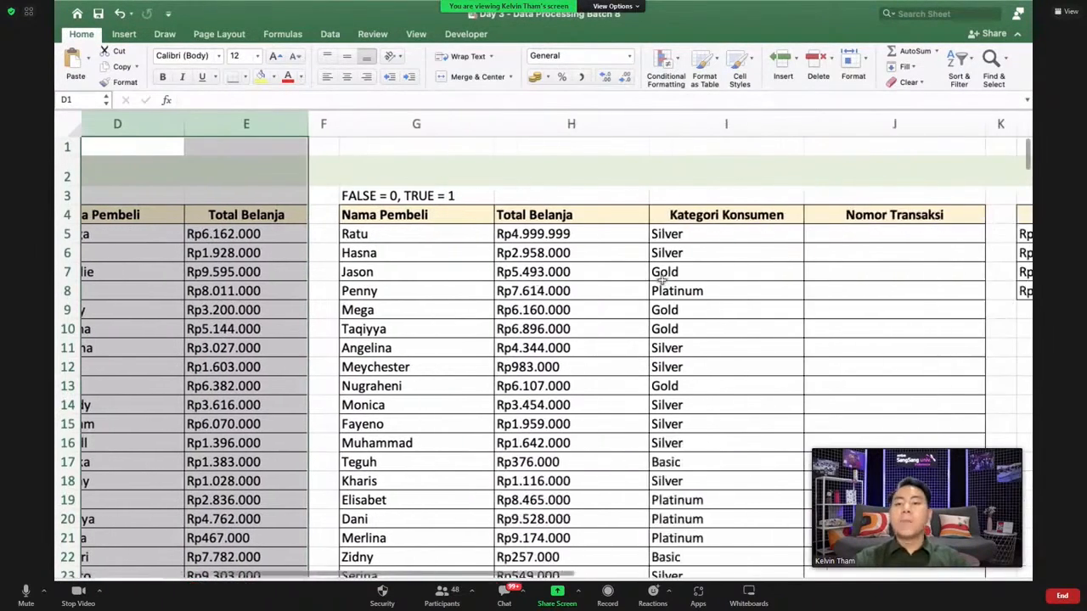
scroll(692, 254, right, 2)
scroll(698, 217, right, 3)
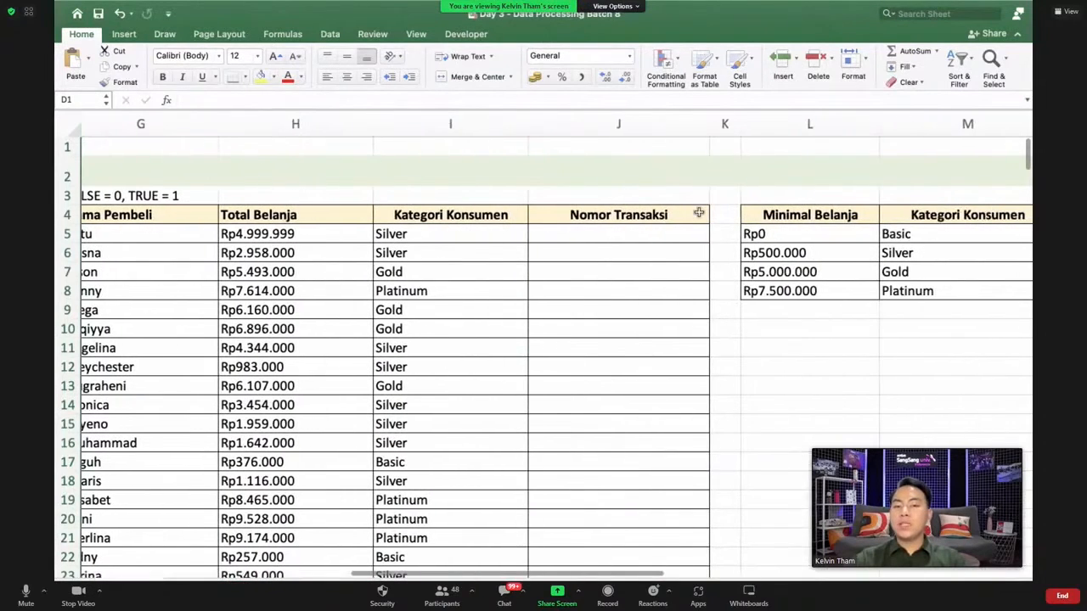
click(636, 233)
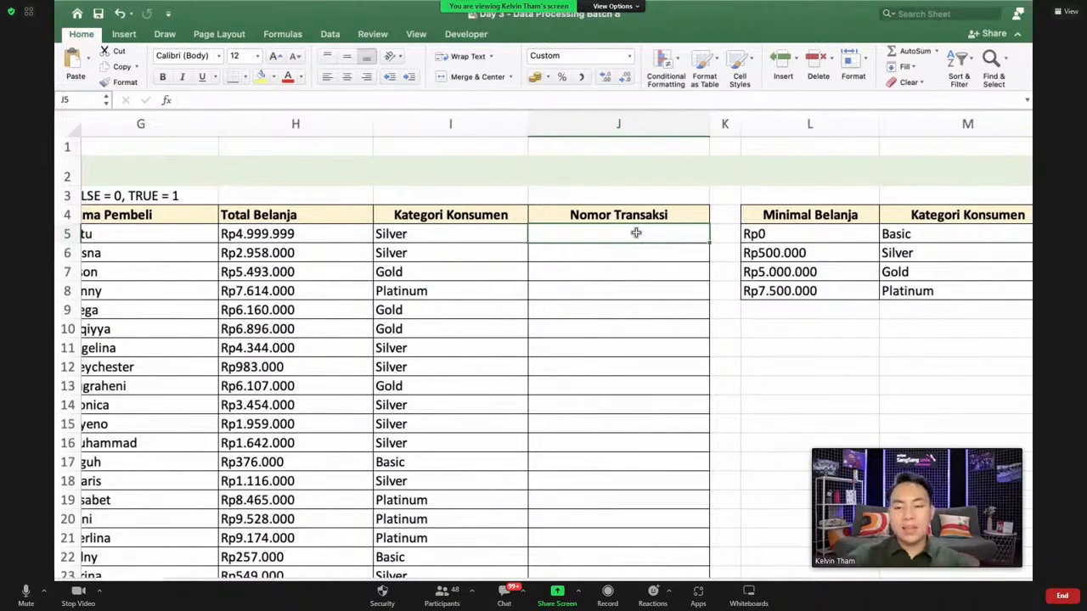
click(598, 122)
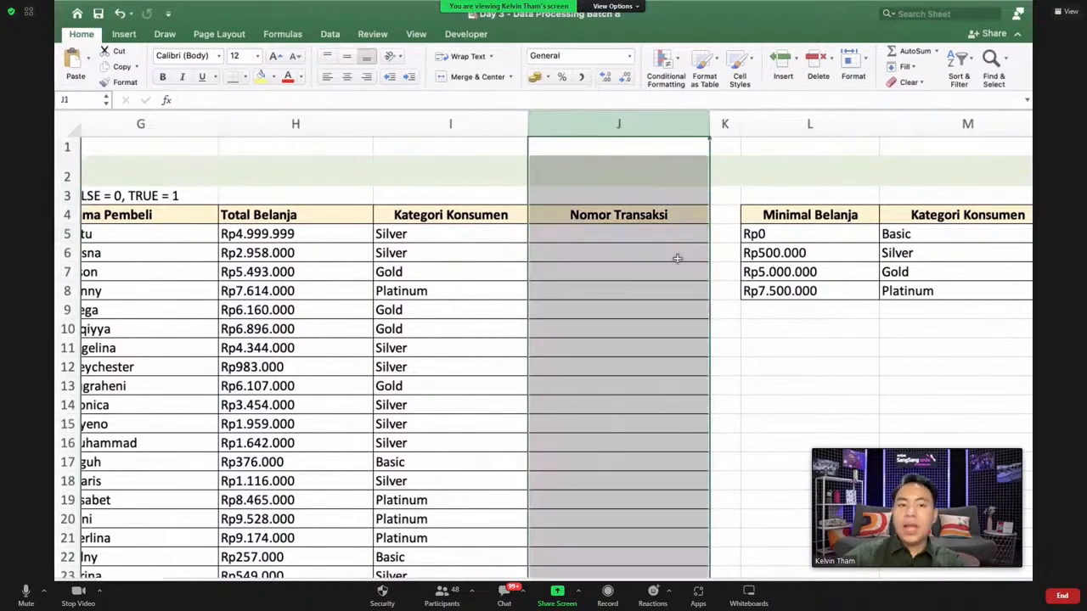
click(595, 238)
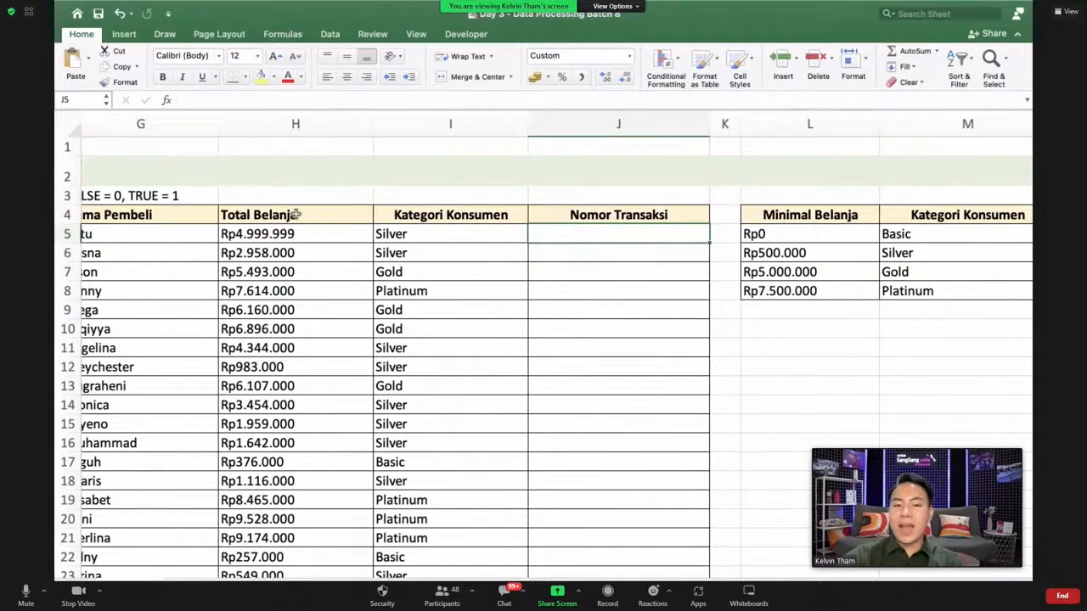
drag(296, 213, 575, 209)
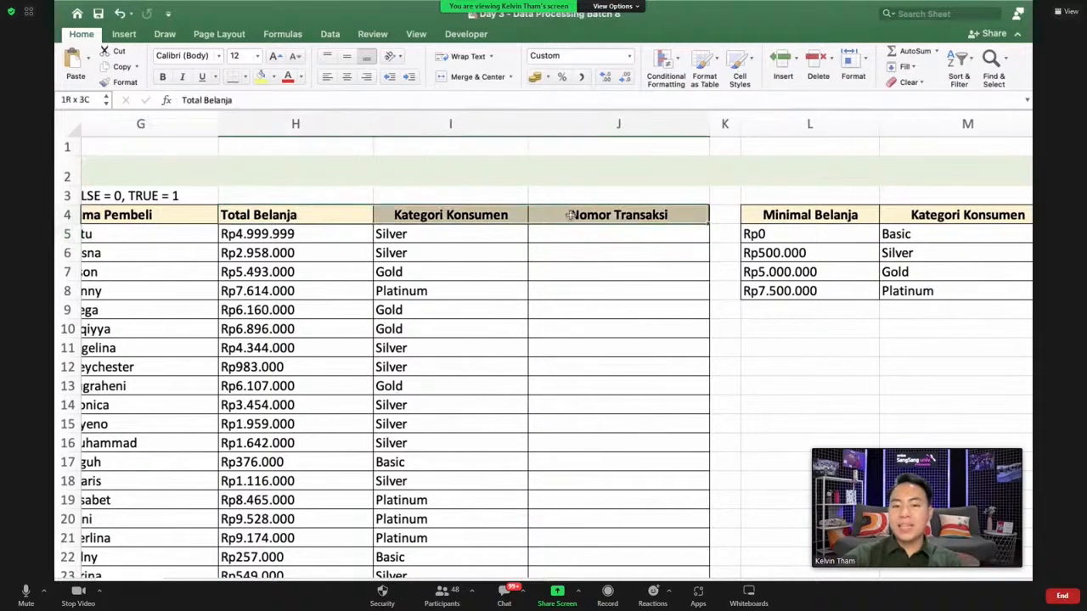
click(583, 117)
drag(599, 235, 614, 349)
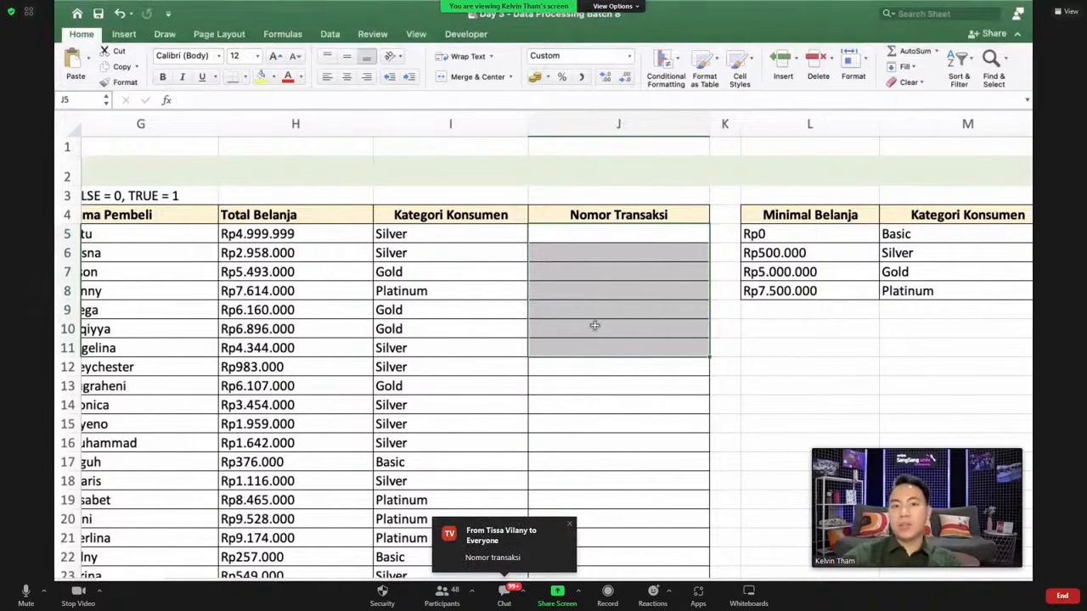
- Start an INDEX formula in J5 with the source Nomor Transaksi range as its absolute array $C$5:$C$287
click(573, 233)
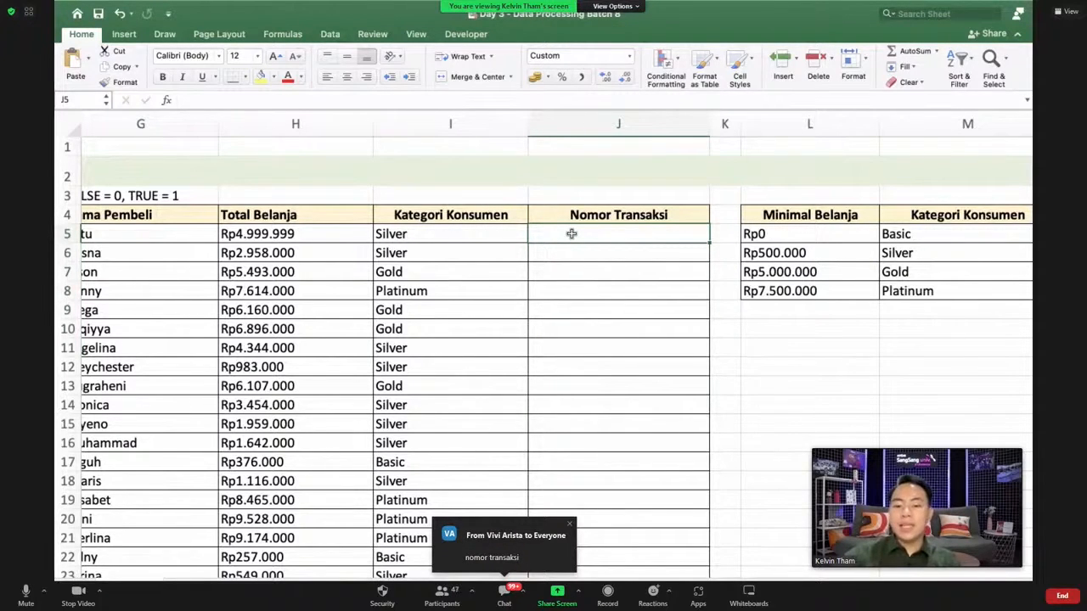
text(=ind)
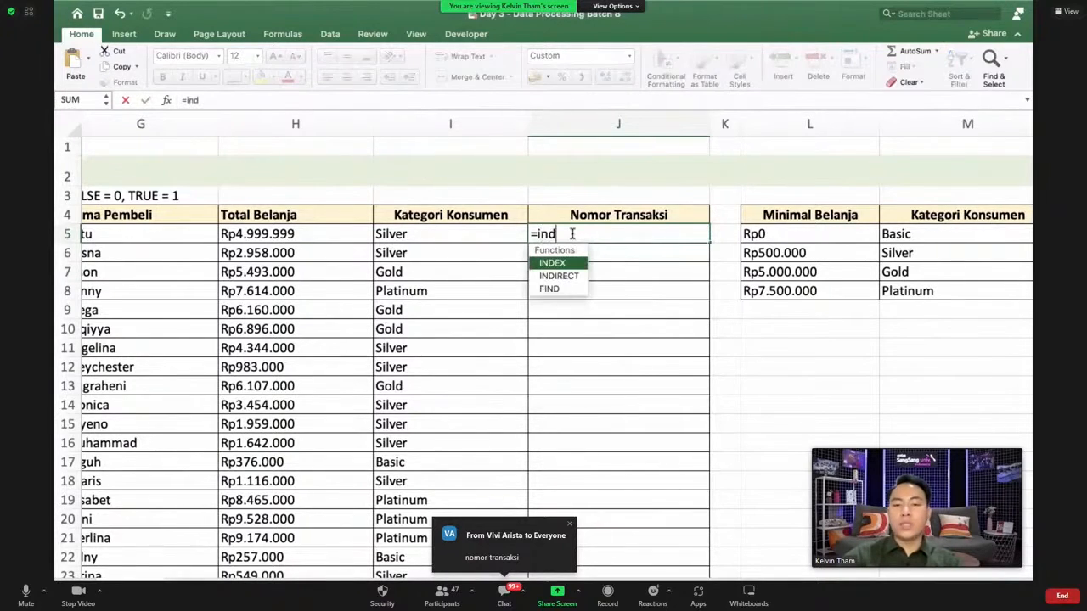
key(Tab)
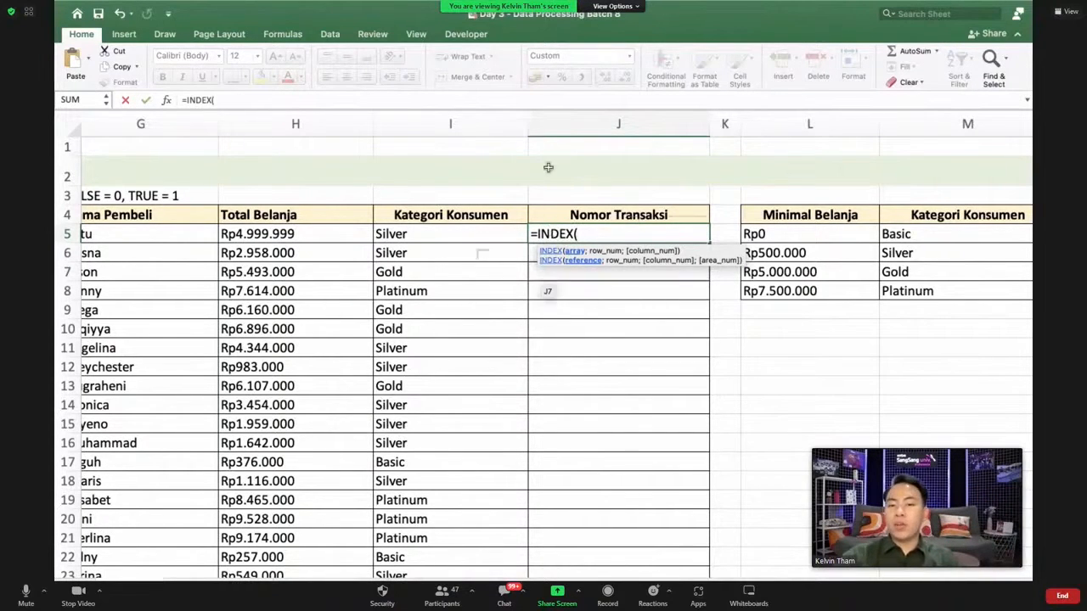
scroll(549, 293, left, 5)
scroll(551, 283, left, 5)
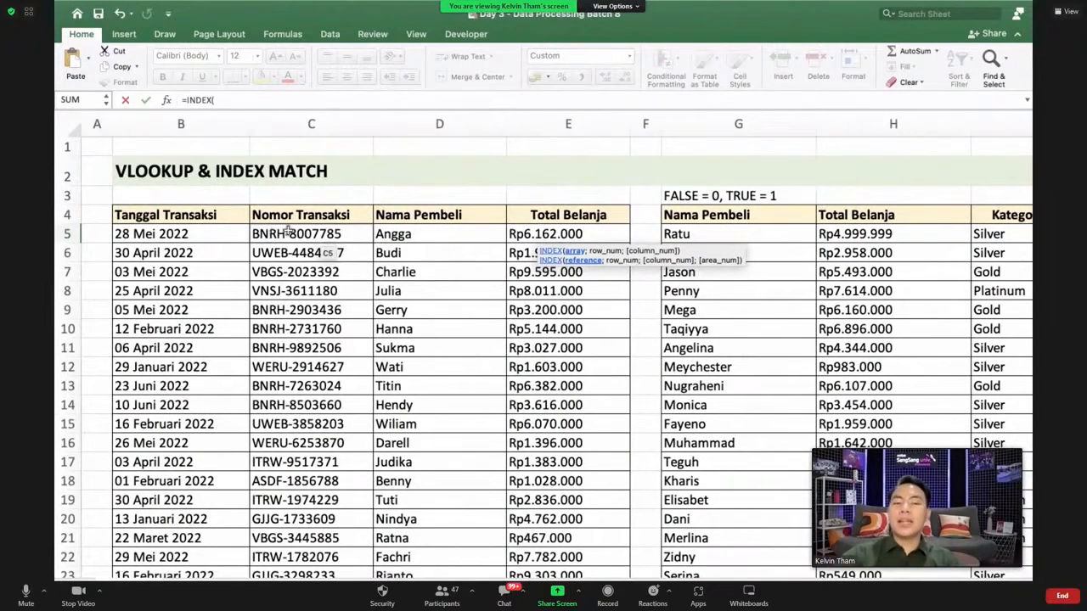
click(316, 234)
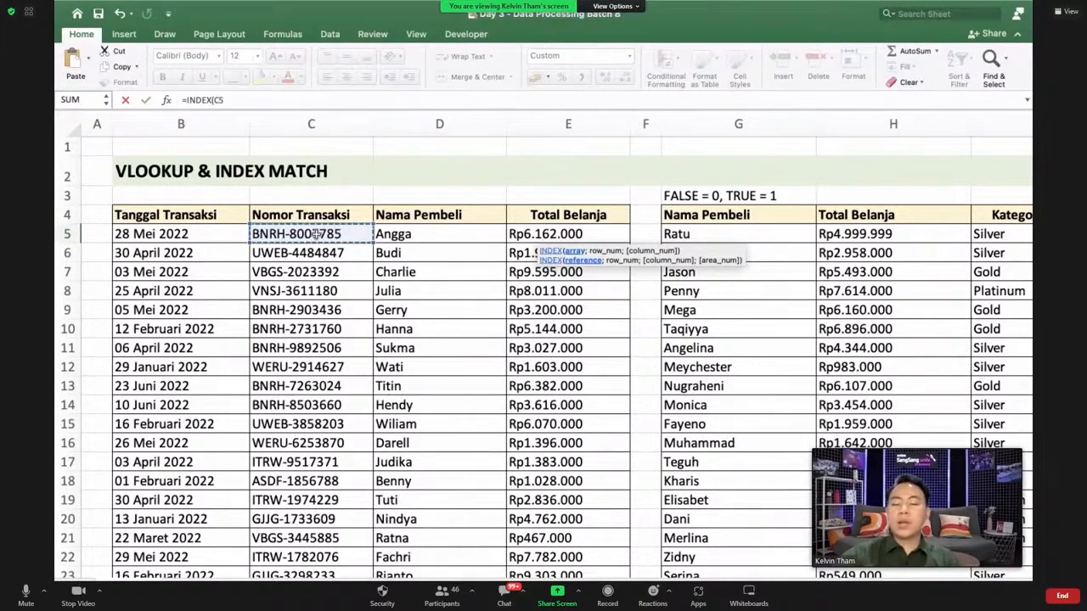
key(ctrl+shift+Down)
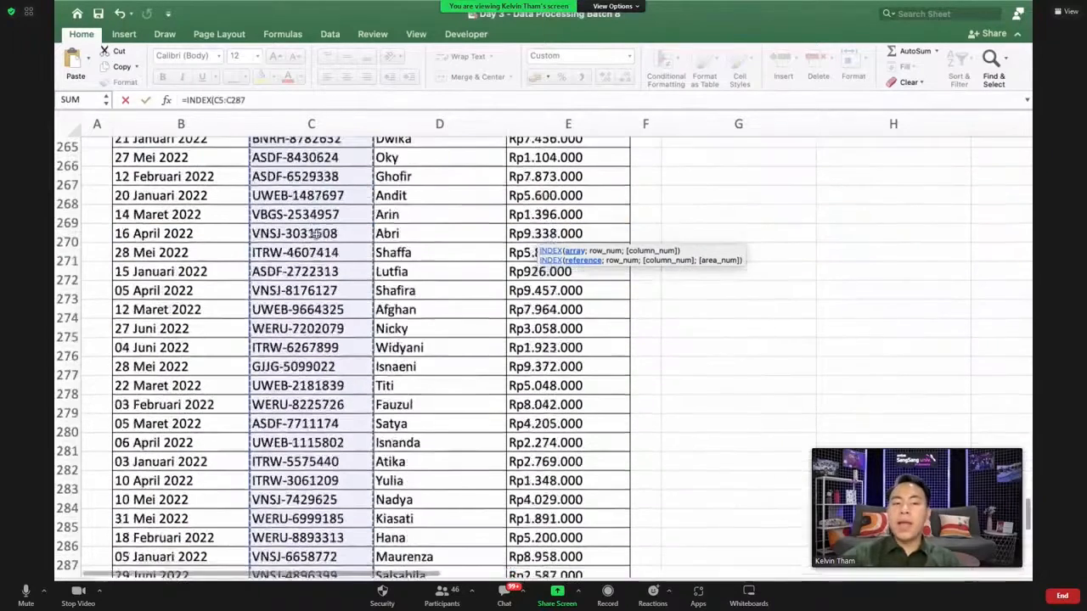
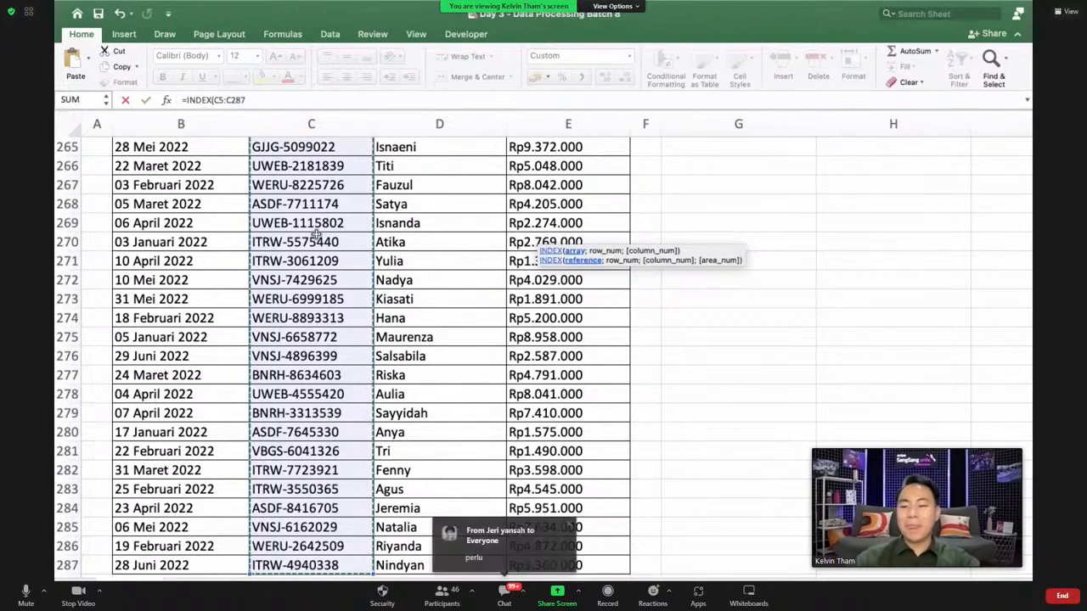
key(F4)
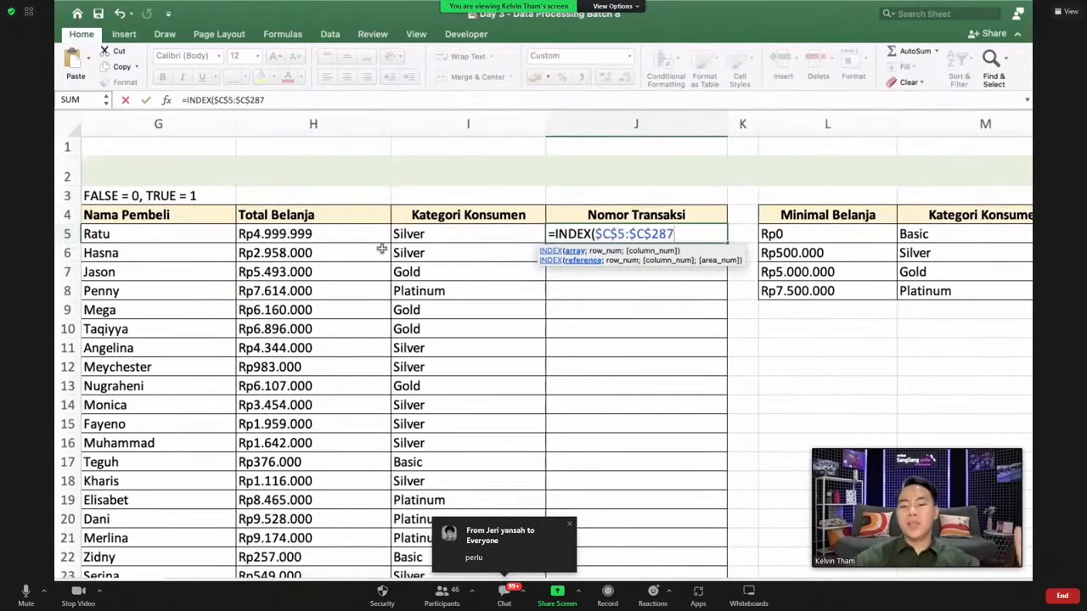
- Nest a MATCH function as the row_num argument of the INDEX formula in J5
scroll(490, 355, right, 3)
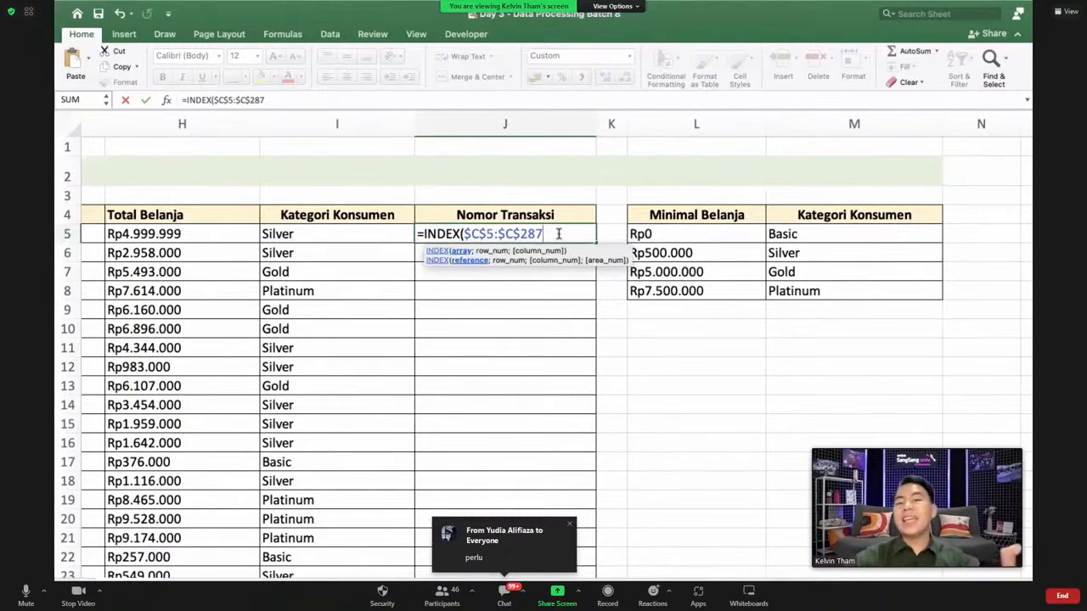
scroll(594, 436, right, 2)
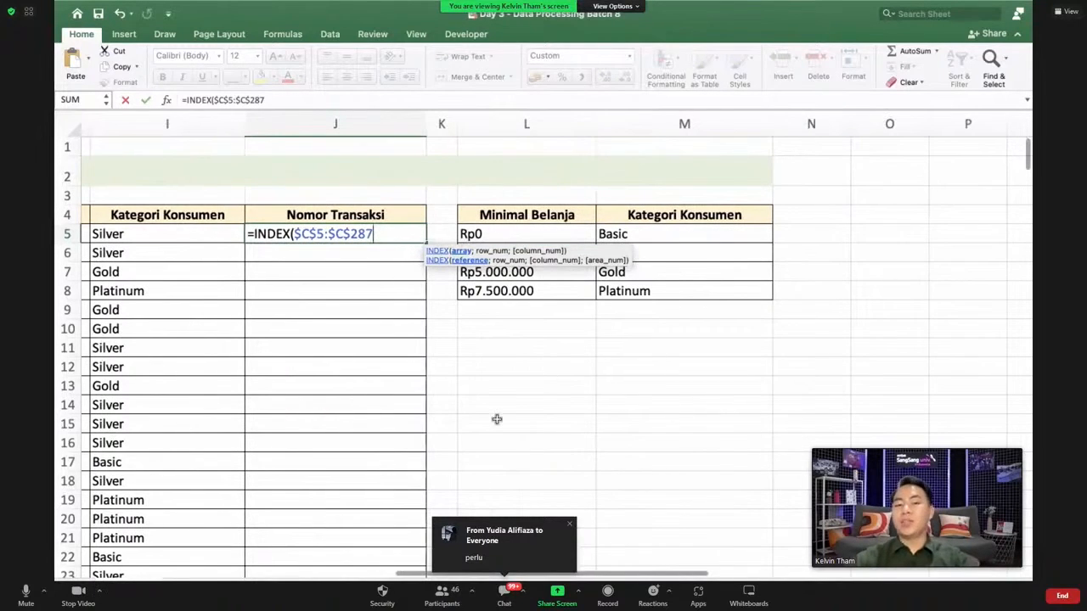
scroll(497, 419, left, 1)
scroll(497, 419, left, 3)
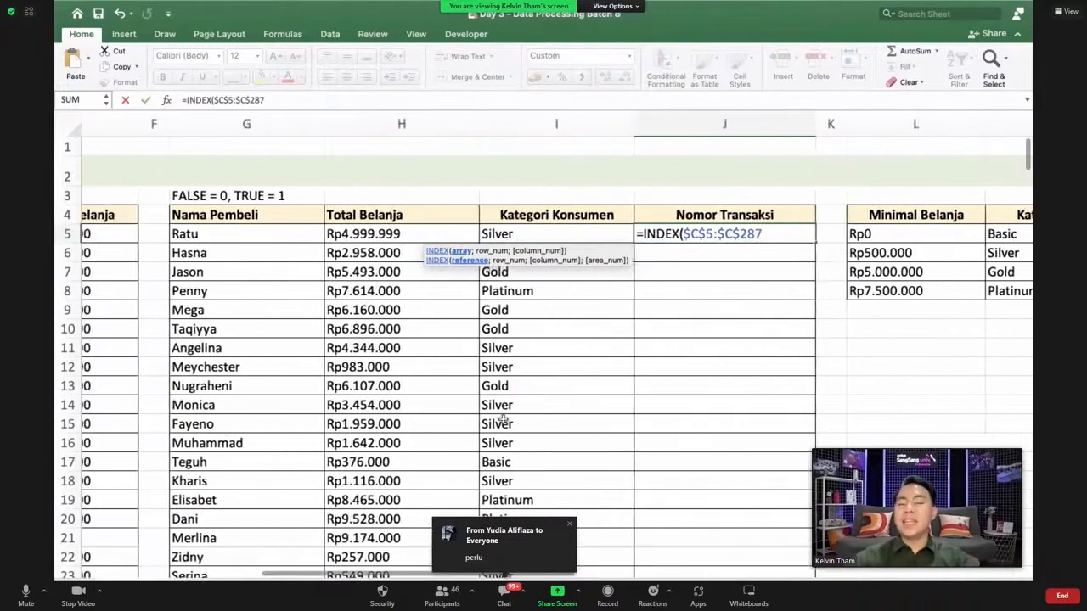
scroll(575, 415, right, 3)
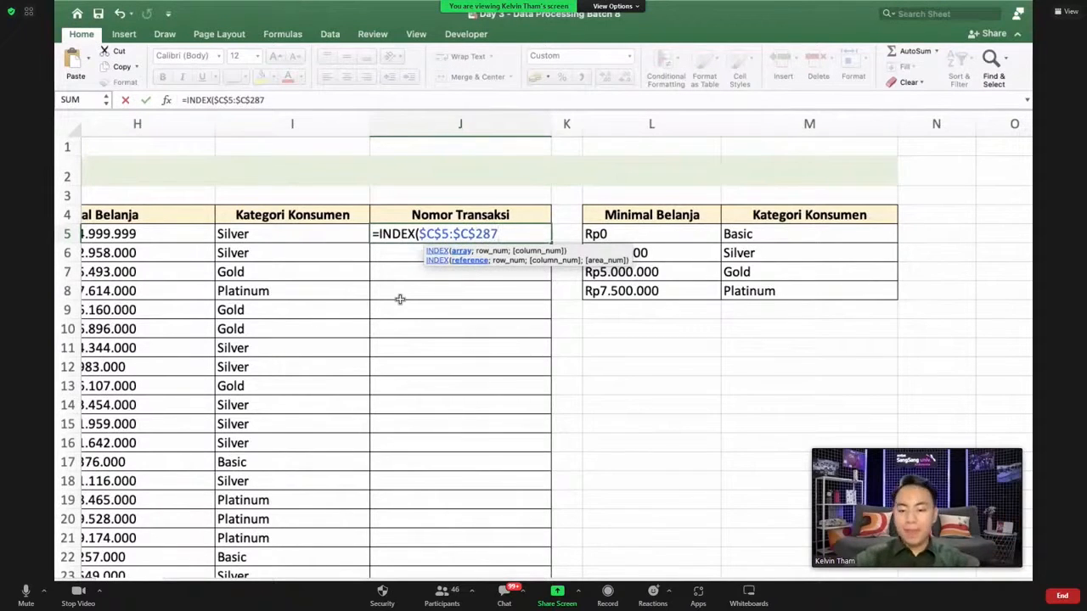
text(;)
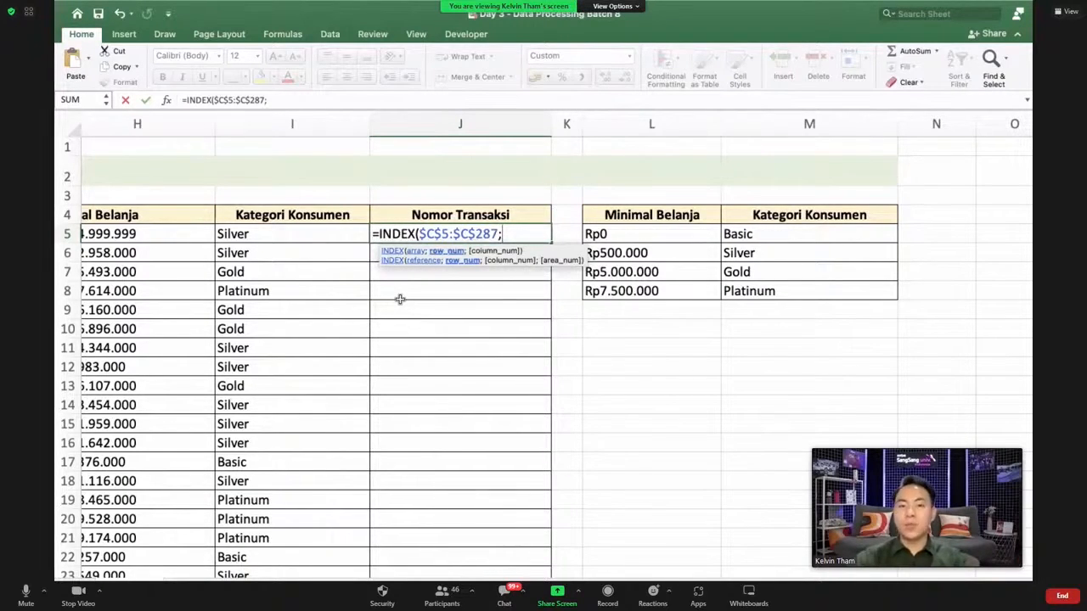
text(matc)
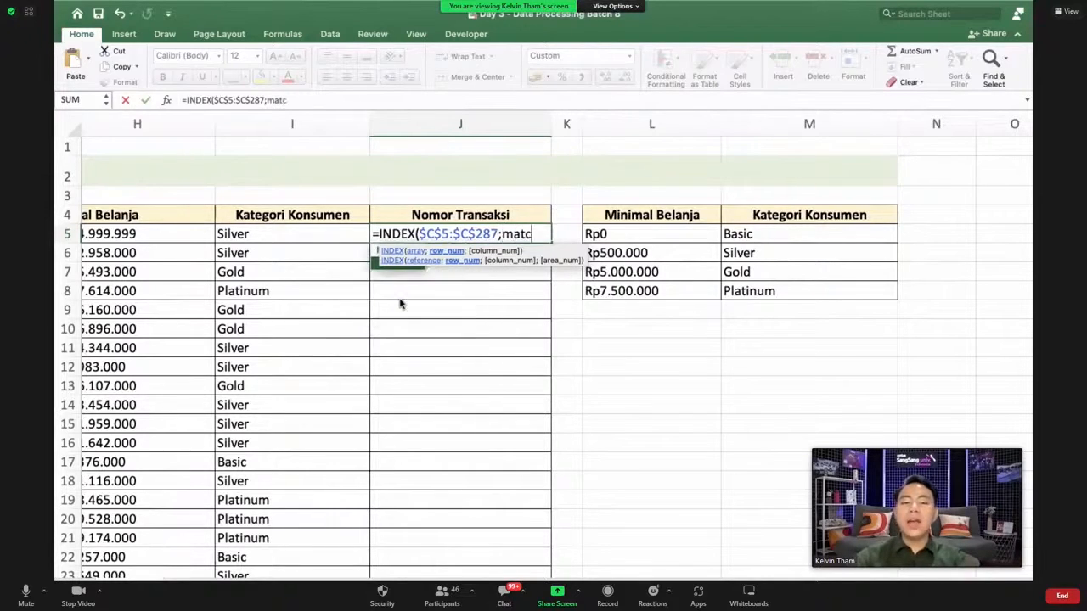
text(h)
key(Tab)
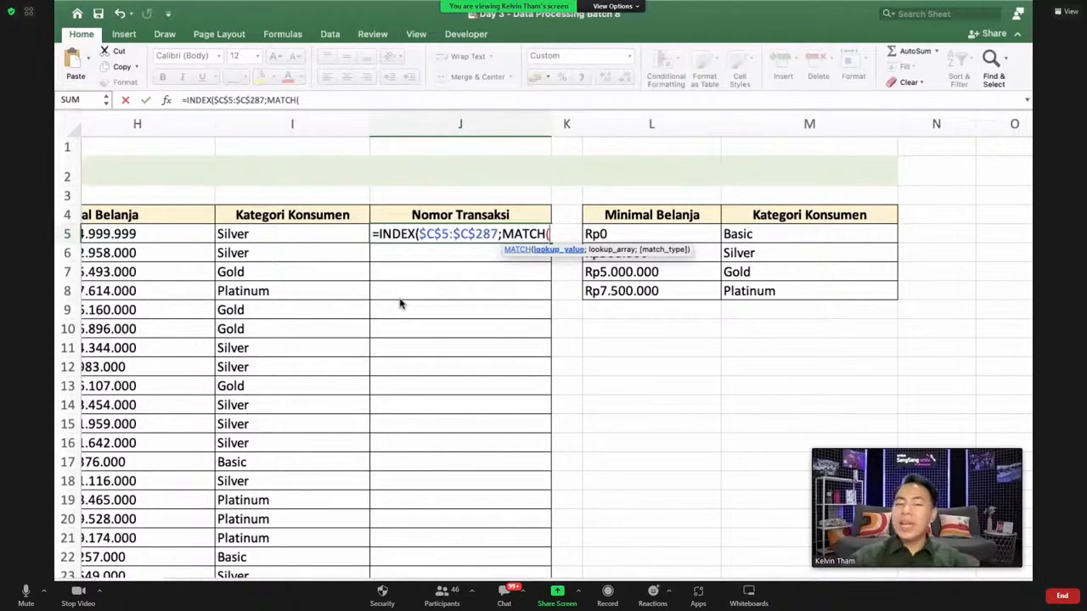
- Set the Nama Pembeli cell G5 as MATCH's lookup value, followed by a semicolon separator for the lookup array
scroll(401, 304, left, 3)
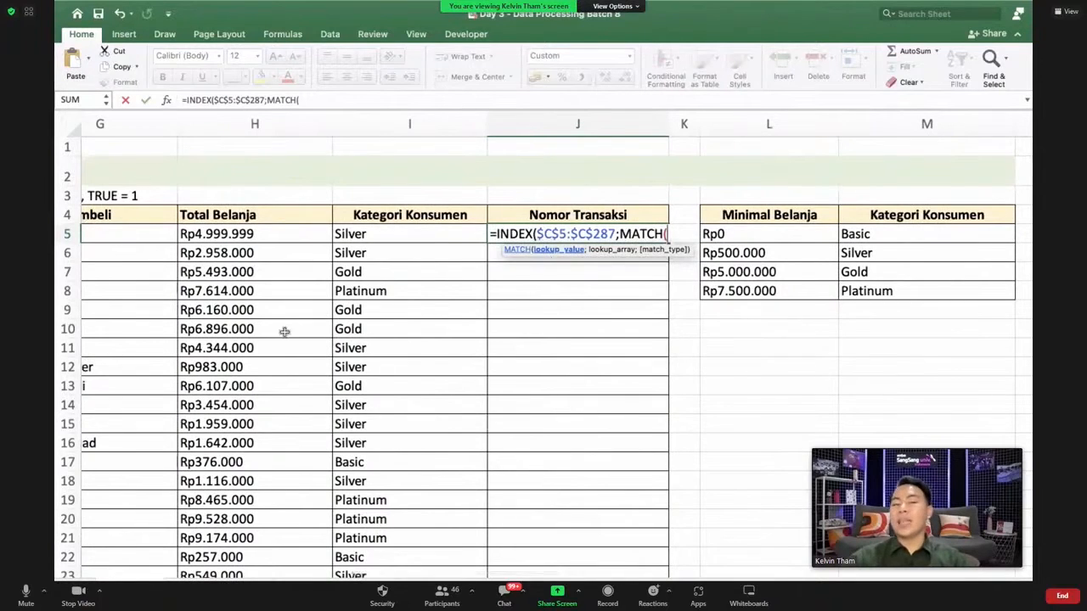
scroll(284, 332, left, 3)
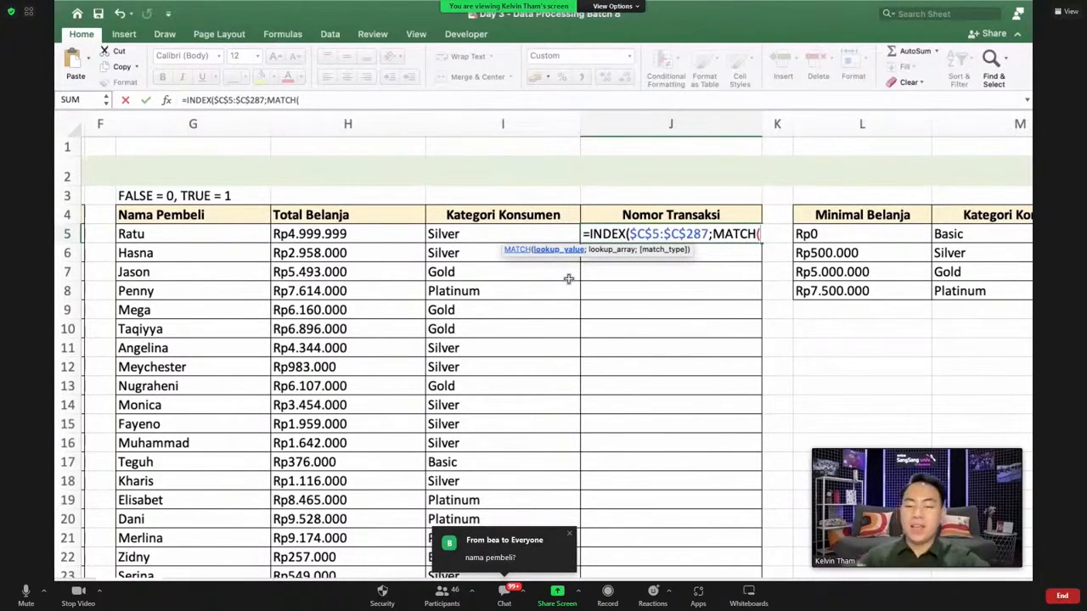
click(173, 235)
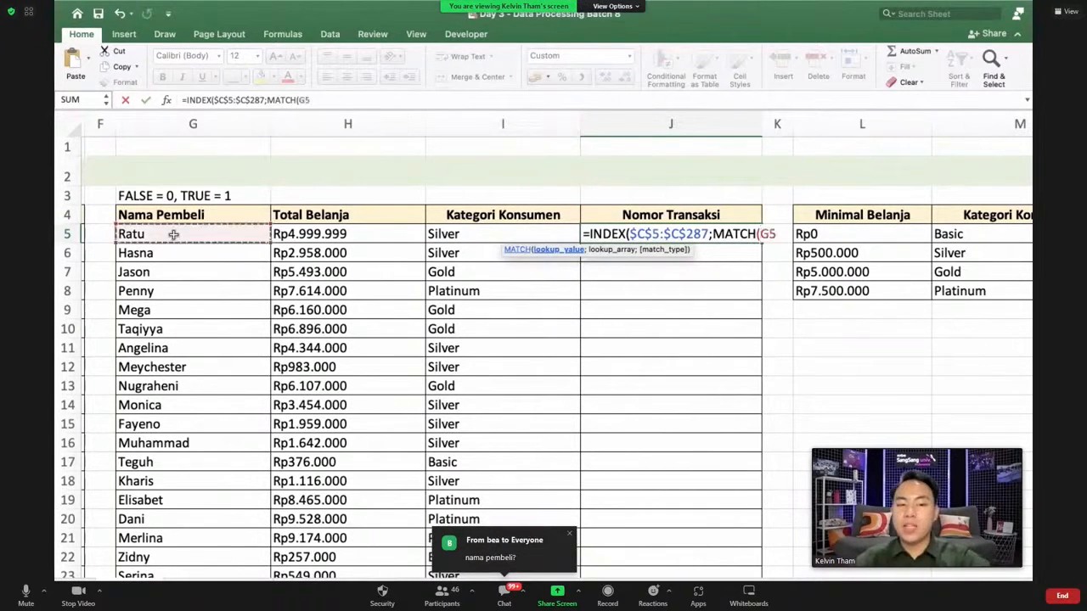
text(;)
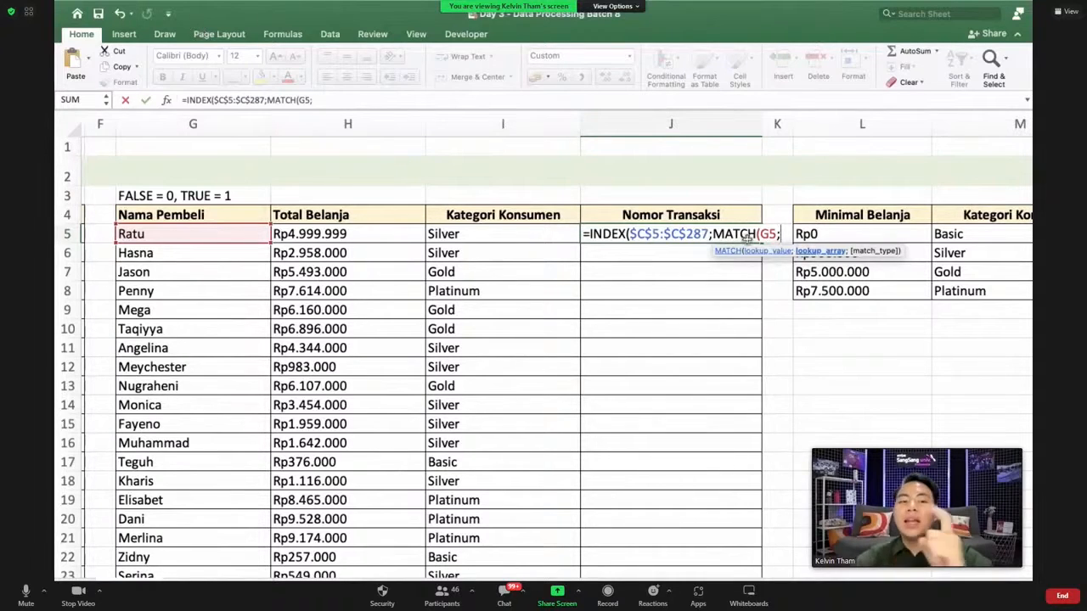
click(774, 238)
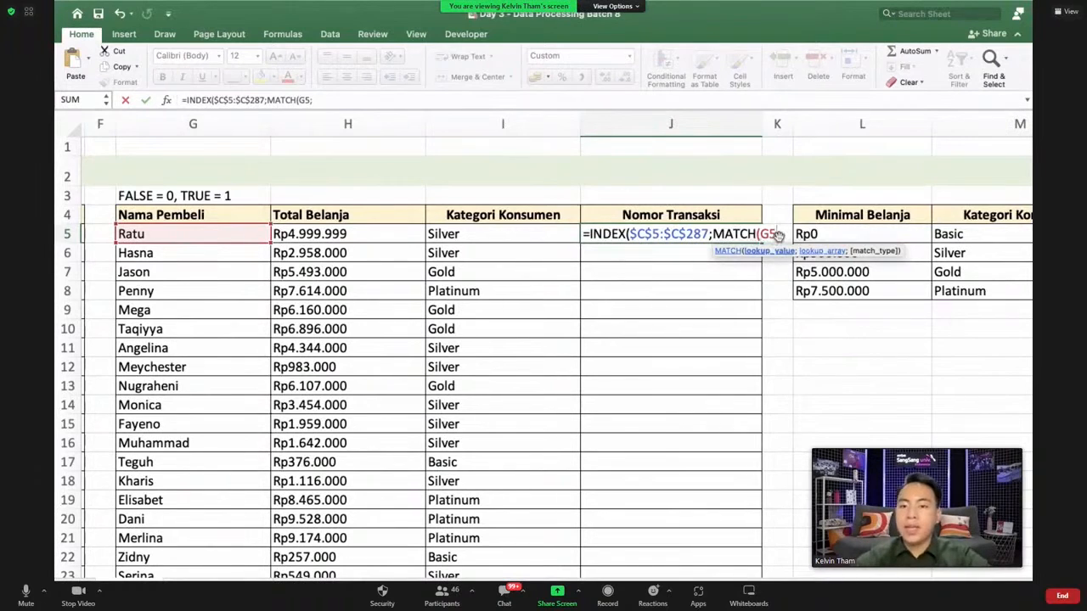
- Set MATCH's lookup array in the J5 formula to the source Nama Pembeli range as the absolute reference $D$5:$D$287
click(779, 236)
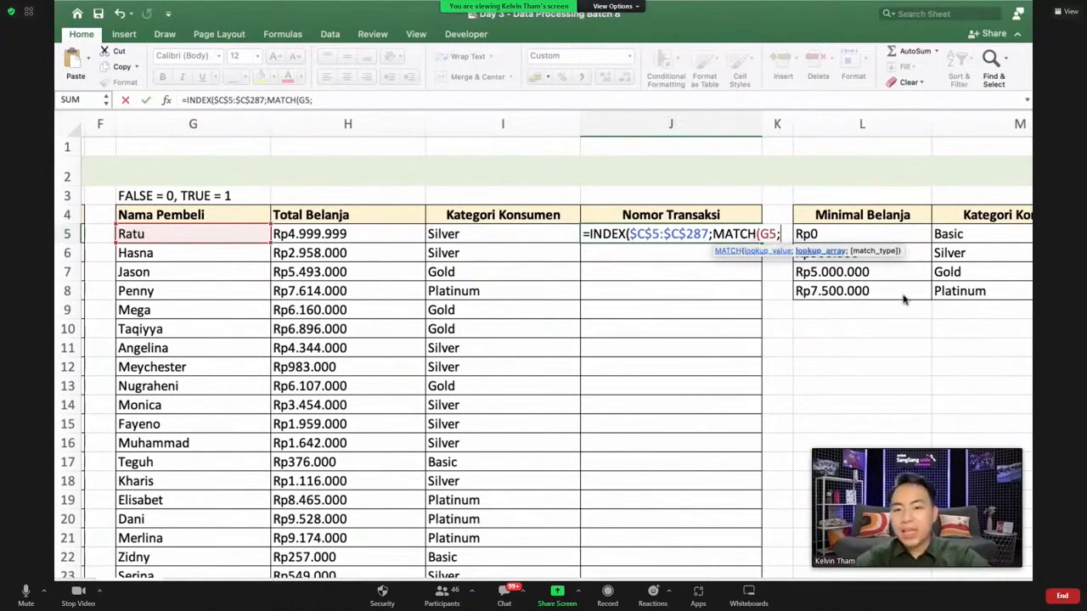
scroll(319, 389, left, 10)
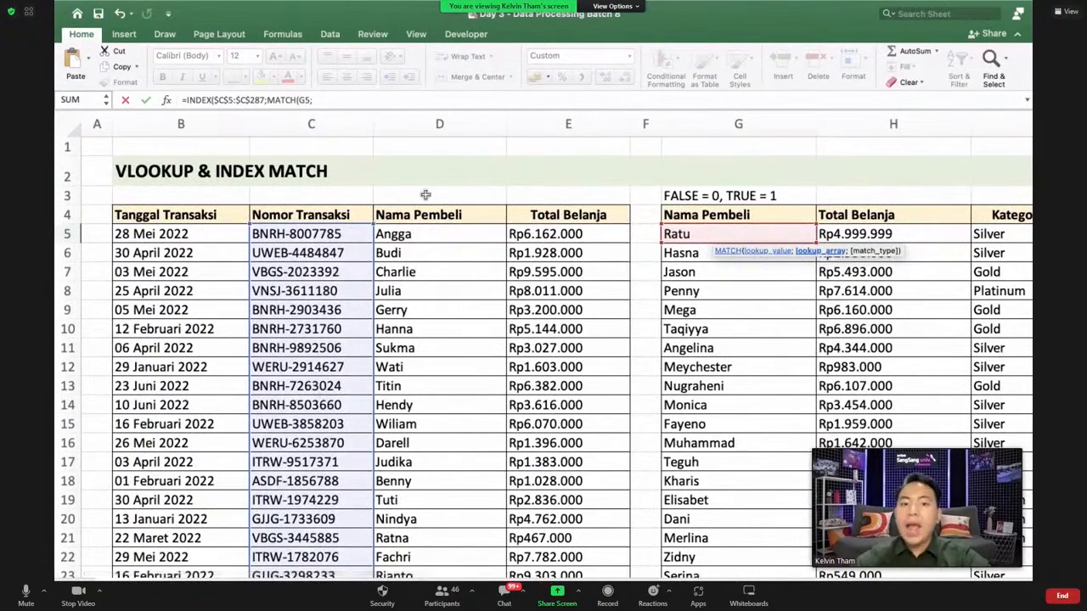
drag(394, 234, 485, 424)
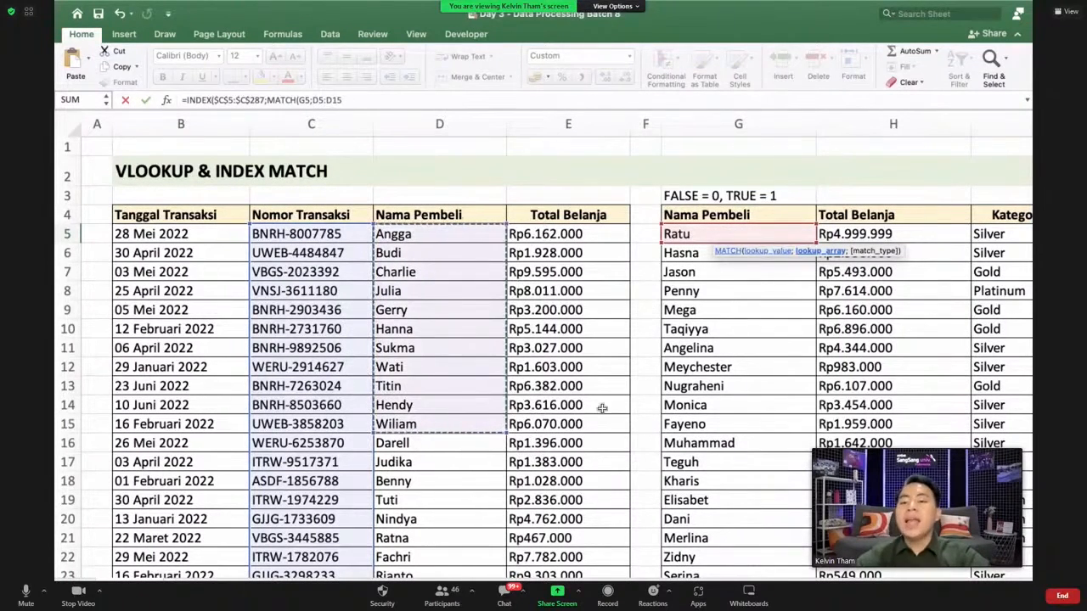
scroll(629, 317, right, 3)
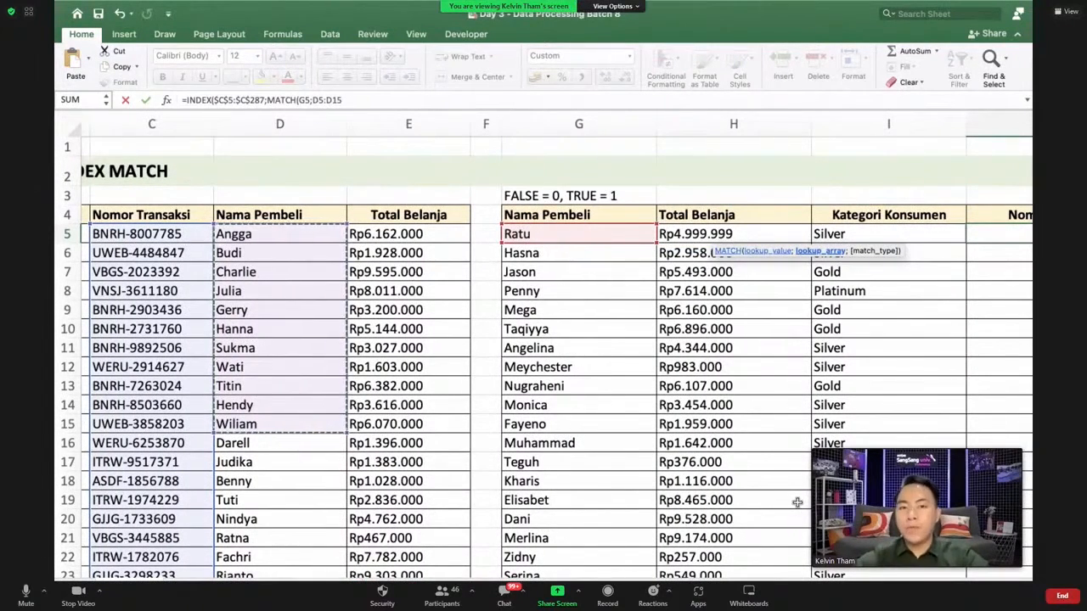
click(231, 235)
key(BackSpace)
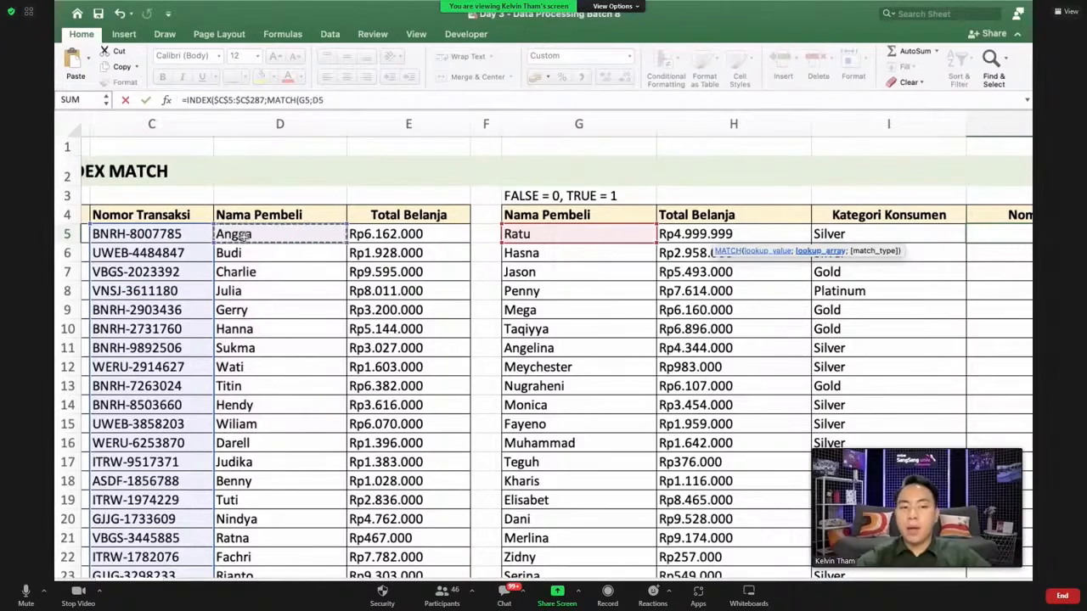
key(ctrl+shift+Down)
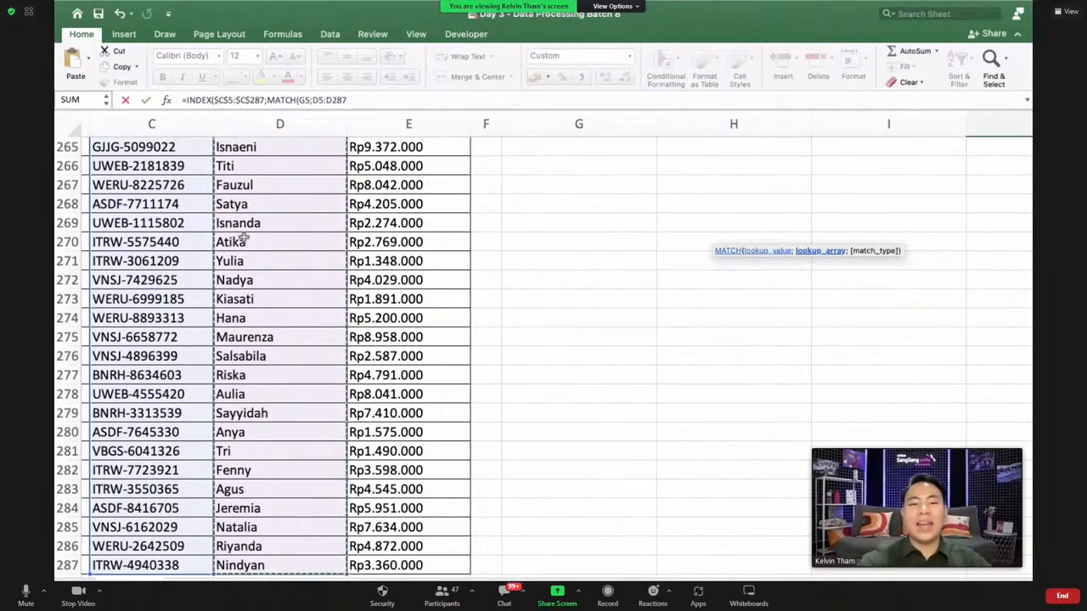
key(F4)
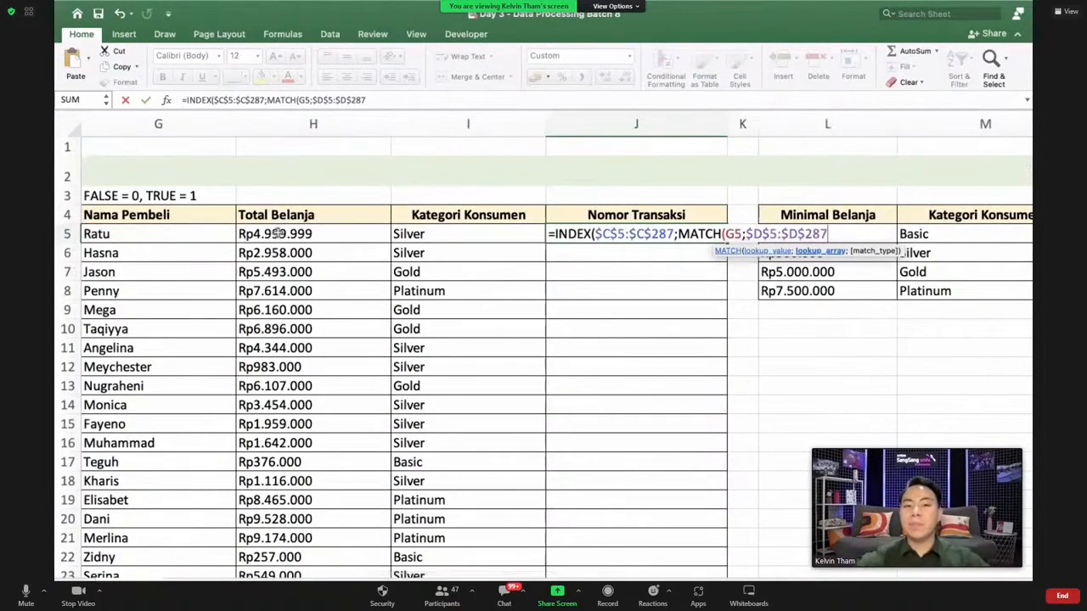
- Give MATCH the exact-match type 0, close both functions and commit the INDEX MATCH formula in J5
click(388, 99)
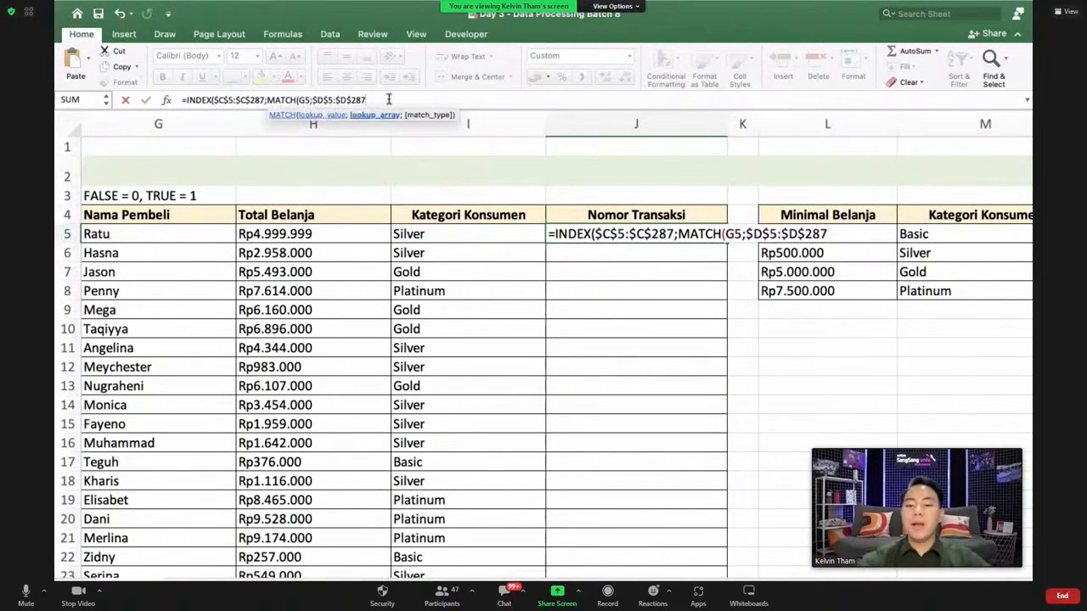
text(;)
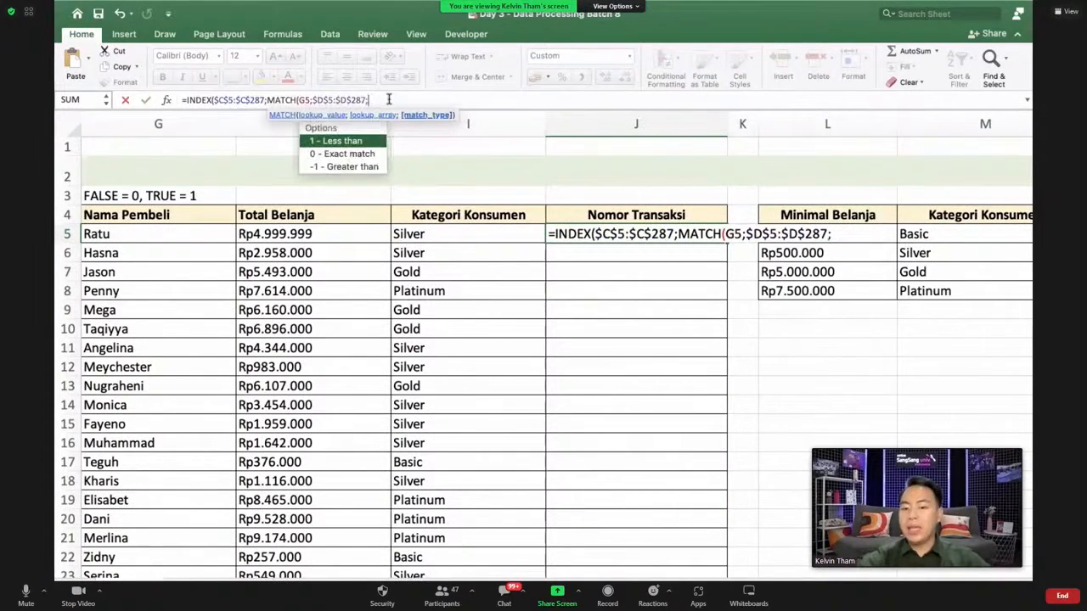
text(0)
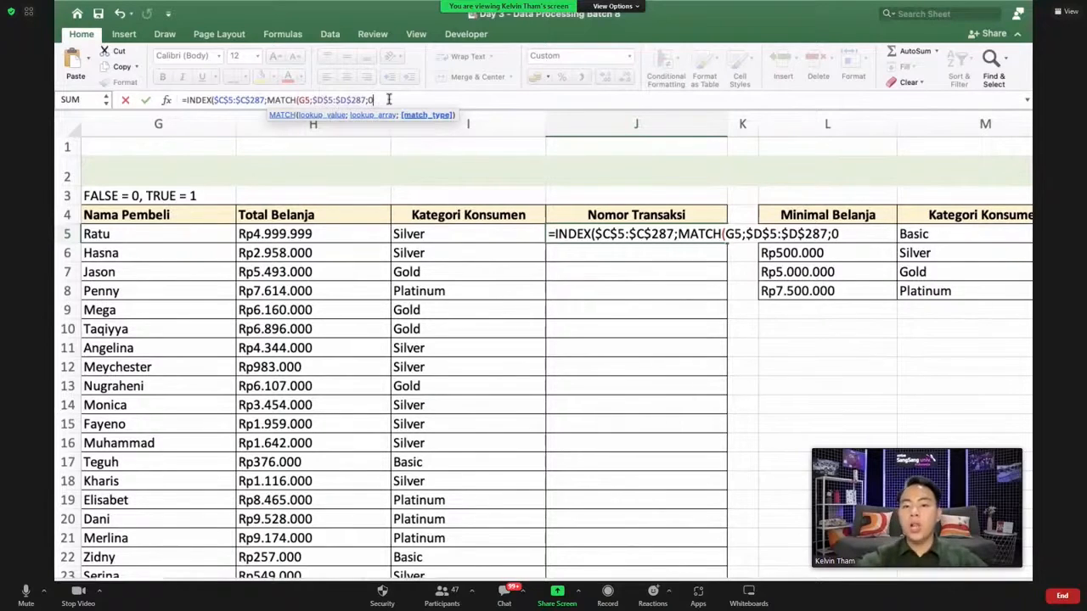
text()))
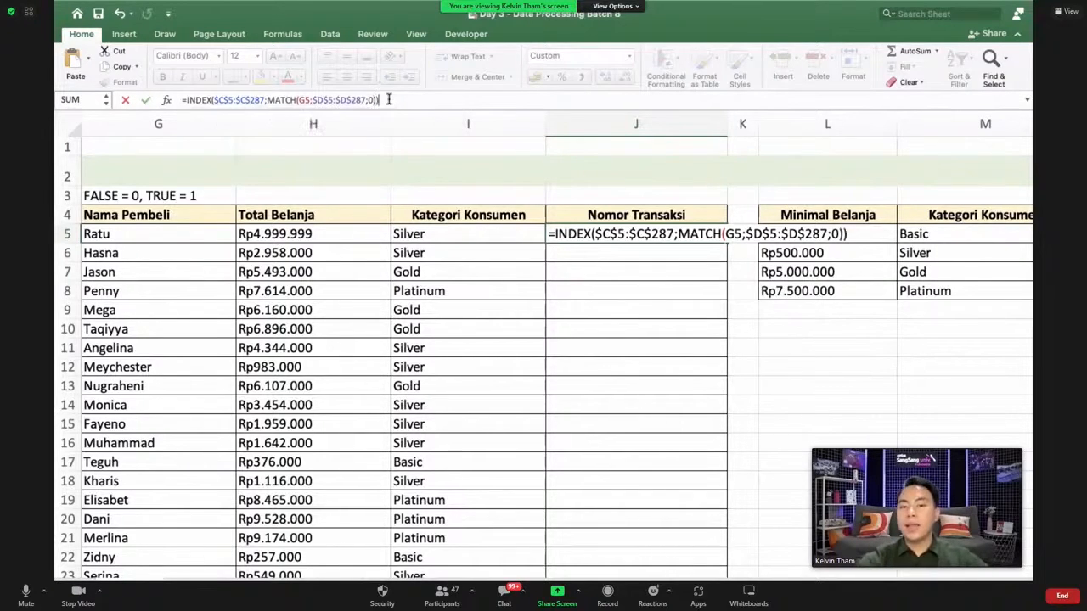
key(Return)
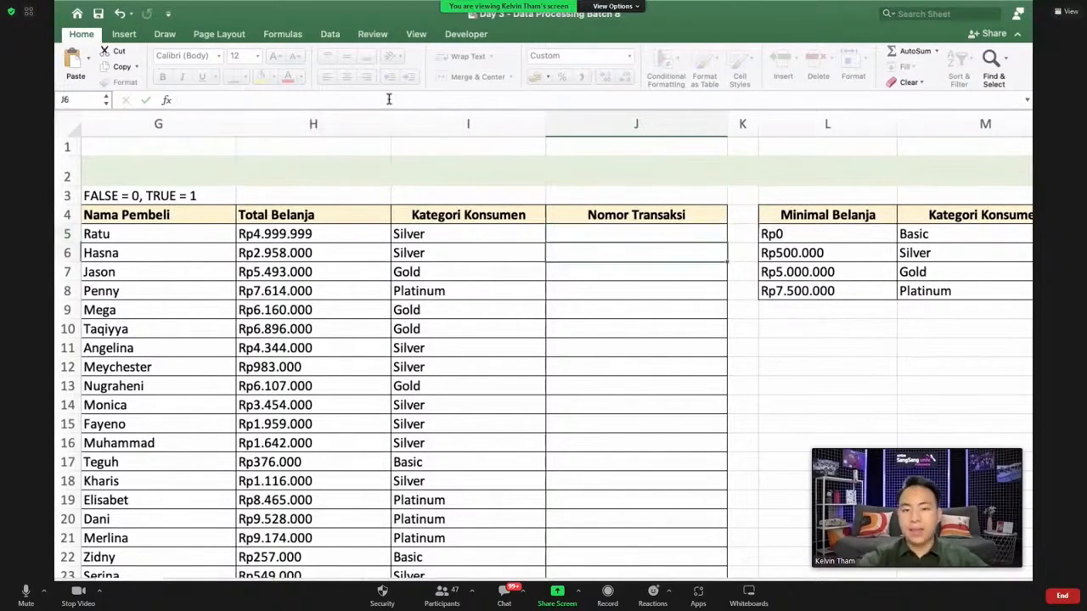
- Fill the INDEX MATCH formula from J5 down the whole Nomor Transaksi column of the second table
scroll(649, 247, right, 3)
click(575, 235)
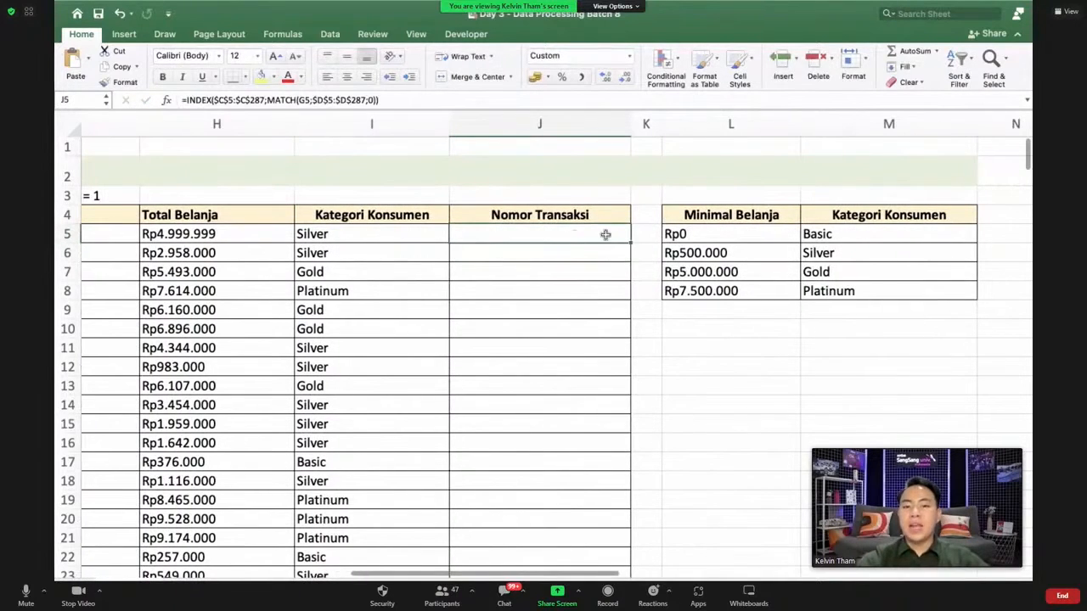
double_click(632, 242)
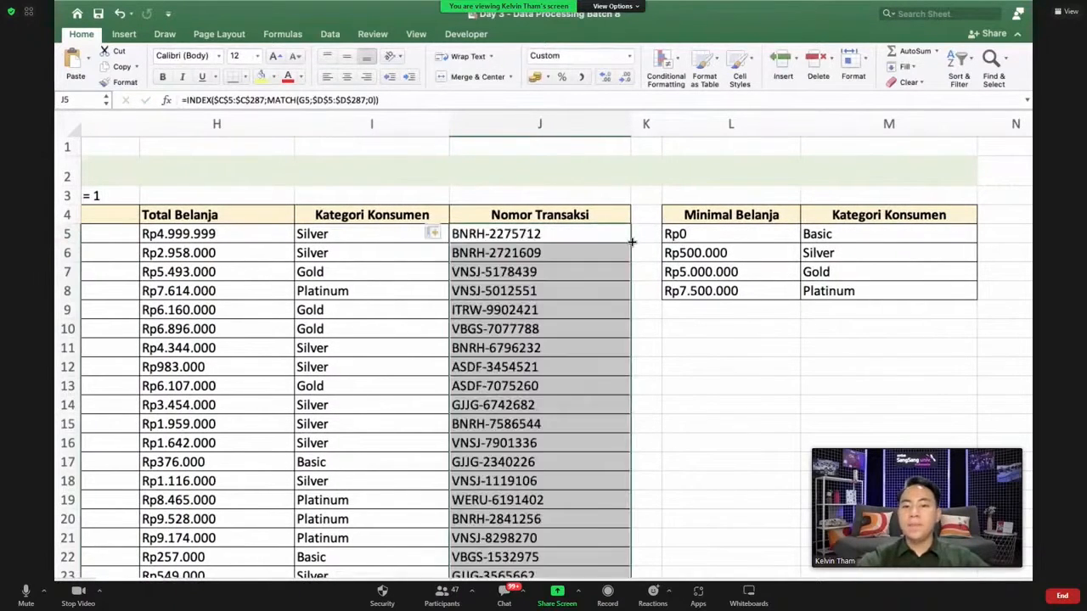
click(570, 299)
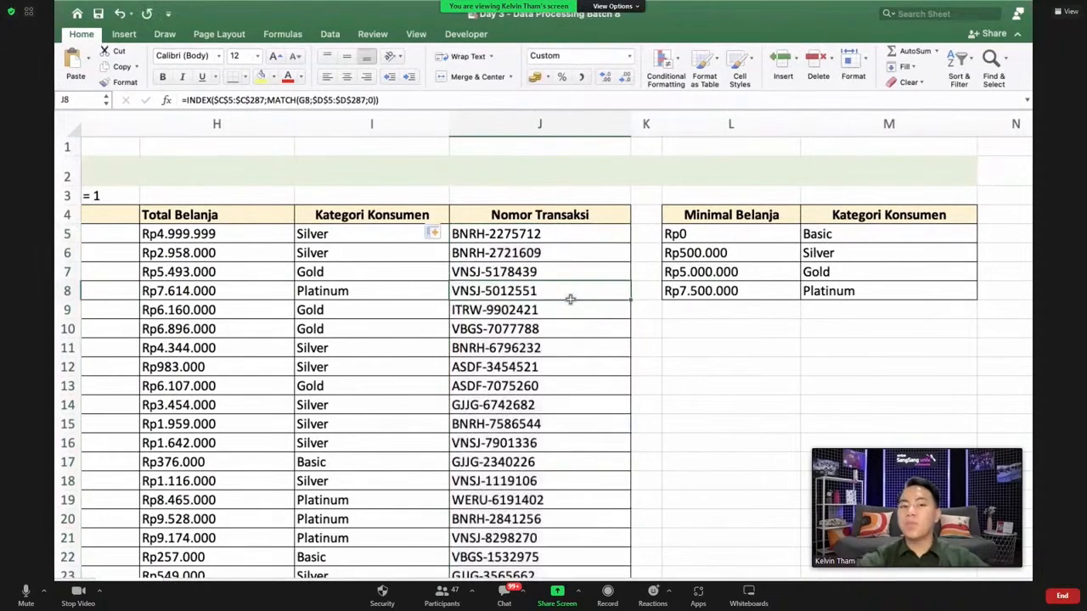
- Copy the complete INDEX MATCH formula text from J5 and post it in the meeting chat
click(550, 235)
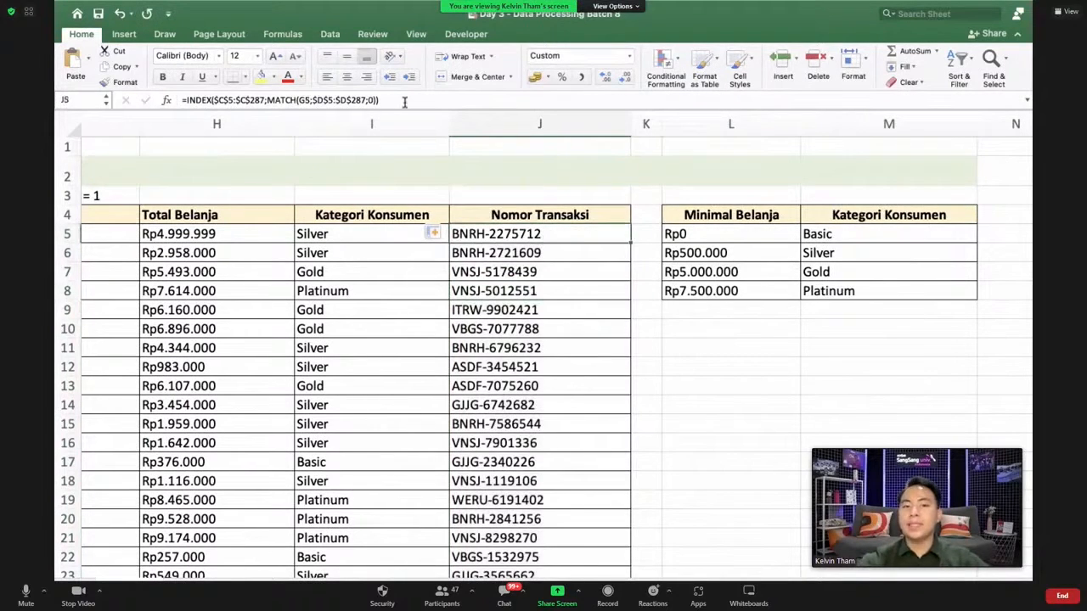
drag(404, 102, 156, 111)
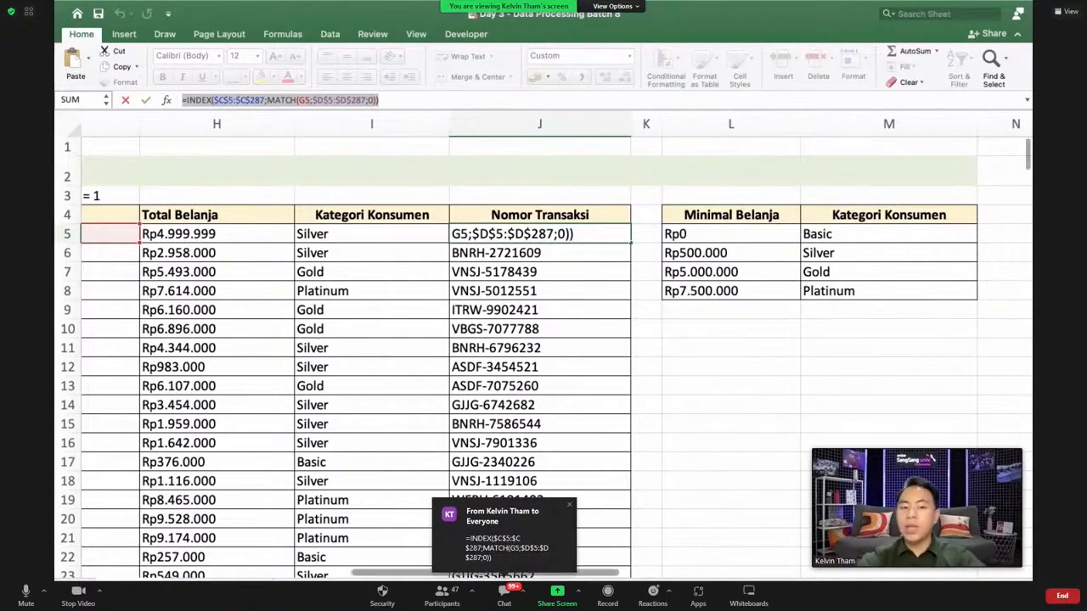
click(204, 586)
click(132, 586)
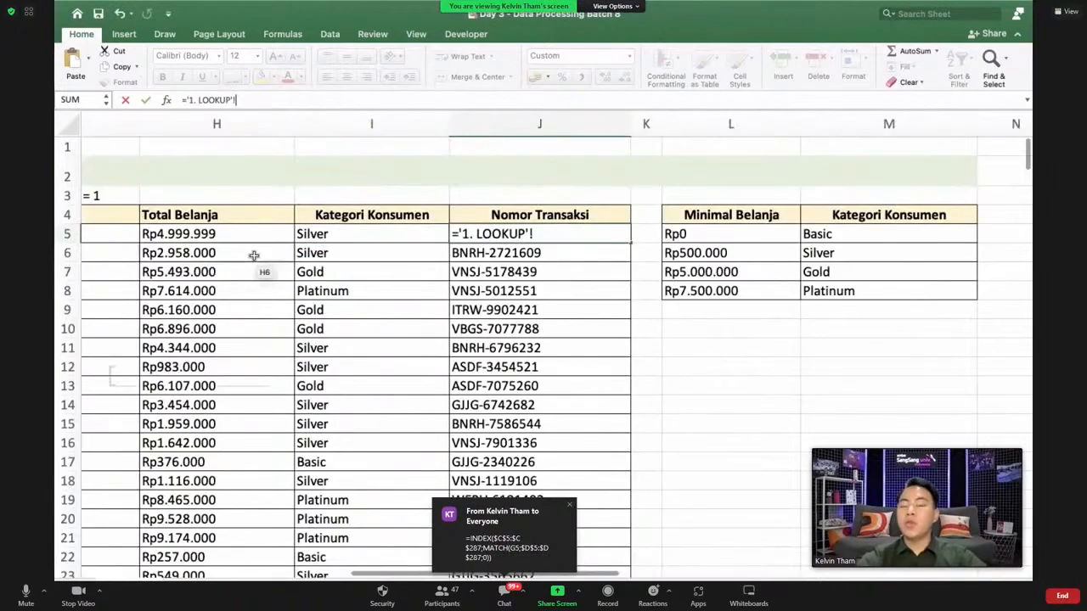
scroll(254, 256, left, 3)
scroll(253, 255, left, 5)
scroll(254, 256, right, 5)
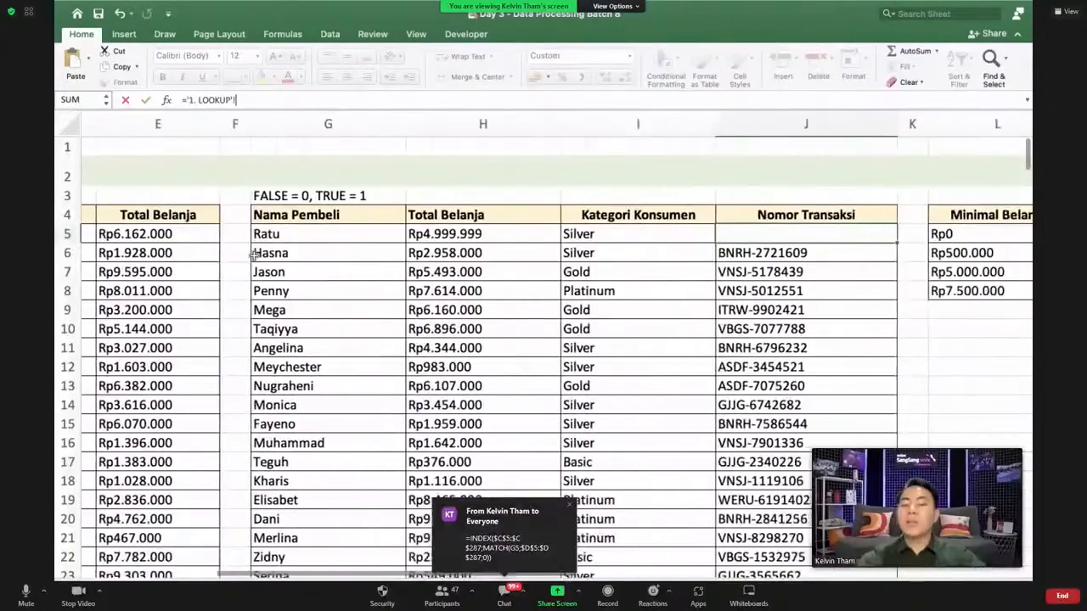
scroll(254, 255, left, 2)
scroll(254, 256, left, 2)
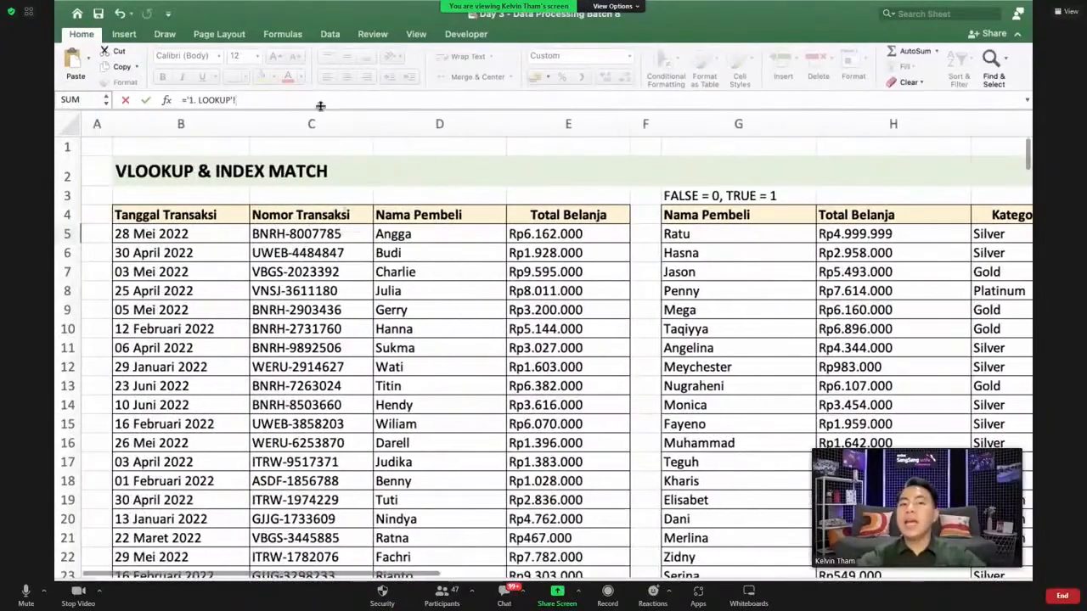
click(349, 118)
drag(349, 111, 575, 120)
drag(309, 119, 208, 119)
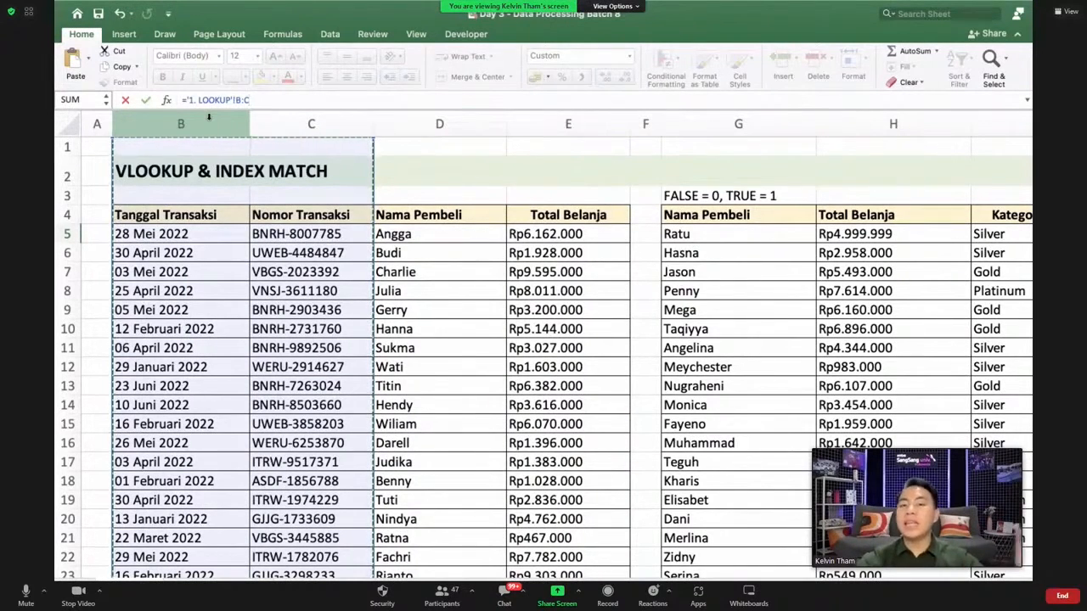
key(Escape)
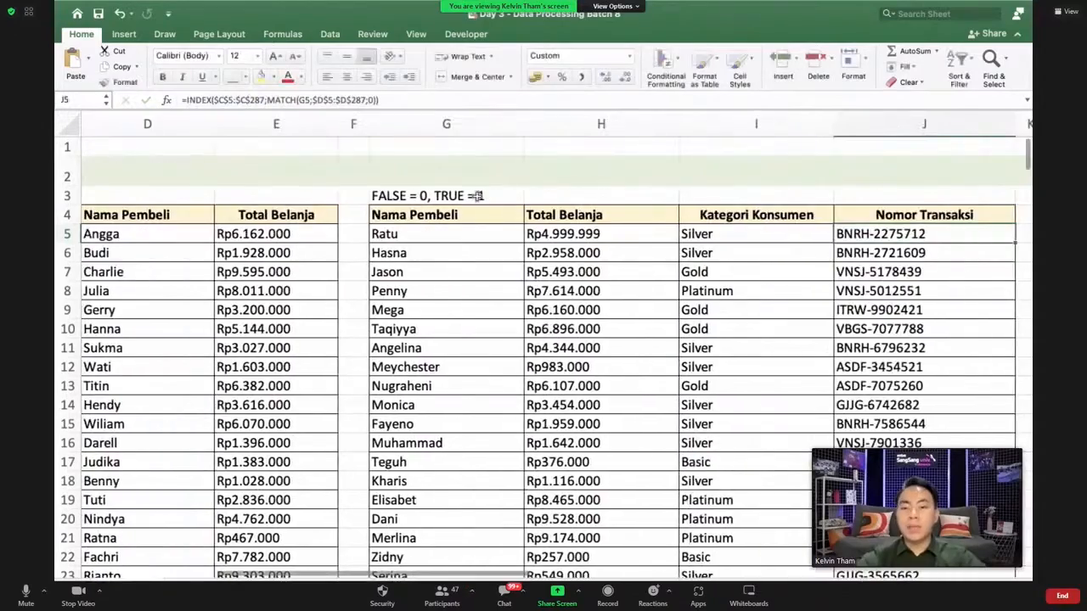
- Review the source table and the filled lookup columns, including a look at the Detail Transaksi form sheet
scroll(498, 315, left, 10)
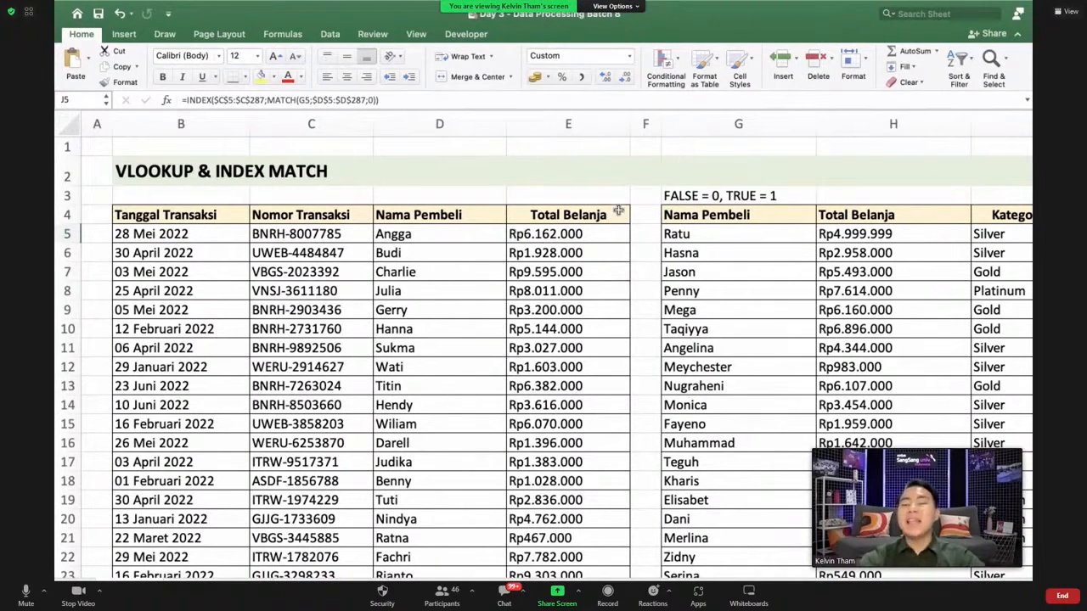
scroll(667, 301, right, 3)
scroll(666, 302, right, 3)
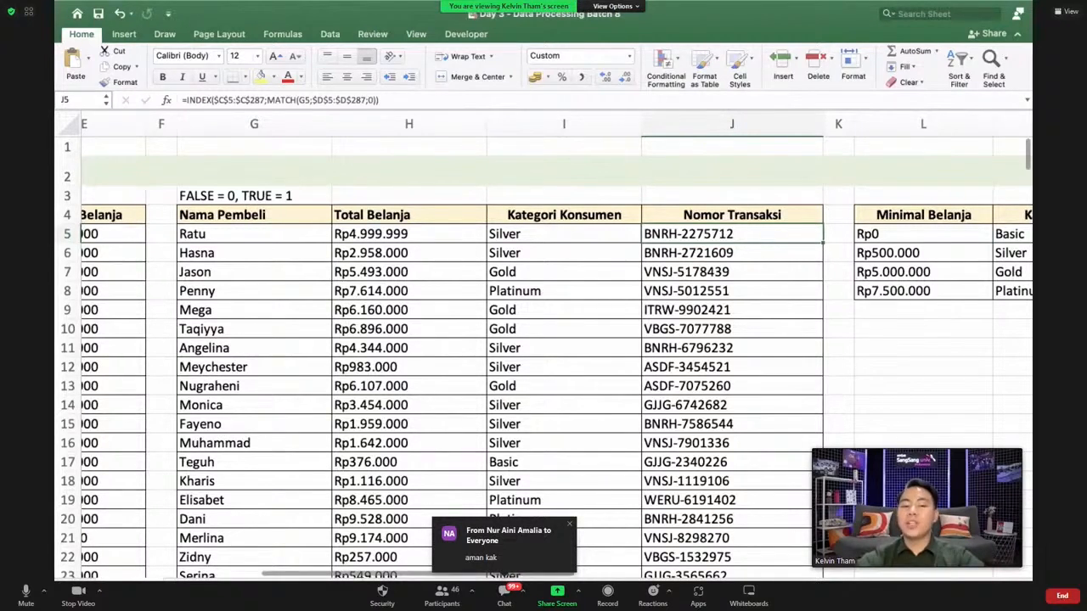
click(382, 587)
click(400, 278)
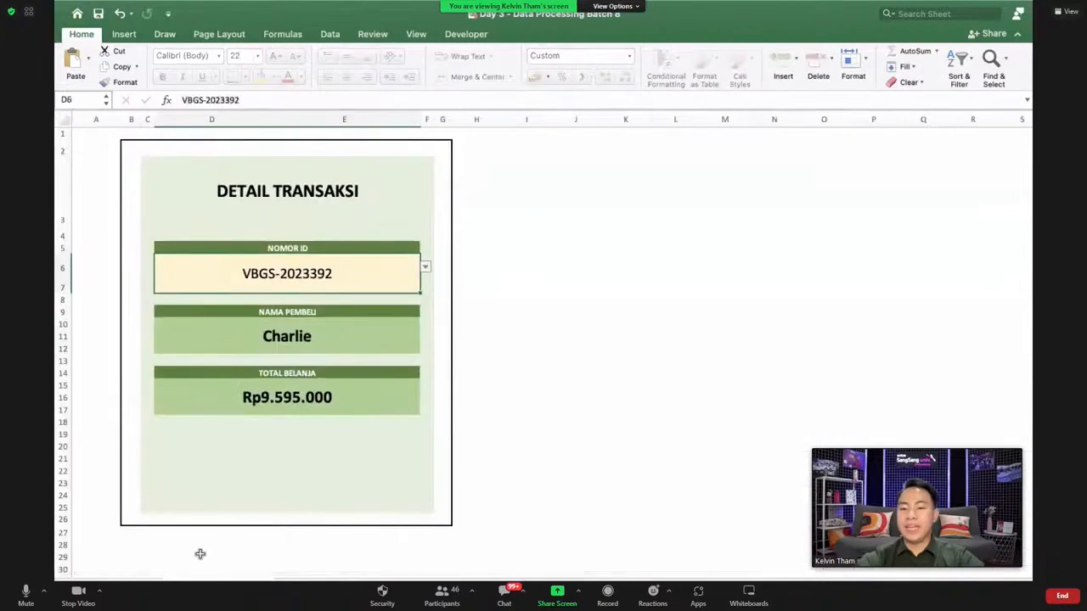
click(322, 587)
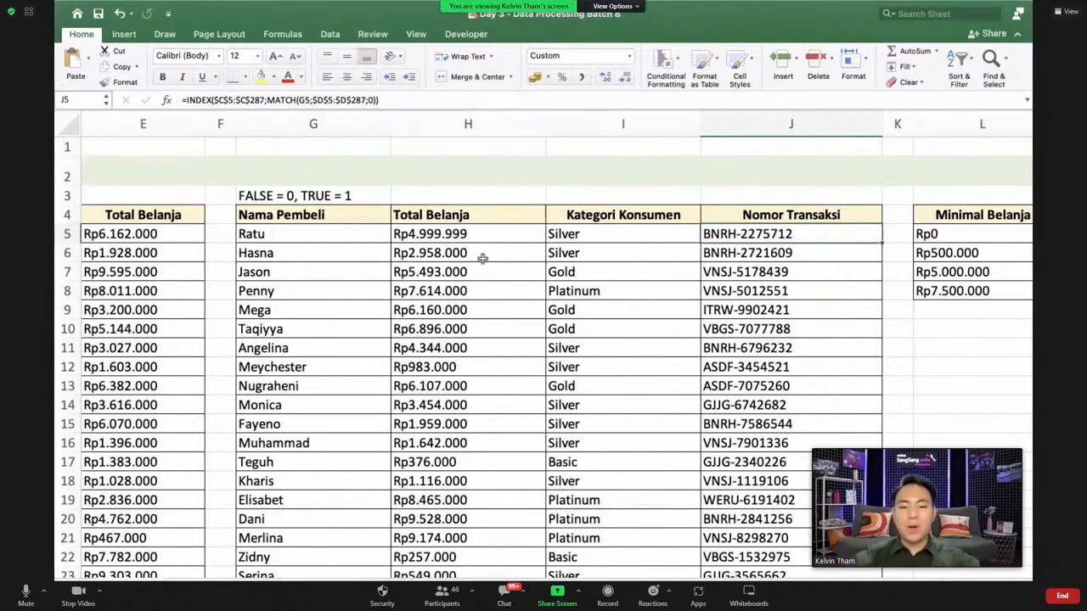
scroll(483, 255, right, 6)
scroll(482, 257, right, 2)
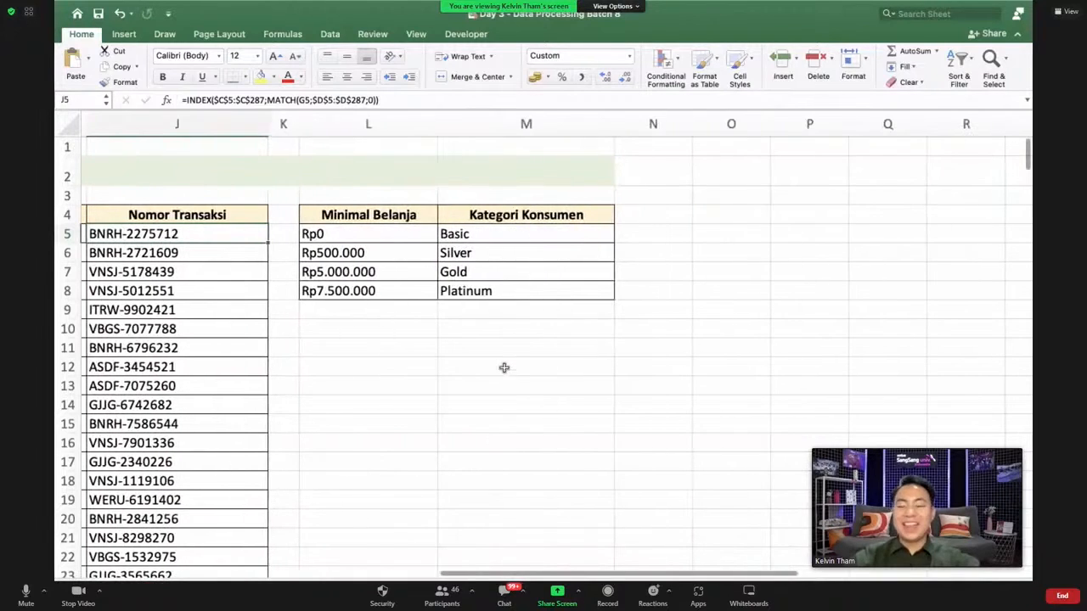
scroll(502, 369, left, 5)
scroll(503, 367, left, 1)
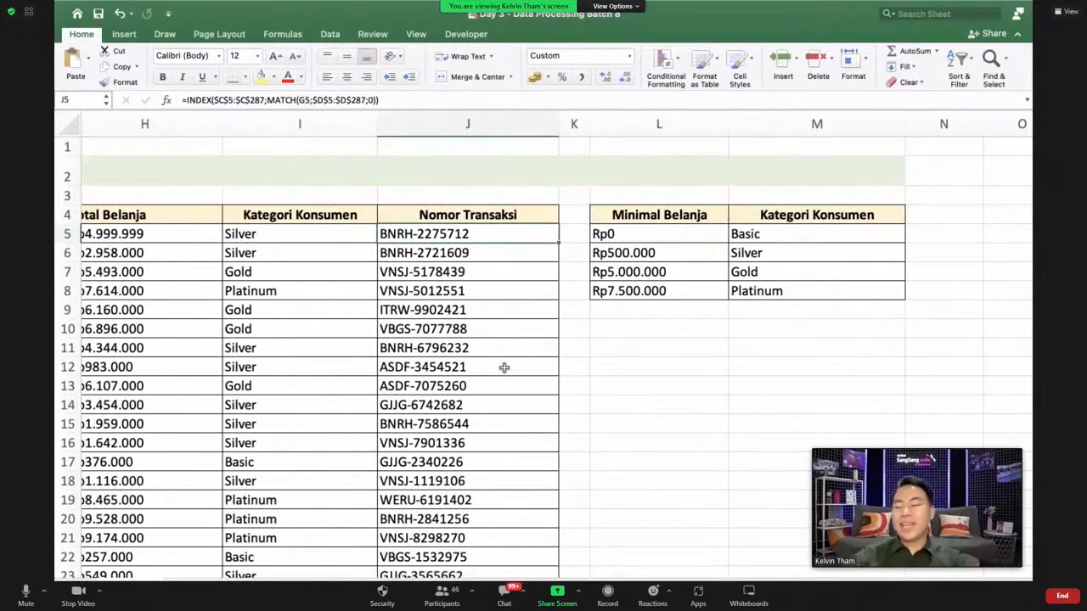
mouse_move(331, 5)
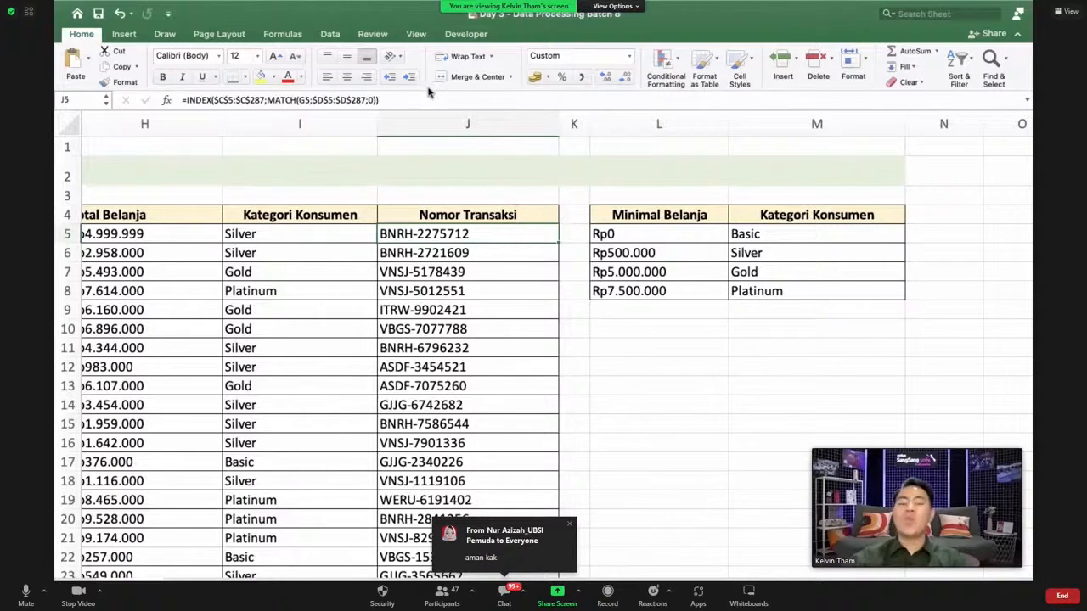
scroll(415, 287, left, 3)
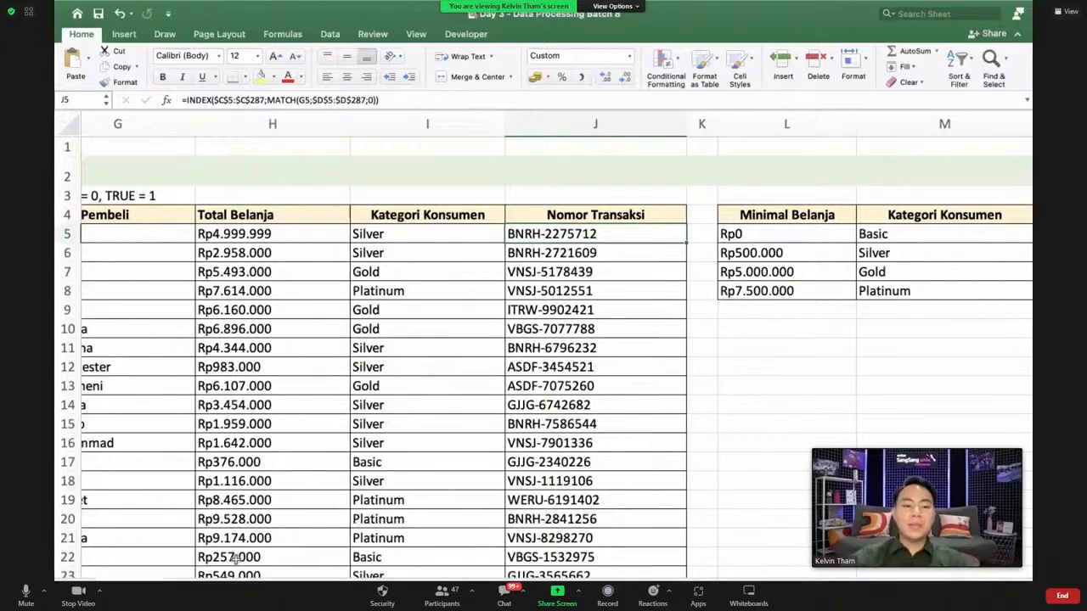
- Bring up the Detail Transaksi form with its Nomor ID, Nama Pembeli and Total Belanja fields empty
click(217, 581)
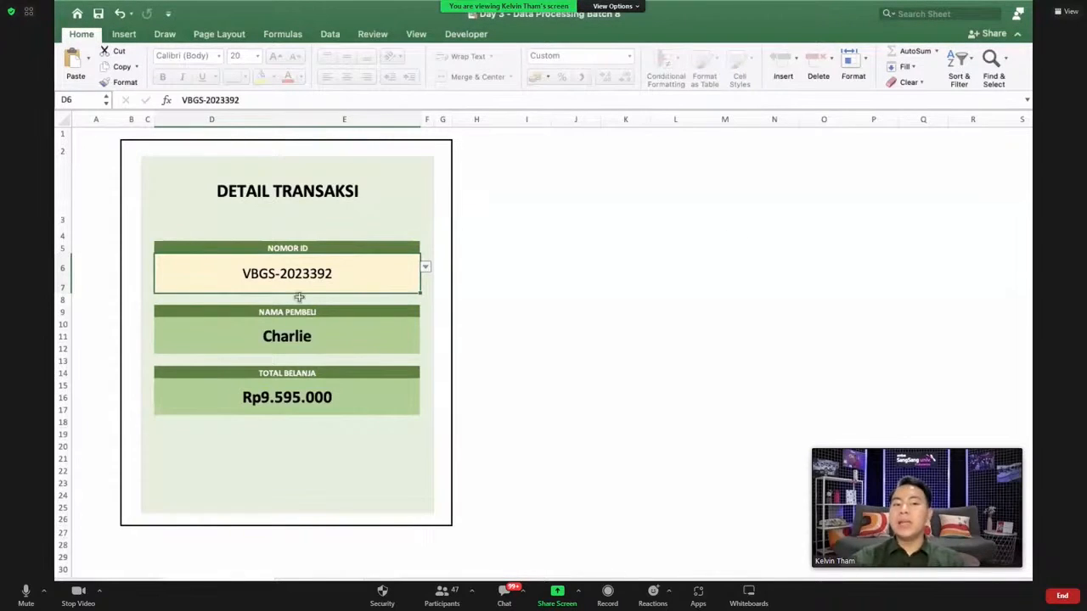
key(Delete)
click(476, 324)
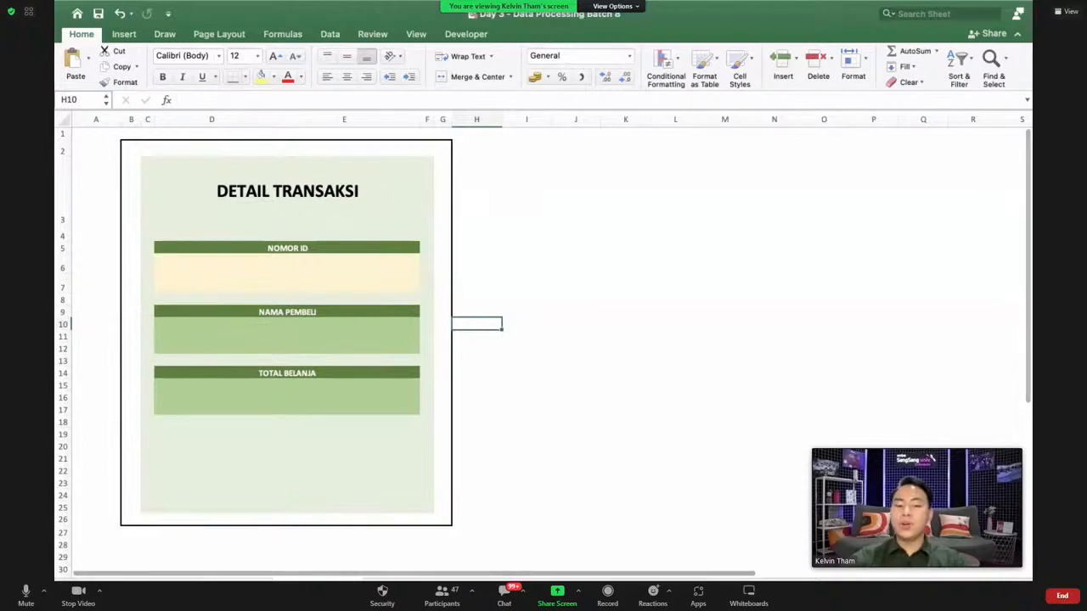
- Restrict the Nomor ID entry cell of the Detail Transaksi form with data validation that allows a List
click(272, 267)
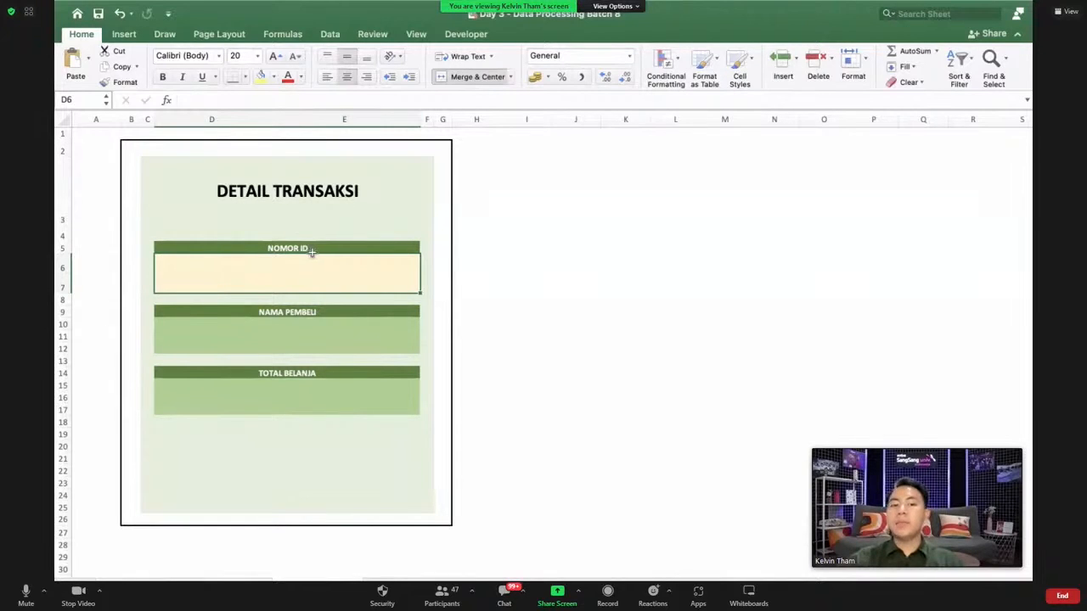
click(330, 35)
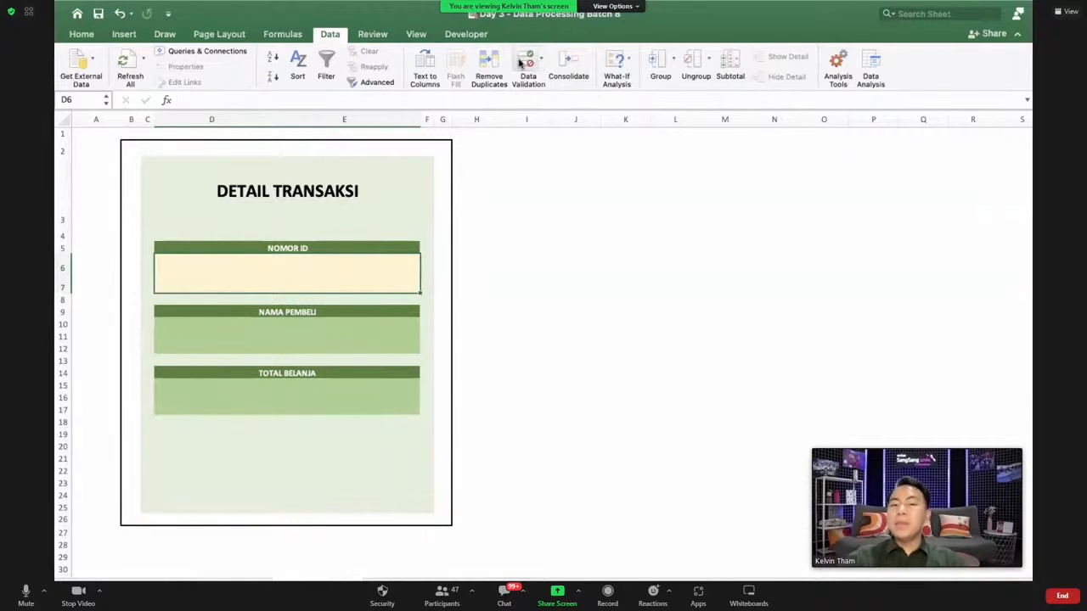
click(521, 63)
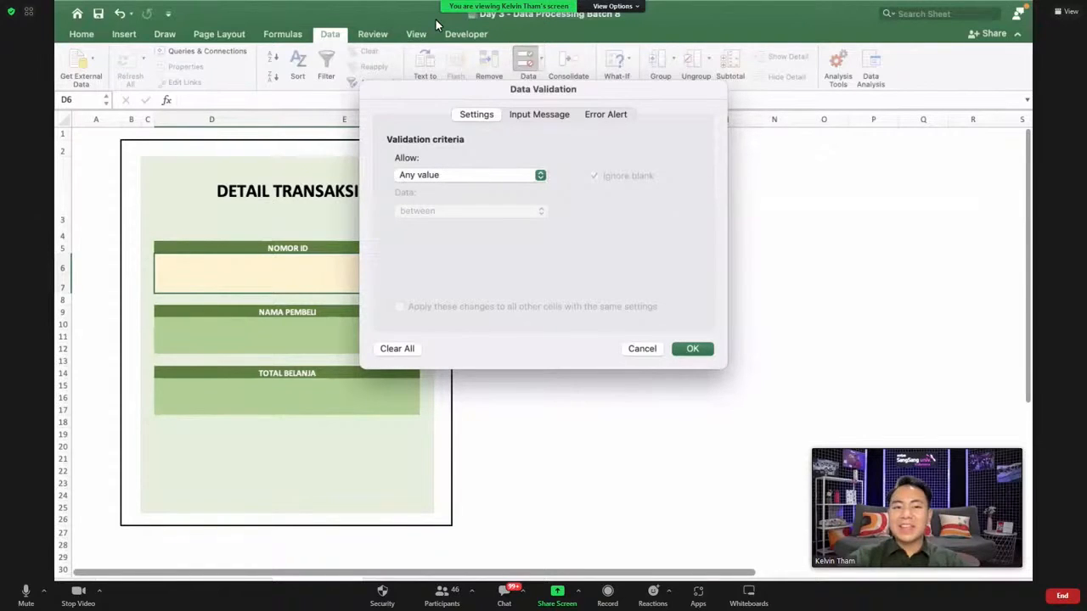
click(474, 30)
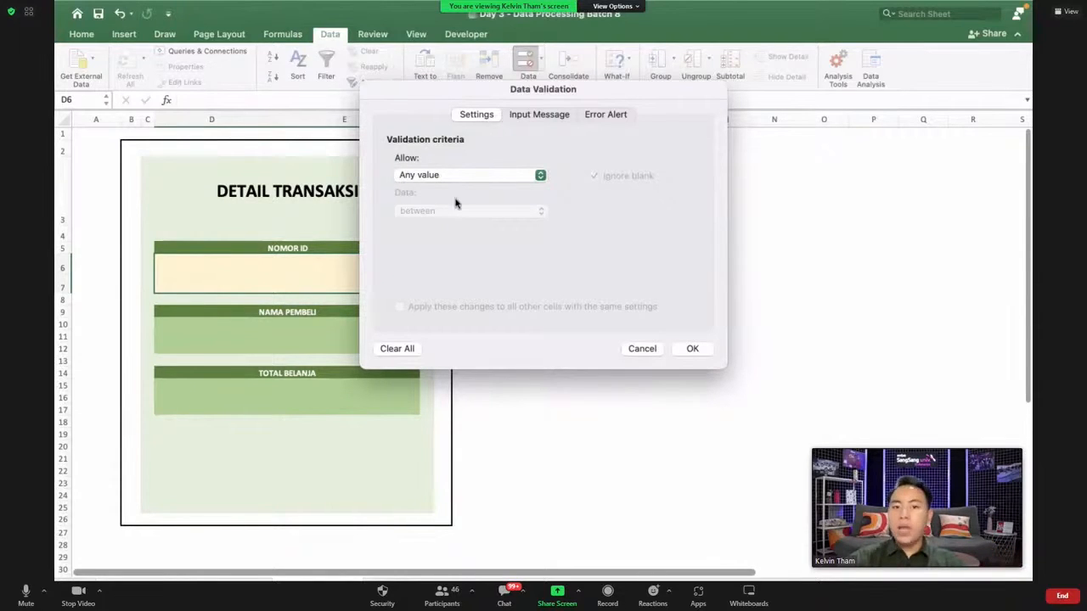
click(423, 177)
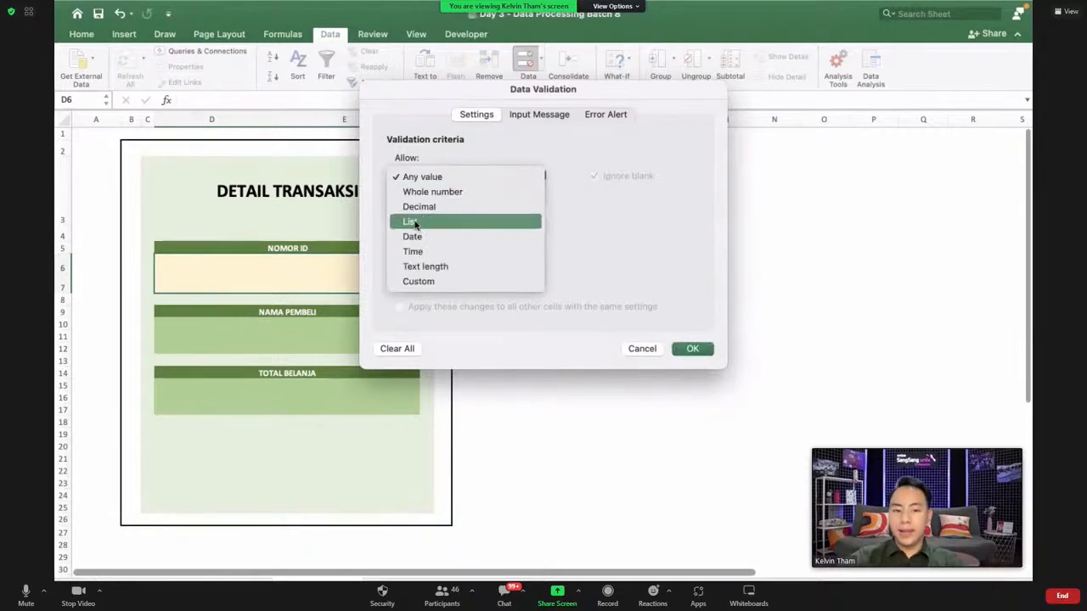
click(437, 163)
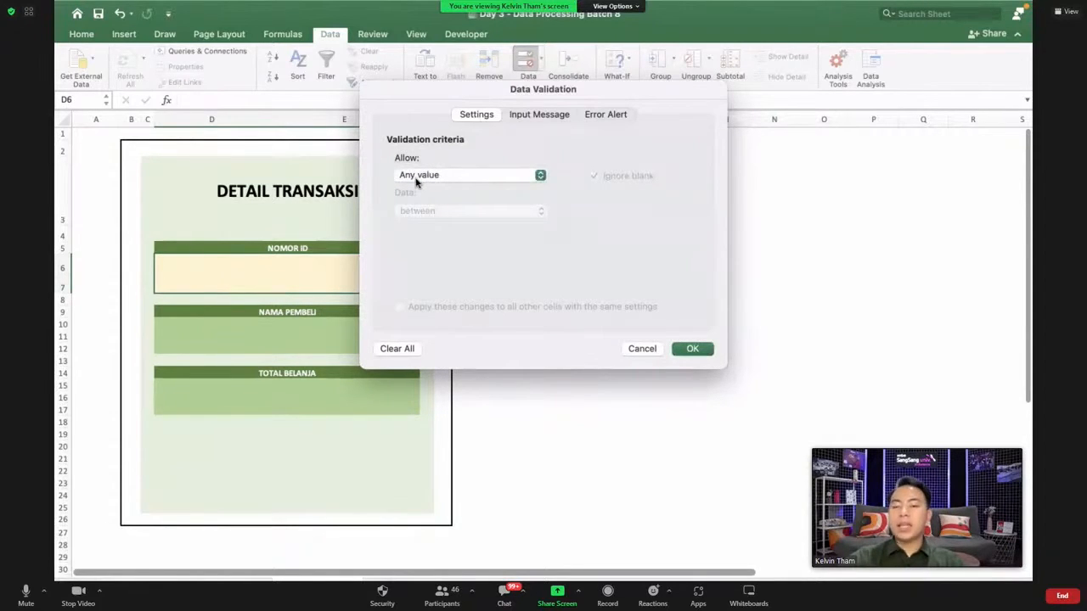
click(416, 182)
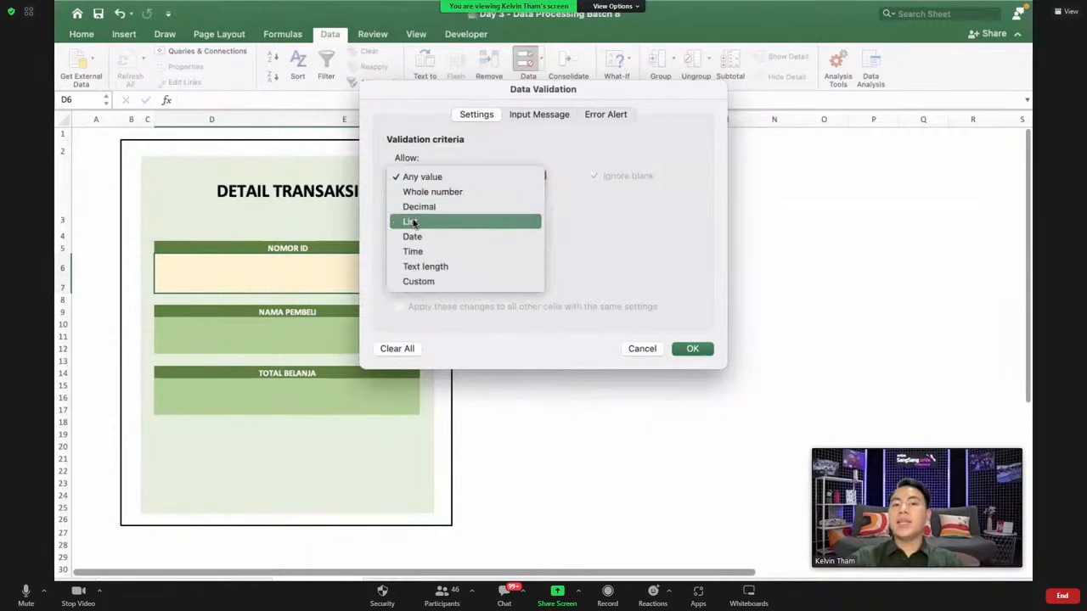
click(413, 223)
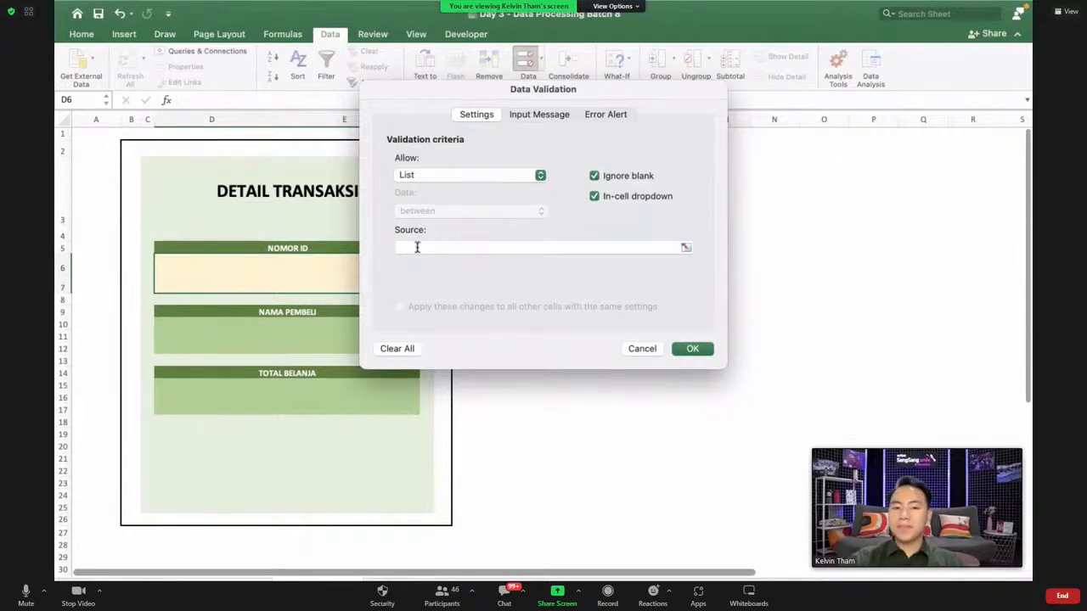
- Set the validation list's source to ='1. LOOKUP'!$C$5:$C$287, the first table's Nomor Transaksi values, and apply the rule
click(417, 247)
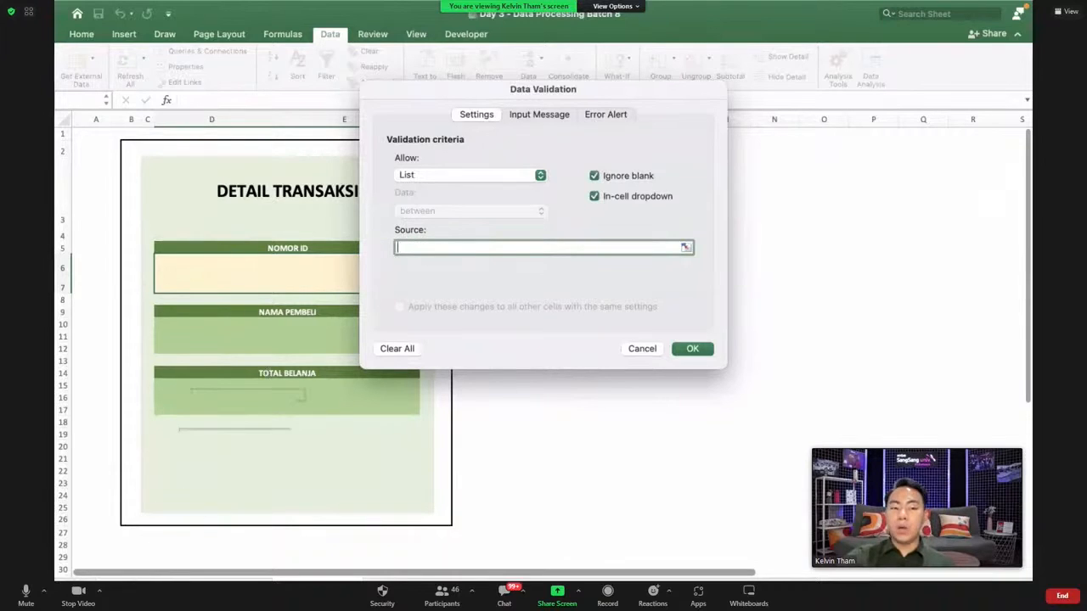
click(204, 584)
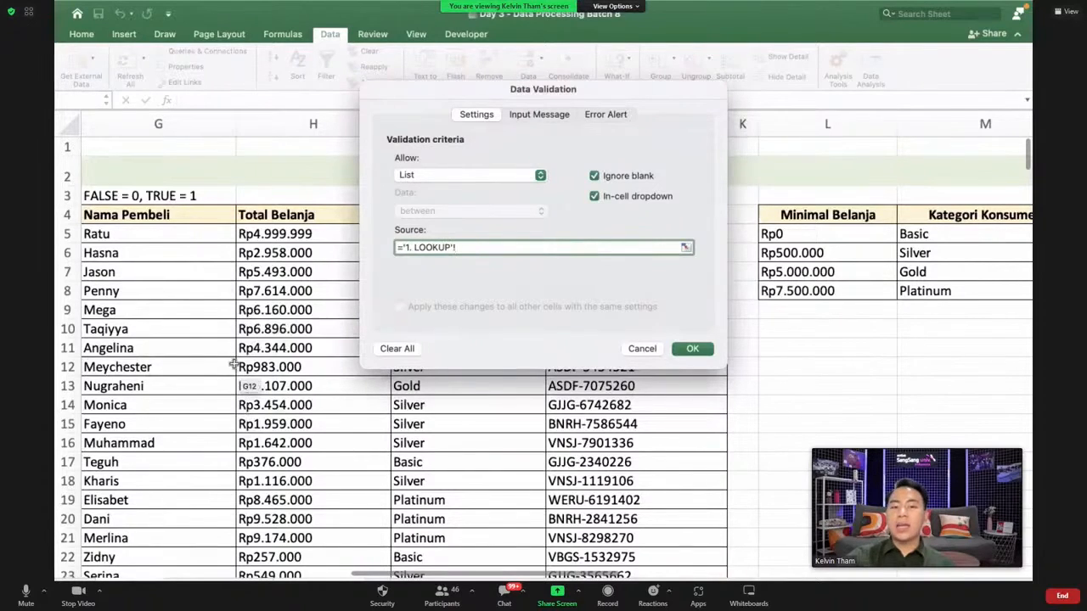
scroll(233, 364, left, 4)
scroll(234, 365, right, 4)
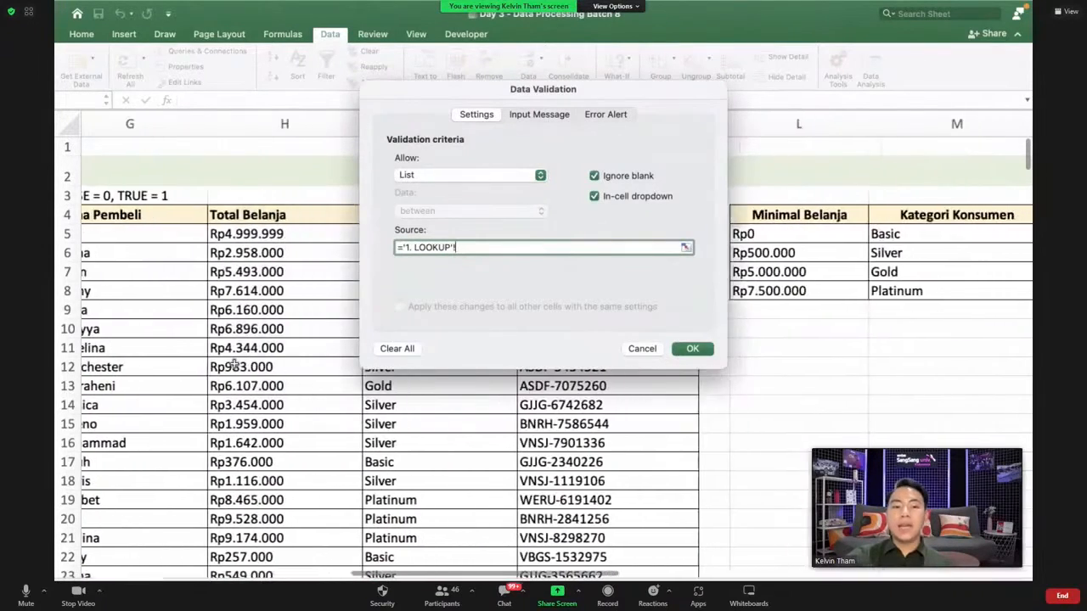
scroll(234, 364, left, 6)
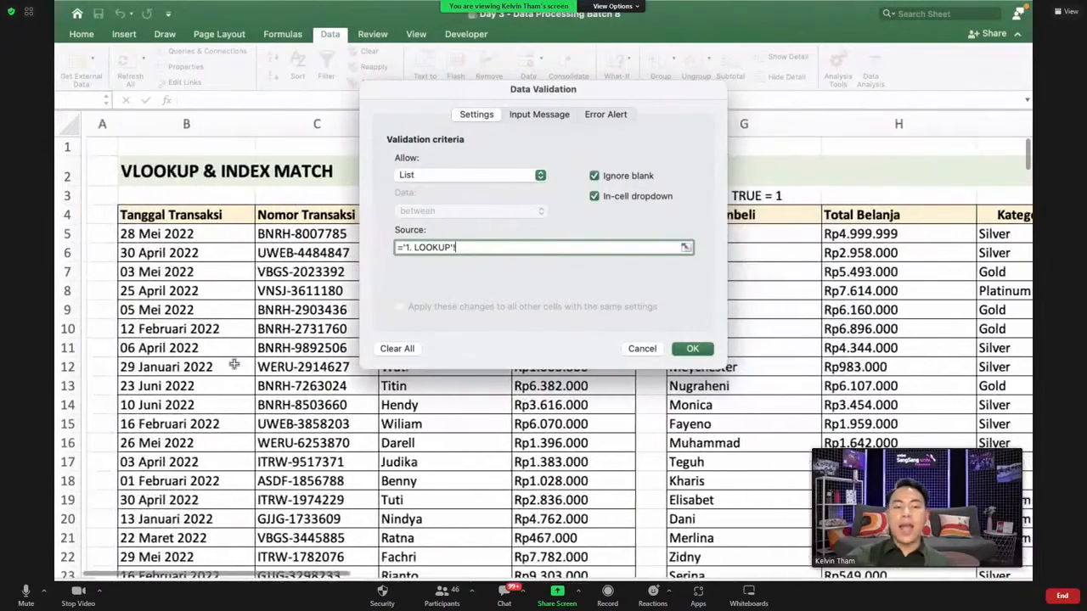
scroll(233, 364, right, 1)
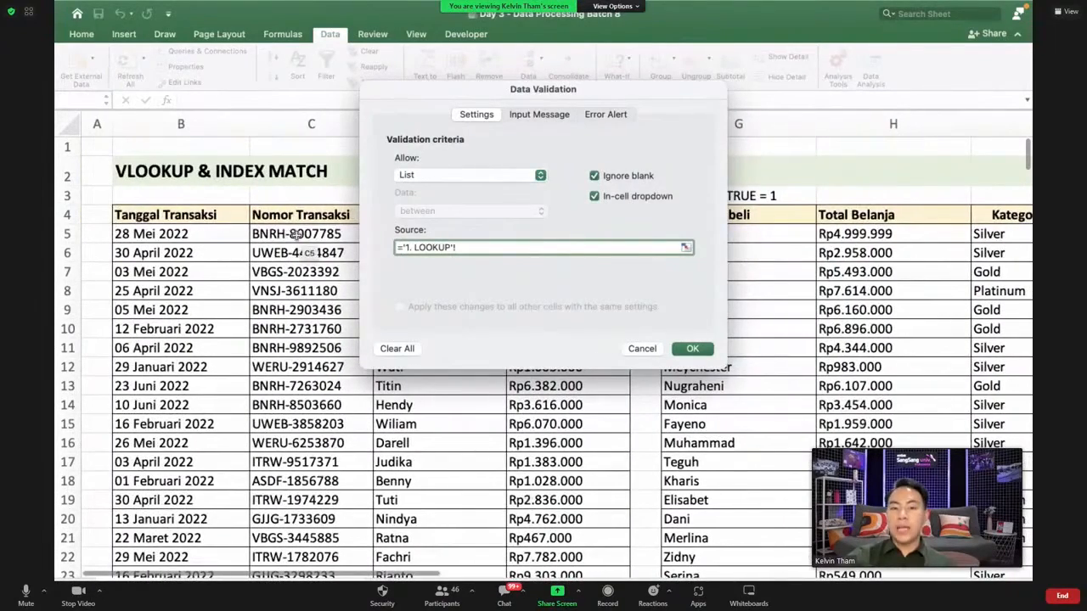
click(301, 236)
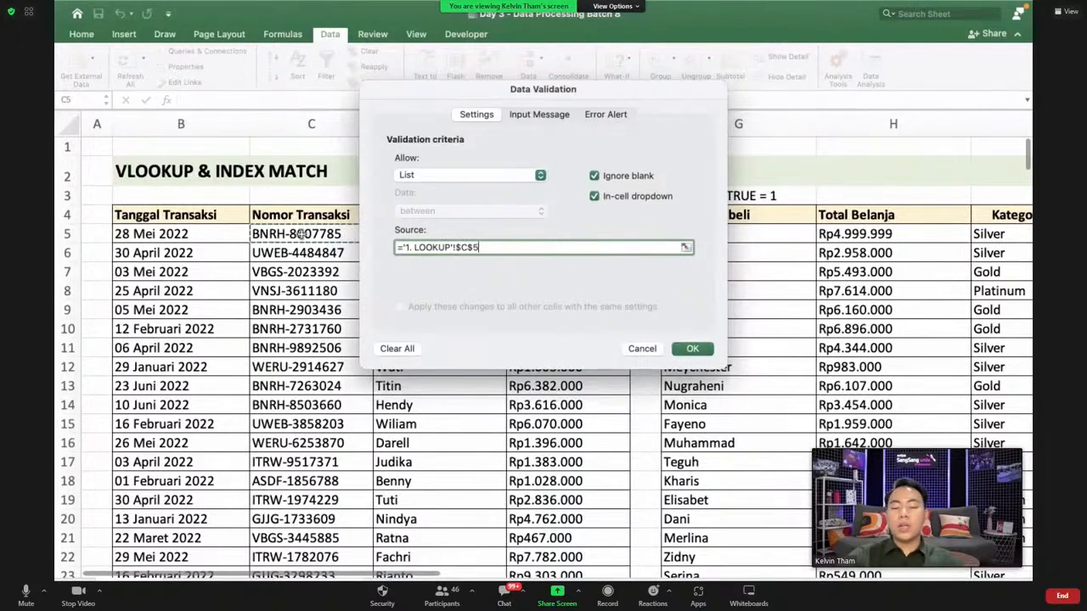
key(super+shift+Down)
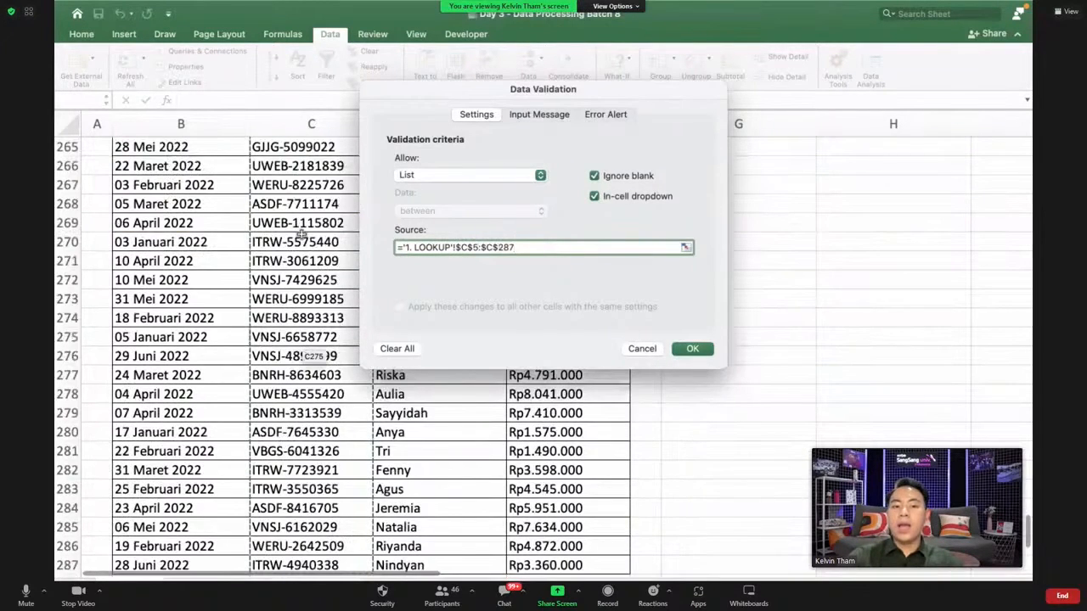
click(692, 348)
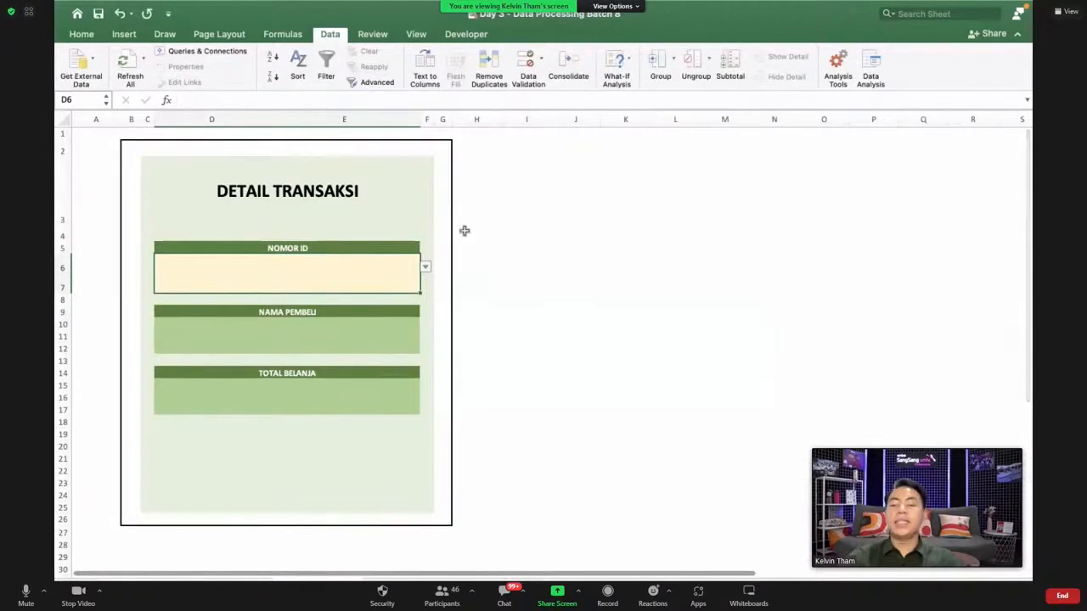
- Test the Nomor ID dropdown by choosing several transaction numbers in turn, ending with the twelfth entry in the list
click(428, 271)
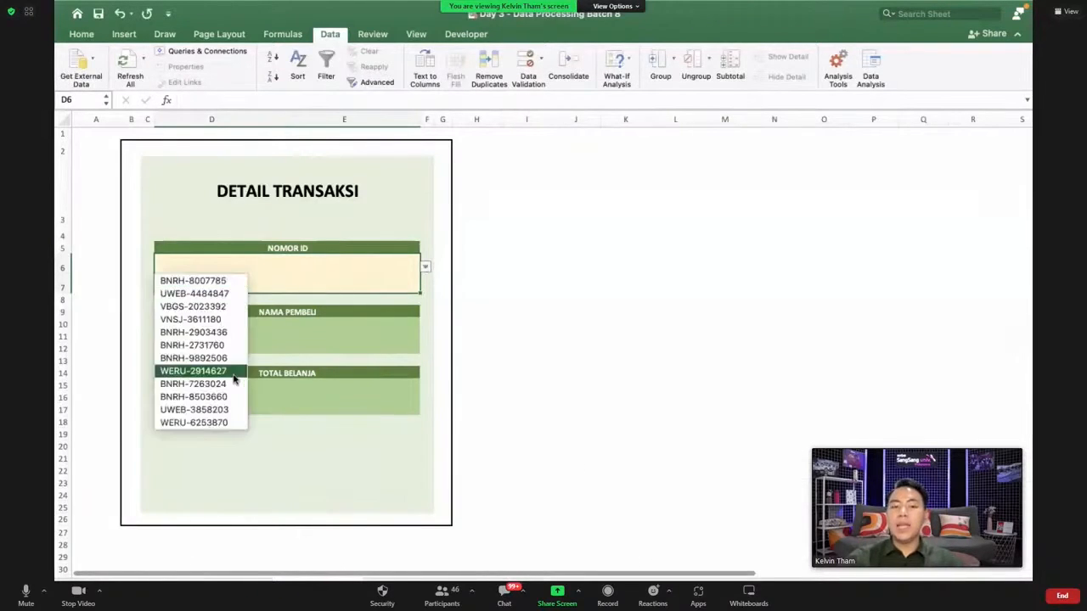
click(238, 375)
click(425, 272)
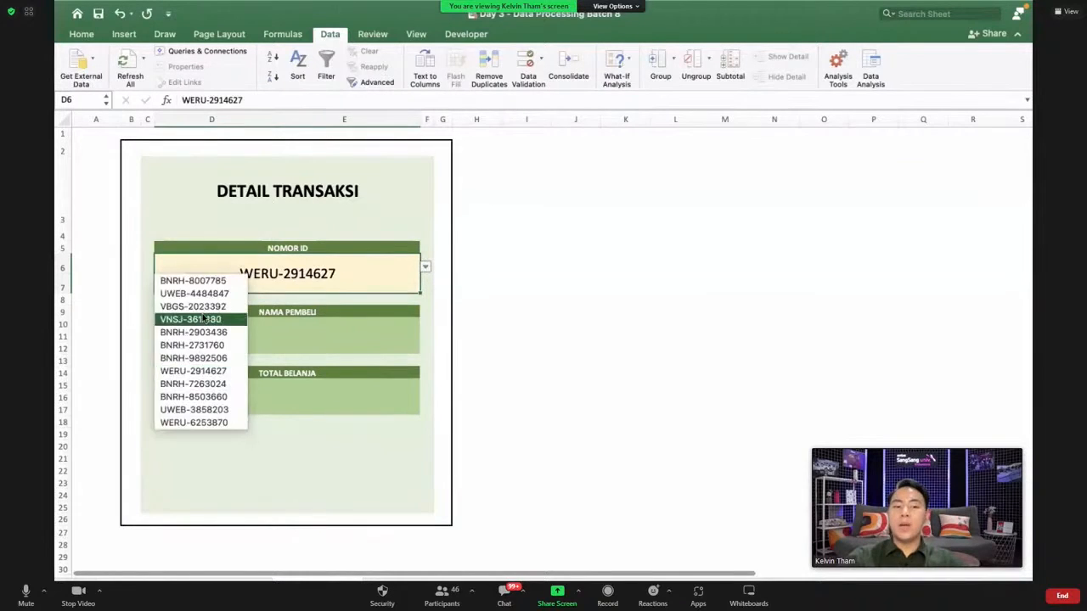
click(204, 319)
click(426, 270)
click(204, 410)
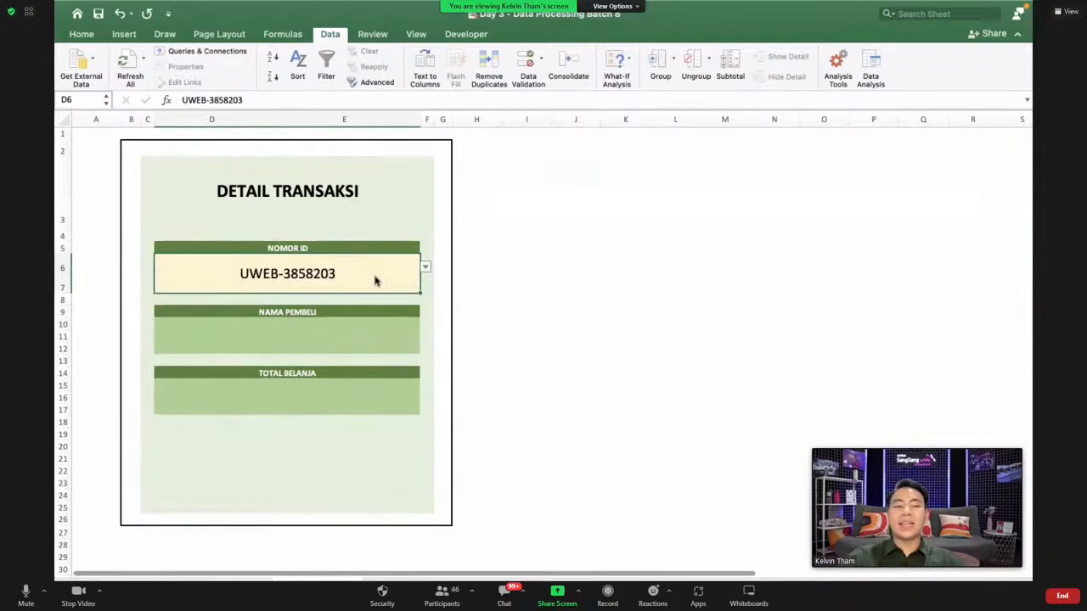
click(427, 268)
click(216, 371)
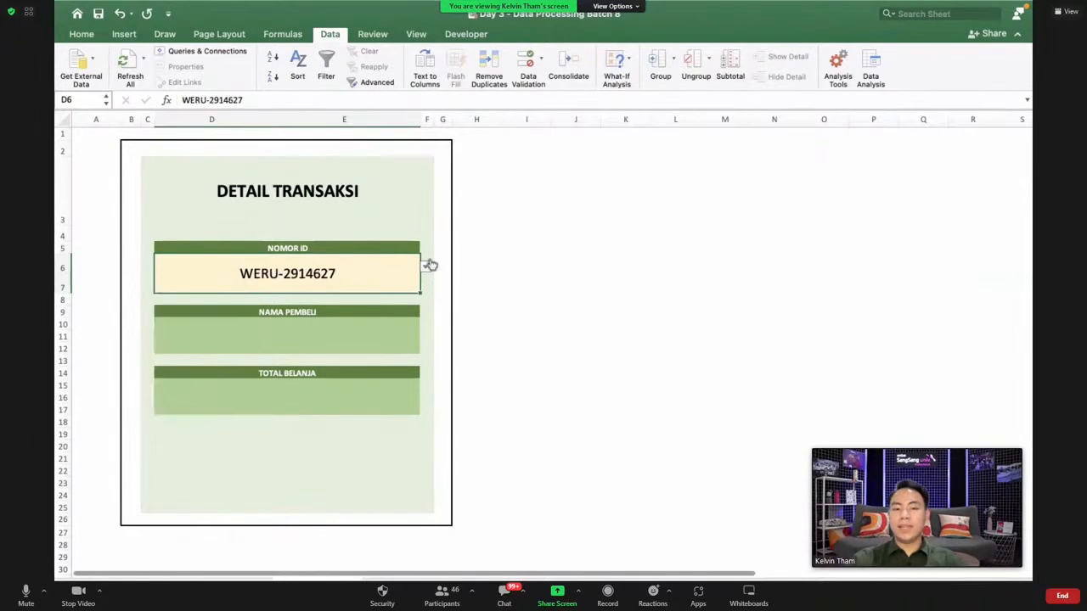
click(427, 270)
click(222, 308)
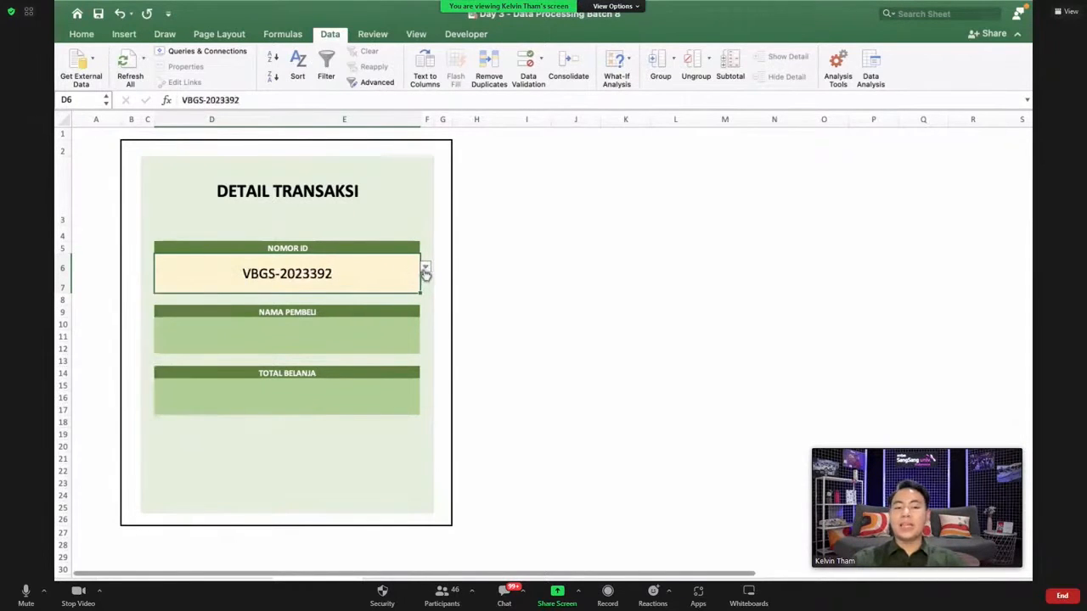
click(424, 268)
click(192, 420)
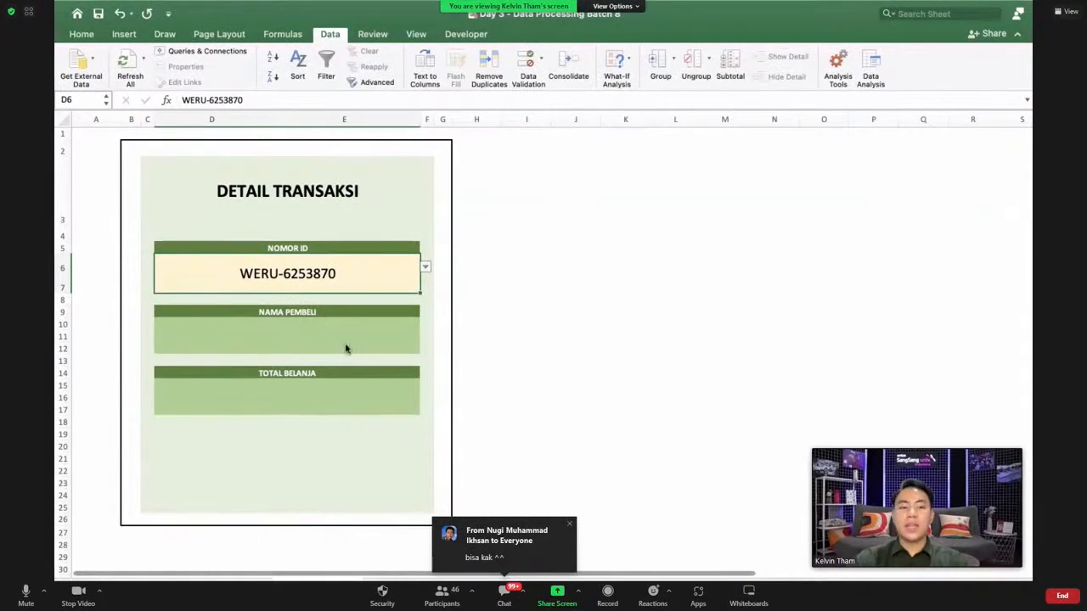
click(310, 338)
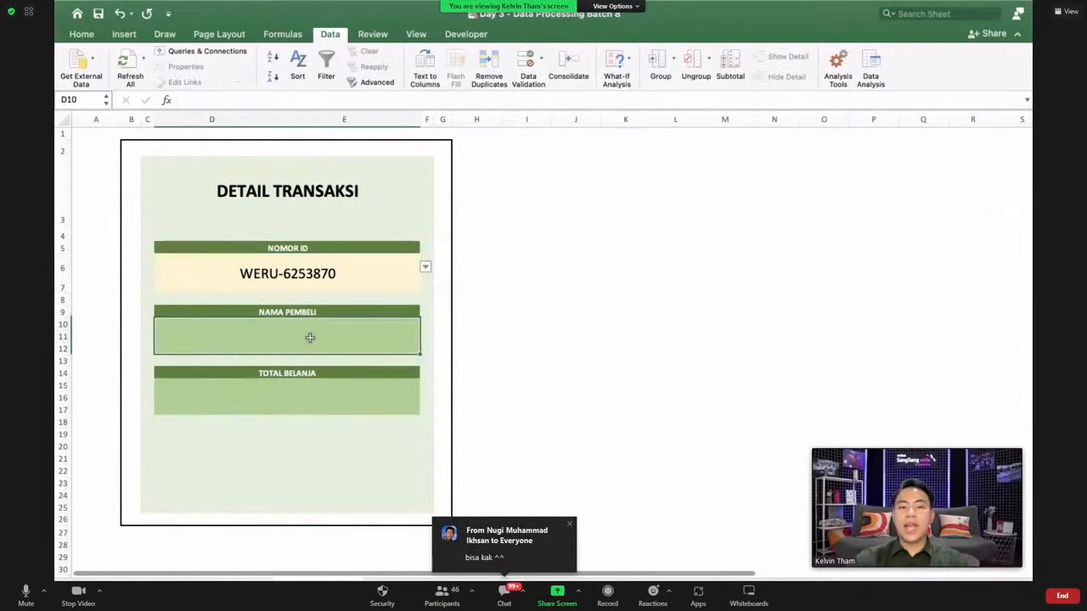
click(264, 402)
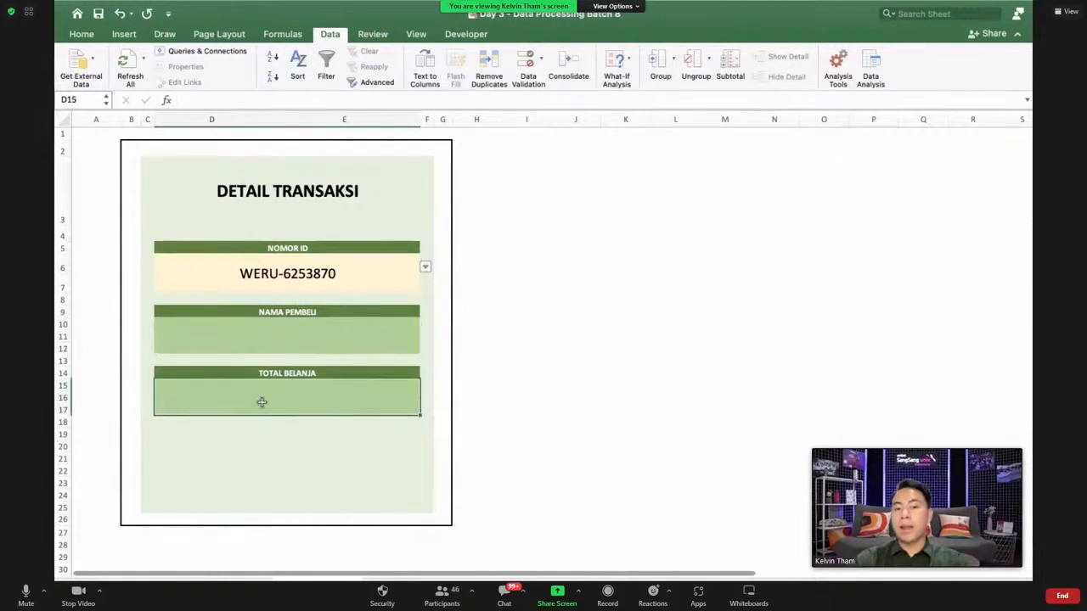
click(251, 338)
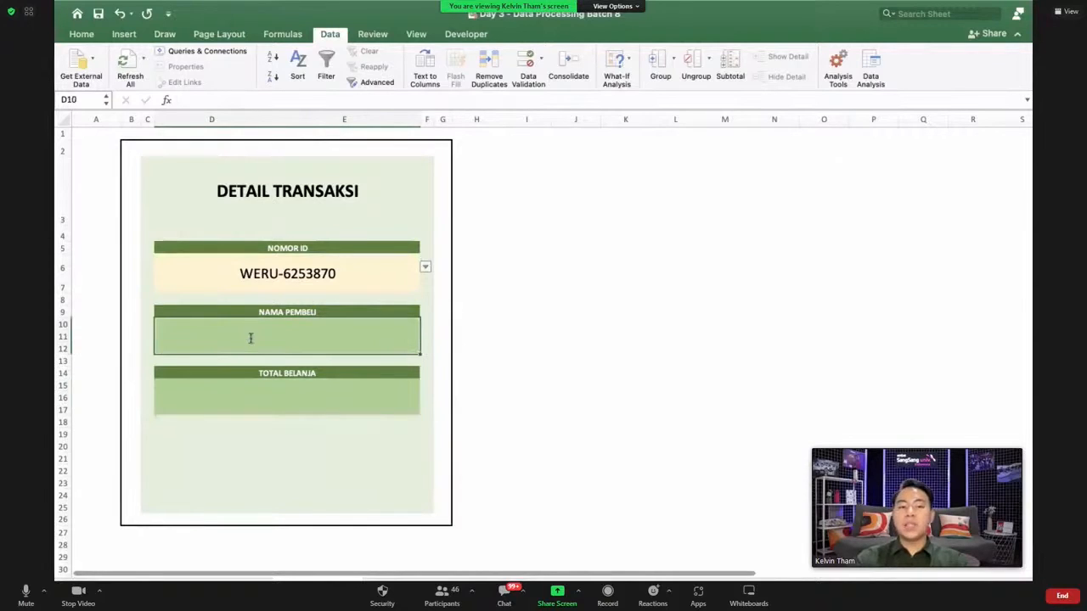
text(=v)
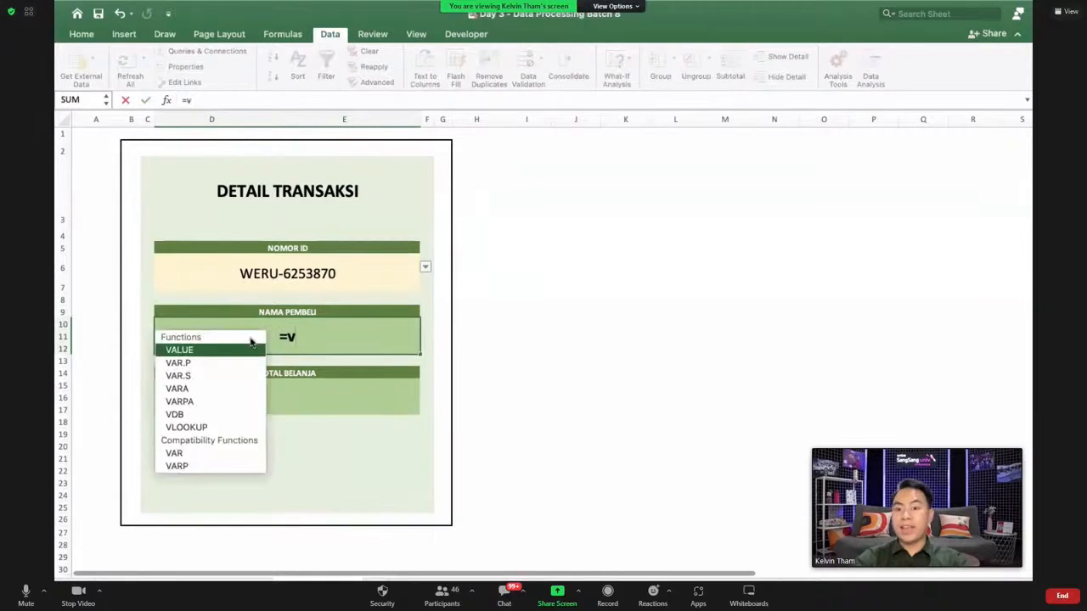
key(Escape)
key(Escape)
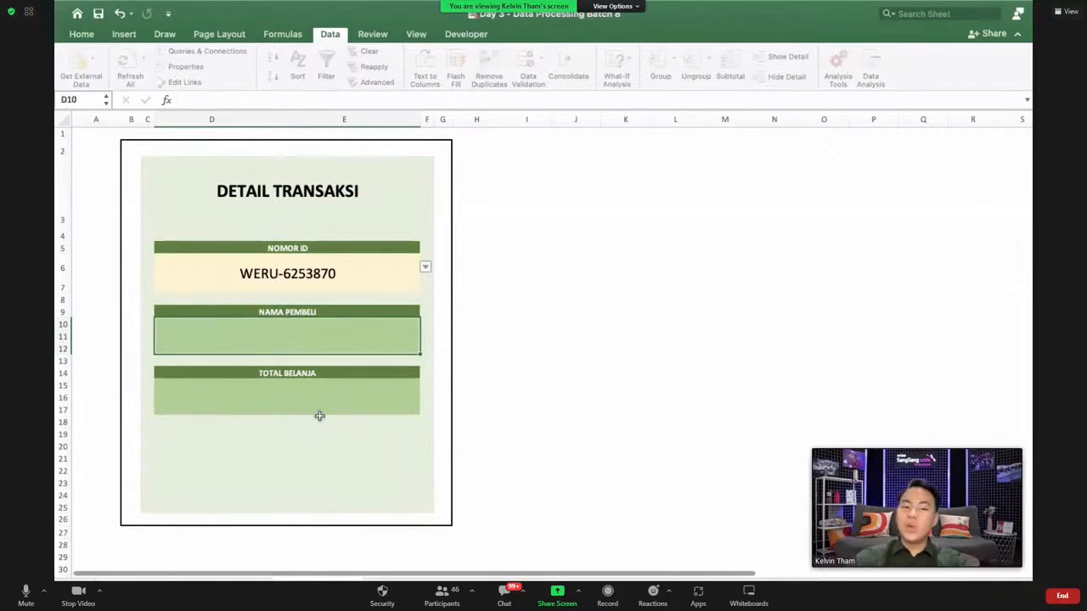
- Examine the order of the Nomor Transaksi and Nama Pembeli columns in the source table, comparing them with the Detail Transaksi form
key(ctrl+Page_Up)
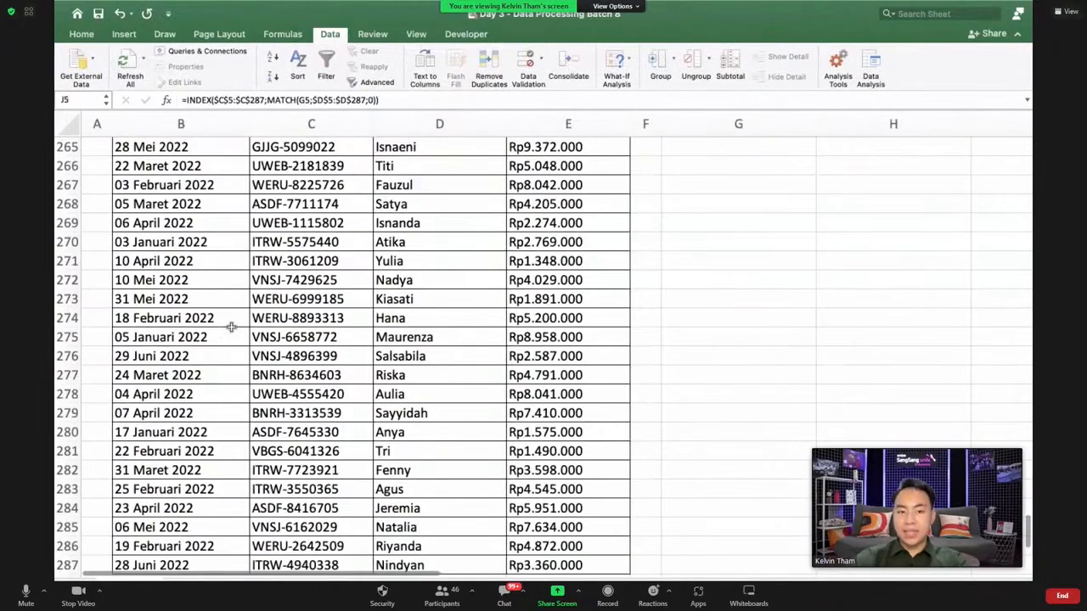
scroll(231, 327, up, 20)
click(268, 285)
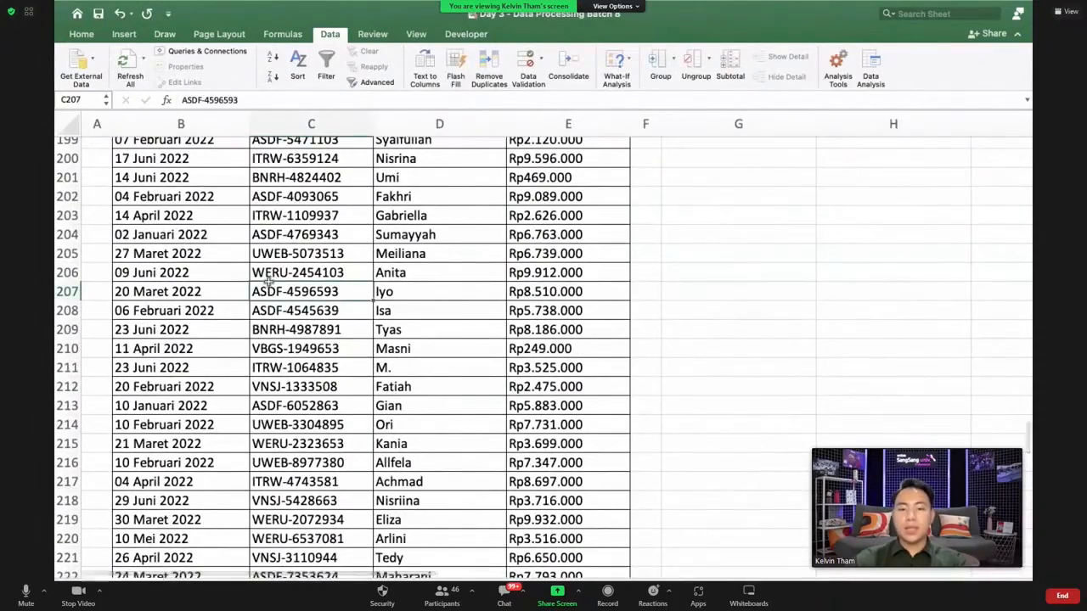
key(ctrl+Up)
scroll(267, 285, up, 2)
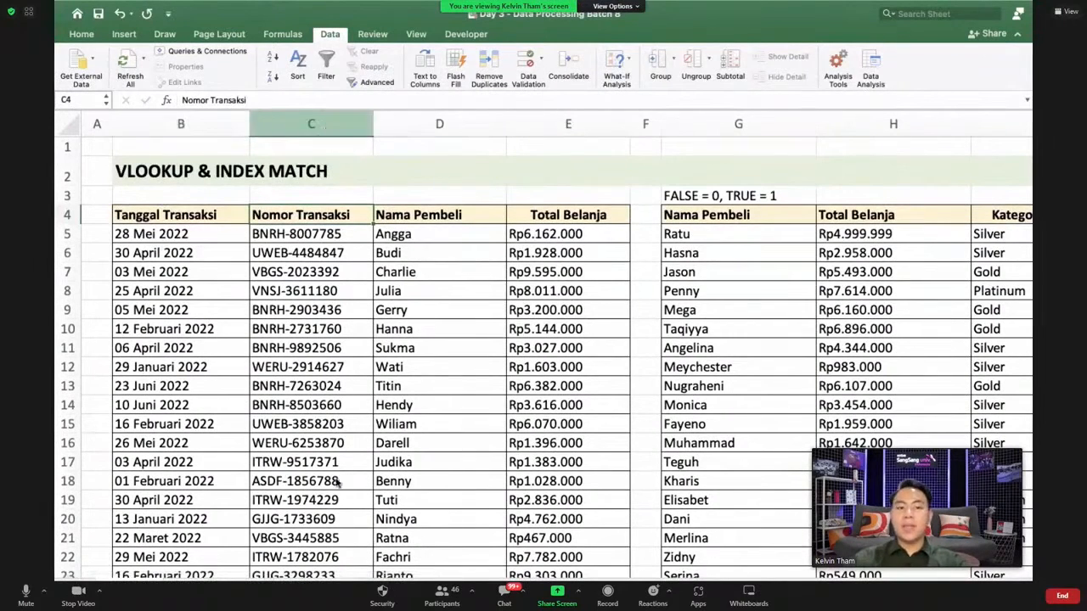
click(317, 586)
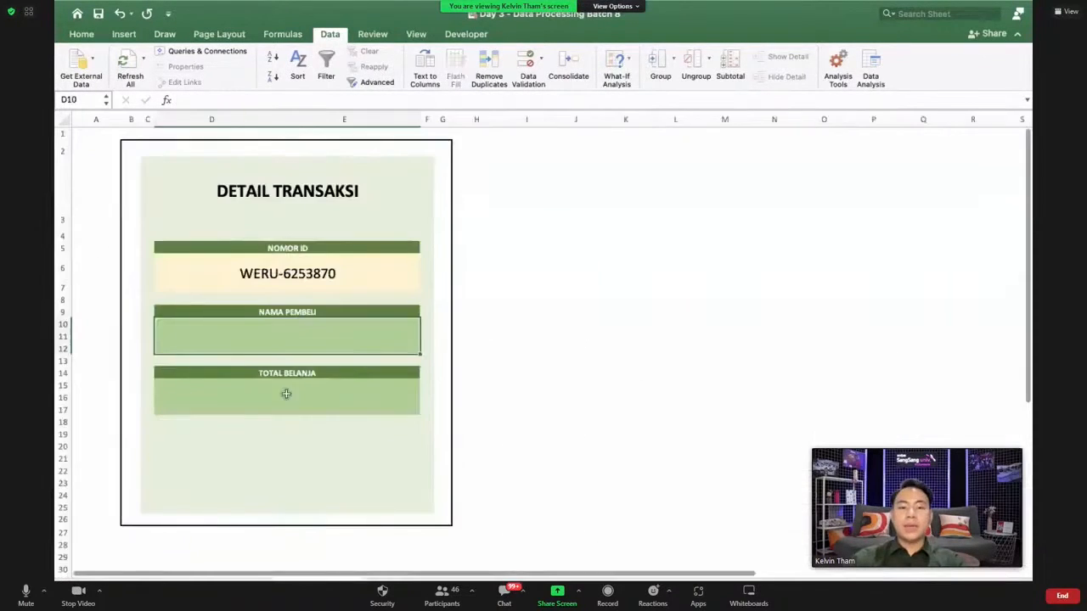
click(144, 586)
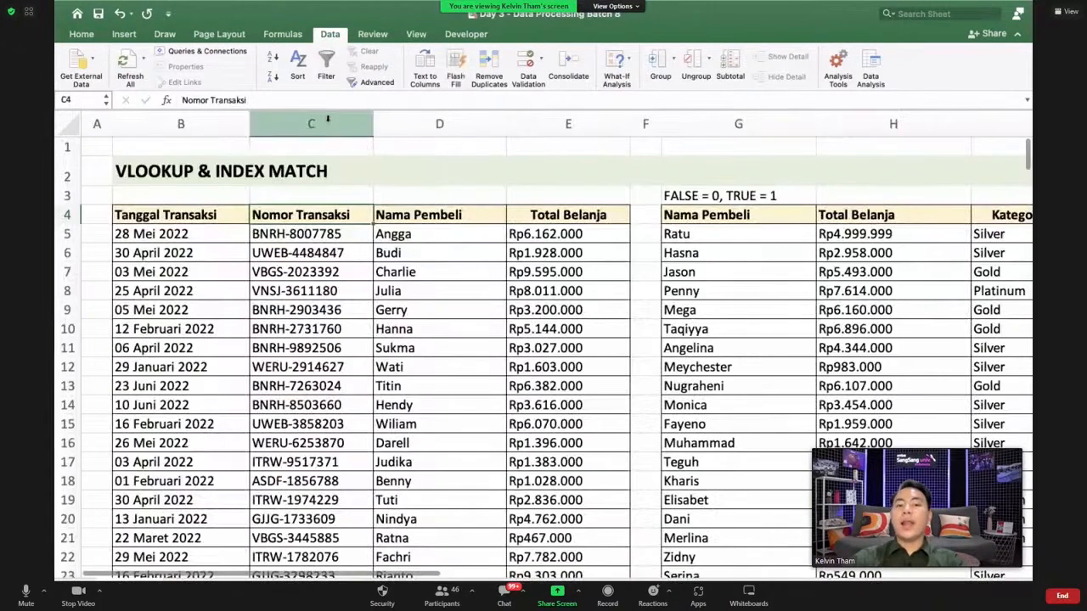
drag(330, 120, 439, 121)
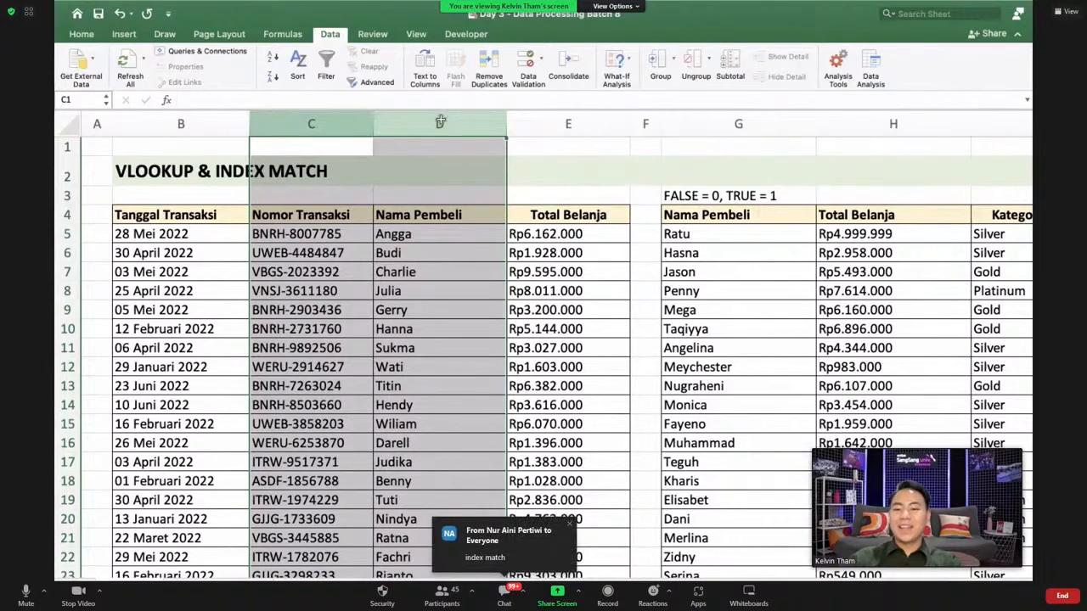
click(453, 313)
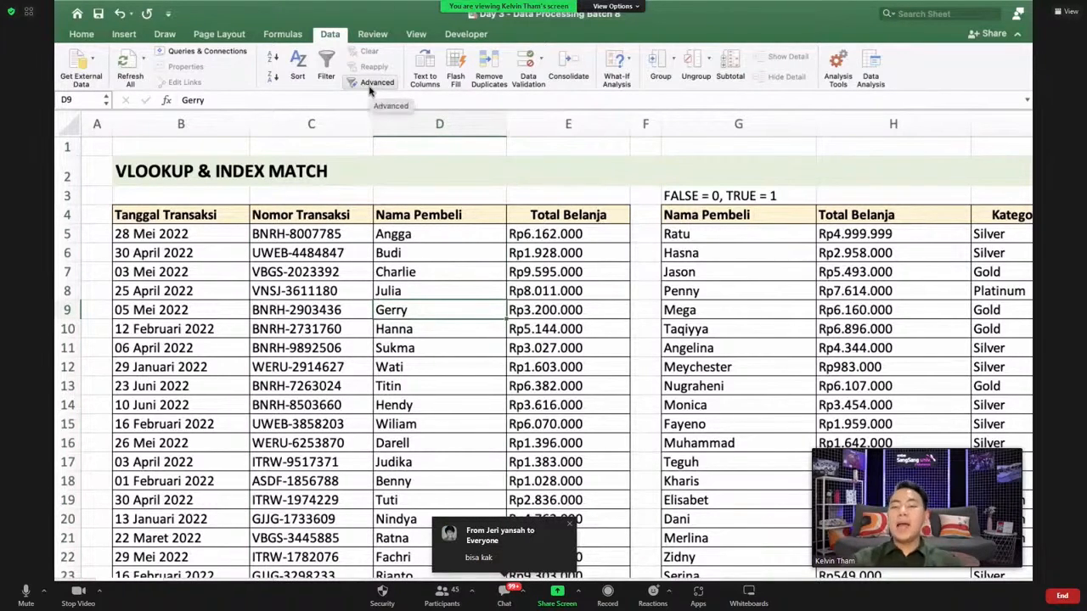
click(317, 124)
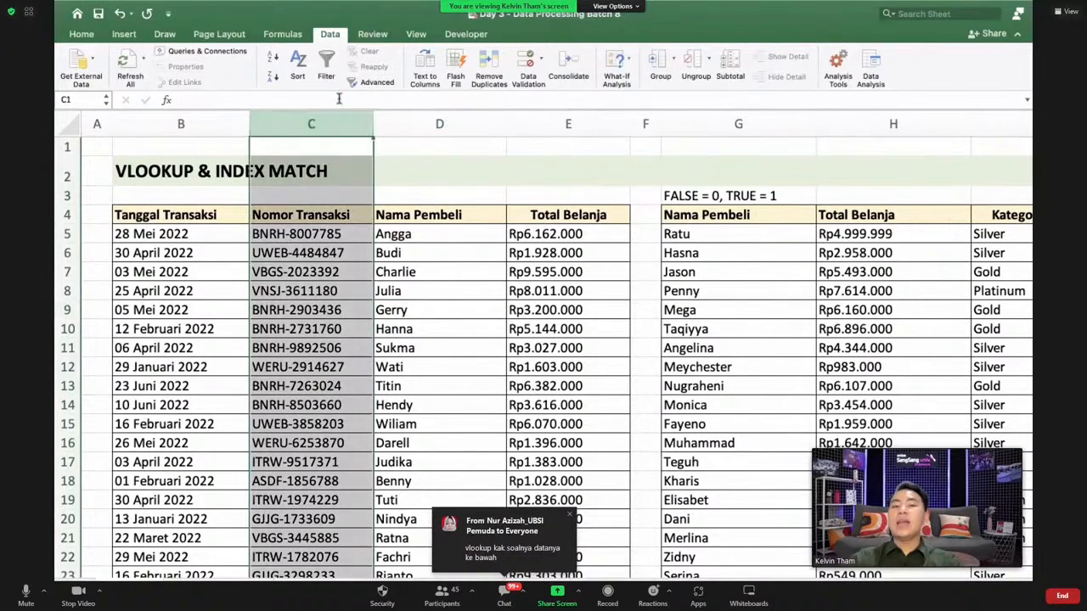
- Start a VLOOKUP formula in the Nama Pembeli cell of the Detail Transaksi form, with Nomor ID cell D6 as the lookup value
click(438, 126)
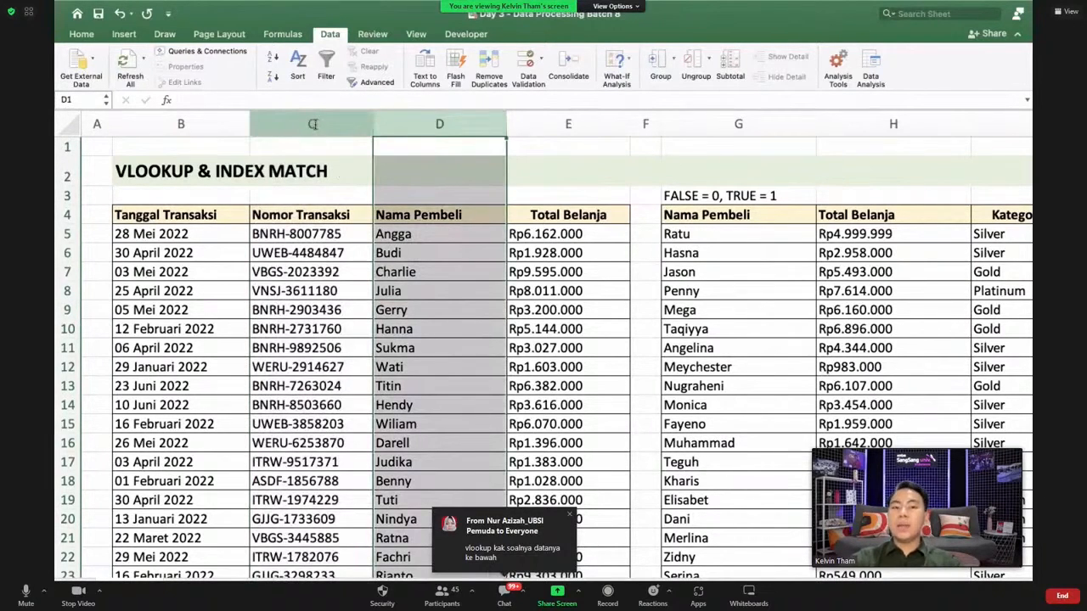
click(313, 124)
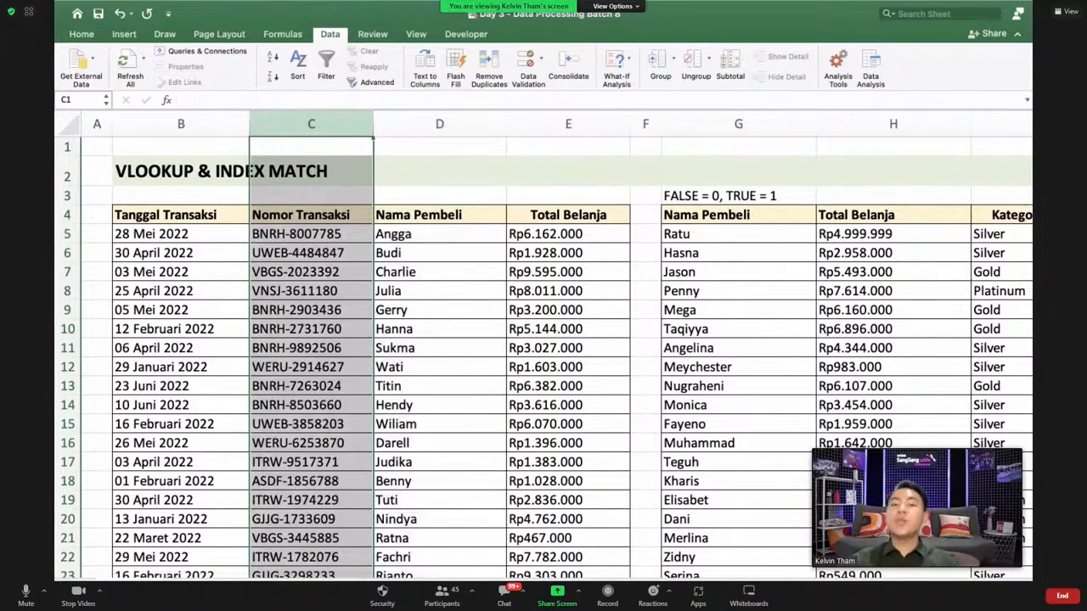
key(ctrl+Page_Down)
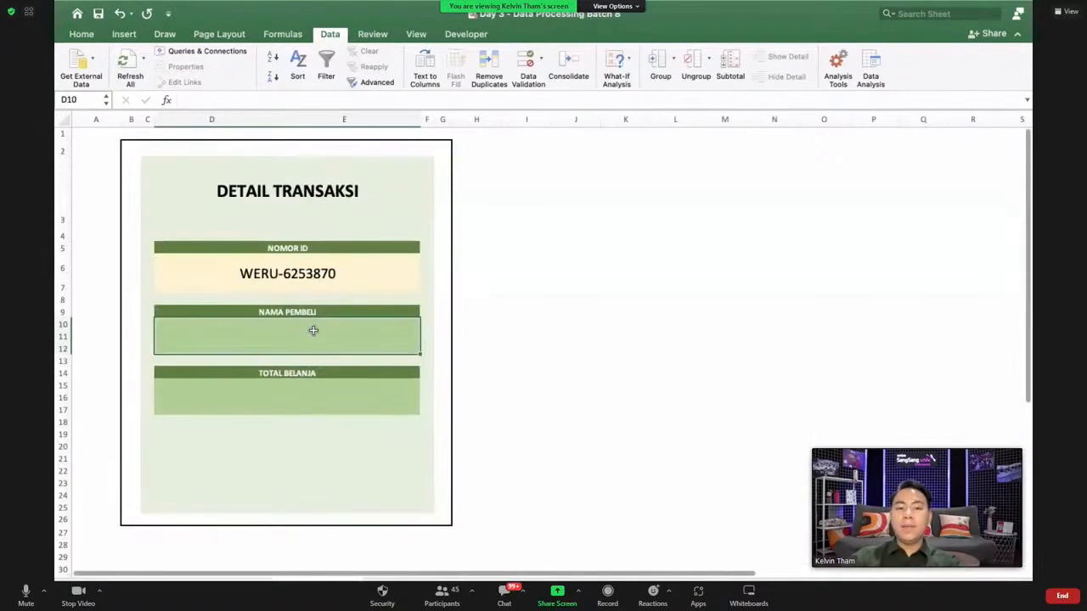
text(=vlo)
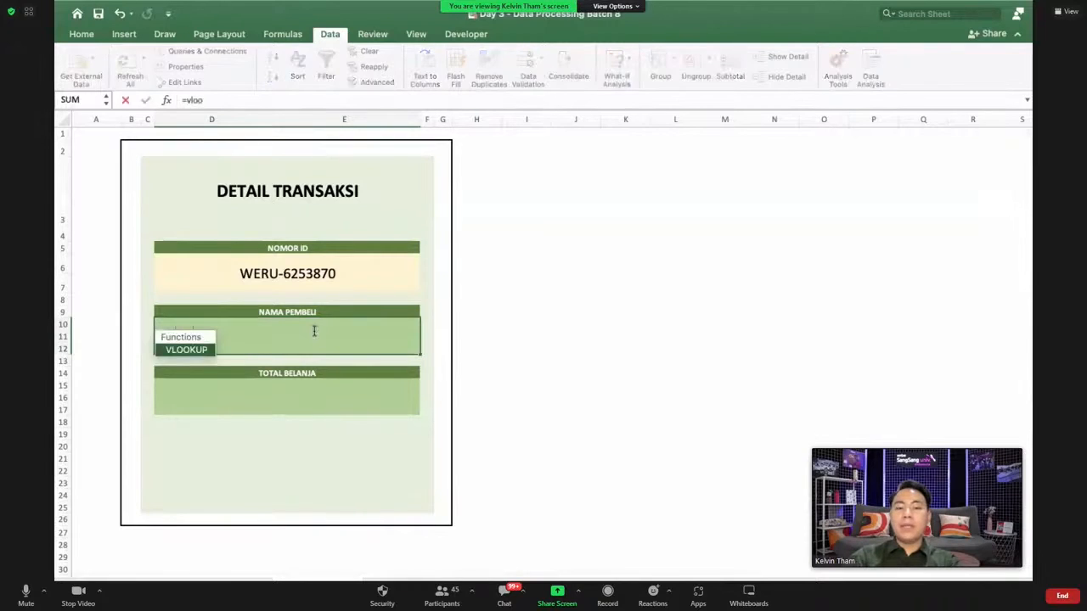
text(o)
key(Tab)
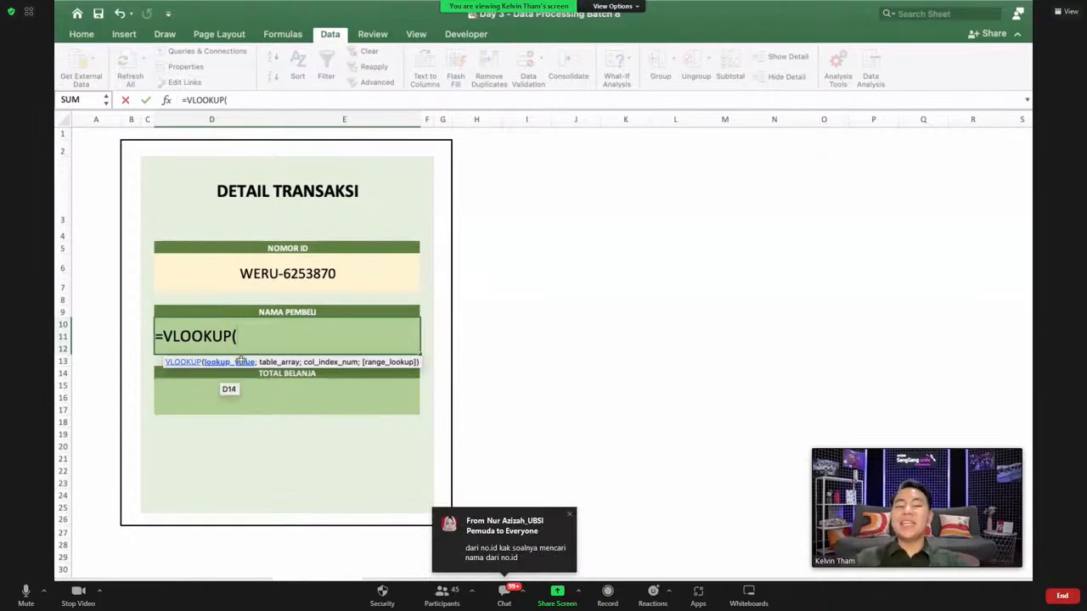
click(213, 264)
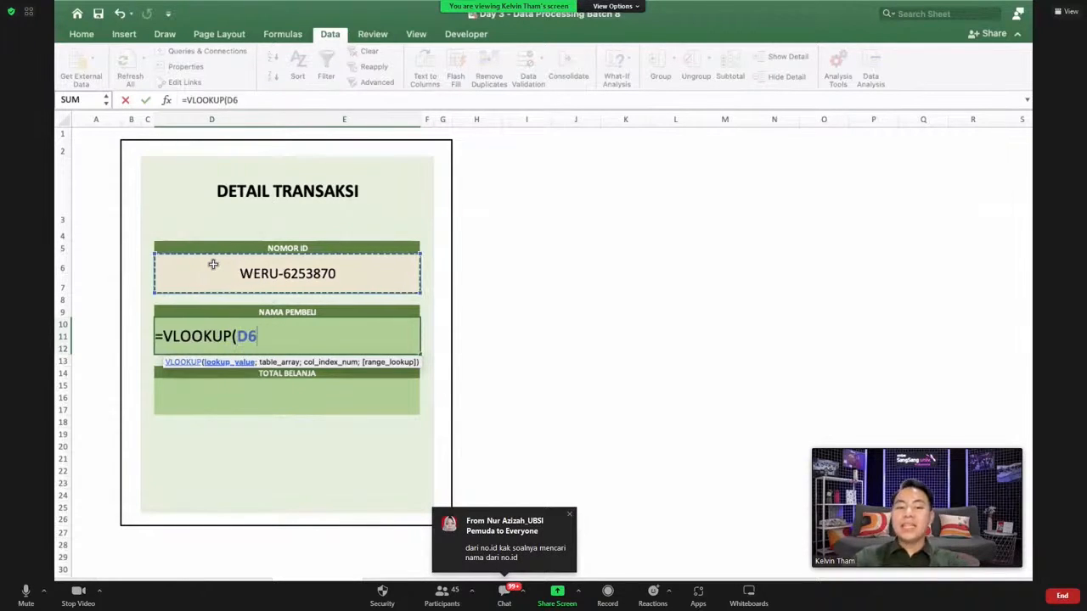
text(;)
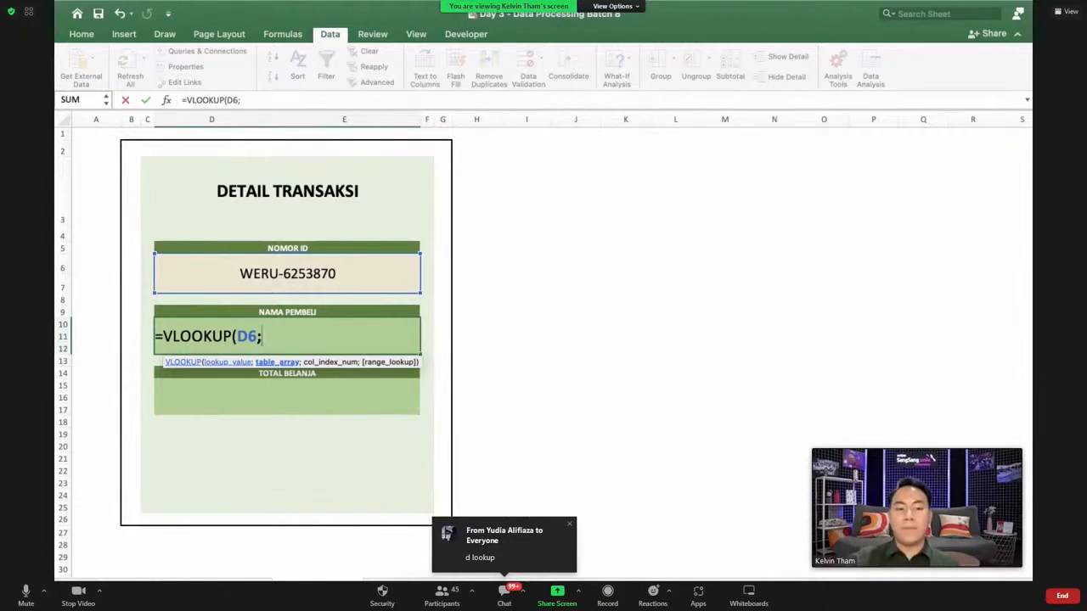
- Set the VLOOKUP table array to the absolute range '1. LOOKUP'!$C$5:$D$287, covering the Nomor Transaksi and Nama Pembeli columns
click(229, 586)
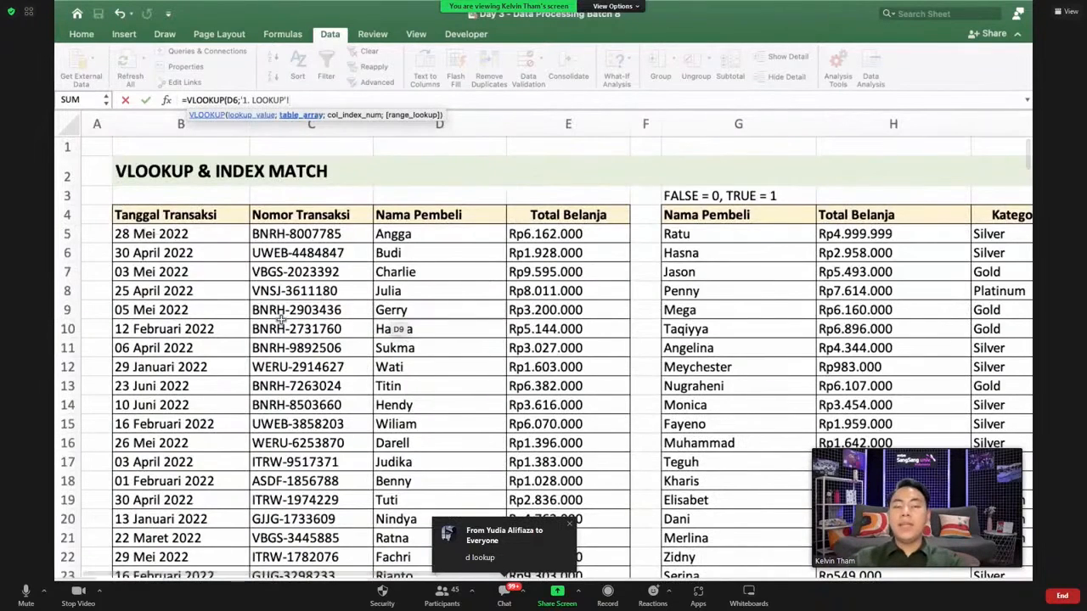
scroll(558, 344, right, 10)
scroll(558, 344, left, 4)
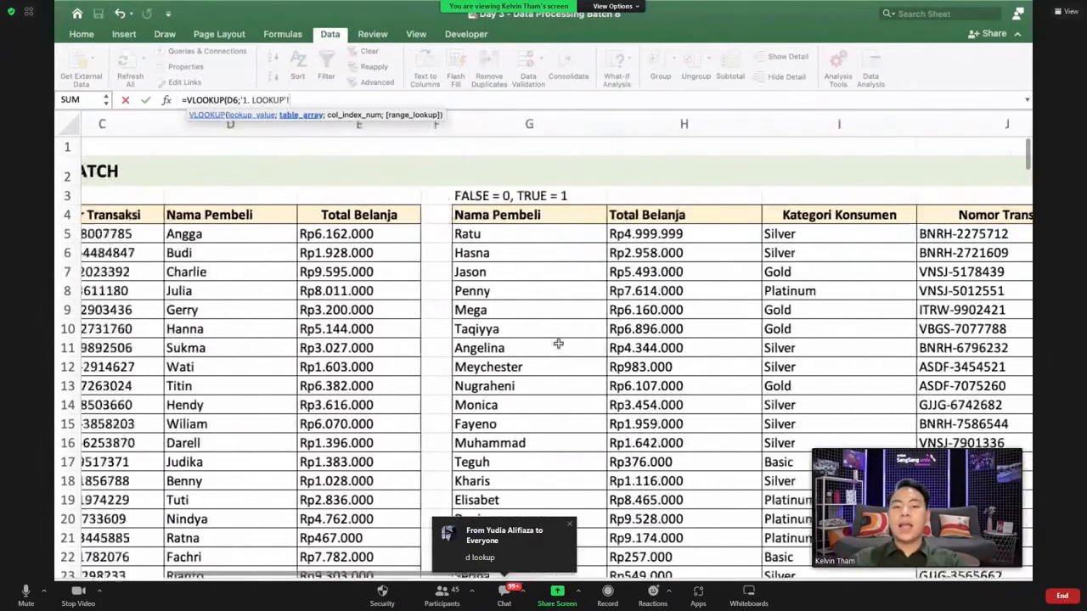
scroll(558, 344, left, 4)
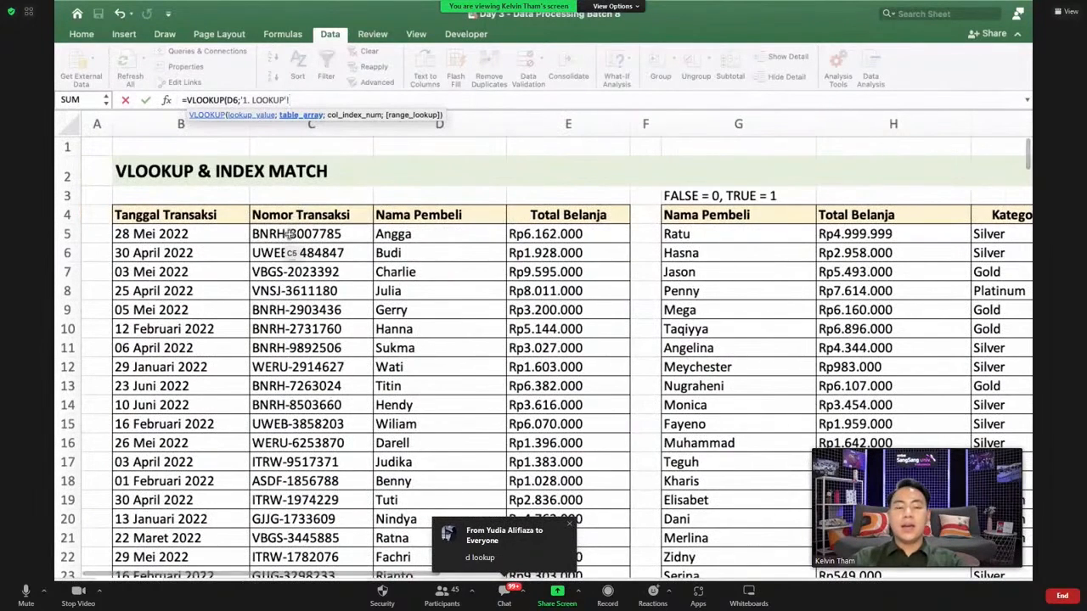
drag(289, 234, 404, 339)
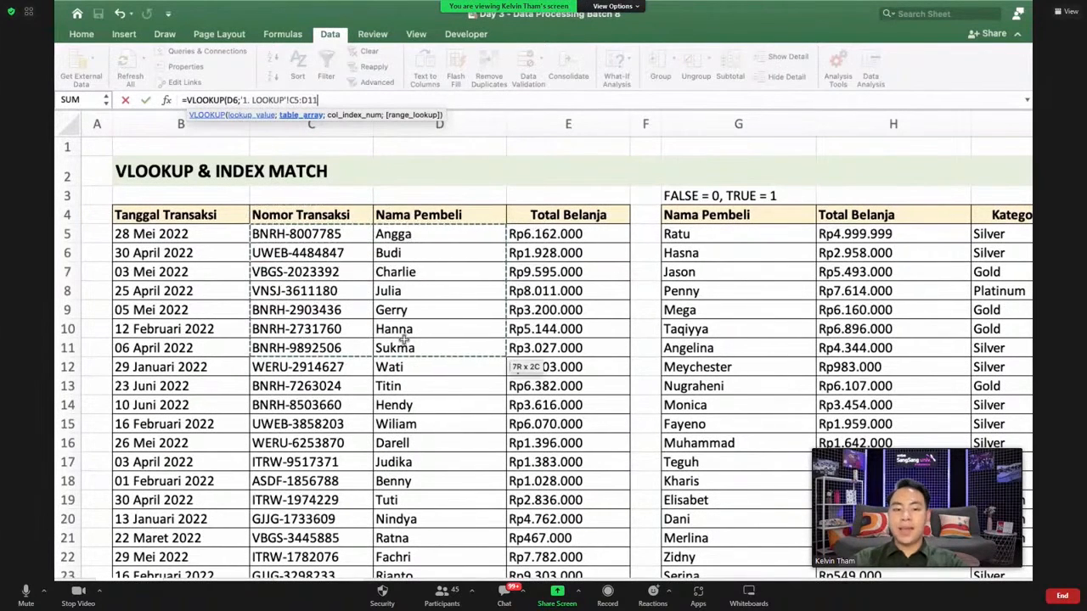
key(ctrl+shift+Down)
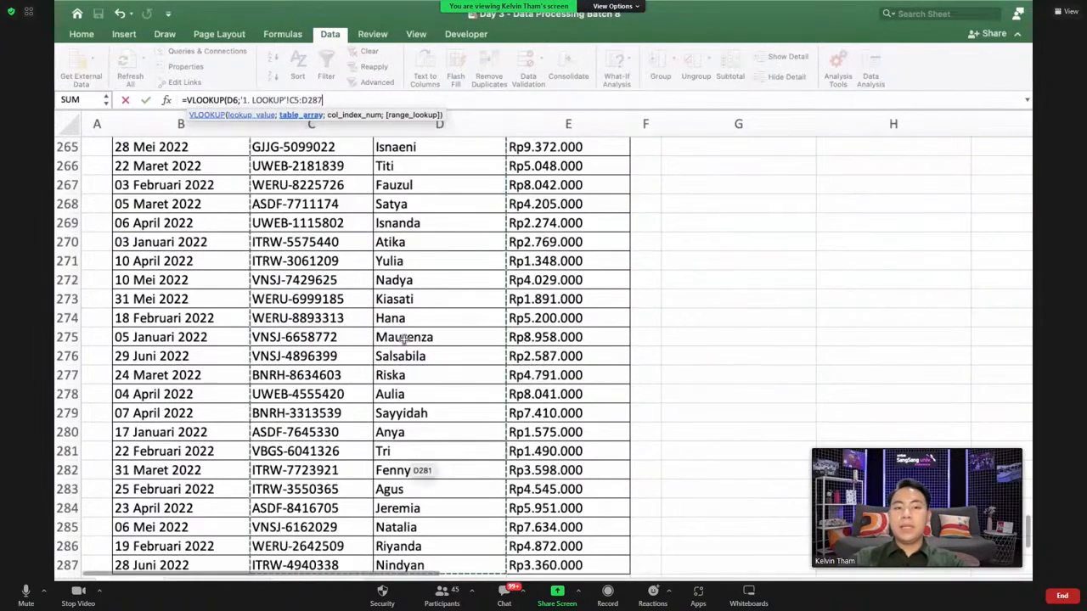
key(F4)
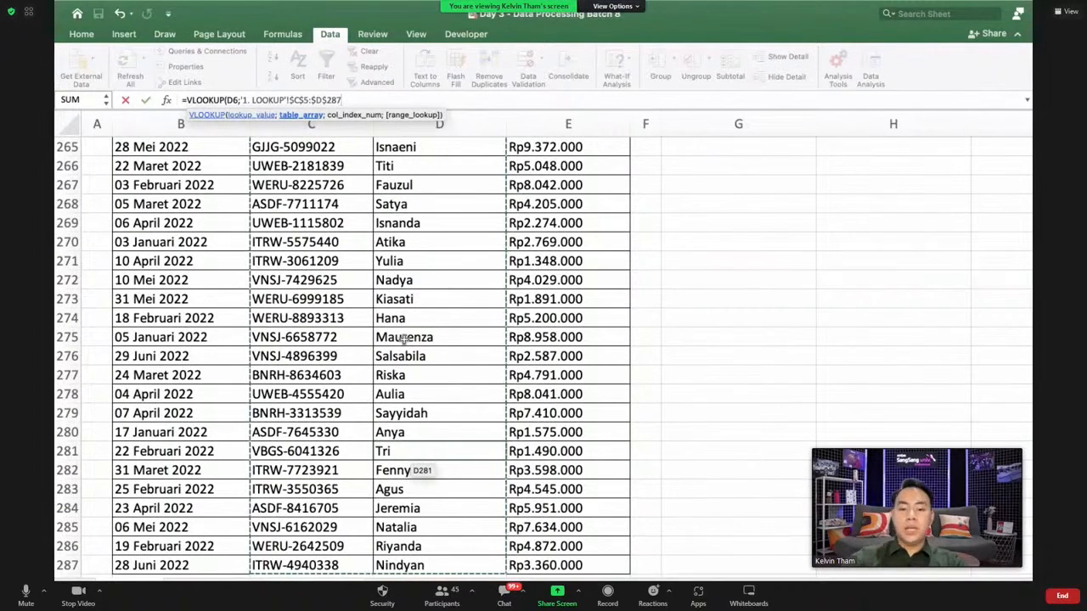
text(;)
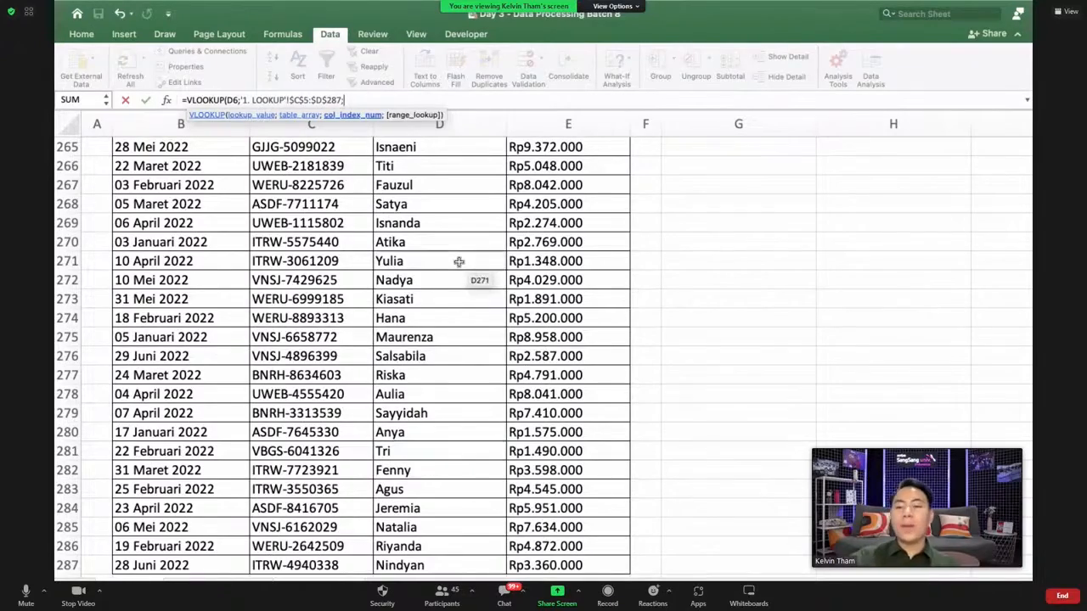
- Complete the VLOOKUP with column index 2 and exact match 0, and enter the formula
scroll(458, 262, up, 10)
scroll(458, 262, up, 20)
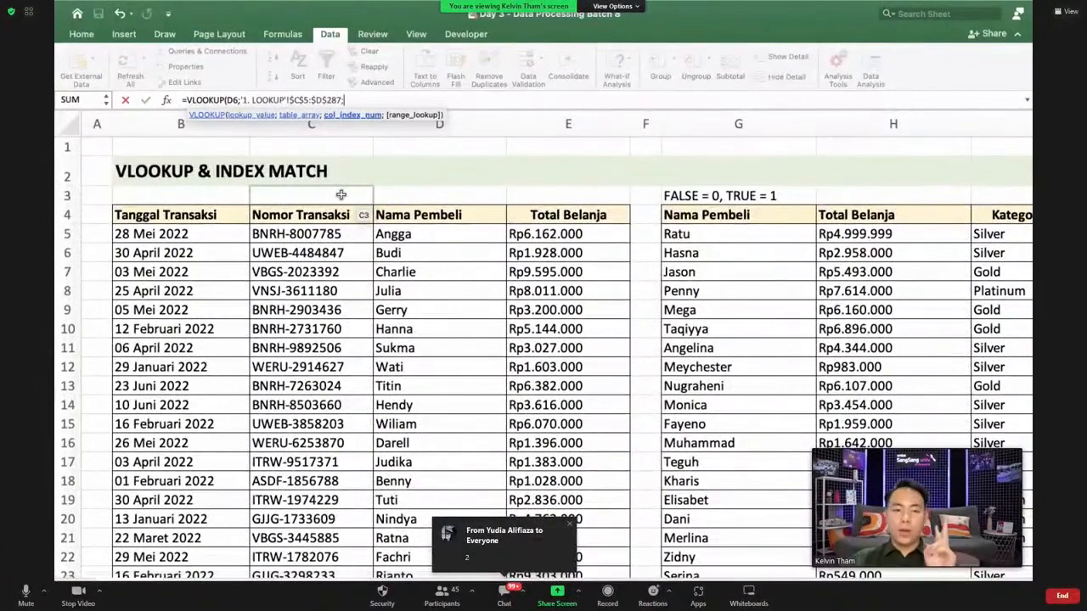
text(2)
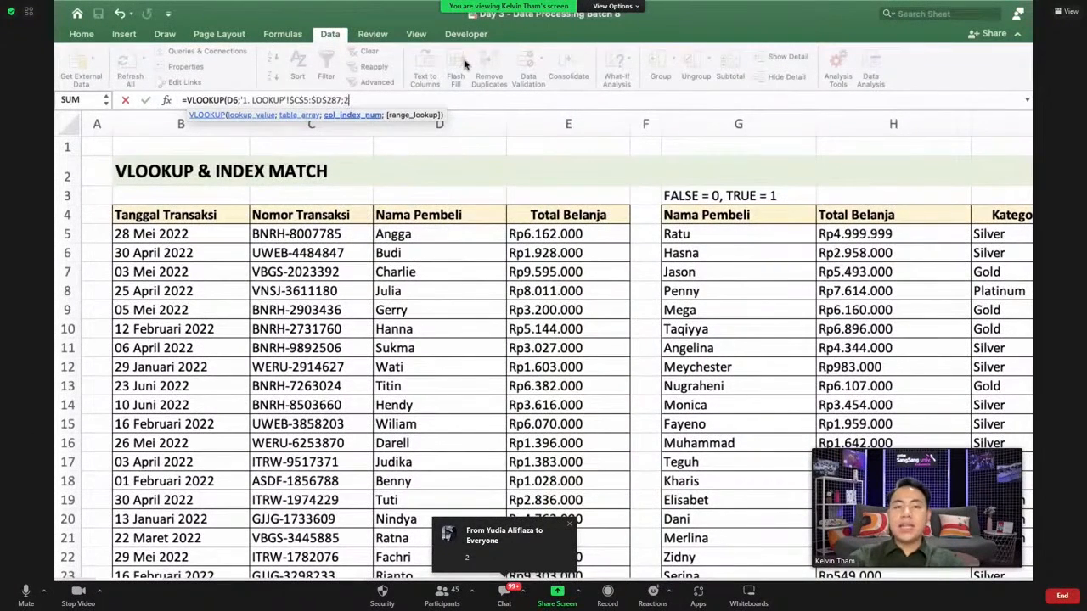
text(;0))
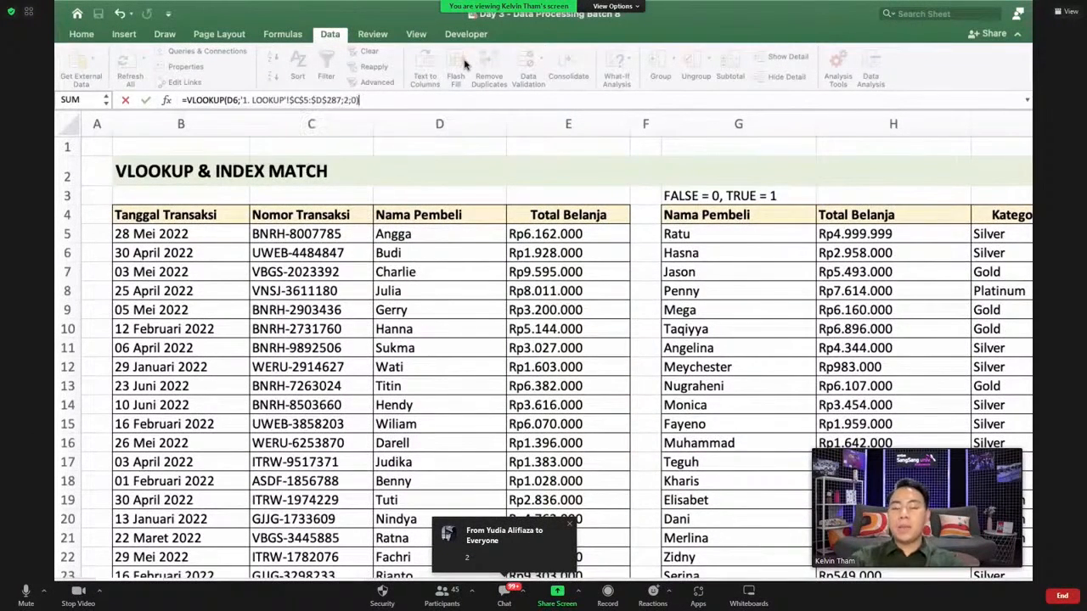
key(Return)
- Test the Nama Pembeli lookup by choosing the sixth, twelfth and first entries of the Nomor ID dropdown in turn
click(355, 267)
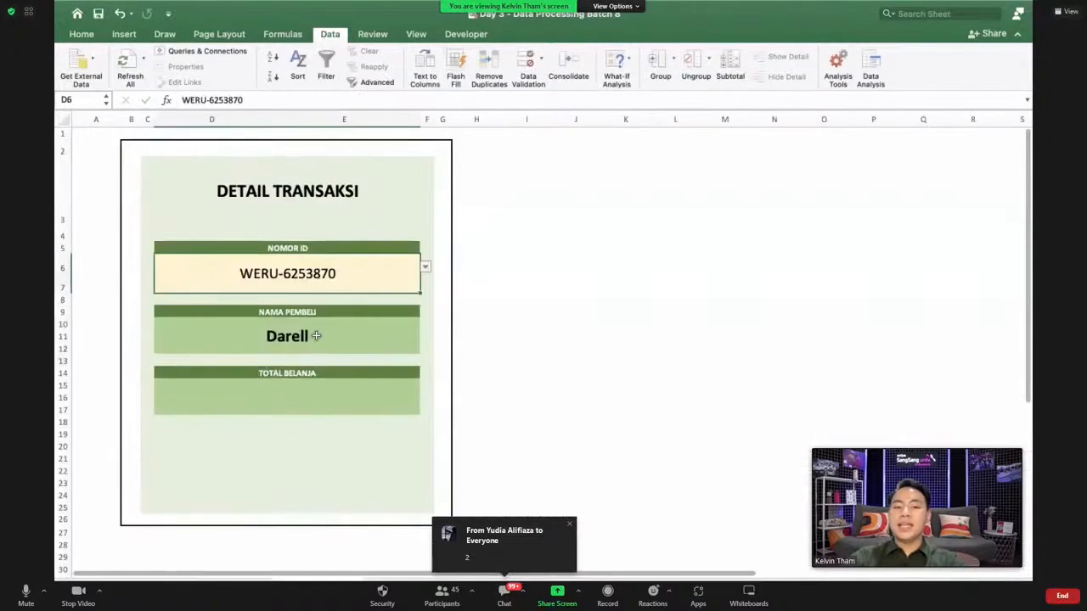
click(304, 349)
click(371, 266)
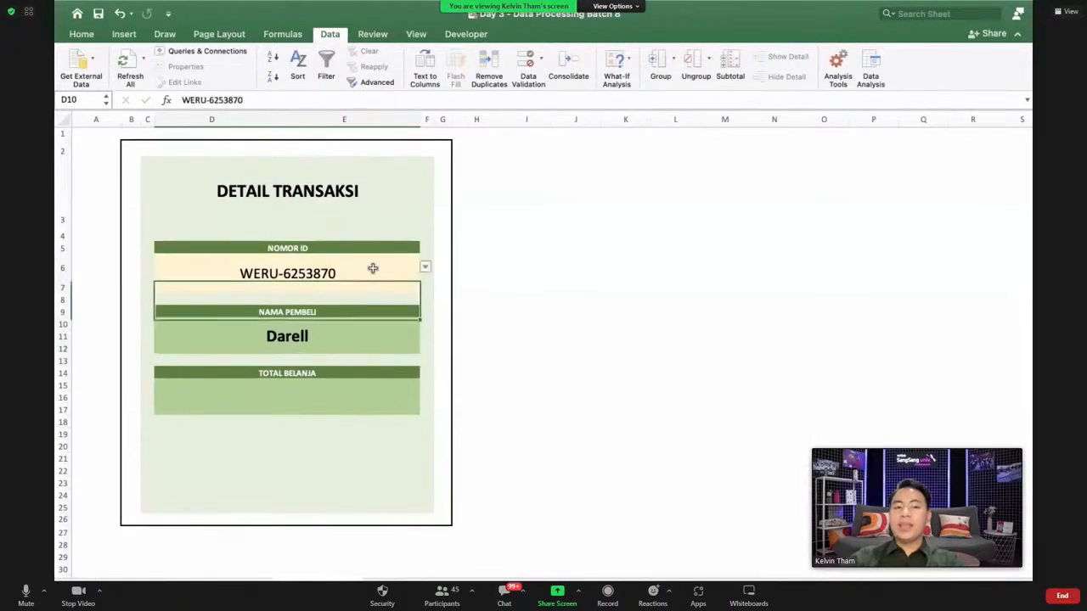
click(425, 267)
click(200, 344)
click(426, 268)
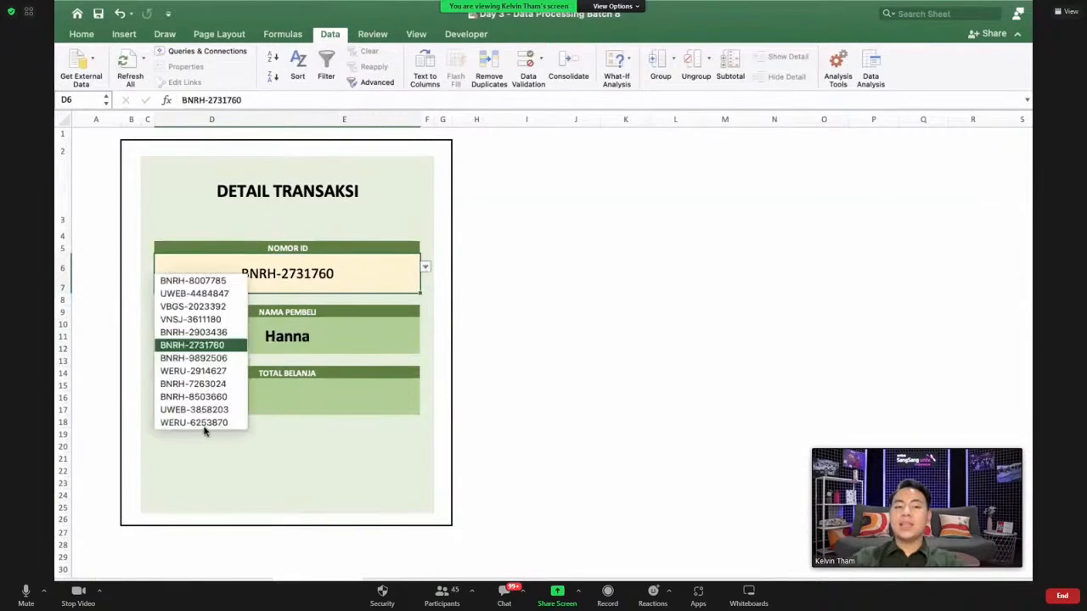
click(203, 423)
click(425, 267)
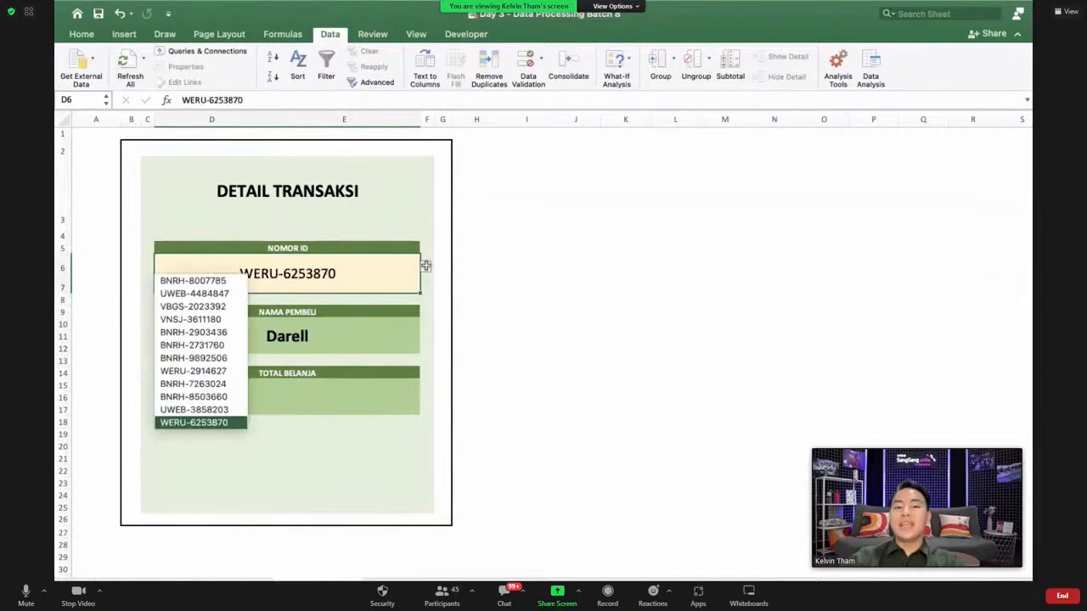
click(231, 285)
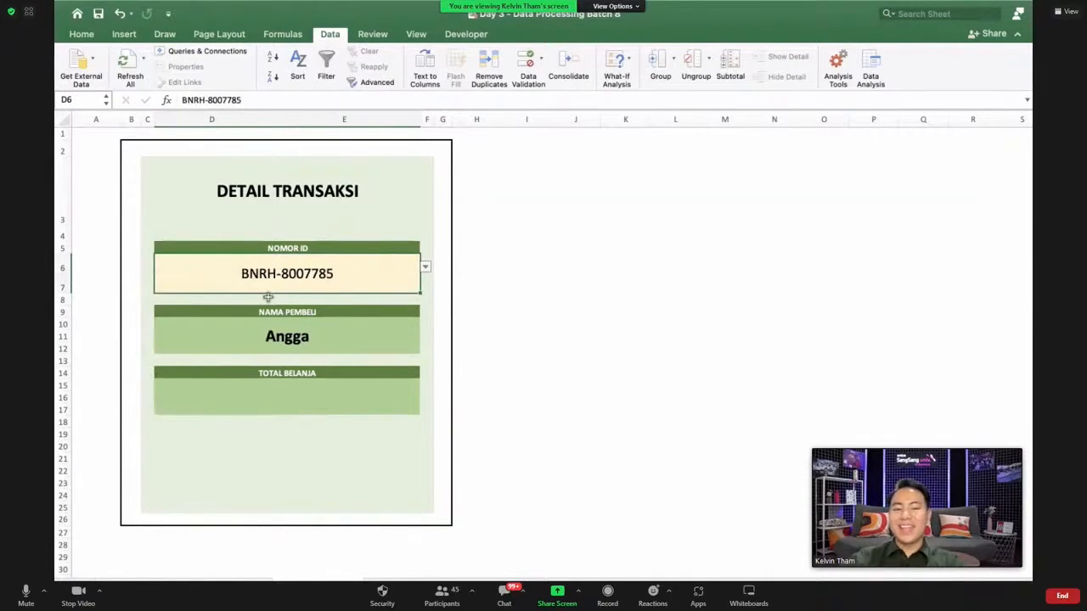
- Start an INDEX formula in the Total Belanja cell with the absolute array '1. LOOKUP'!$E$5:$E$287
click(289, 405)
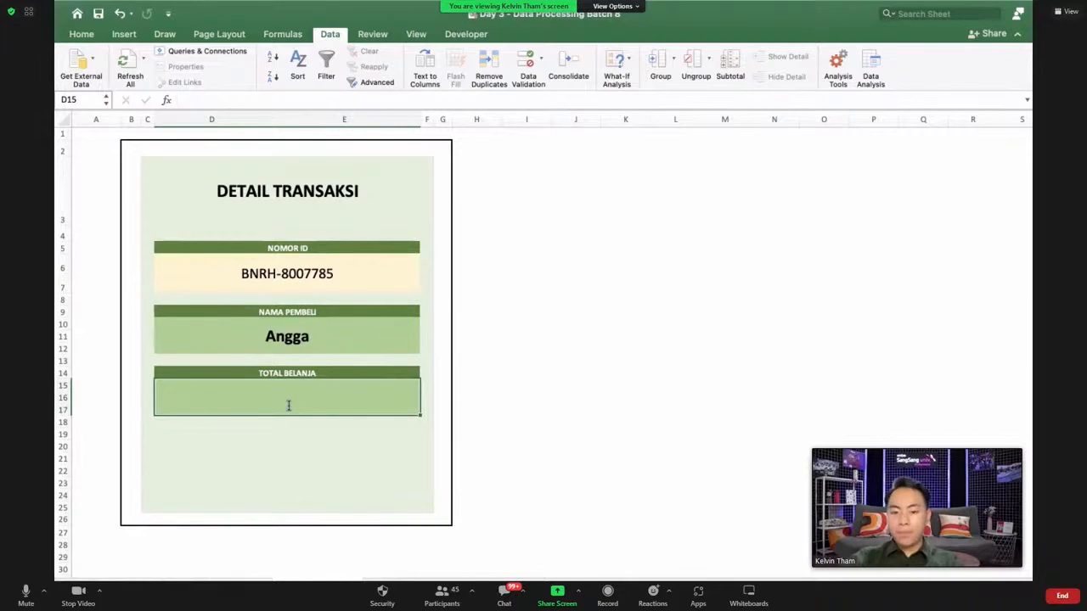
text(=index)
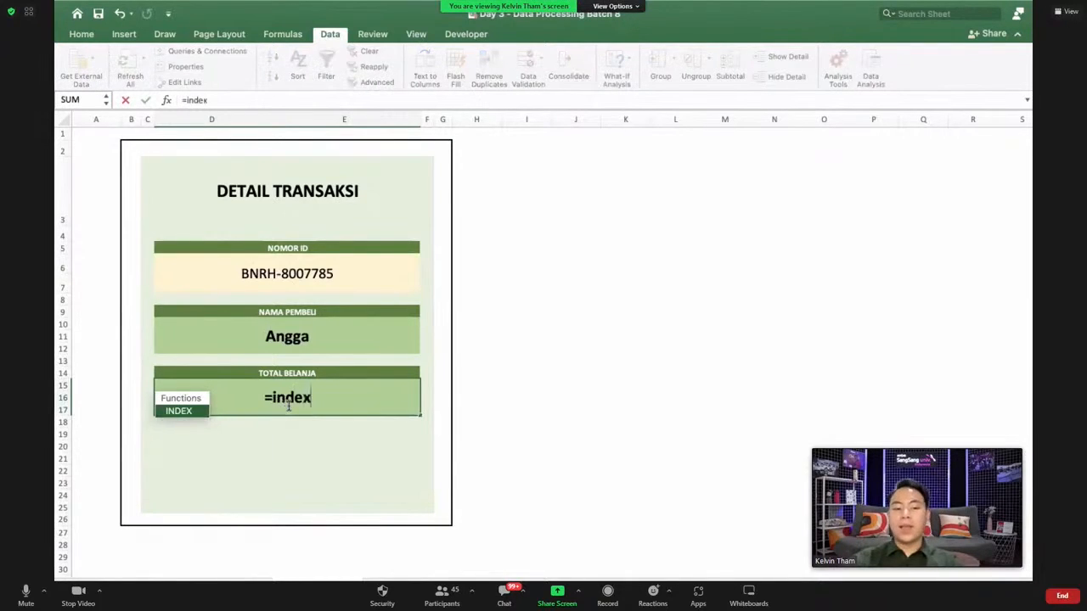
key(Tab)
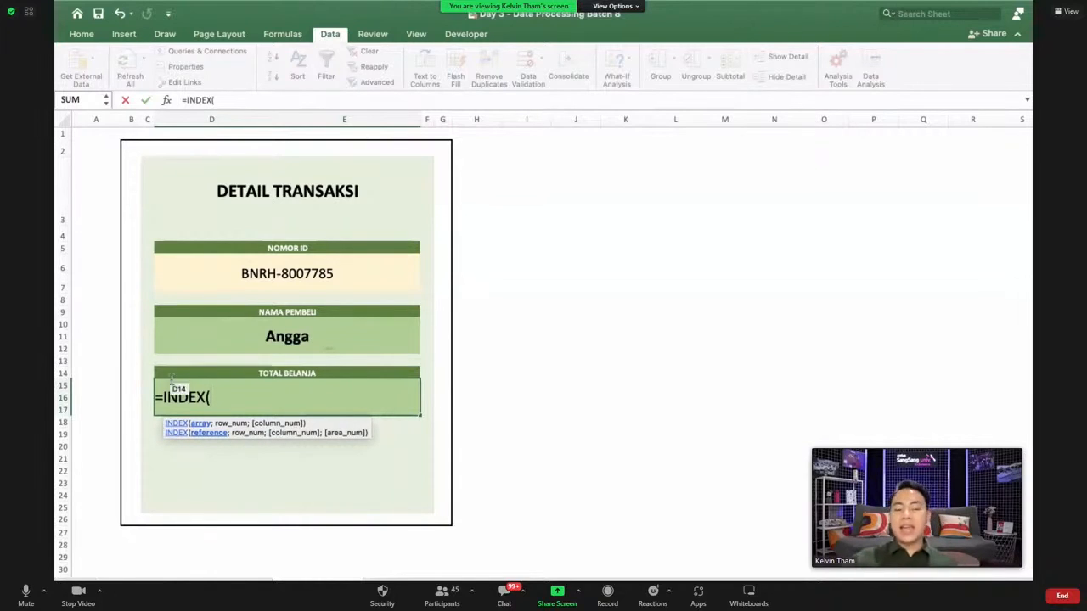
click(201, 583)
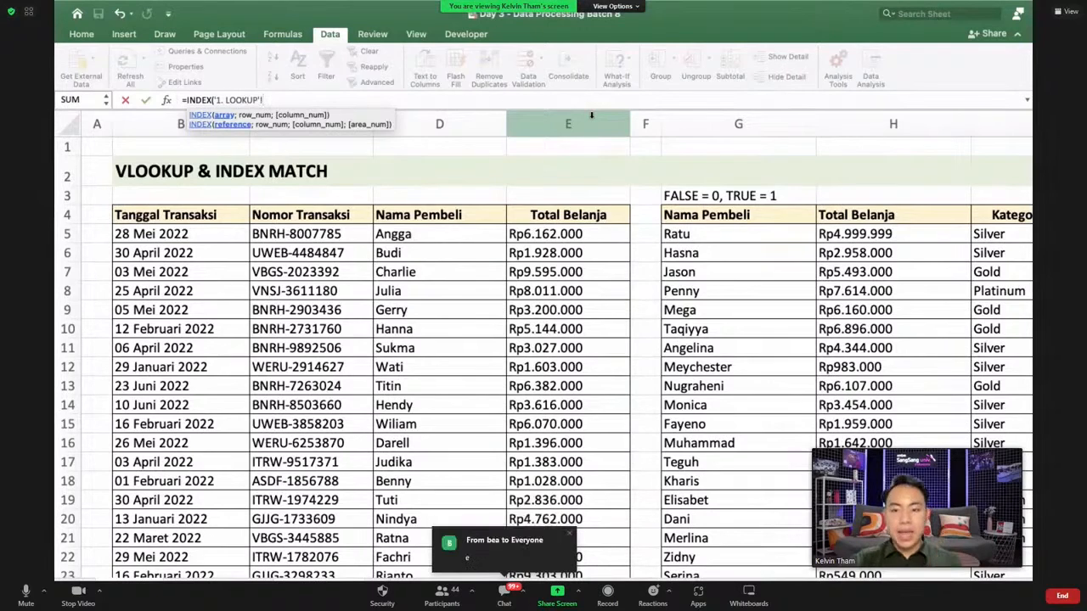
click(545, 235)
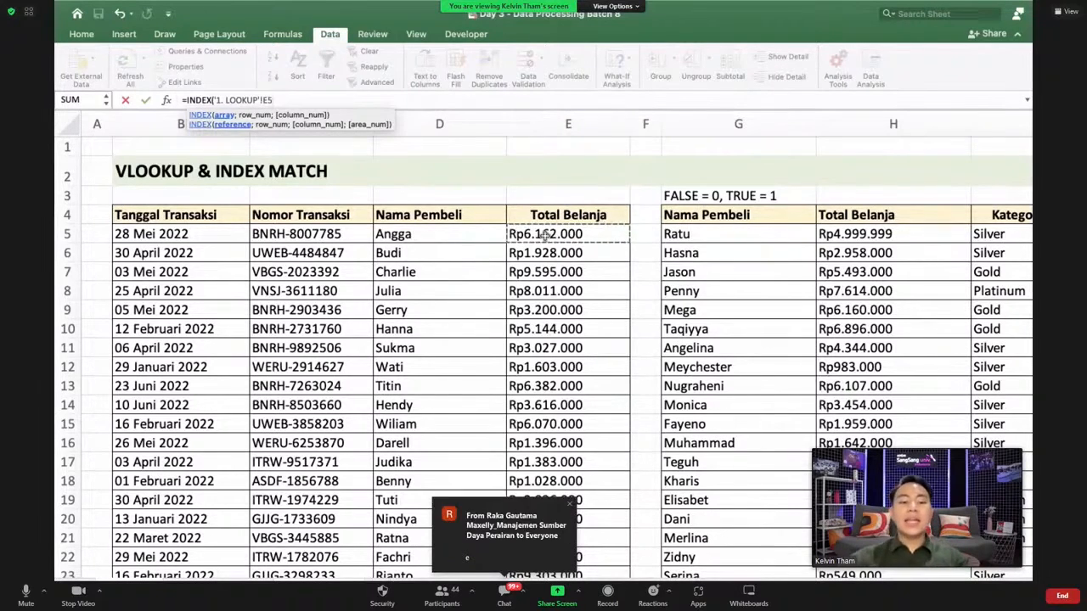
key(ctrl+shift+Down)
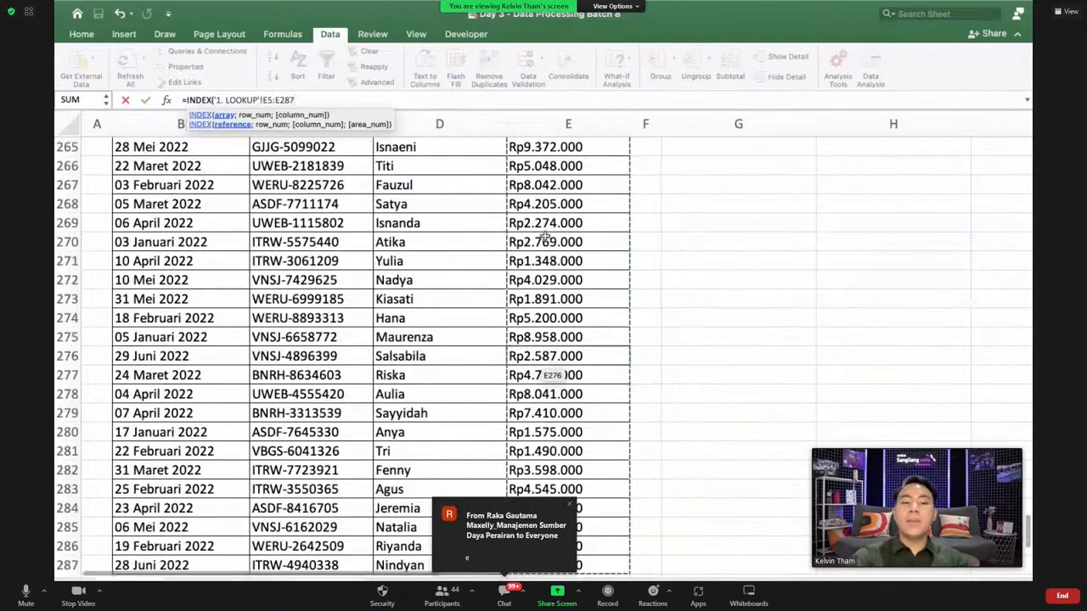
key(F4)
text(;)
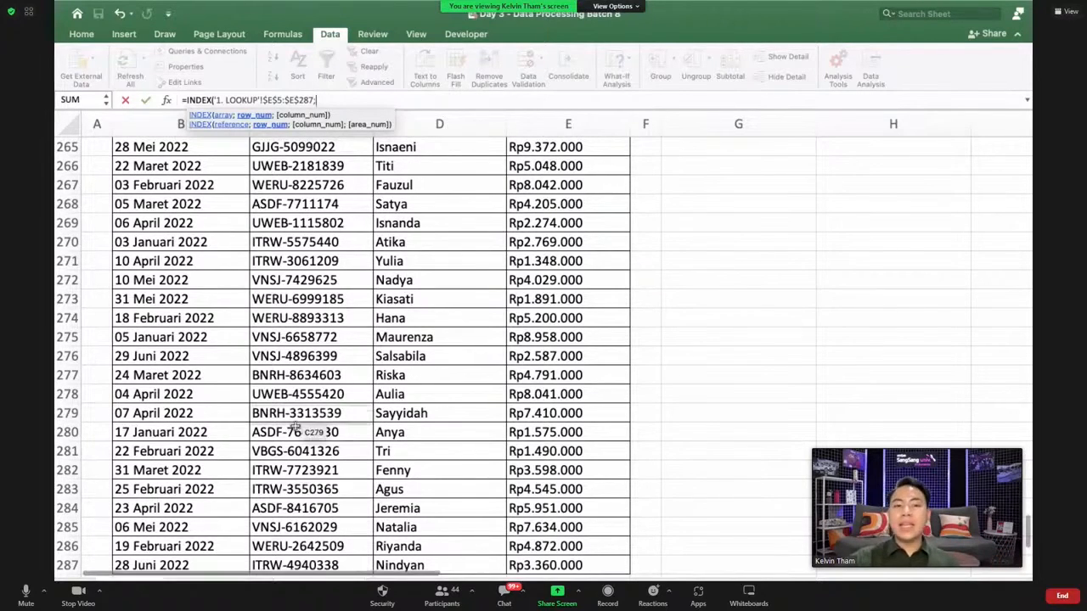
- Nest a MATCH function as the INDEX row number, using the merged Nomor ID cell D6:E7 on 'Your Mini Search' as lookup value
text(ma)
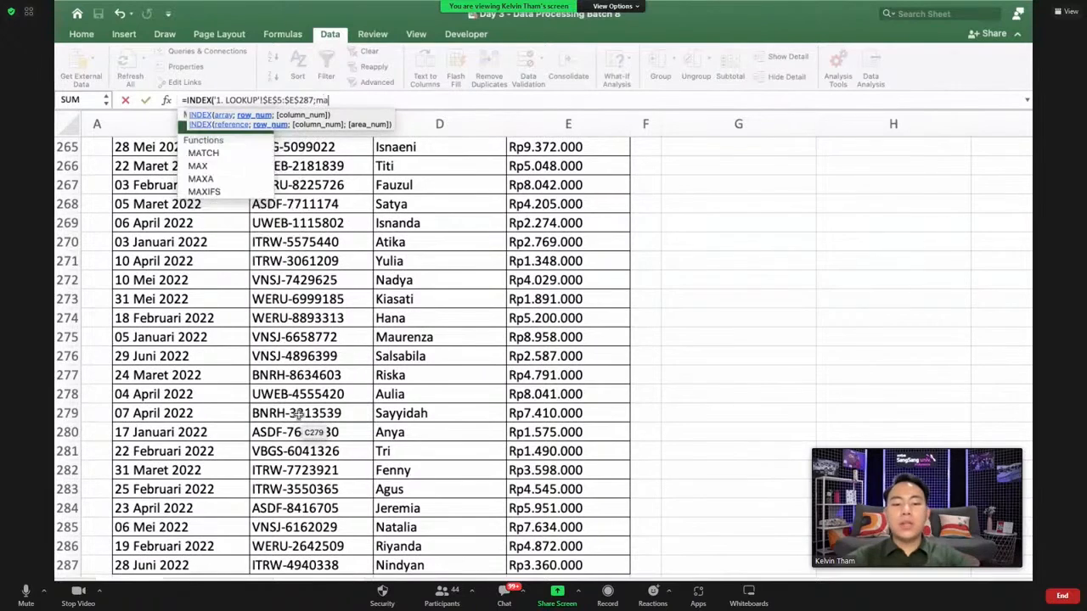
text(tch)
key(Tab)
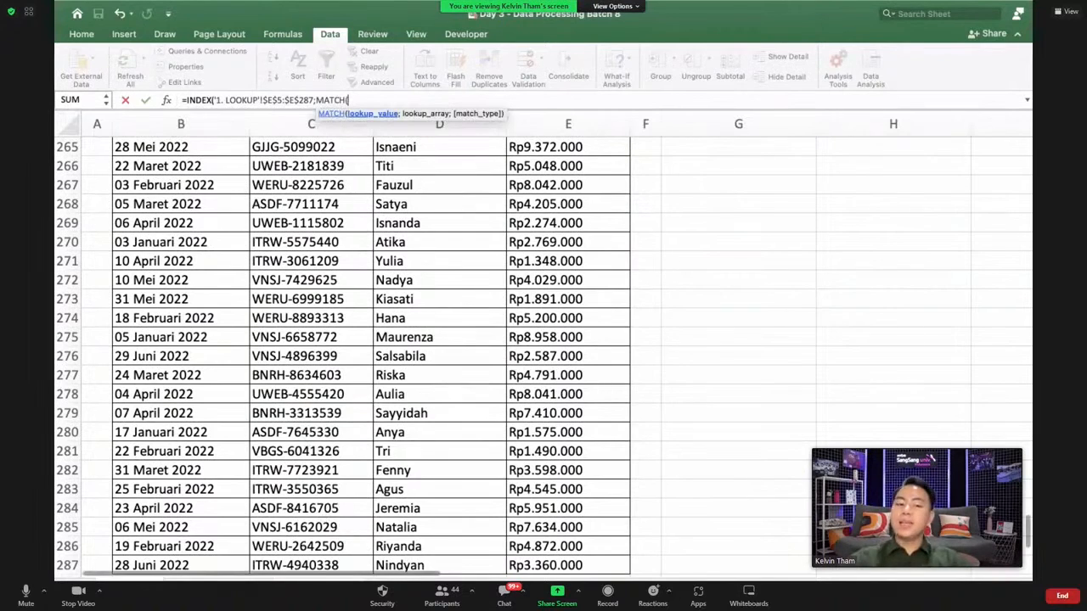
key(ctrl+Page_Down)
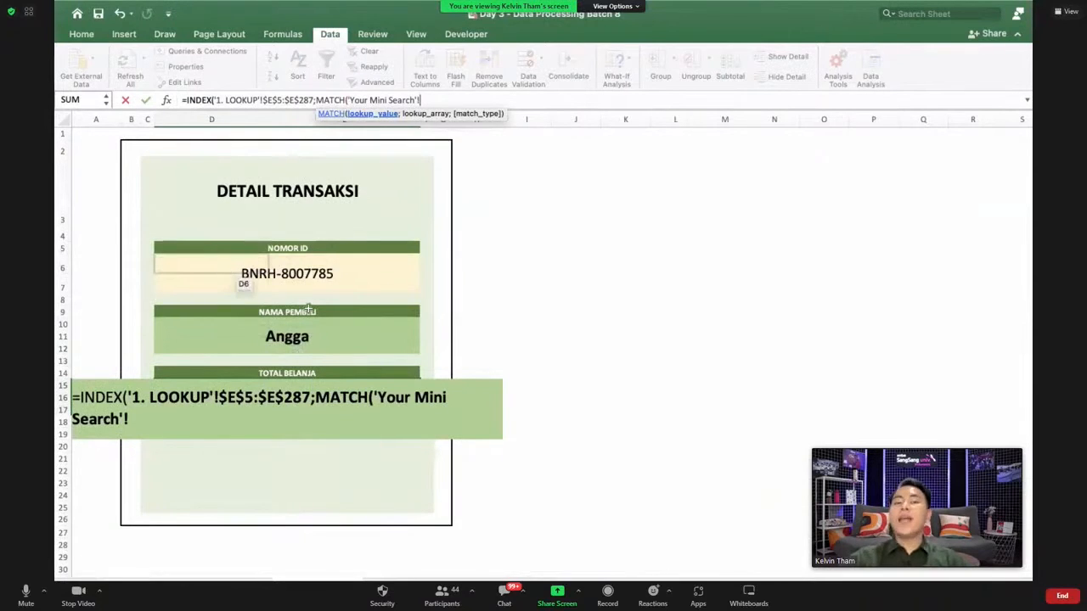
click(281, 421)
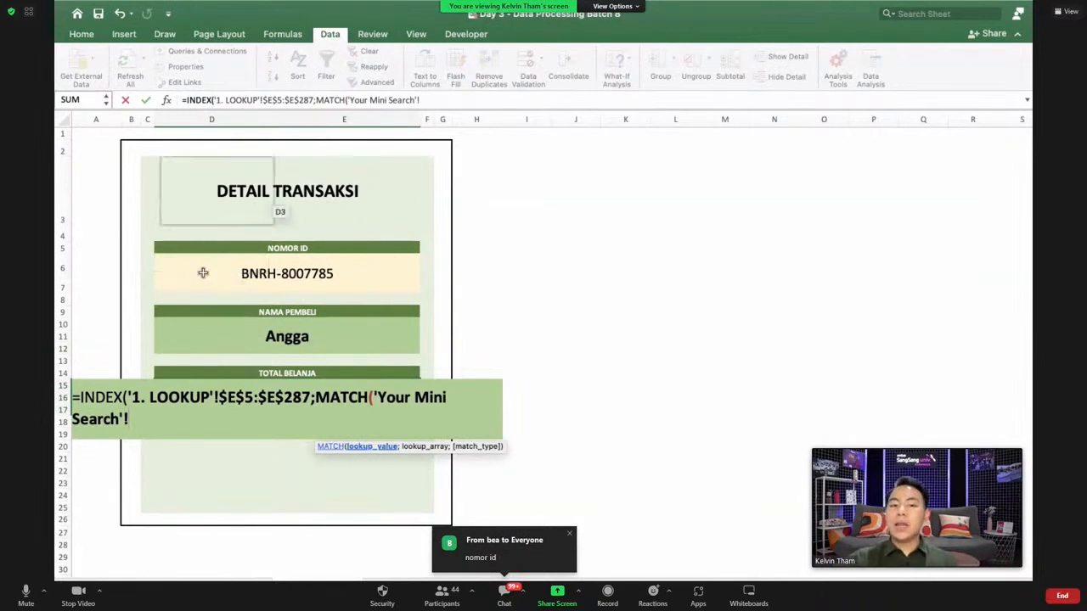
click(226, 261)
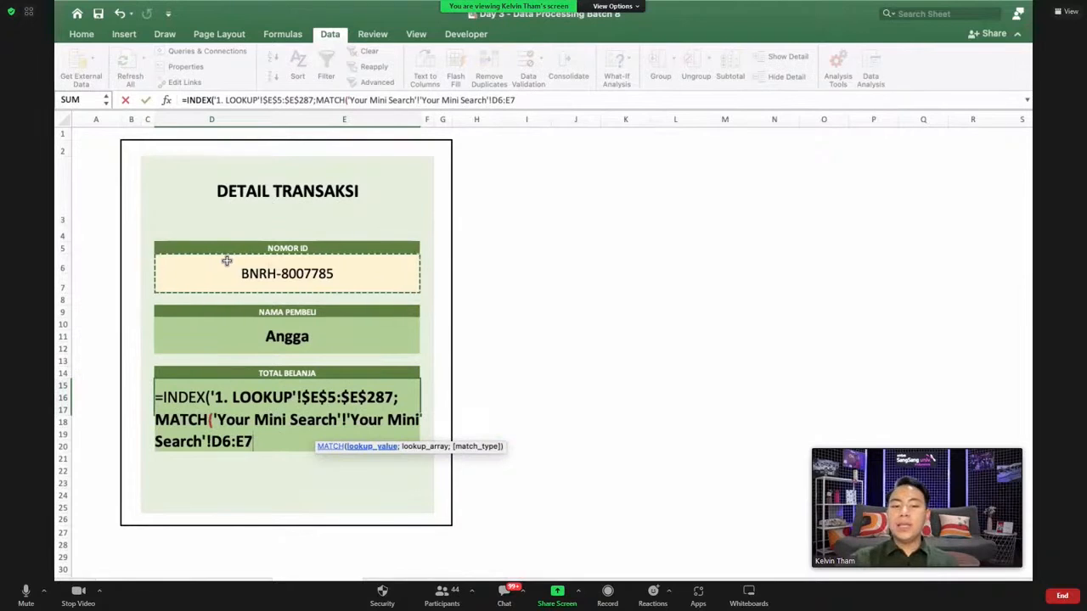
- Set the MATCH lookup array to the absolute Nomor Transaksi range '1. LOOKUP'!$C$5:$C$287
text(;'1. LOOKUP'!)
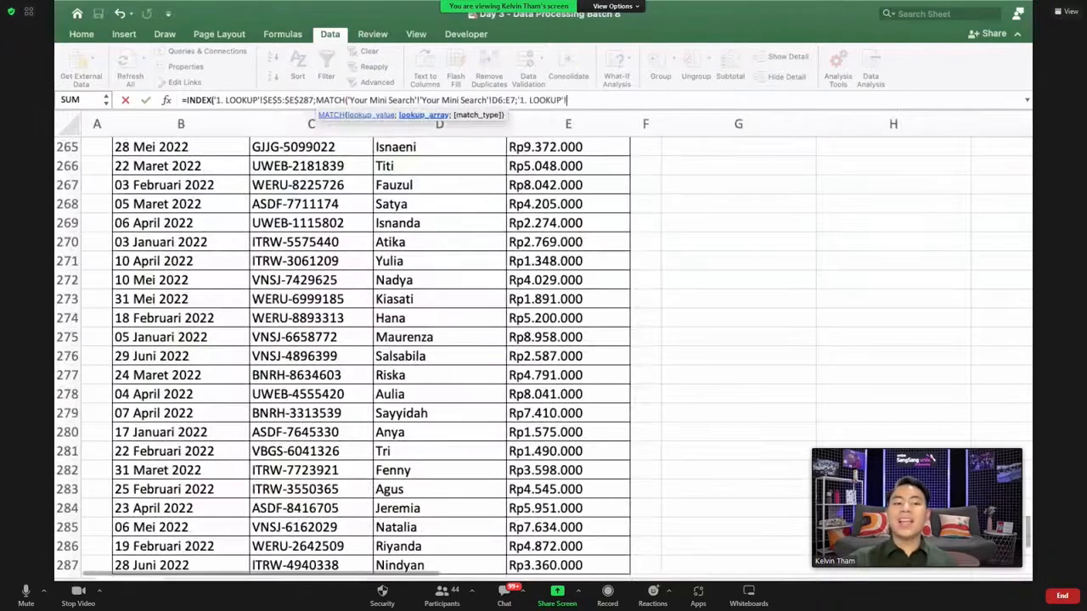
click(415, 582)
scroll(403, 342, up, 20)
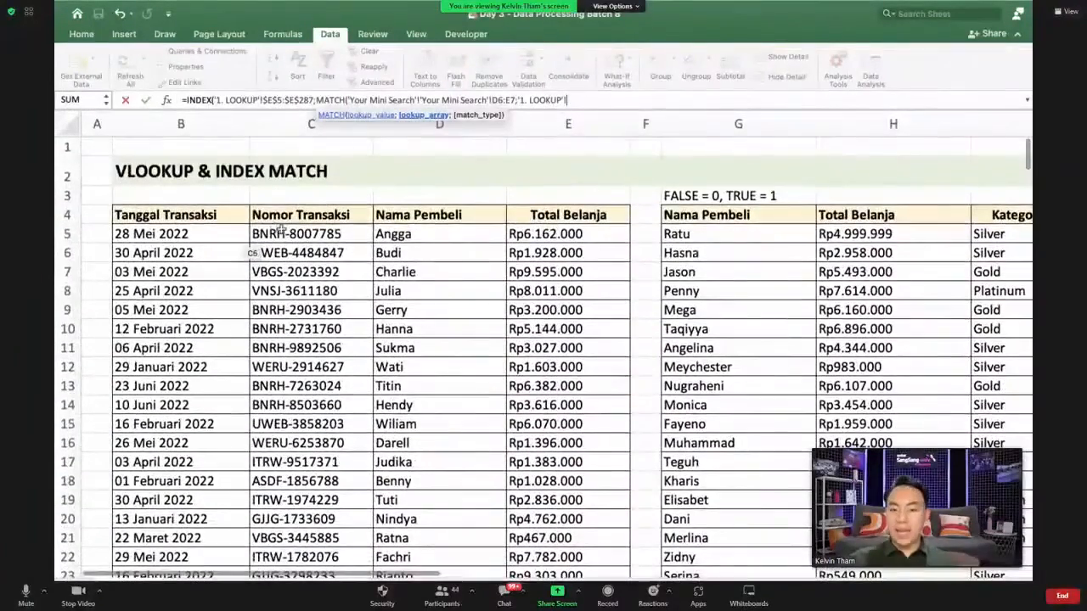
click(328, 236)
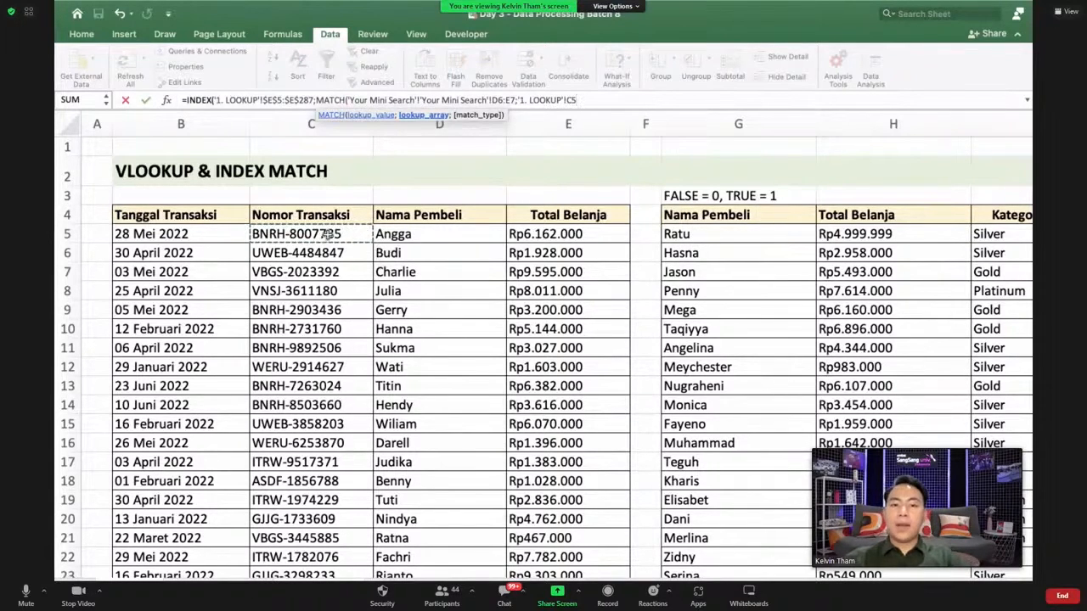
key(ctrl+shift+Down)
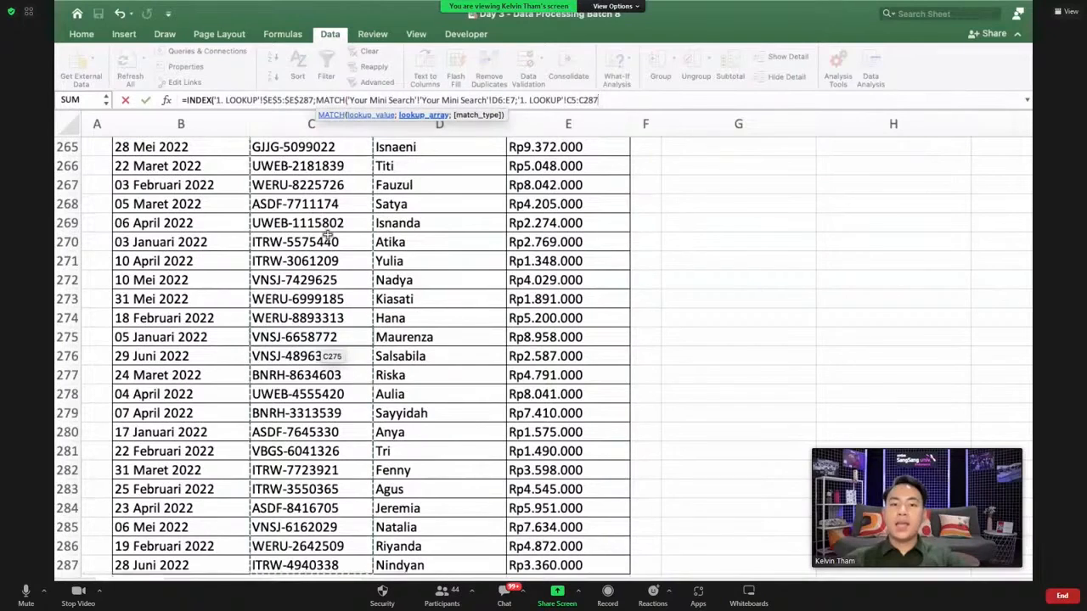
key(F4)
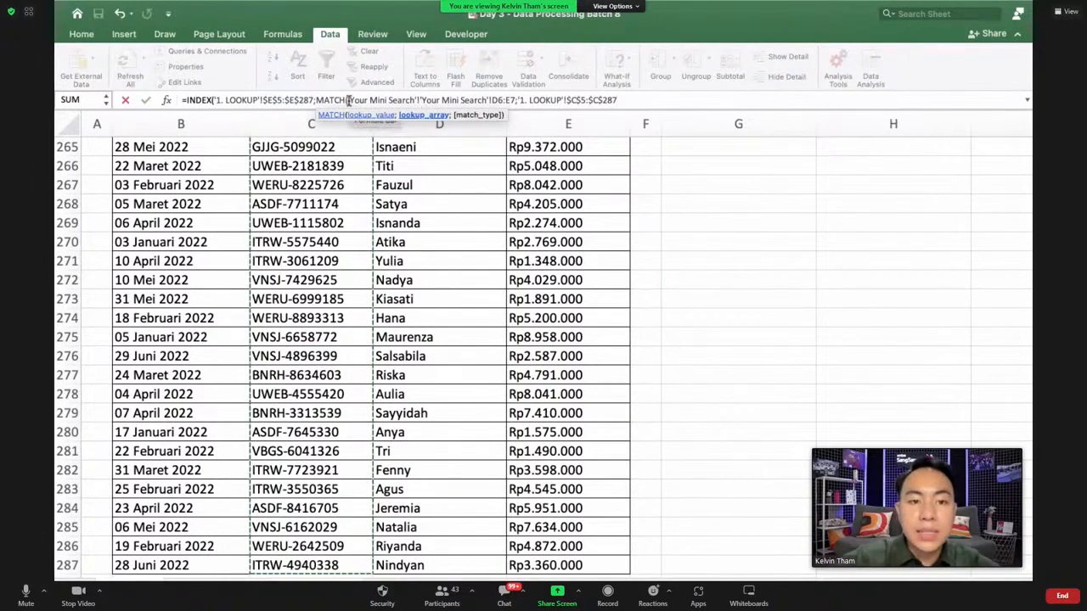
- Remove the duplicated 'Your Mini Search'! reference from MATCH and complete the formula with match type 0
drag(350, 100, 417, 100)
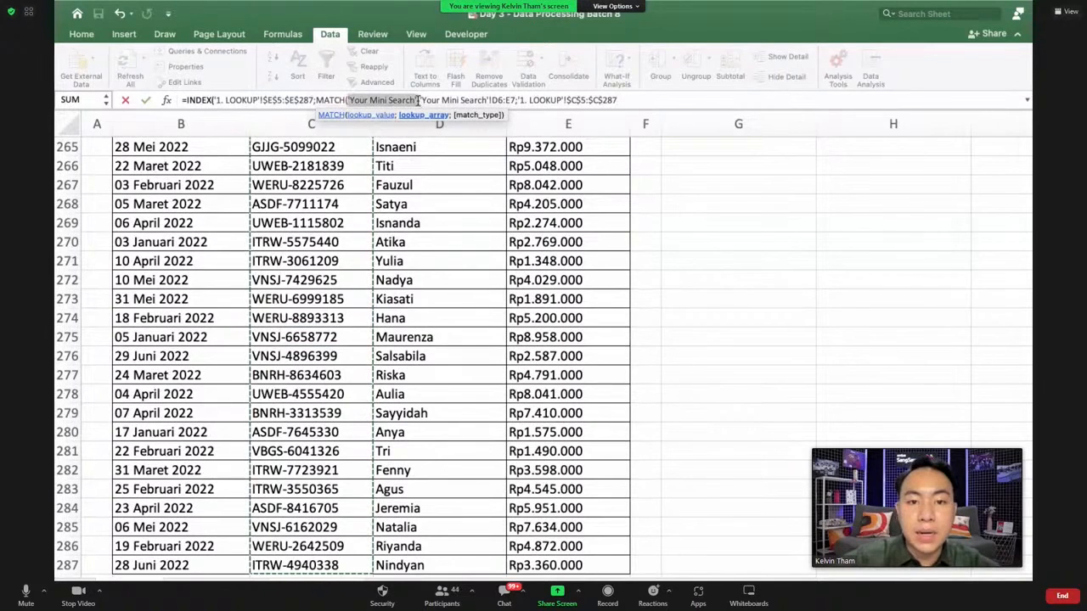
key(BackSpace)
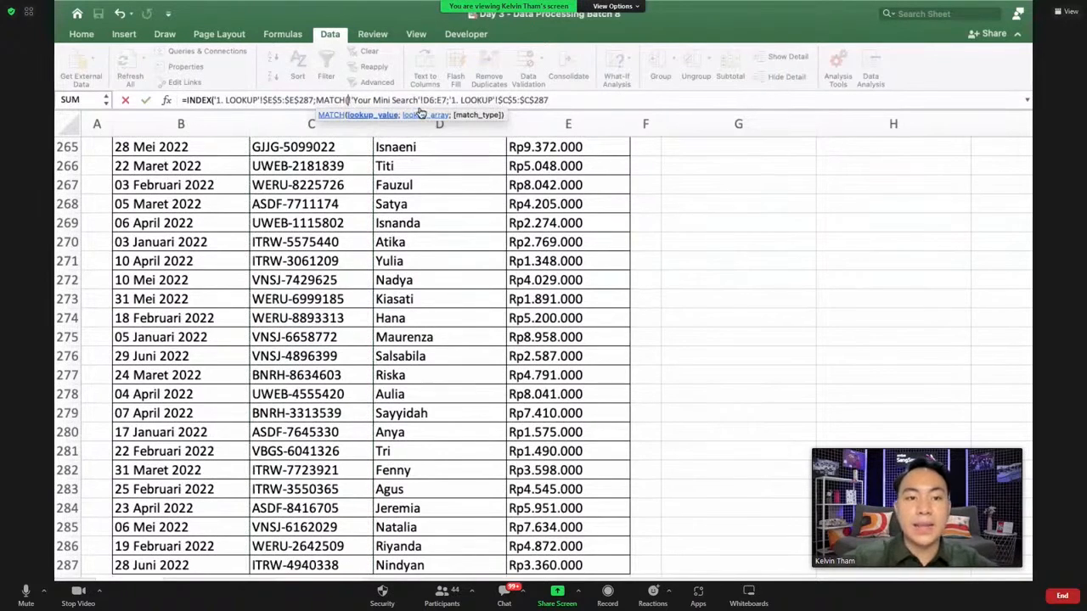
click(567, 100)
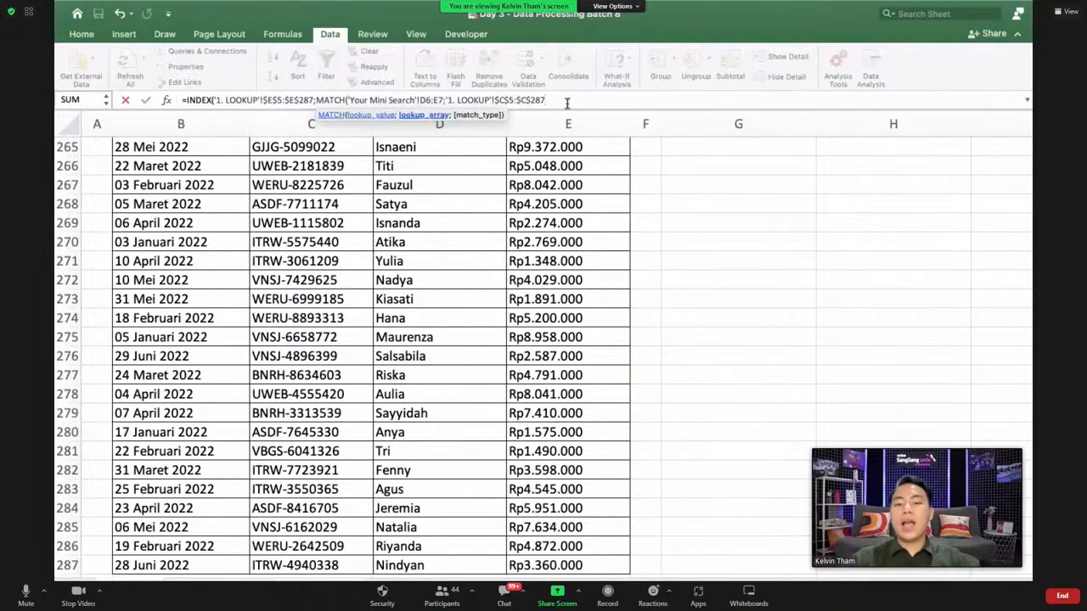
text(;0)))
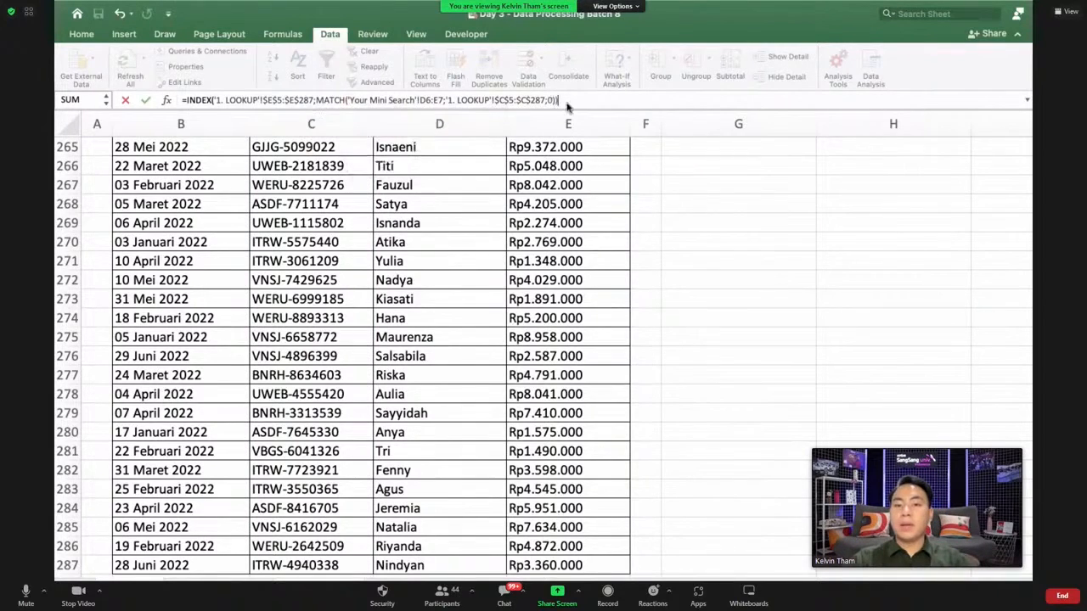
key(Return)
- Correct the MATCH lookup value in the Total Belanja formula to the single cell 'Your Mini Search'!D6
click(358, 396)
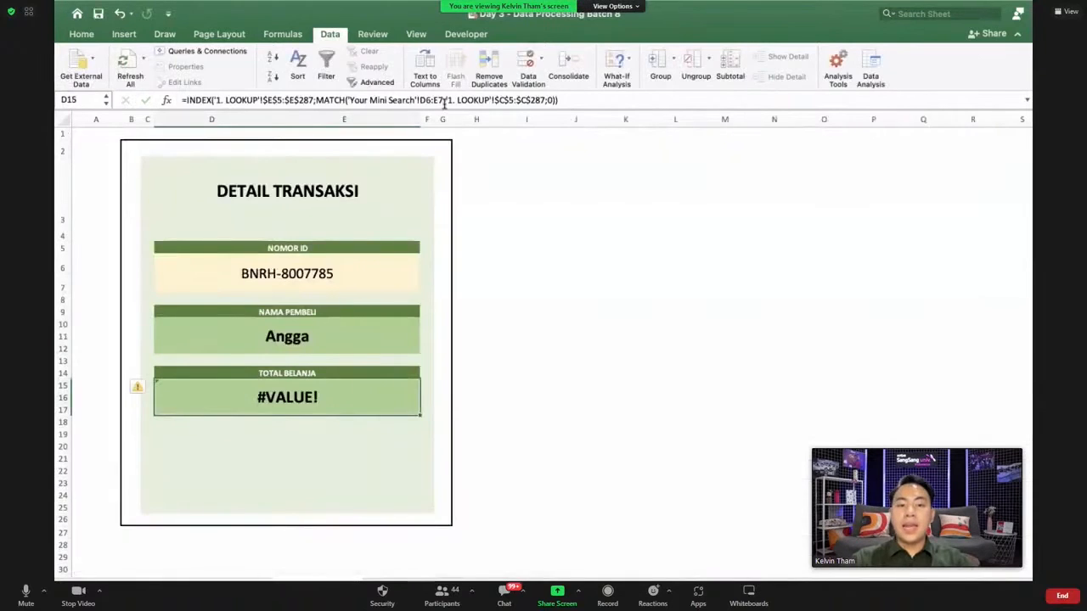
drag(443, 100, 431, 100)
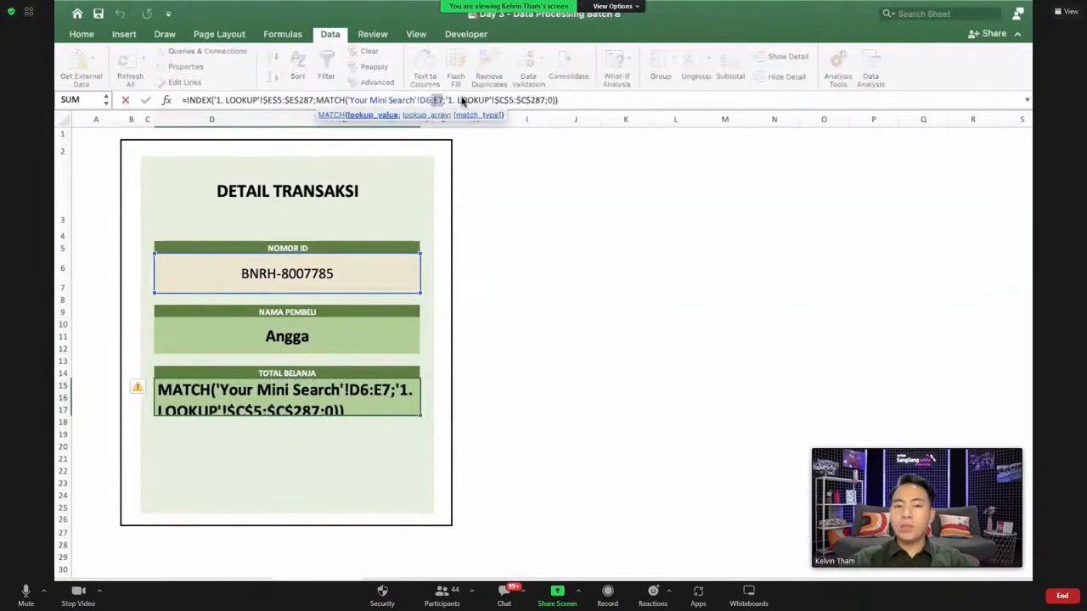
key(BackSpace)
key(Return)
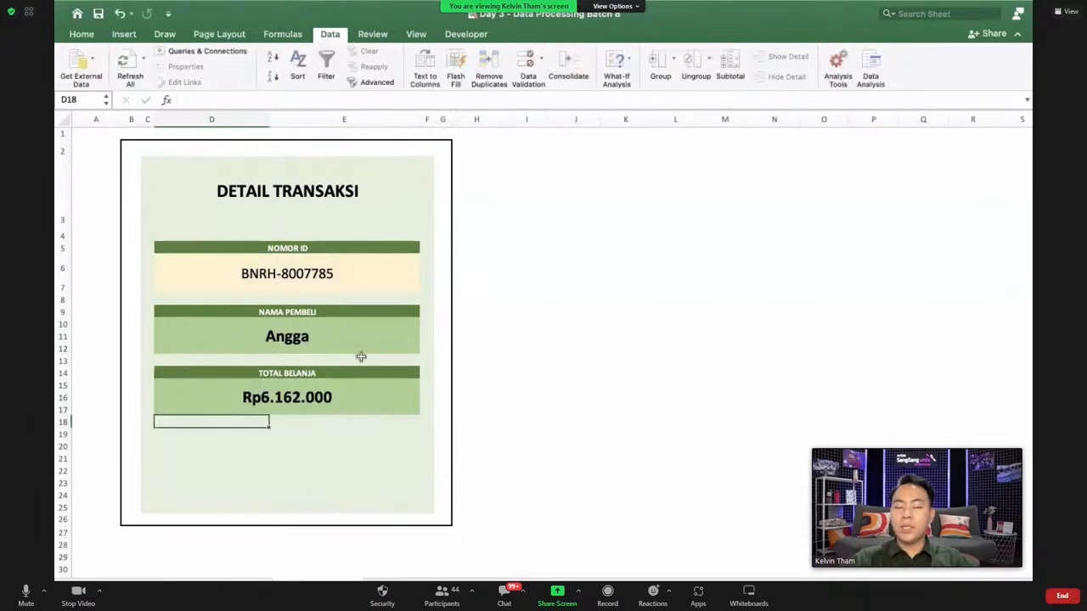
- Copy the full INDEX MATCH formula from the Total Belanja cell and share it with everyone in the meeting chat
click(315, 403)
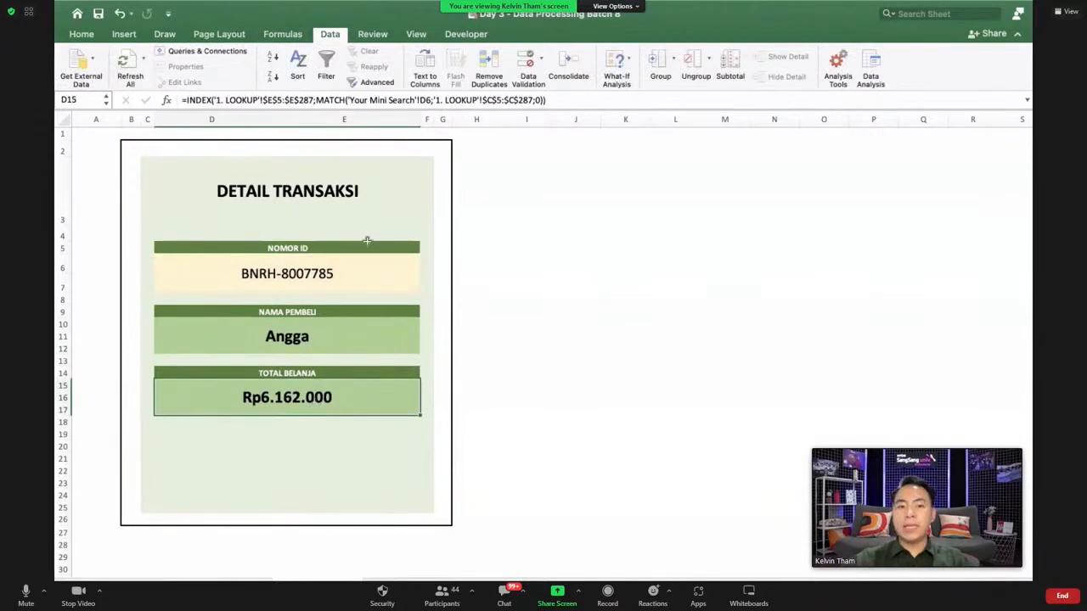
click(251, 99)
drag(252, 99, 176, 101)
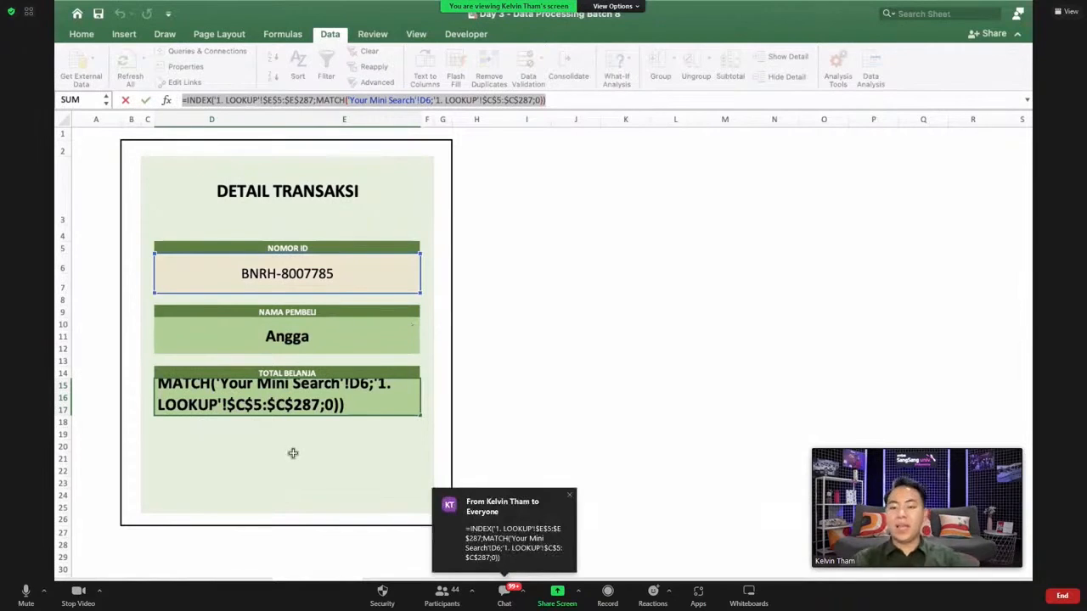
click(374, 398)
key(Return)
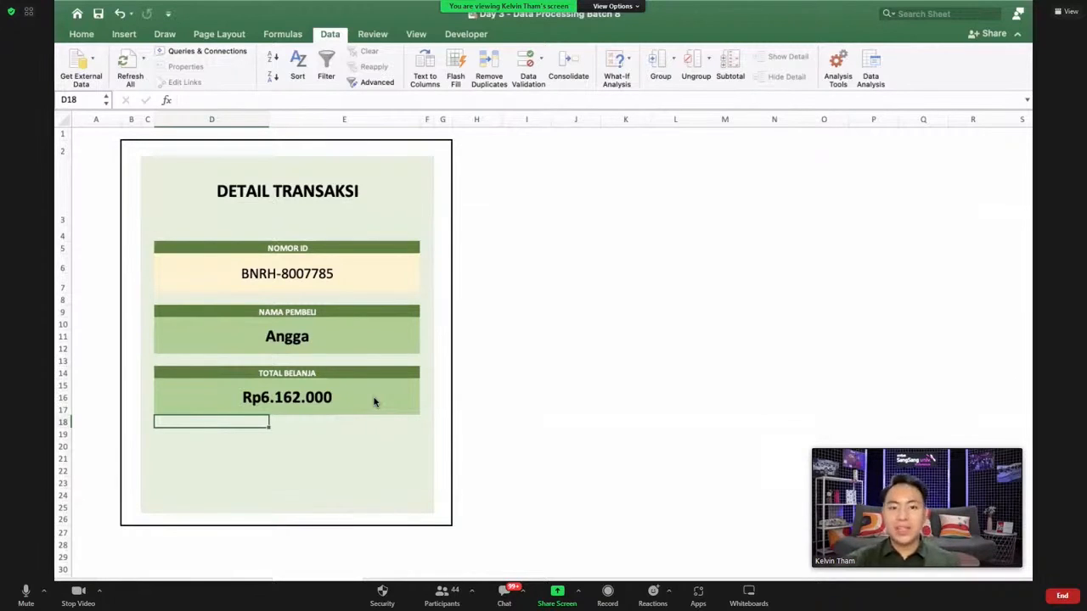
- Select the Nomor ID cell holding the transaction number dropdown
click(389, 263)
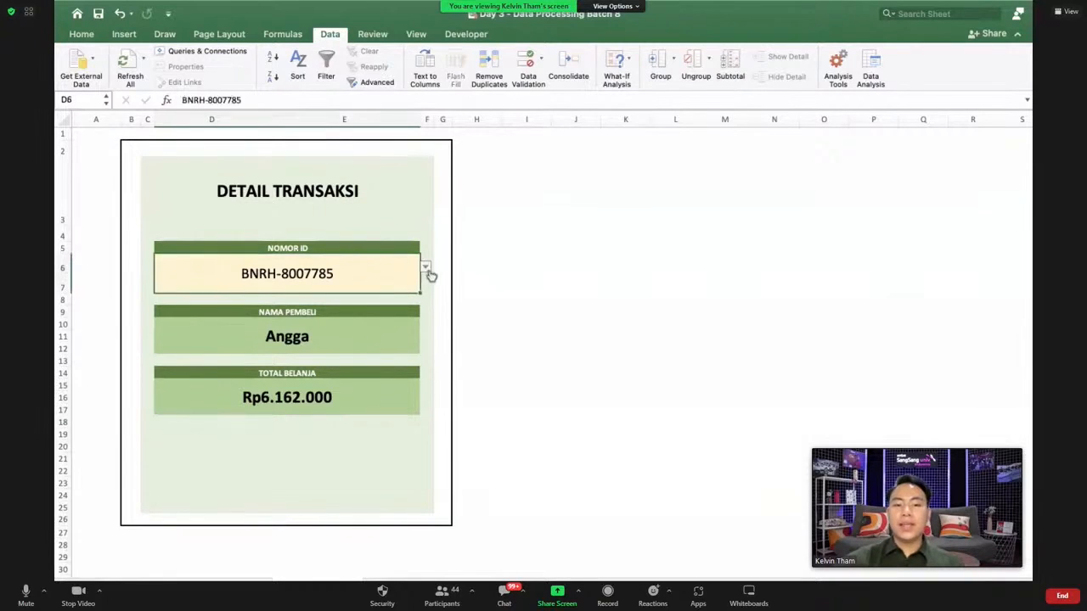